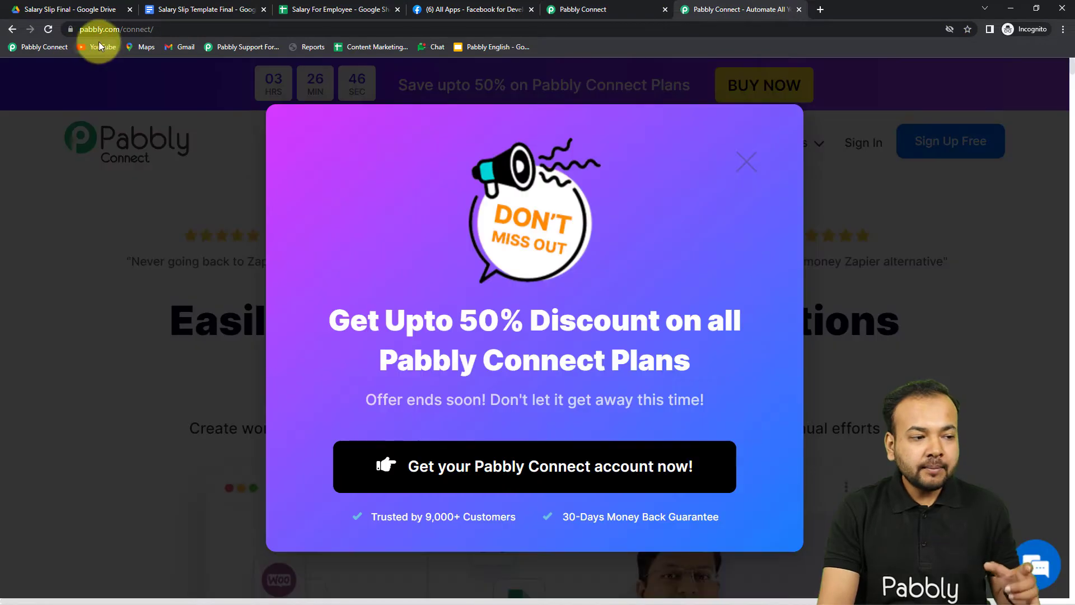
- Dismiss the promotional offer, go to the Pabbly Connect dashboard and create a workflow named "Send Salary Slips on WhatsApp"
{"action": "left_click", "coordinate": [747, 162]}
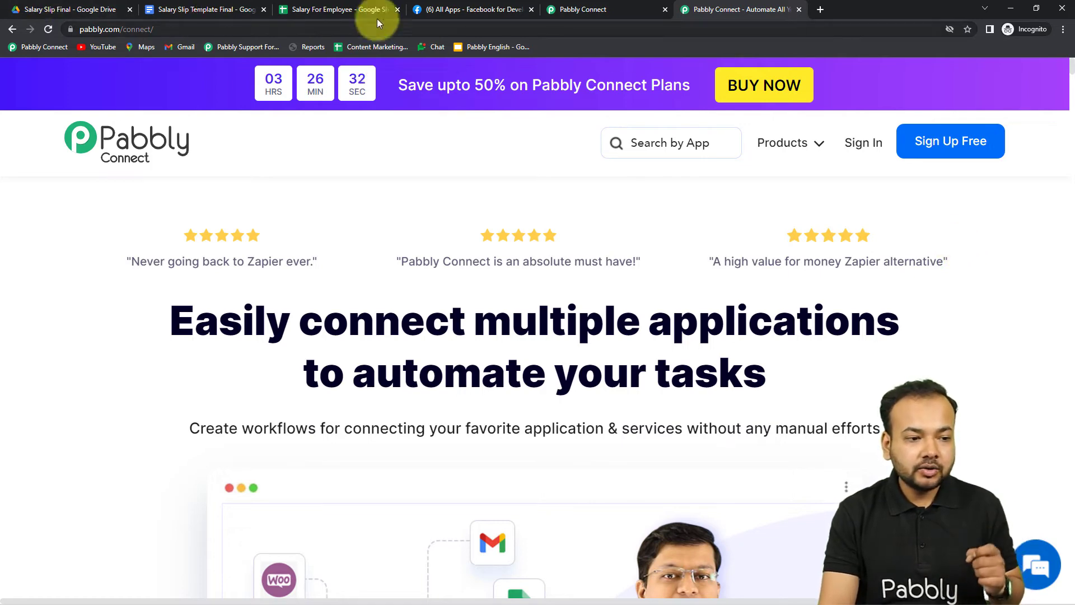
{"action": "left_click", "coordinate": [552, 11]}
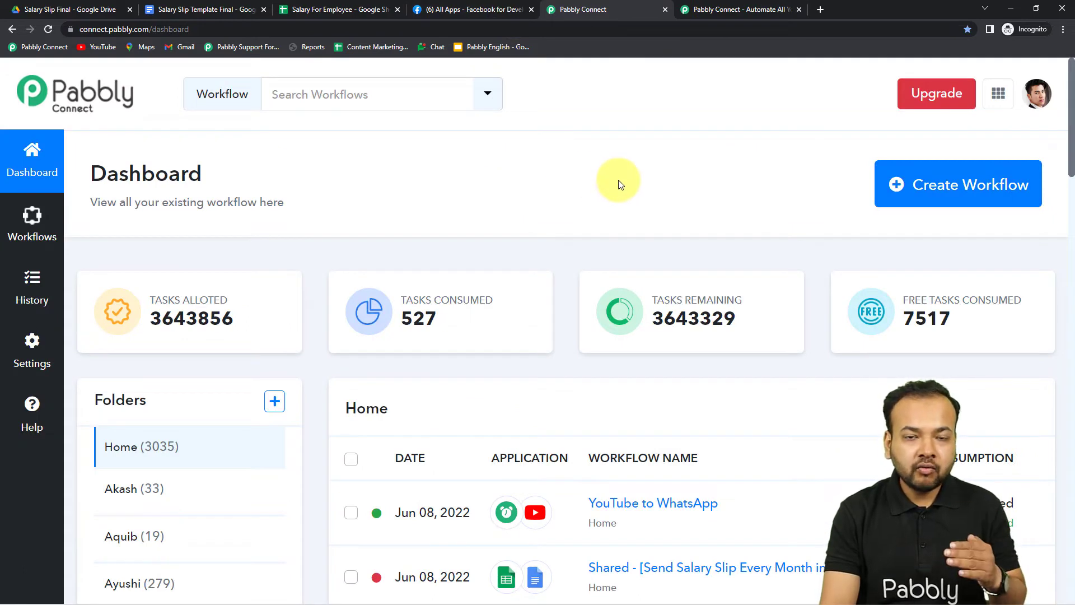
{"action": "left_click", "coordinate": [955, 196]}
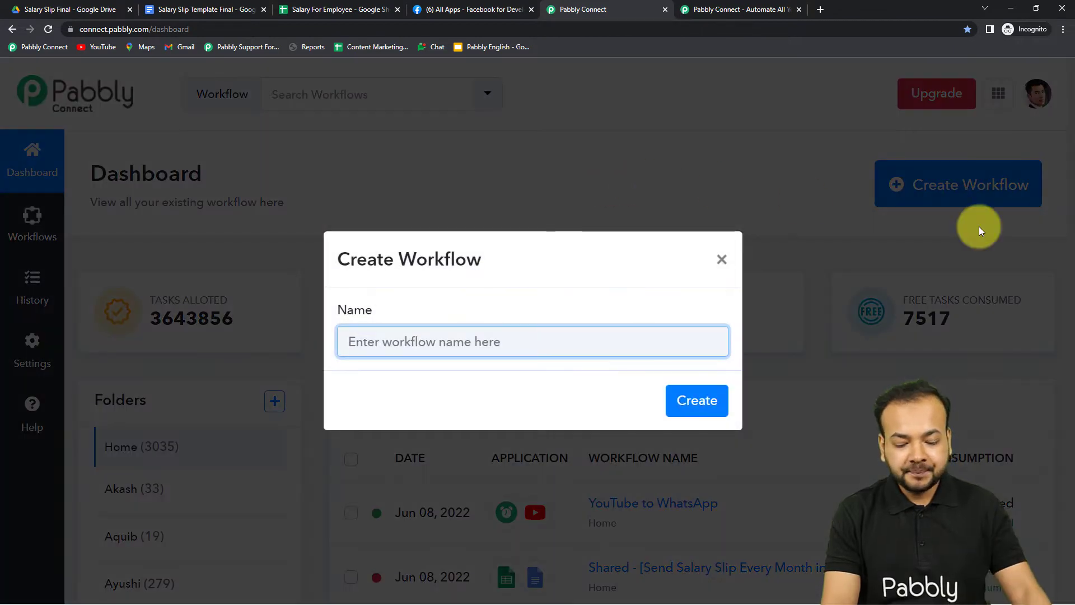
{"action": "type", "text": "S"}
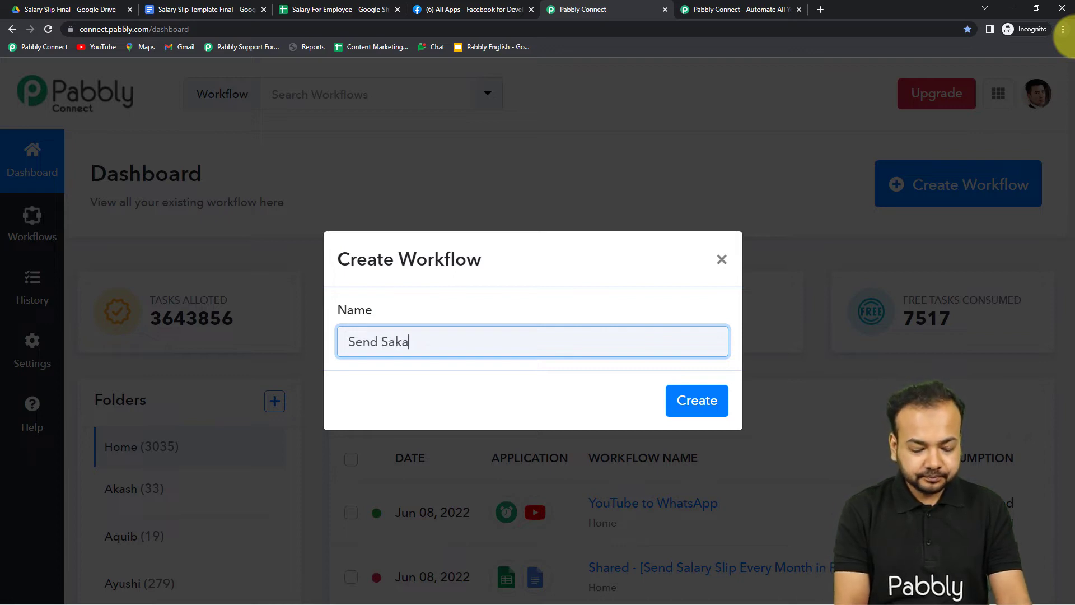
{"action": "type", "text": "end Salary Slips"}
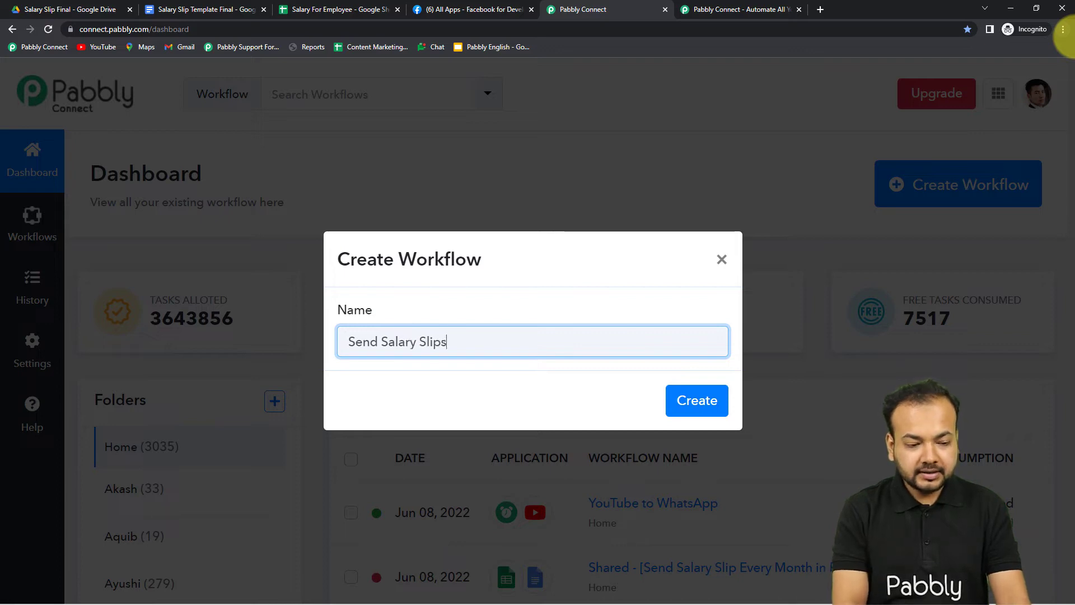
{"action": "type", "text": " on WhatsApp"}
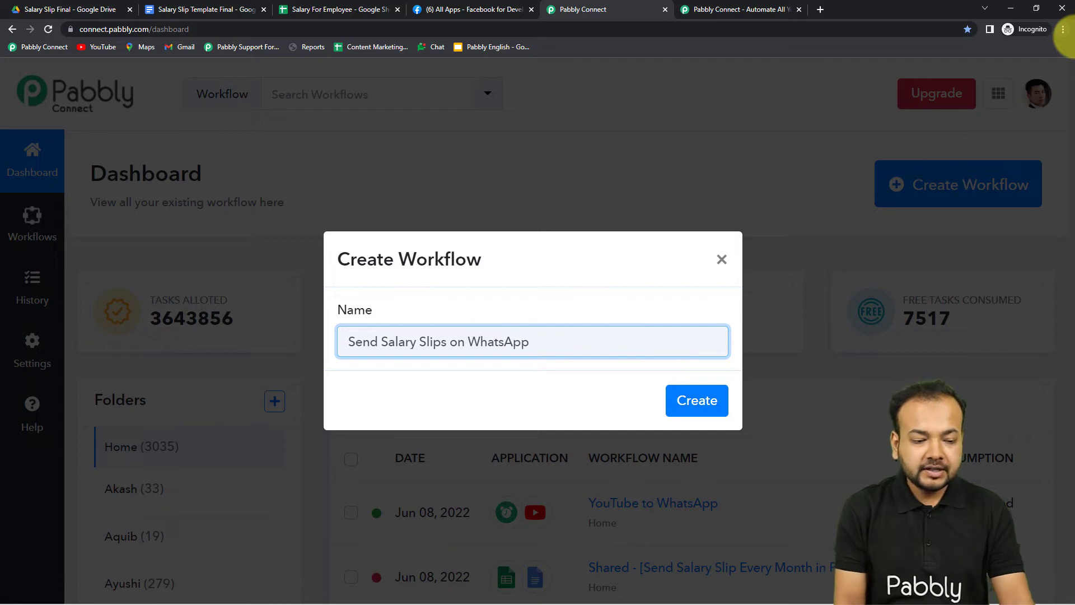
{"action": "left_click", "coordinate": [695, 399]}
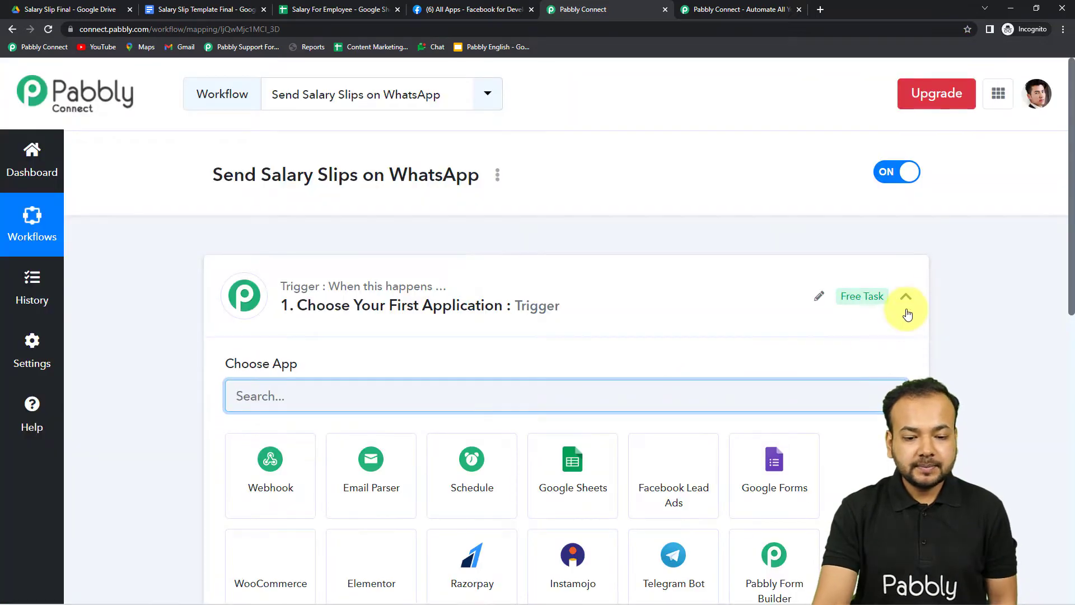
- Review the new workflow's trigger and action steps alongside the employee data columns in the Salary For Employee spreadsheet
{"action": "left_click", "coordinate": [906, 297]}
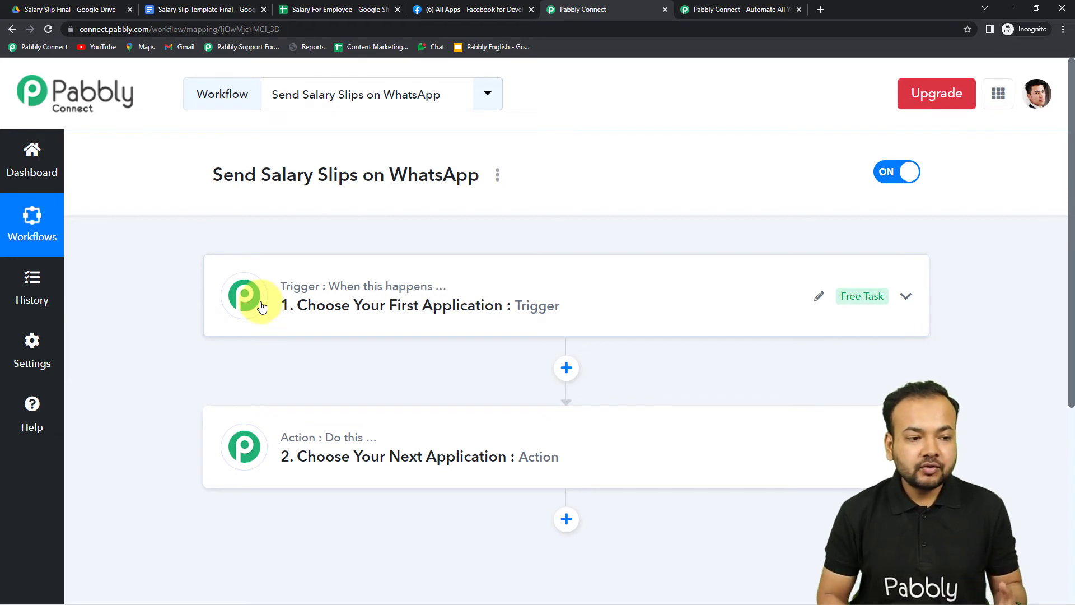
{"action": "left_click", "coordinate": [309, 11]}
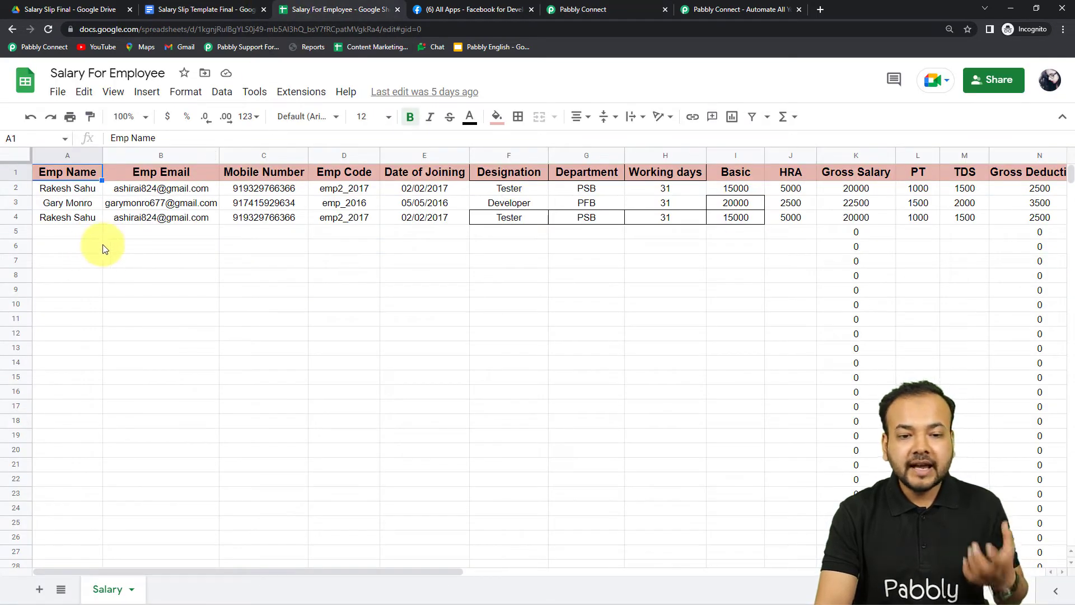
{"action": "left_click", "coordinate": [552, 8]}
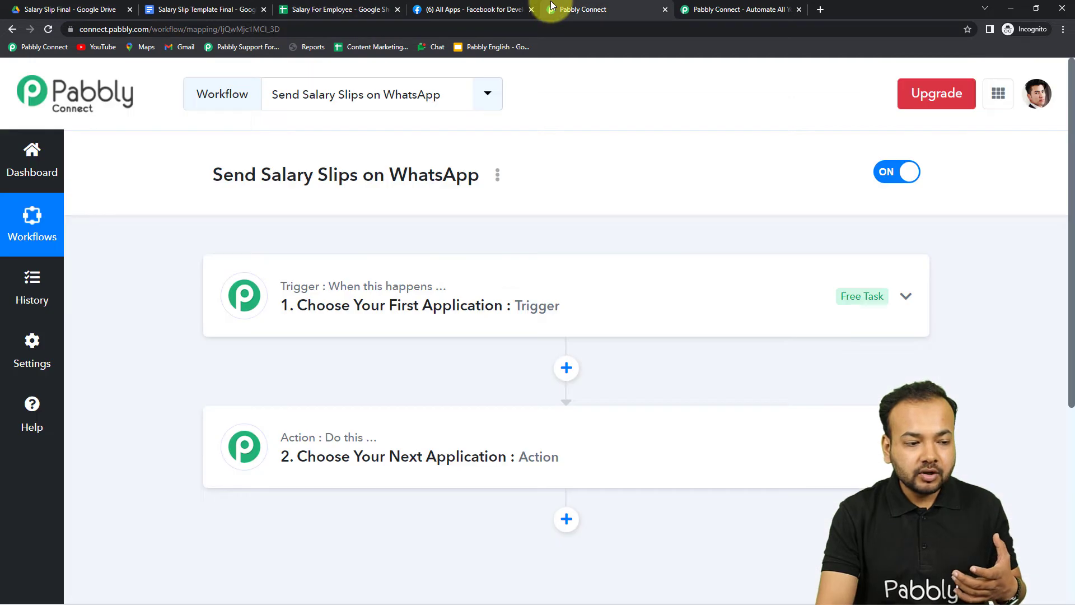
{"action": "left_click", "coordinate": [309, 11]}
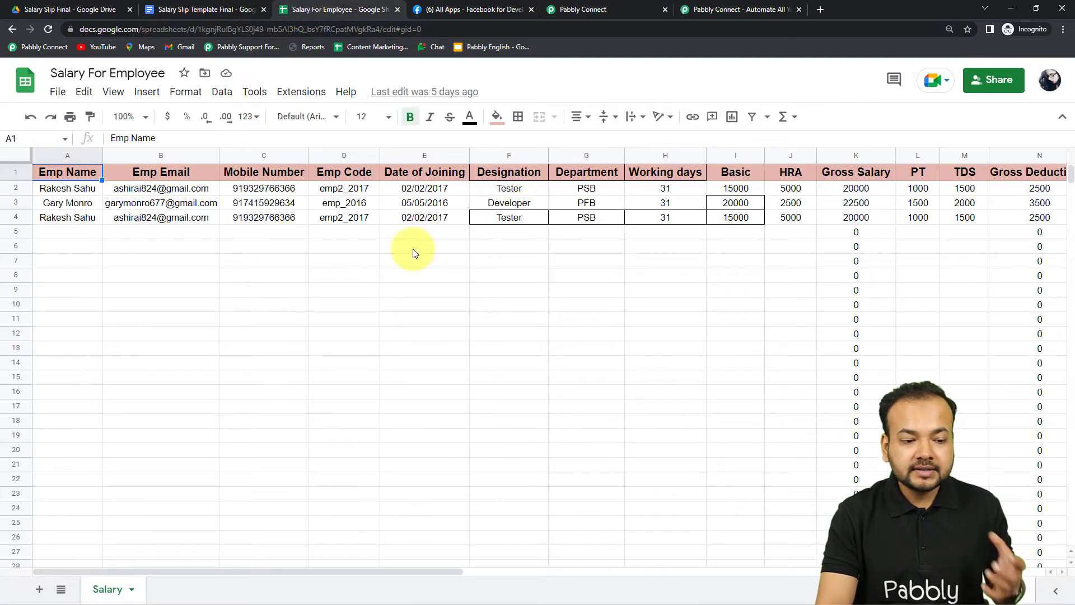
{"action": "left_click", "coordinate": [630, 9]}
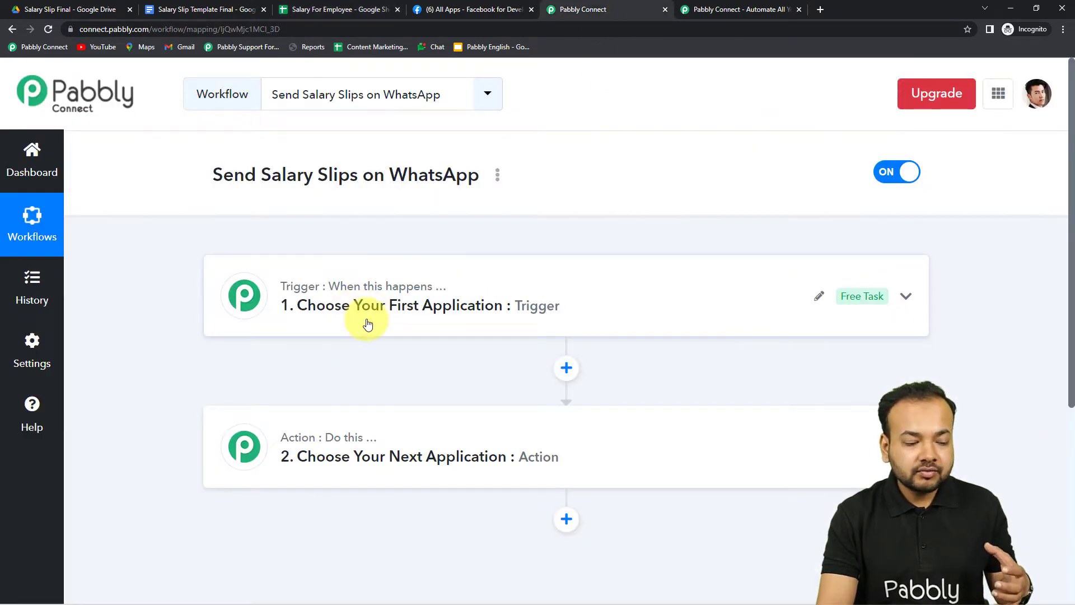
- Set the workflow's trigger application to Google Sheets with the trigger event New or Updated Spreadsheet Row
{"action": "scroll", "coordinate": [365, 313], "scroll_direction": "down", "scroll_amount": 1}
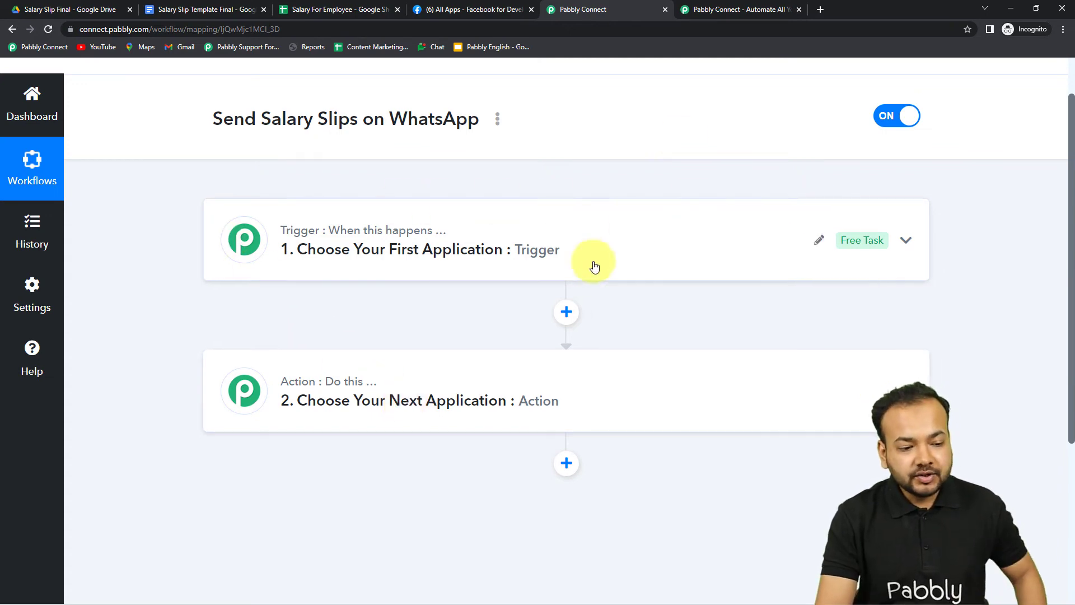
{"action": "left_click", "coordinate": [571, 264]}
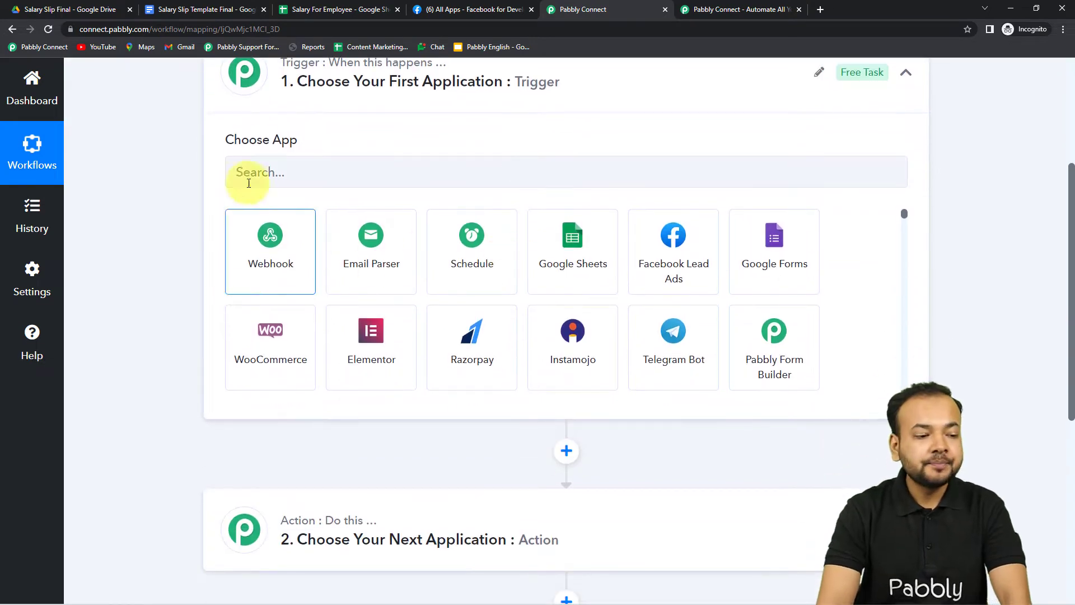
{"action": "left_click", "coordinate": [332, 174]}
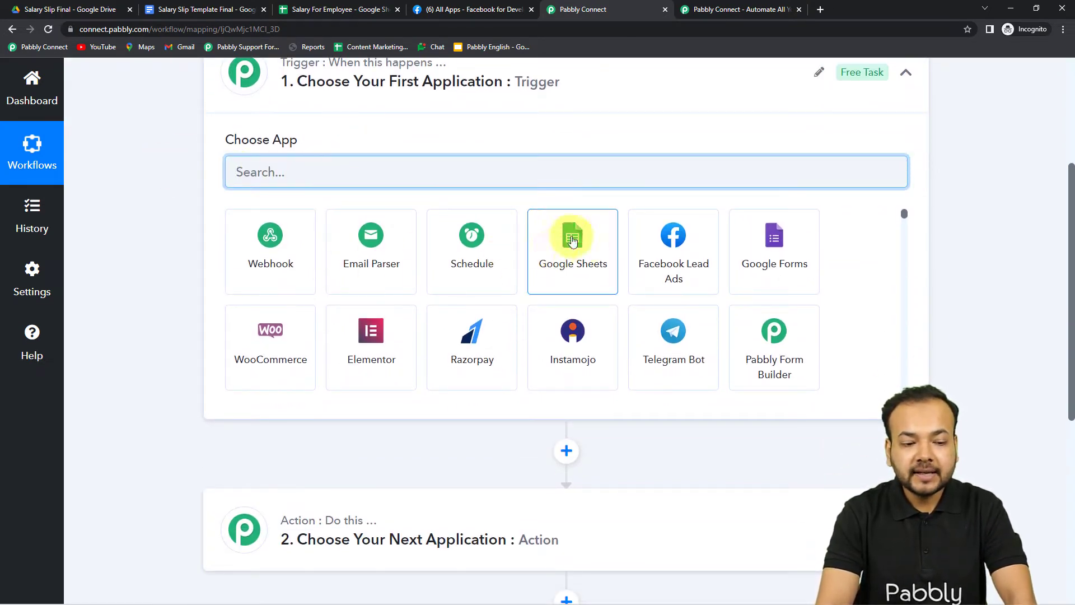
{"action": "left_click", "coordinate": [566, 246]}
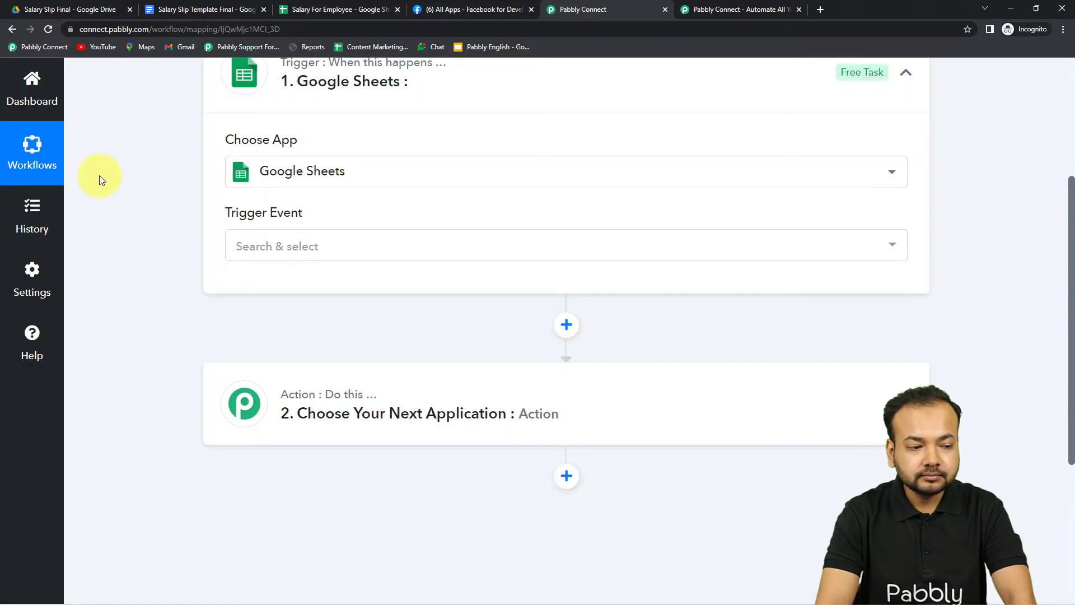
{"action": "left_click", "coordinate": [269, 137]}
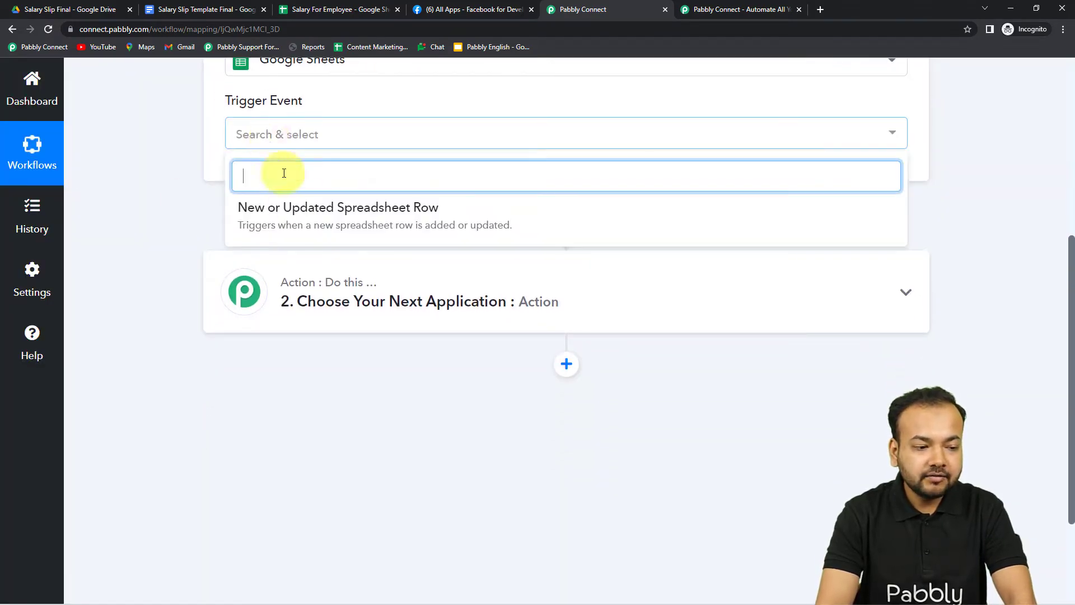
{"action": "left_click", "coordinate": [365, 227]}
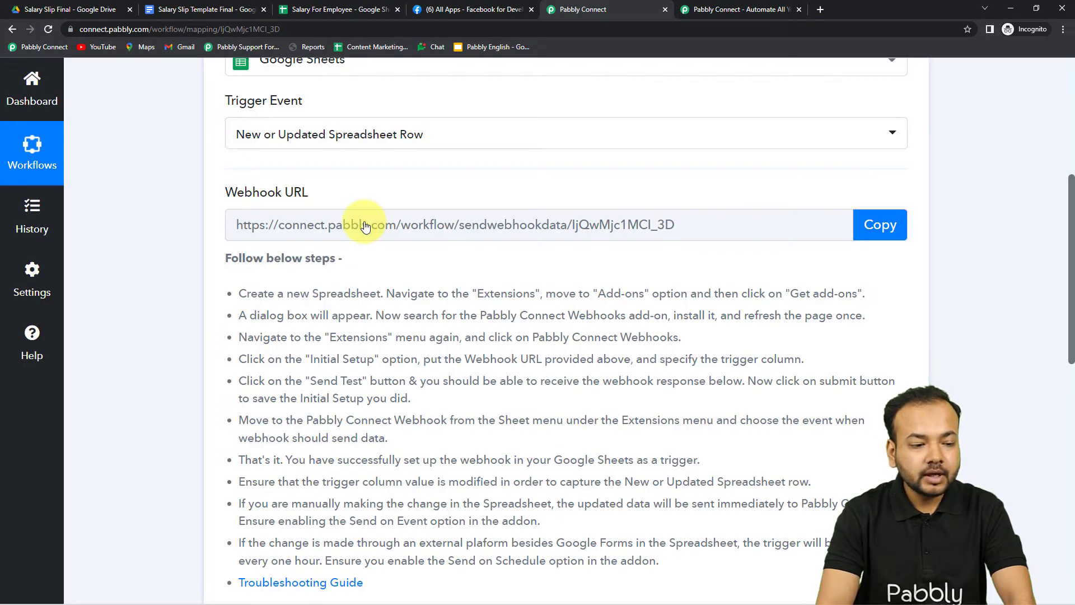
- Read the trigger's webhook URL section and the setup instructions for connecting the spreadsheet
{"action": "scroll", "coordinate": [366, 226], "scroll_direction": "down", "scroll_amount": 1}
{"action": "mouse_move", "coordinate": [270, 146]}
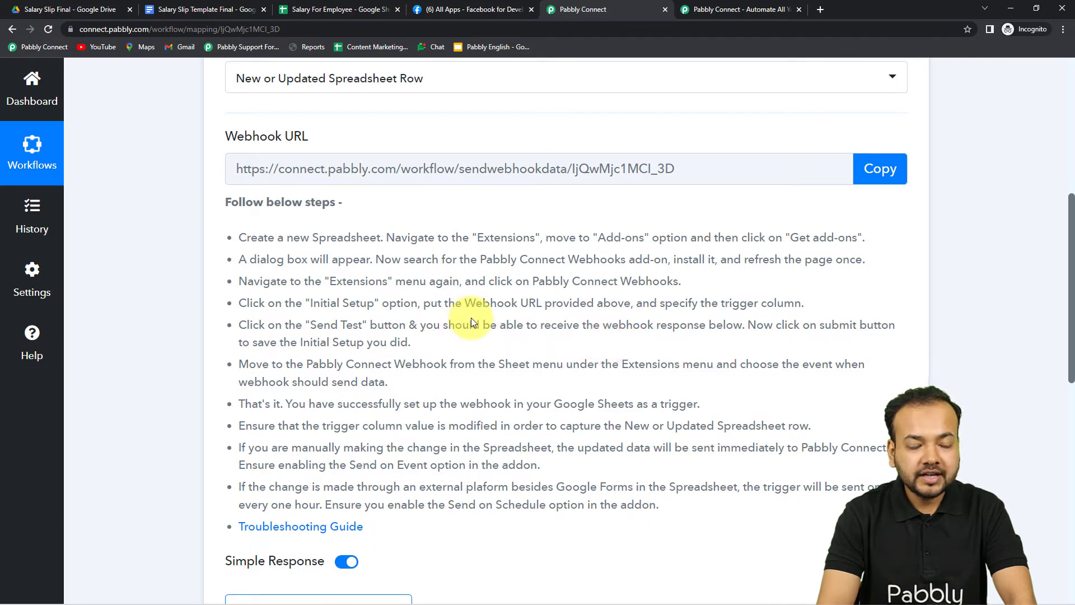
{"action": "scroll", "coordinate": [471, 318], "scroll_direction": "down", "scroll_amount": 3}
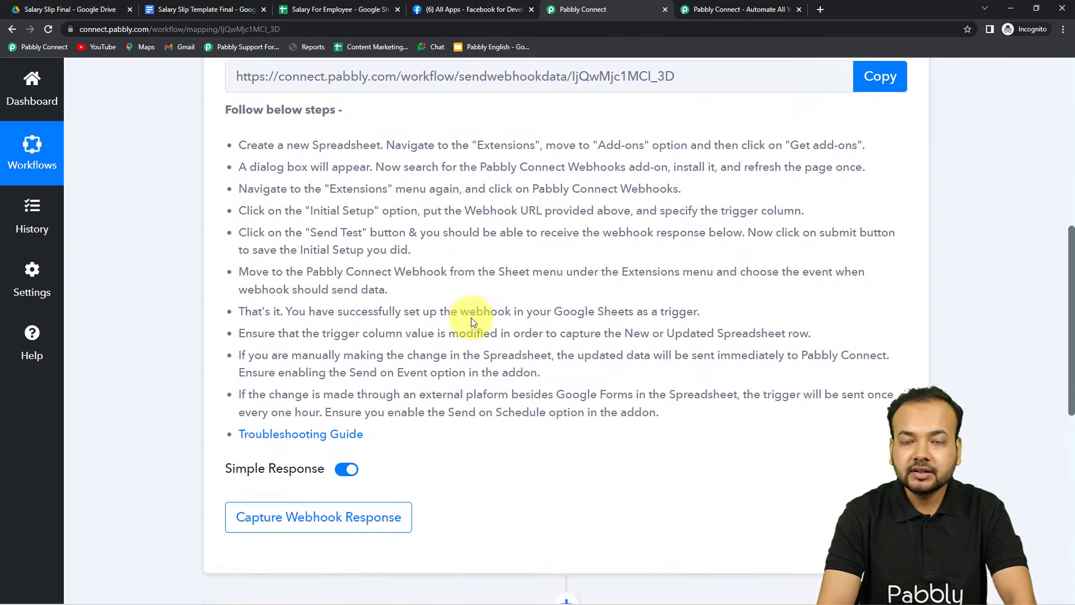
{"action": "scroll", "coordinate": [471, 319], "scroll_direction": "down", "scroll_amount": 2}
{"action": "scroll", "coordinate": [473, 312], "scroll_direction": "up", "scroll_amount": 3}
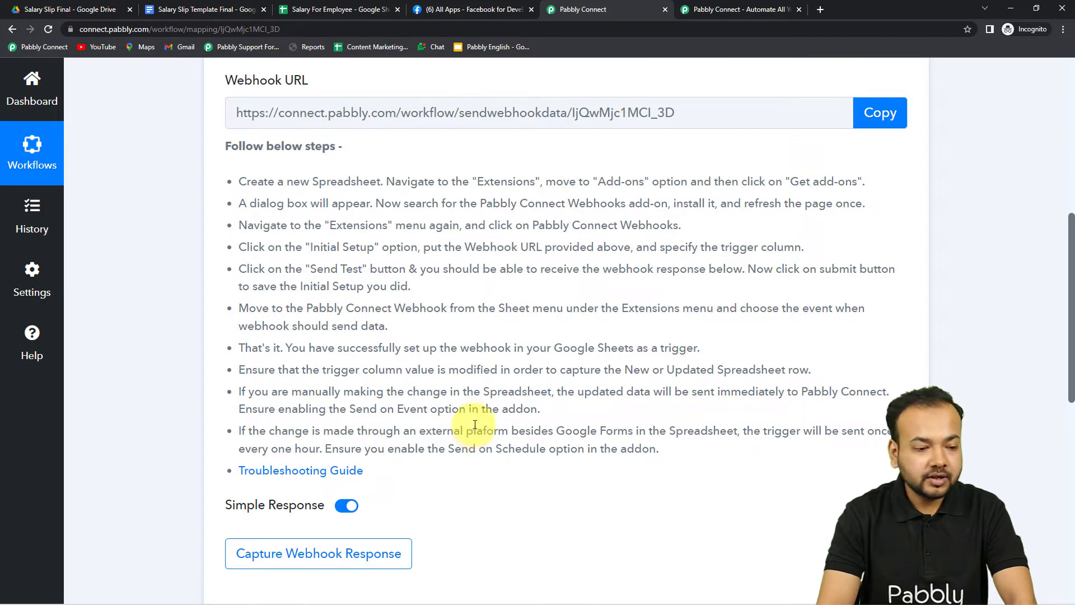
- In the Salary For Employee spreadsheet, look up the Pabbly Connect Webhooks add-on in the Google Workspace Marketplace, then close the marketplace
{"action": "left_click", "coordinate": [317, 11]}
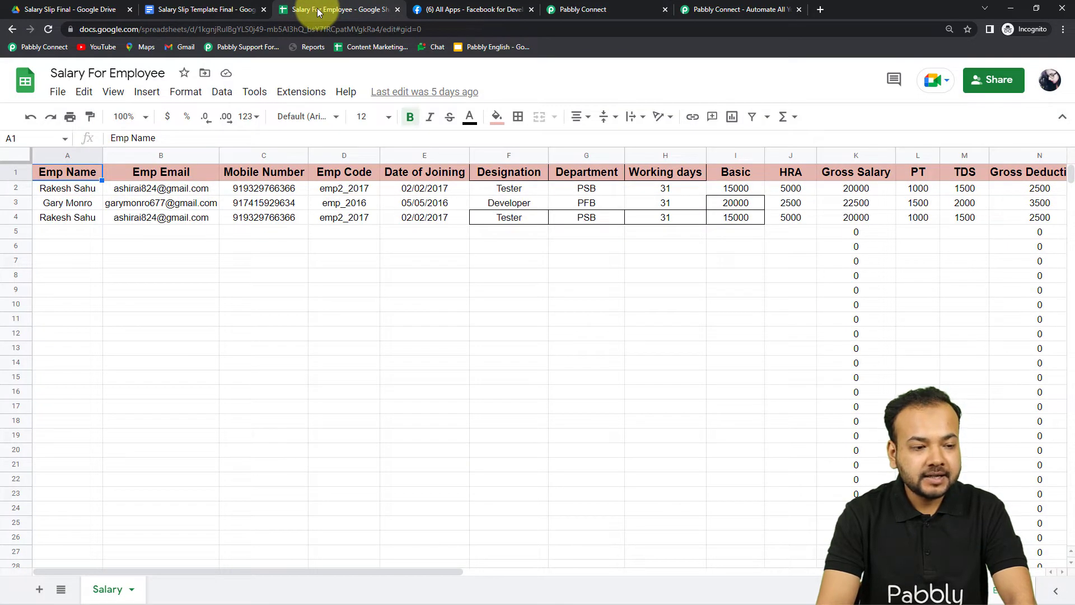
{"action": "left_click", "coordinate": [311, 96]}
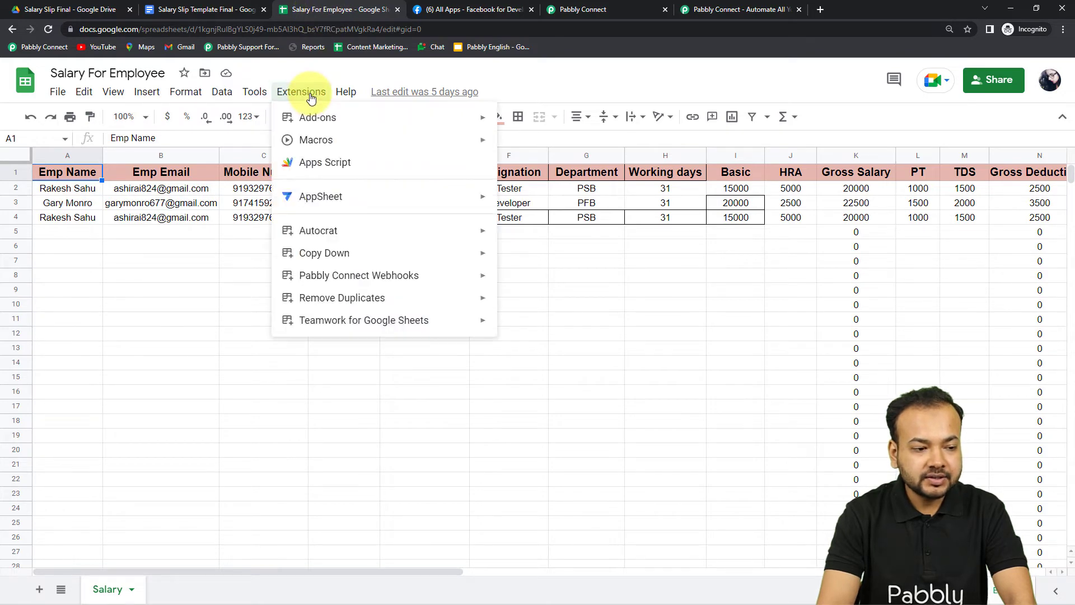
{"action": "mouse_move", "coordinate": [304, 116]}
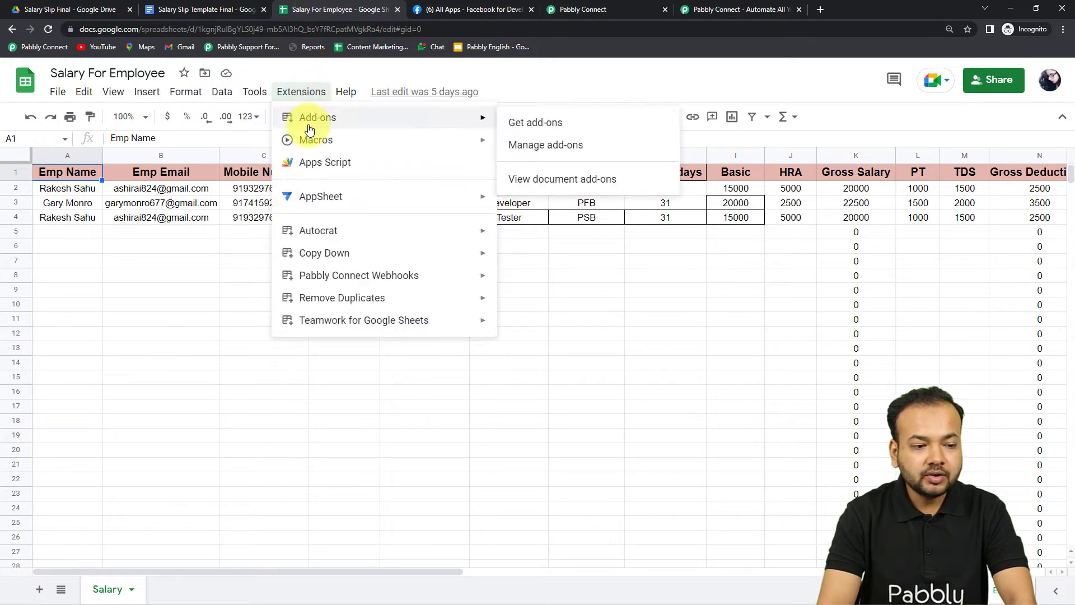
{"action": "left_click", "coordinate": [527, 124]}
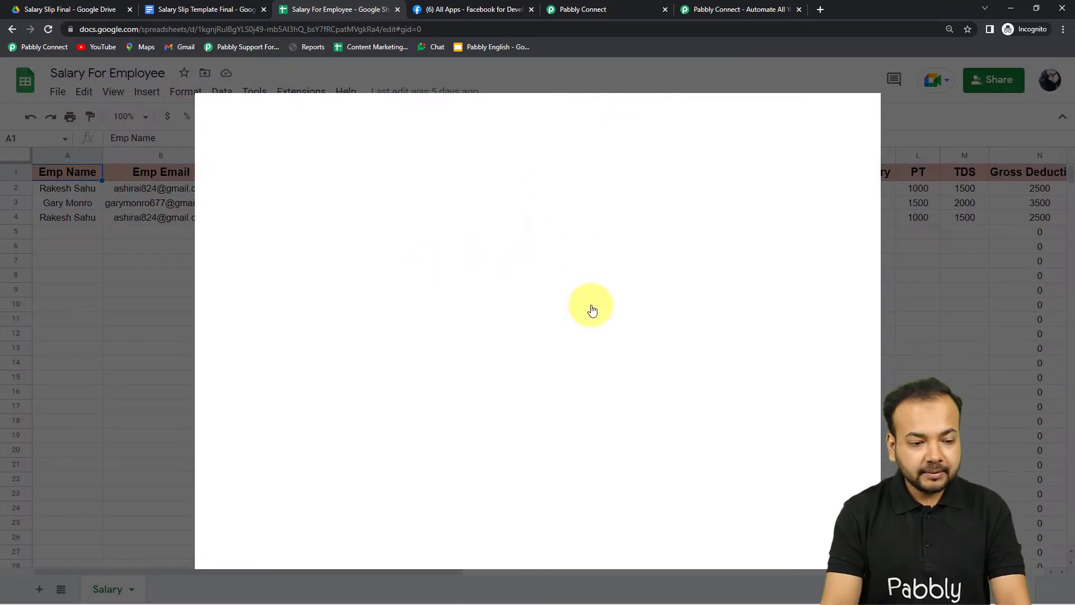
{"action": "left_click", "coordinate": [619, 118]}
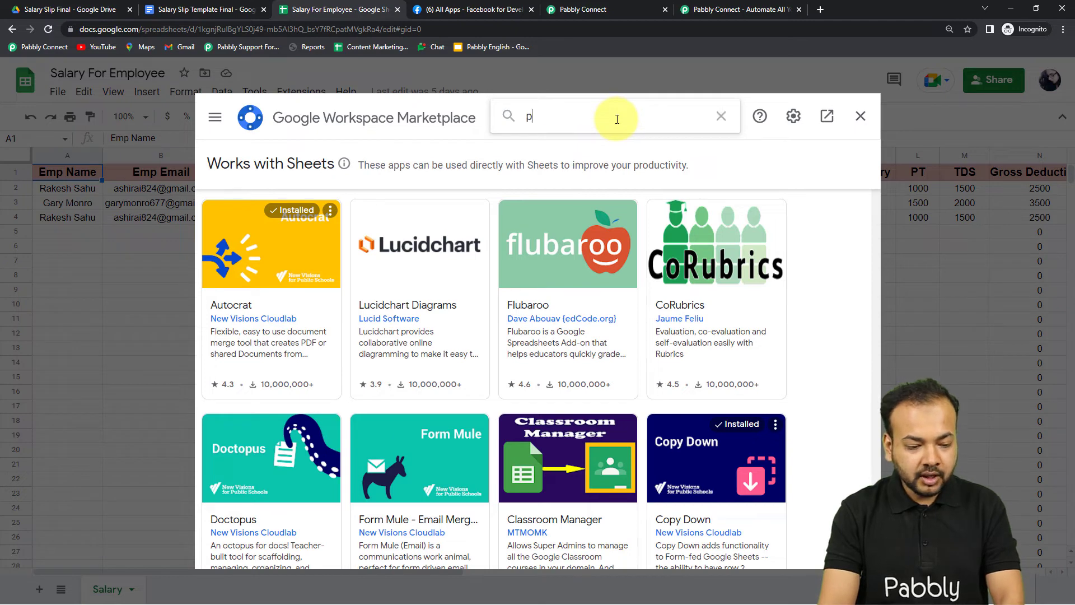
{"action": "type", "text": "pa"}
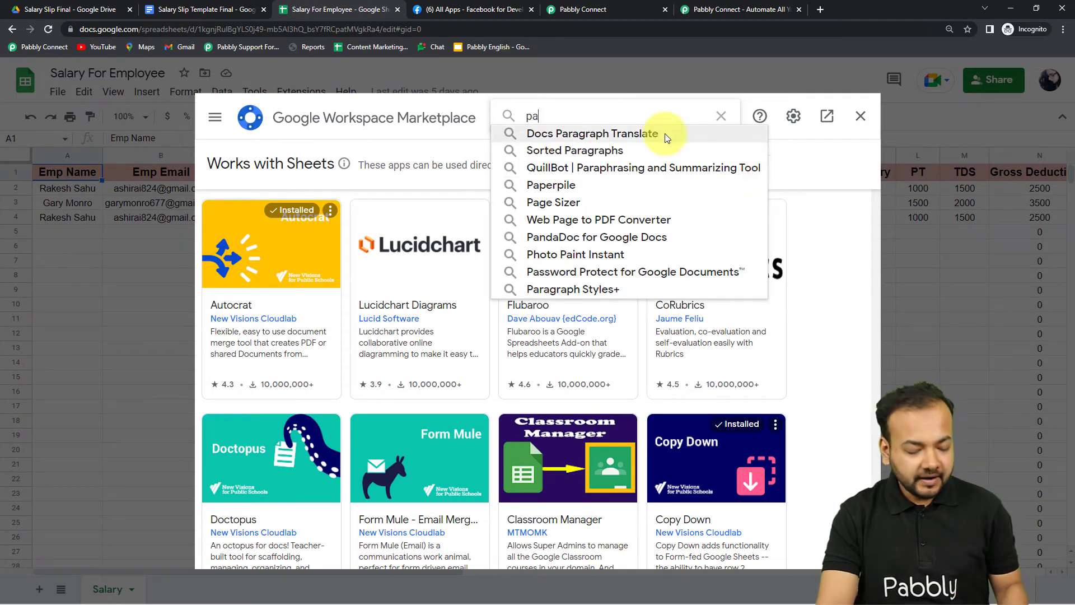
{"action": "type", "text": "bb"}
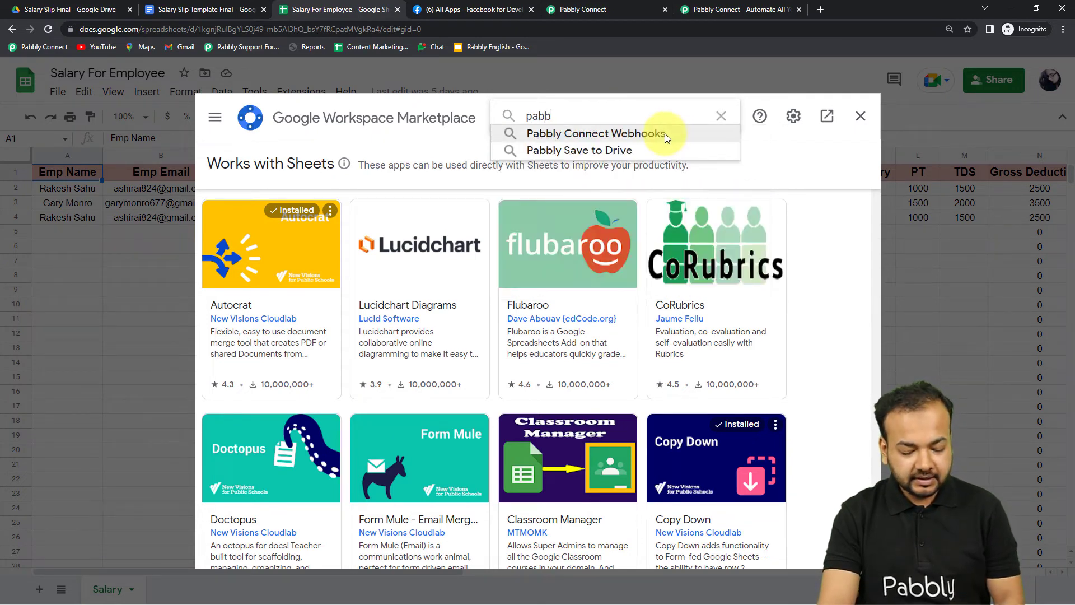
{"action": "left_click", "coordinate": [631, 137]}
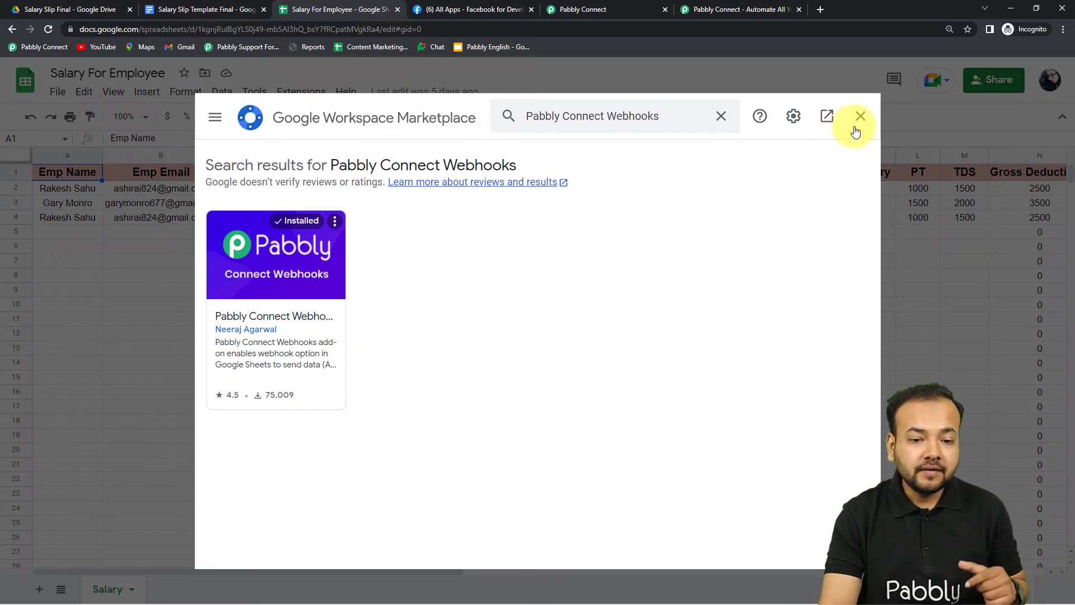
{"action": "left_click", "coordinate": [861, 116]}
- Reload the Salary For Employee spreadsheet and open the Initial Setup of the Pabbly Connect Webhooks add-on
{"action": "left_click", "coordinate": [48, 29]}
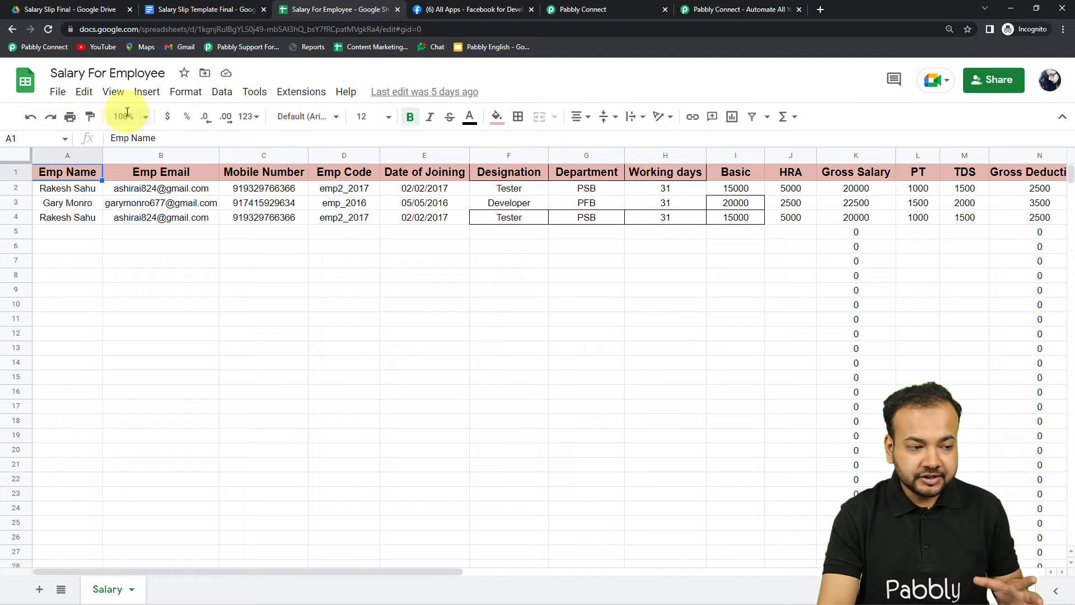
{"action": "left_click", "coordinate": [298, 92]}
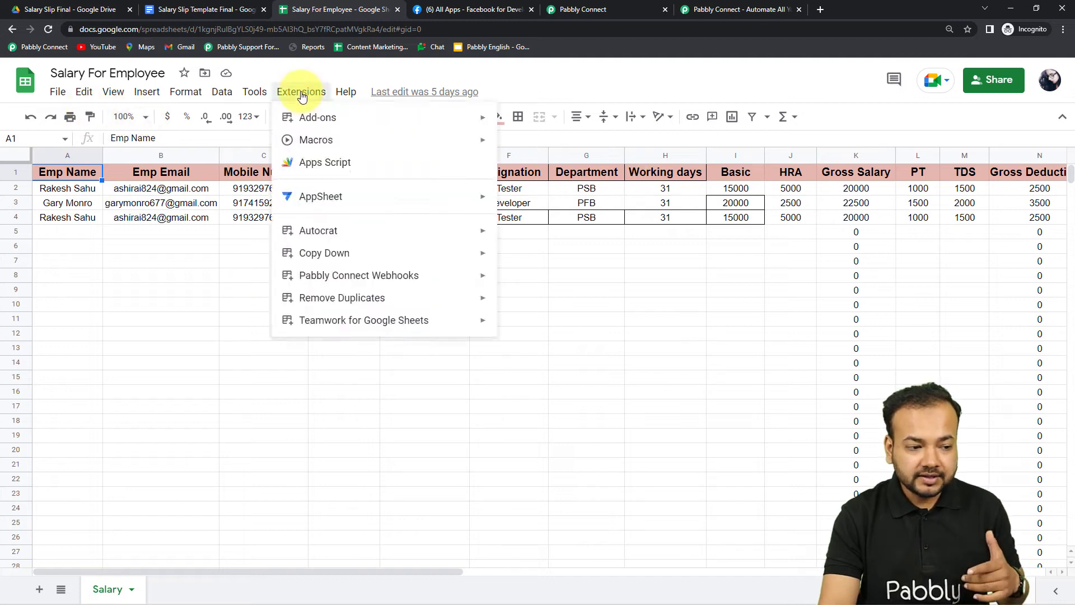
{"action": "mouse_move", "coordinate": [320, 278]}
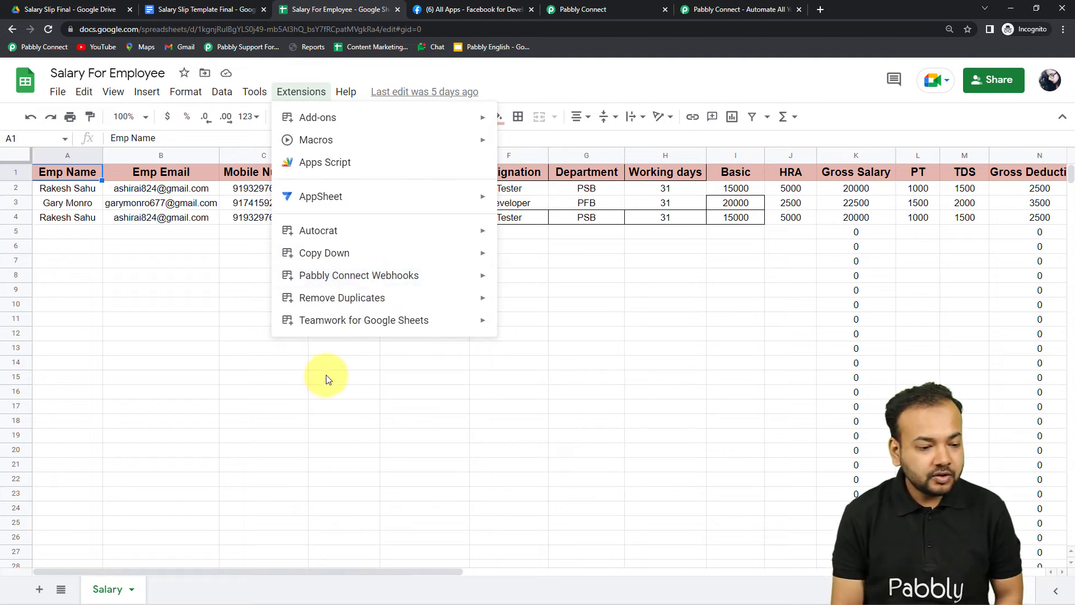
{"action": "mouse_move", "coordinate": [460, 278]}
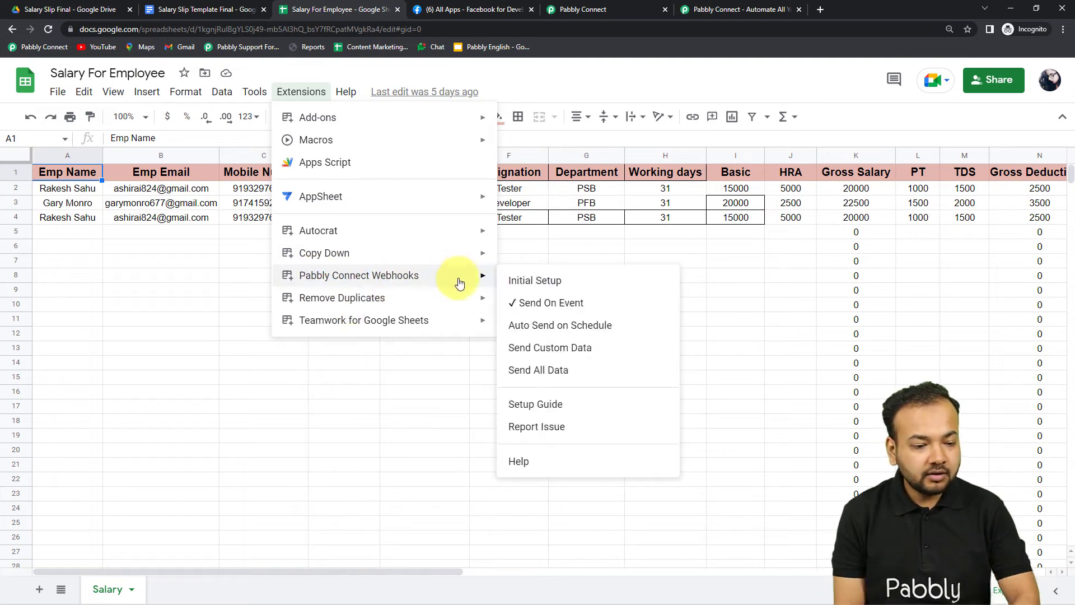
{"action": "left_click", "coordinate": [562, 287]}
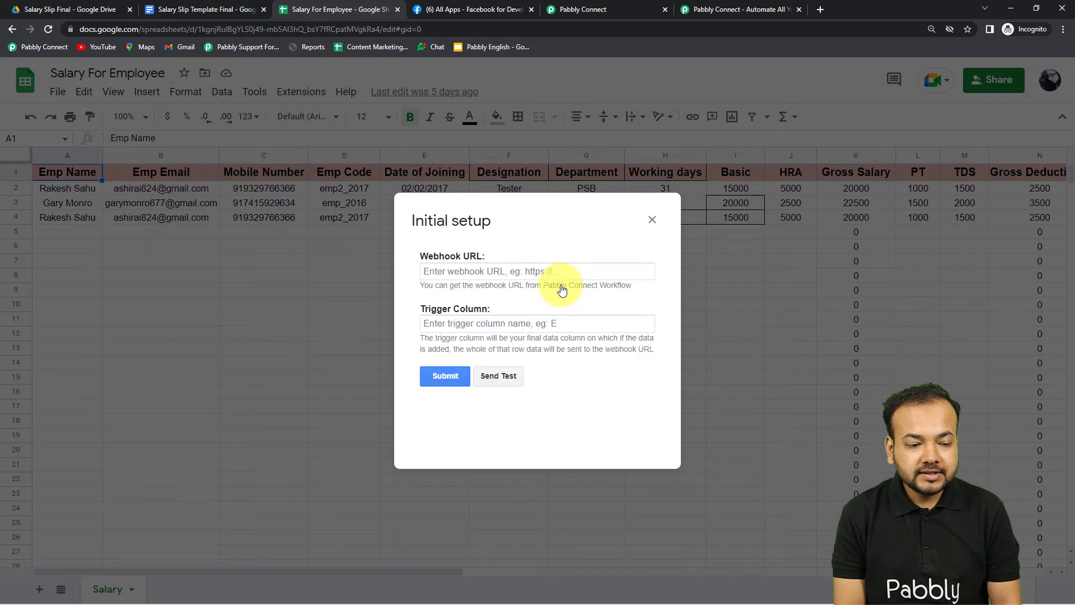
- Set the trigger column to P in the initial setup and clear the pasted content from the webhook URL
{"action": "left_click", "coordinate": [443, 271]}
{"action": "key", "text": "ctrl+v"}
{"action": "left_click", "coordinate": [428, 324]}
{"action": "type", "text": "P"}
{"action": "left_click", "coordinate": [447, 274]}
{"action": "key", "text": "ctrl+a"}
{"action": "key", "text": "BackSpace"}
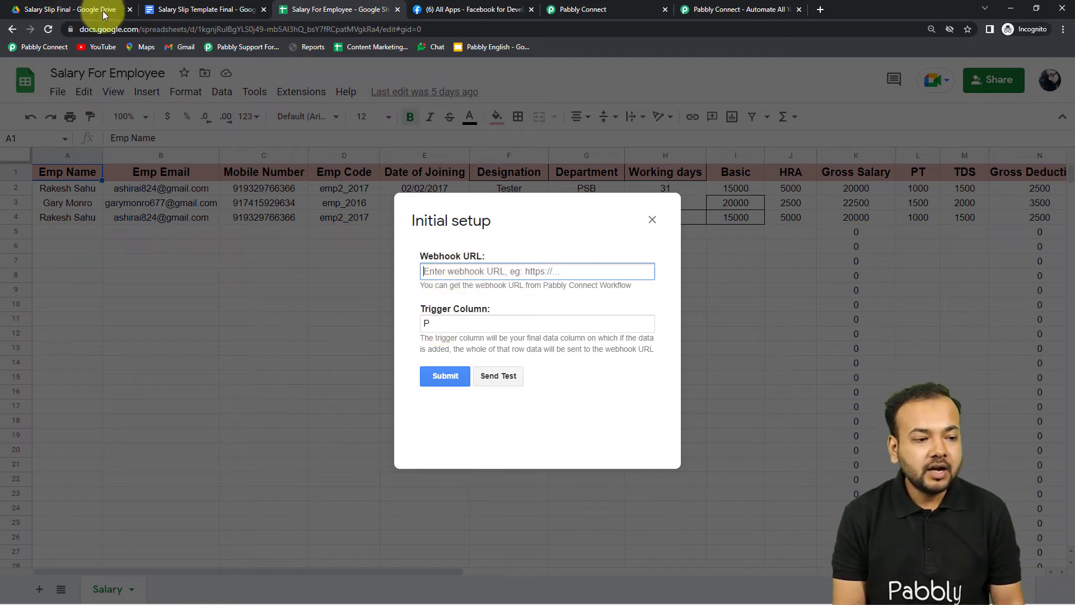
- Inspect the final data columns of the Salary For Employee spreadsheet to identify the trigger column
{"action": "left_click", "coordinate": [576, 11]}
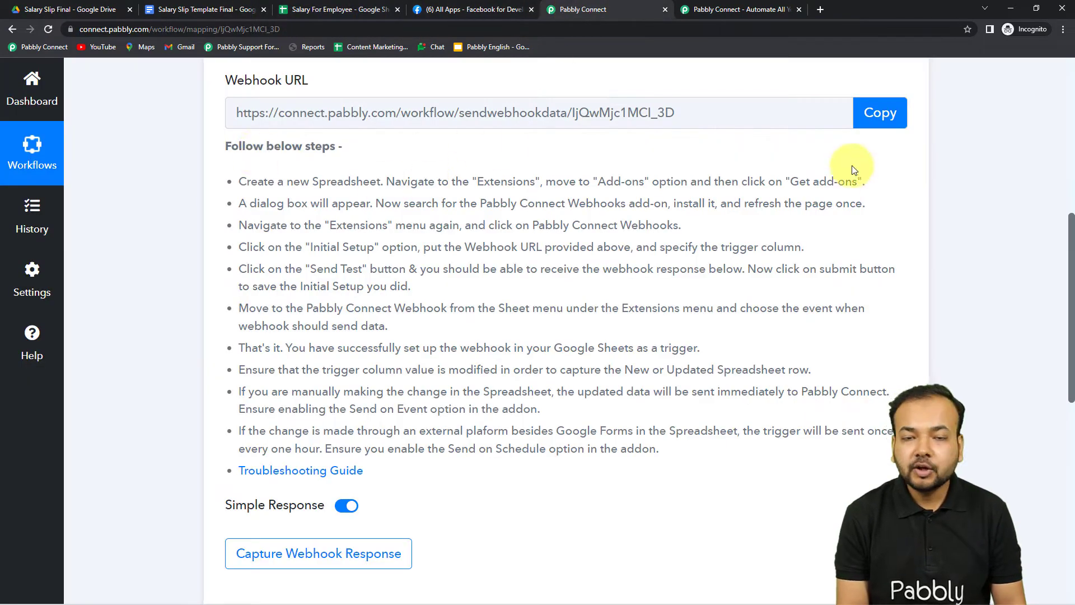
{"action": "left_click", "coordinate": [287, 10]}
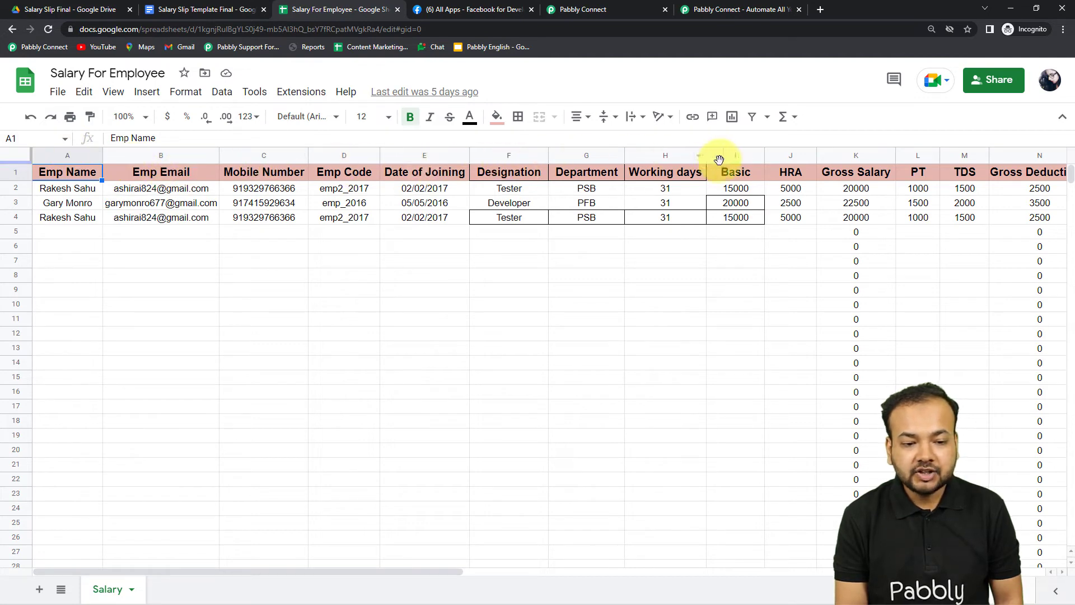
{"action": "left_click_drag", "start_coordinate": [418, 569], "coordinate": [750, 590]}
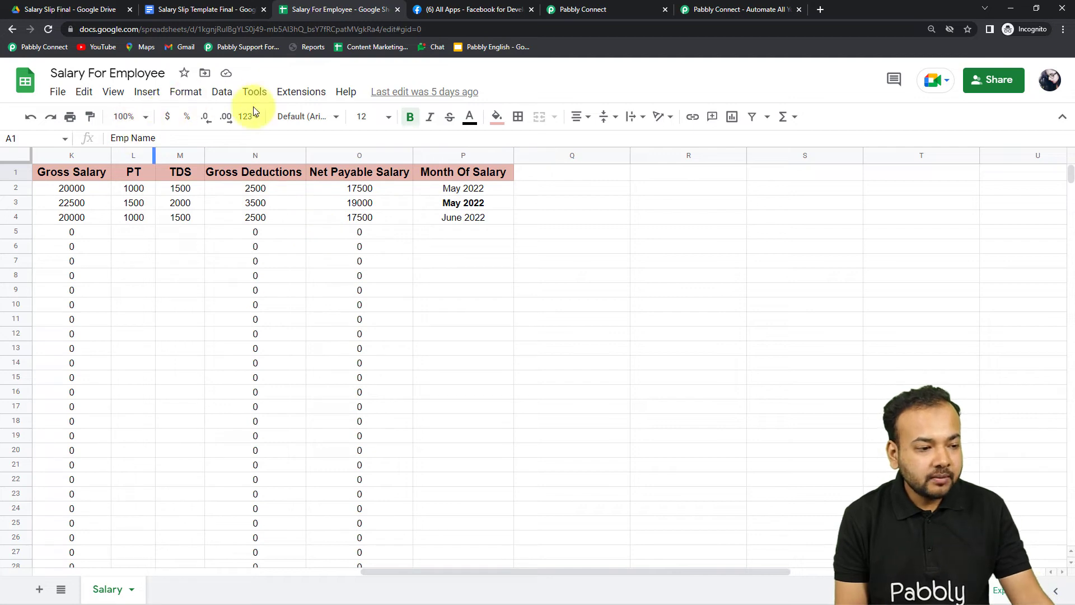
- Reopen the Initial Setup of the Pabbly Connect Webhooks add-on and clear the webhook URL
{"action": "left_click", "coordinate": [286, 96]}
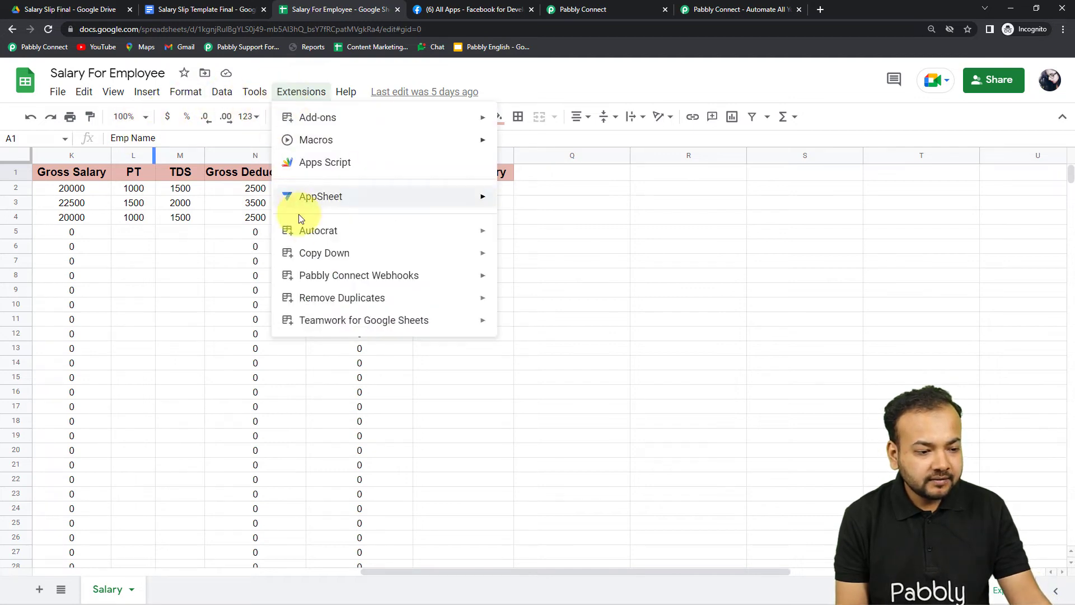
{"action": "mouse_move", "coordinate": [420, 280]}
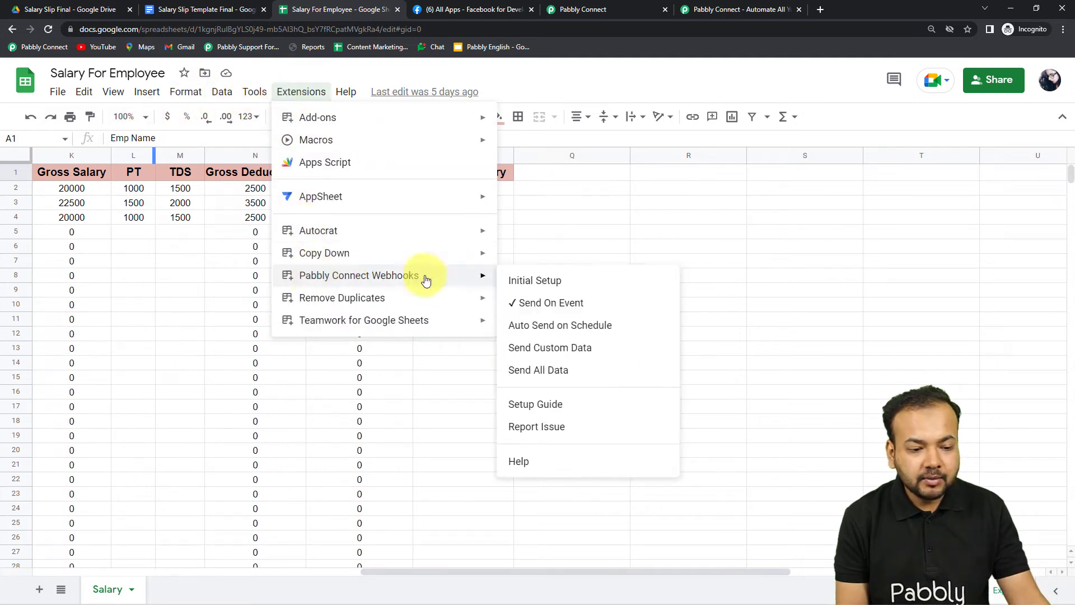
{"action": "left_click", "coordinate": [530, 283]}
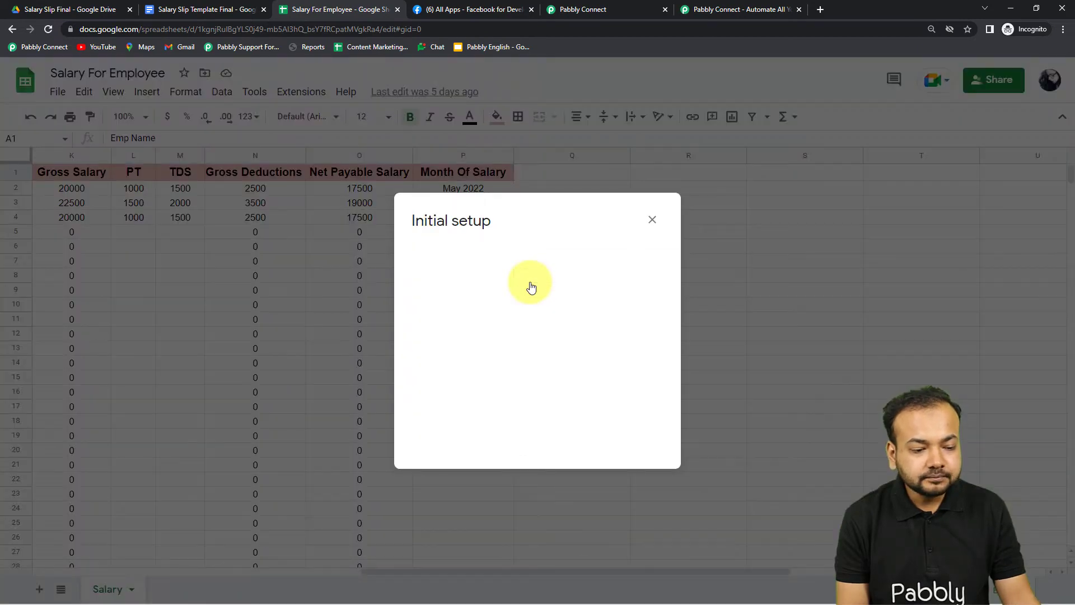
{"action": "left_click", "coordinate": [427, 321]}
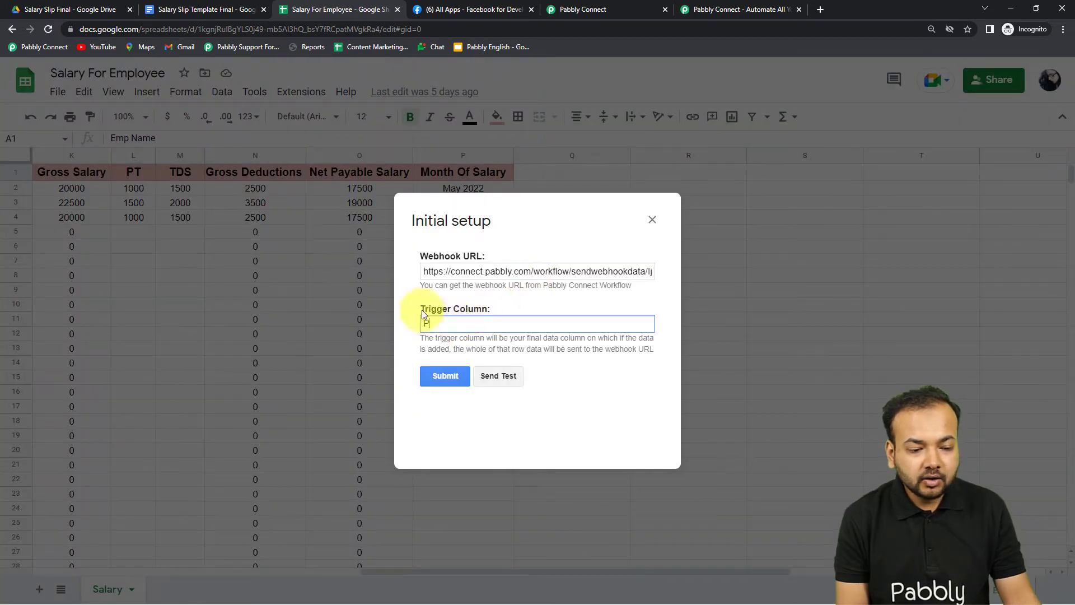
{"action": "left_click", "coordinate": [471, 276]}
{"action": "key", "text": "ctrl+a"}
{"action": "key", "text": "BackSpace"}
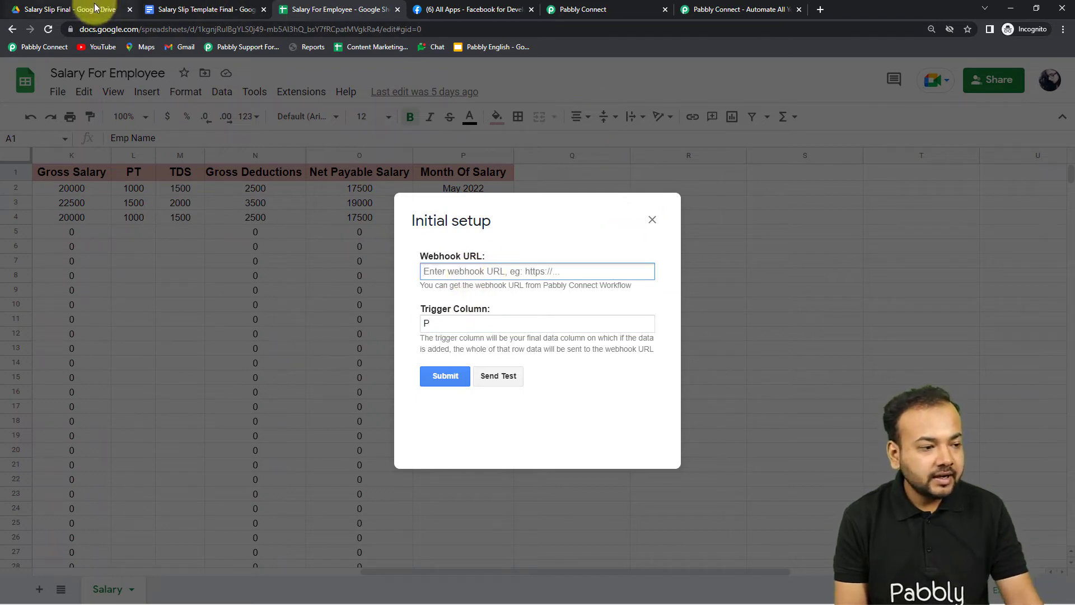
- Copy the webhook URL from the Pabbly Connect trigger and paste it as the add-on's webhook URL in the spreadsheet
{"action": "left_click", "coordinate": [583, 10]}
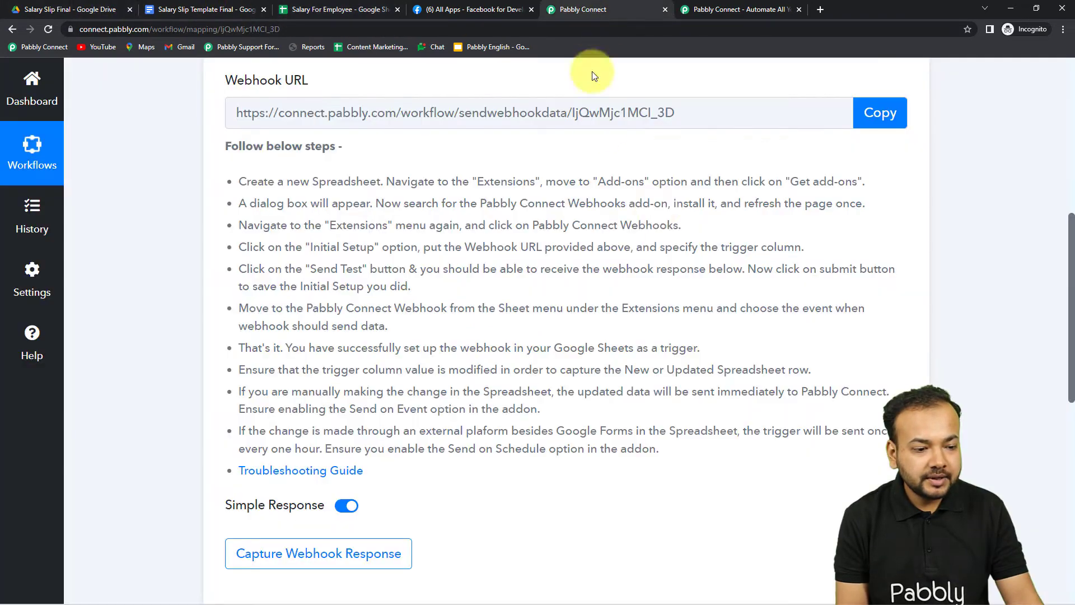
{"action": "left_click", "coordinate": [879, 112]}
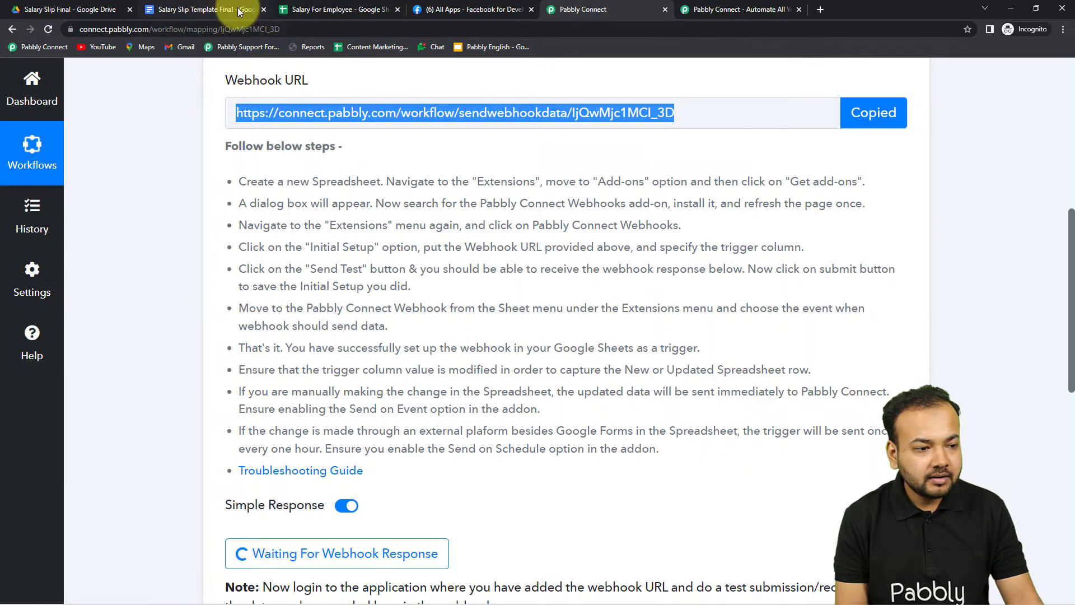
{"action": "left_click", "coordinate": [302, 10]}
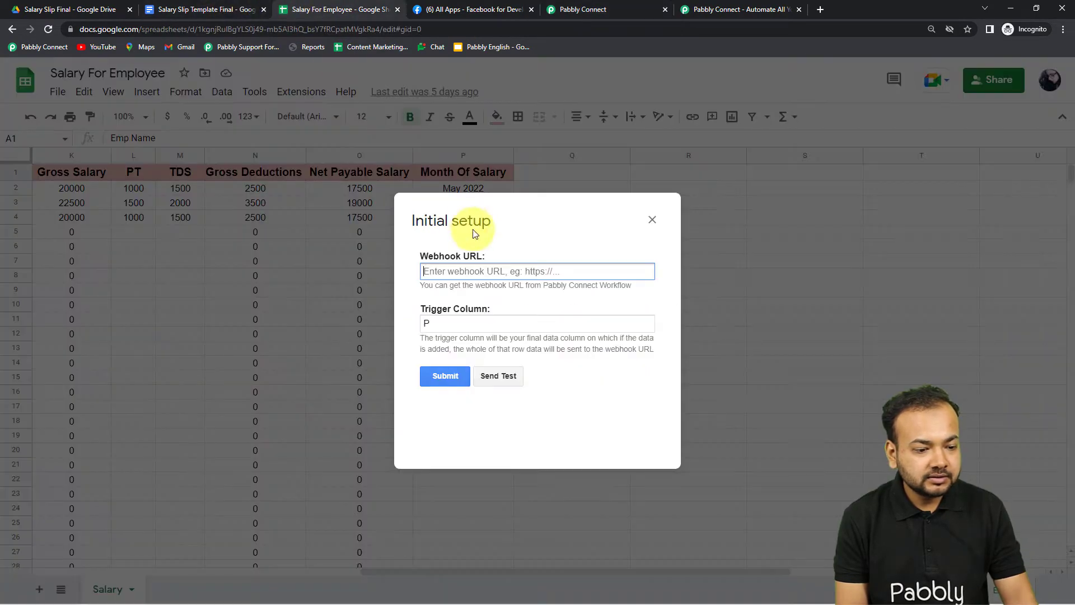
{"action": "right_click", "coordinate": [473, 269]}
{"action": "left_click", "coordinate": [500, 372]}
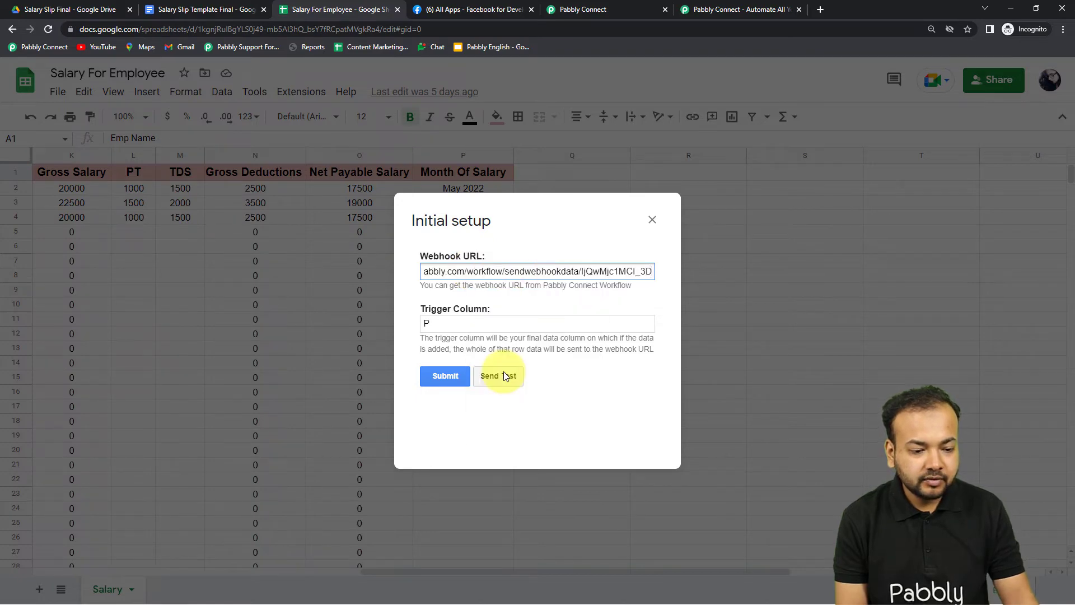
- Check the trigger's webhook capture status in Pabbly Connect, and send test data from the spreadsheet's initial setup
{"action": "left_click", "coordinate": [604, 9]}
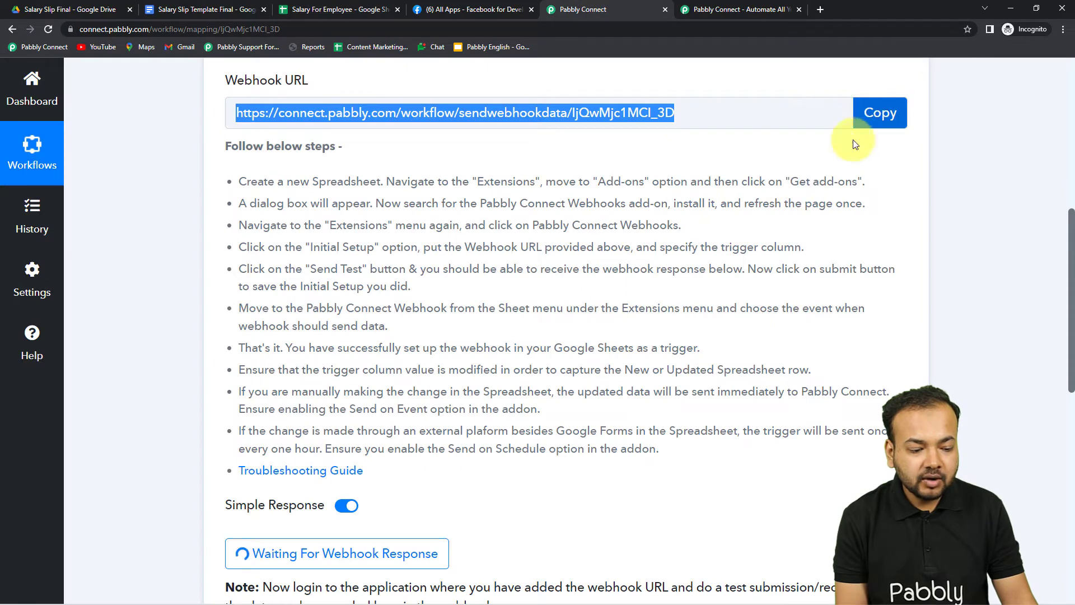
{"action": "scroll", "coordinate": [524, 355], "scroll_direction": "down", "scroll_amount": 5}
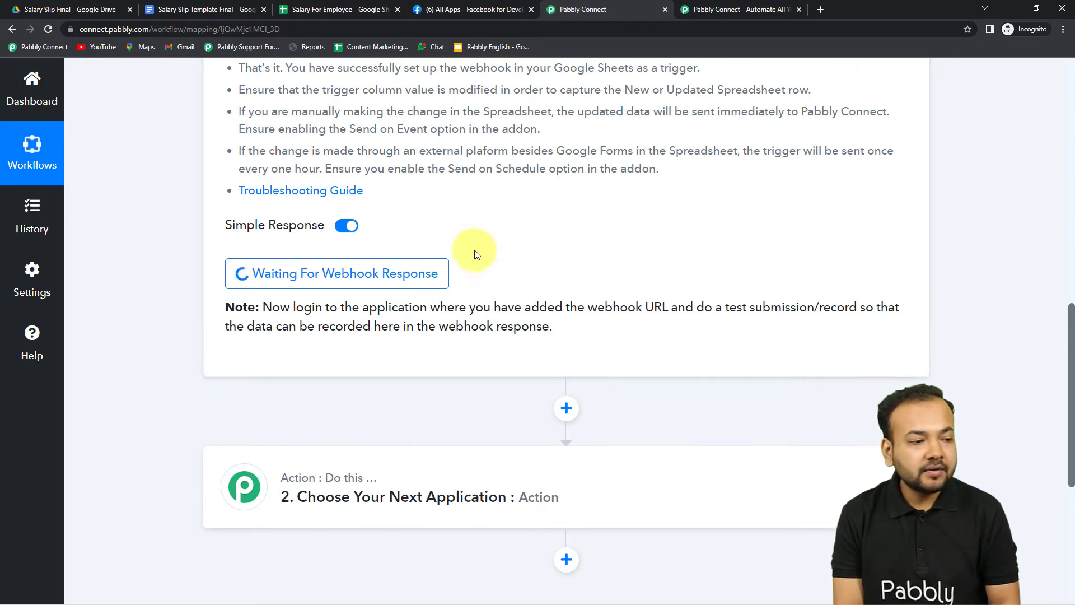
{"action": "left_click", "coordinate": [327, 11]}
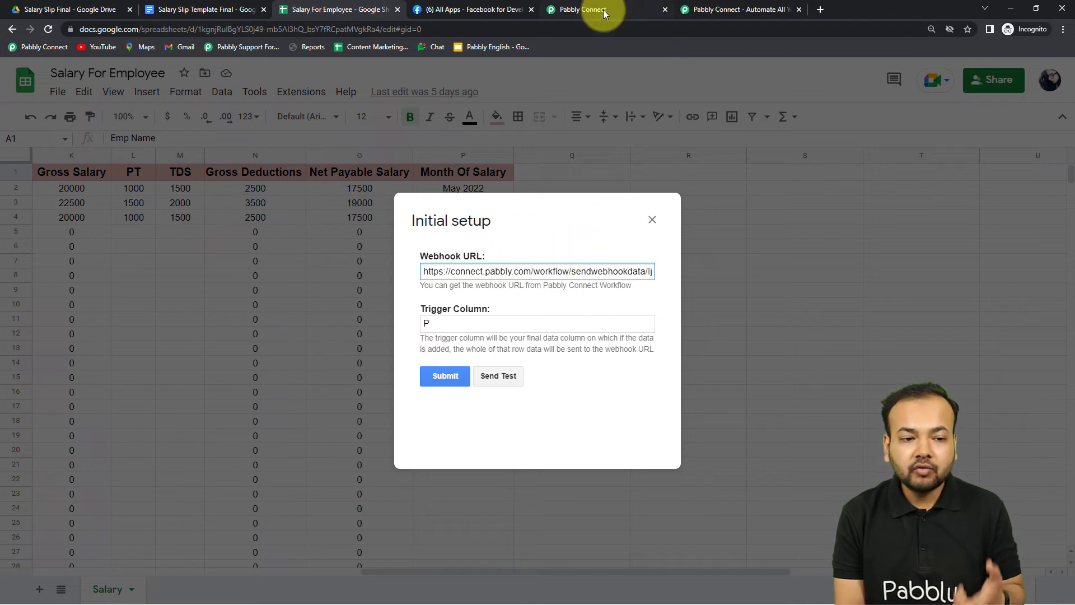
{"action": "left_click", "coordinate": [499, 383]}
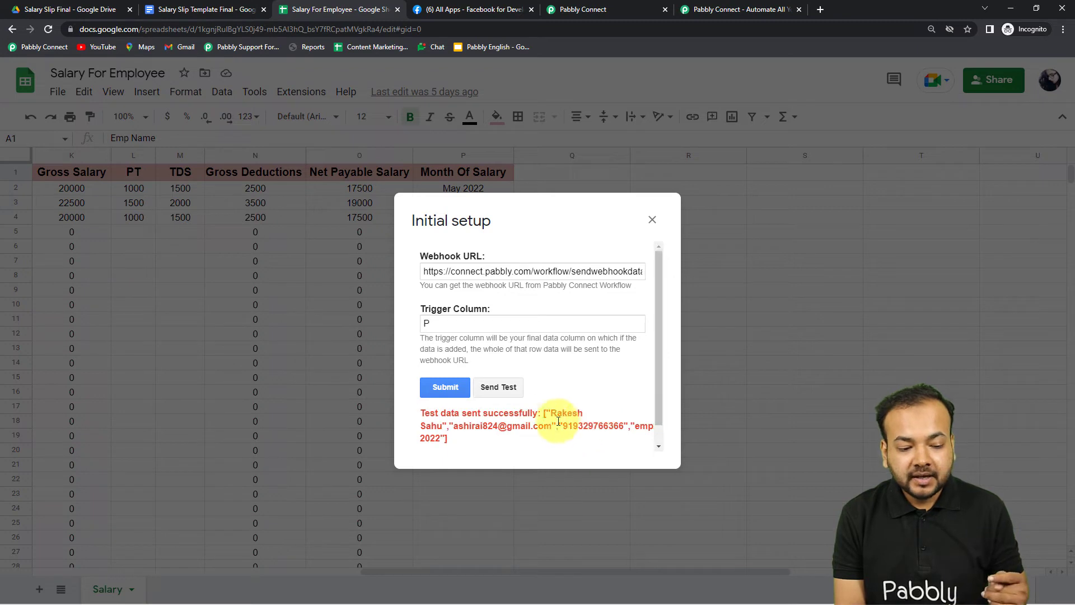
{"action": "scroll", "coordinate": [468, 425], "scroll_direction": "down", "scroll_amount": 1}
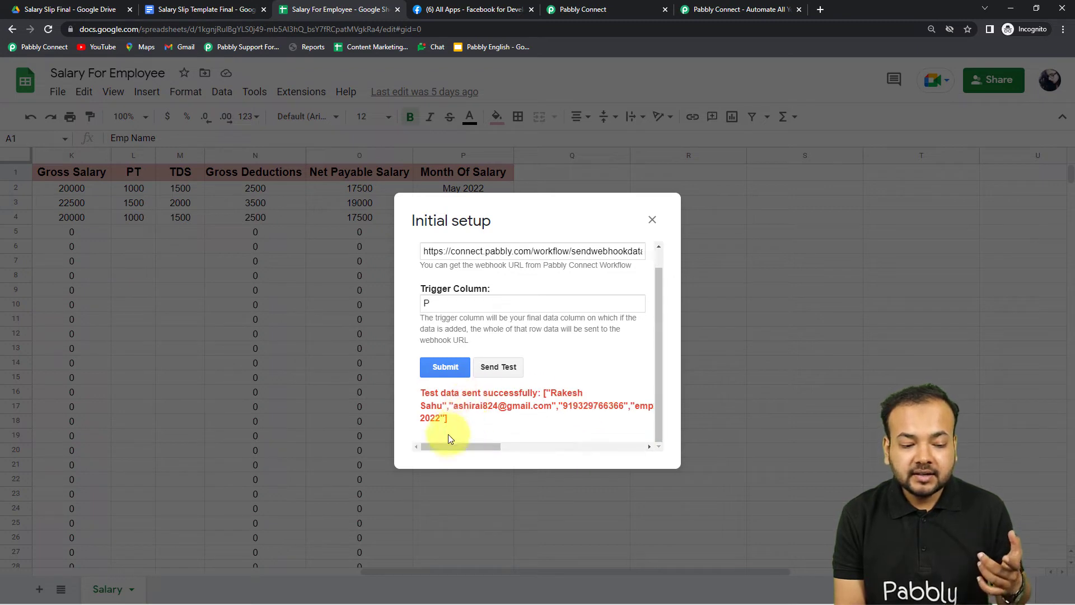
{"action": "left_click_drag", "start_coordinate": [480, 446], "coordinate": [574, 454]}
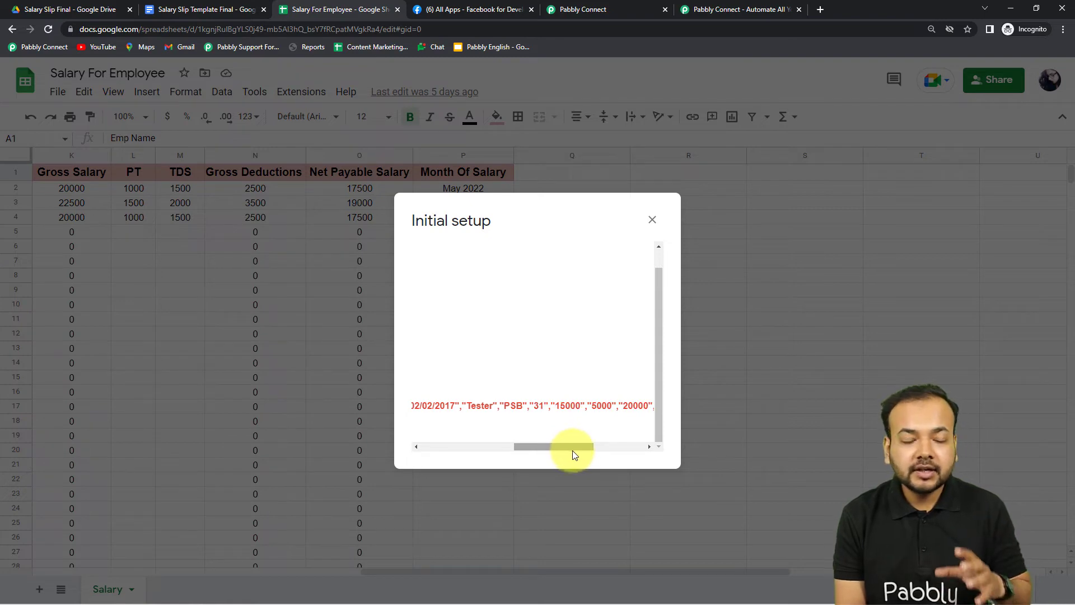
- Review the row data captured in the Pabbly Connect trigger's webhook response and expand the second step for choosing the next application
{"action": "left_click", "coordinate": [608, 9]}
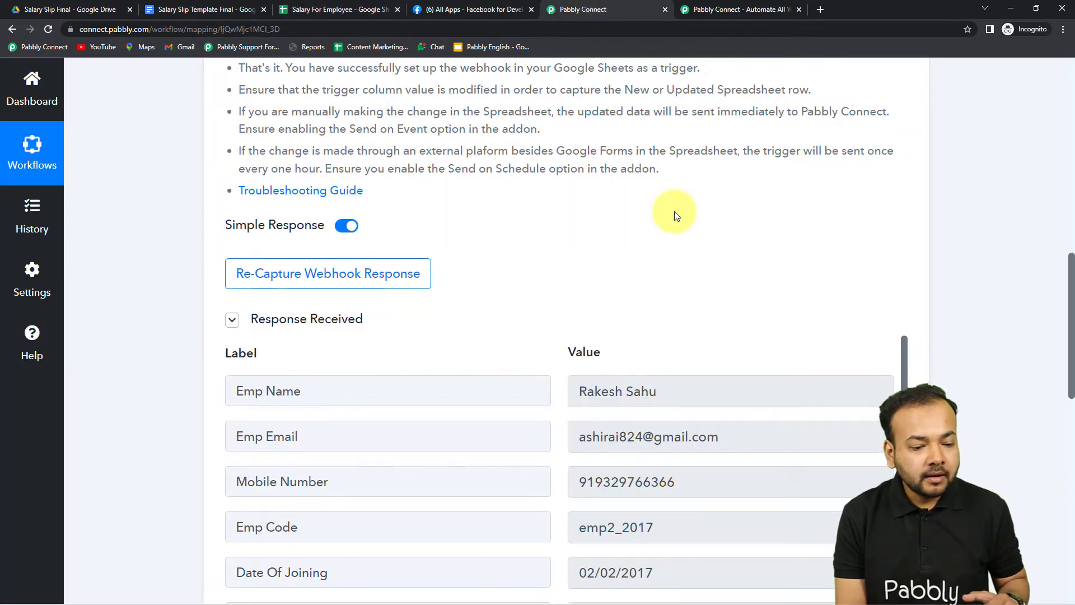
{"action": "scroll", "coordinate": [675, 213], "scroll_direction": "down", "scroll_amount": 4}
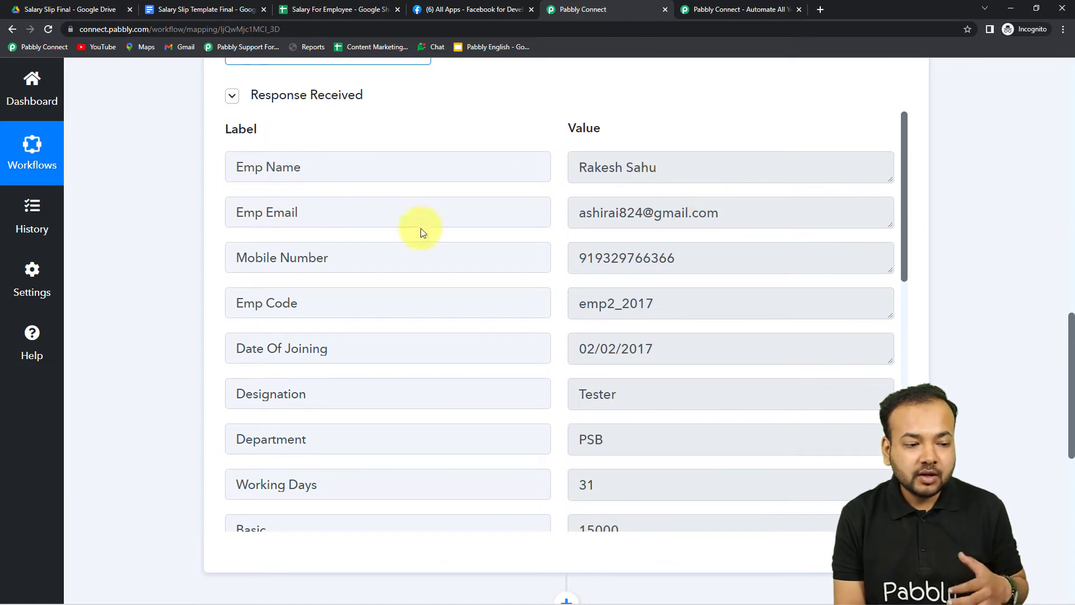
{"action": "scroll", "coordinate": [369, 262], "scroll_direction": "down", "scroll_amount": 2}
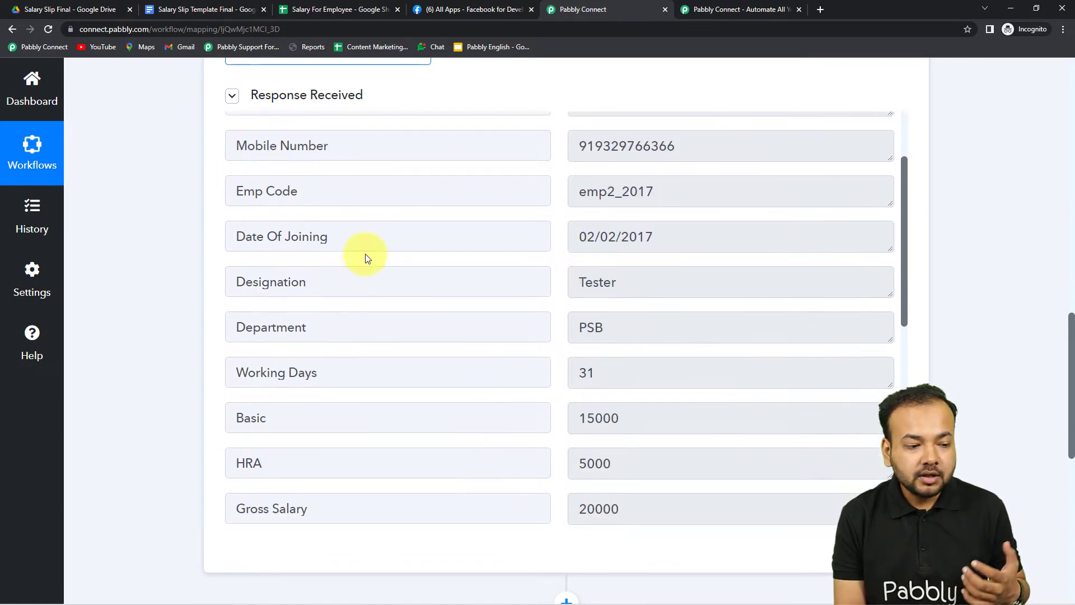
{"action": "scroll", "coordinate": [579, 224], "scroll_direction": "down", "scroll_amount": 3}
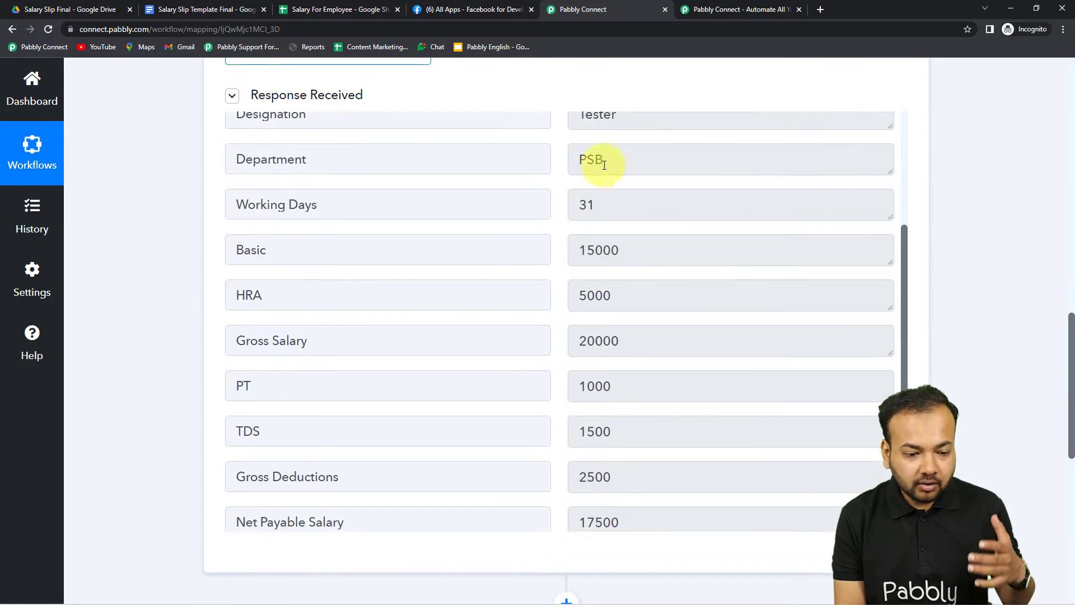
{"action": "scroll", "coordinate": [596, 448], "scroll_direction": "down", "scroll_amount": 4}
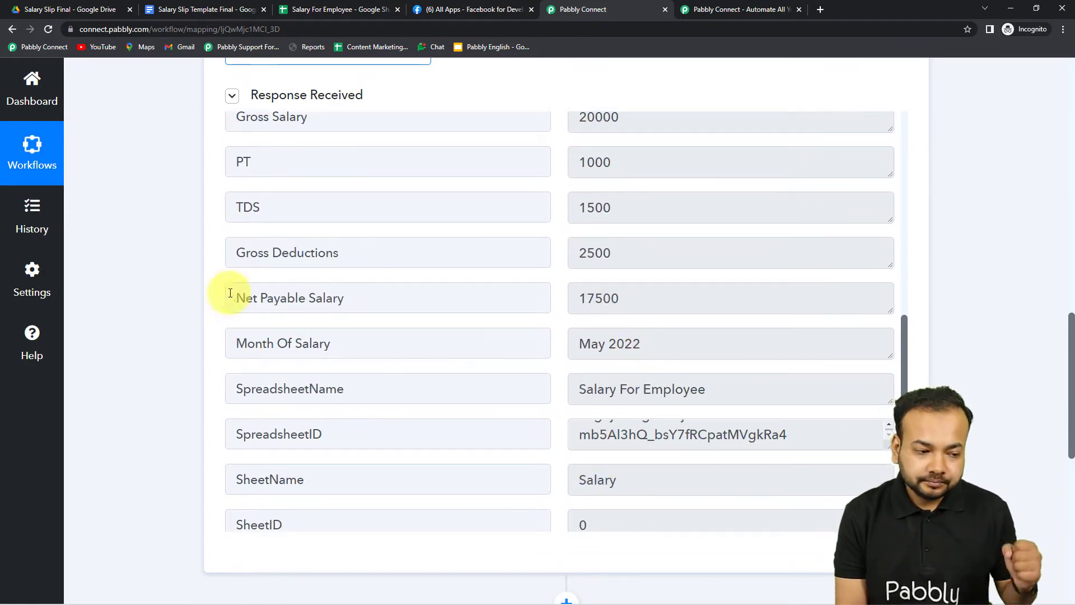
{"action": "scroll", "coordinate": [196, 288], "scroll_direction": "down", "scroll_amount": 2}
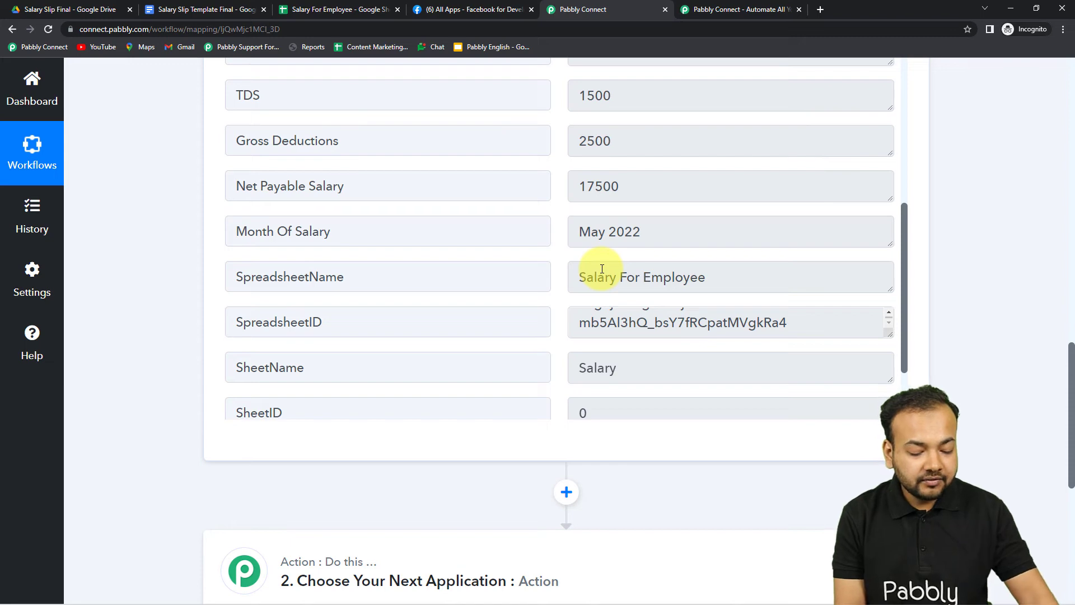
{"action": "scroll", "coordinate": [602, 269], "scroll_direction": "down", "scroll_amount": 2}
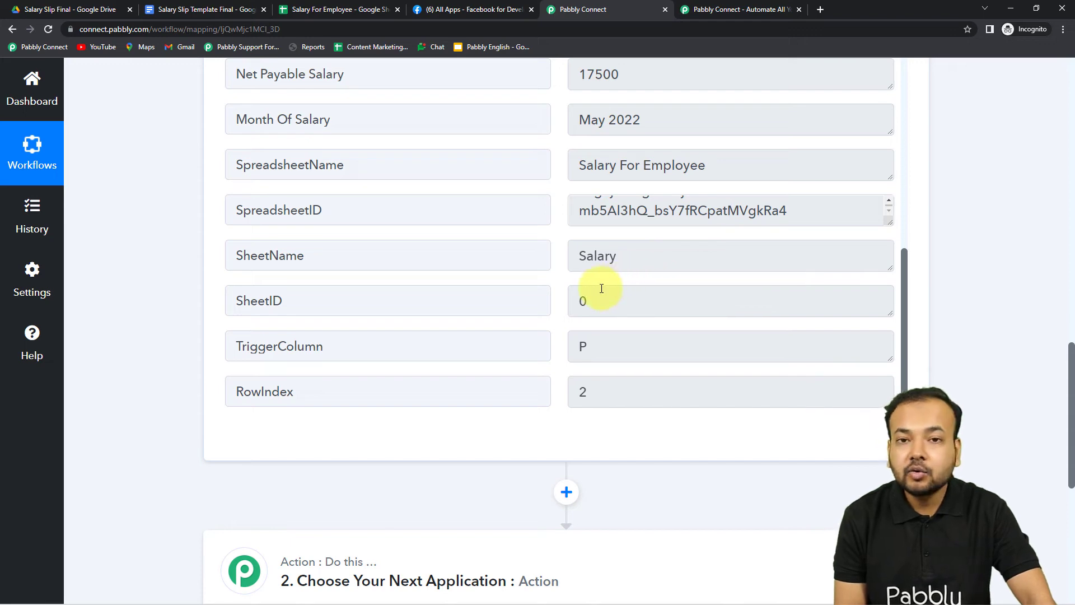
{"action": "scroll", "coordinate": [448, 316], "scroll_direction": "down", "scroll_amount": 6}
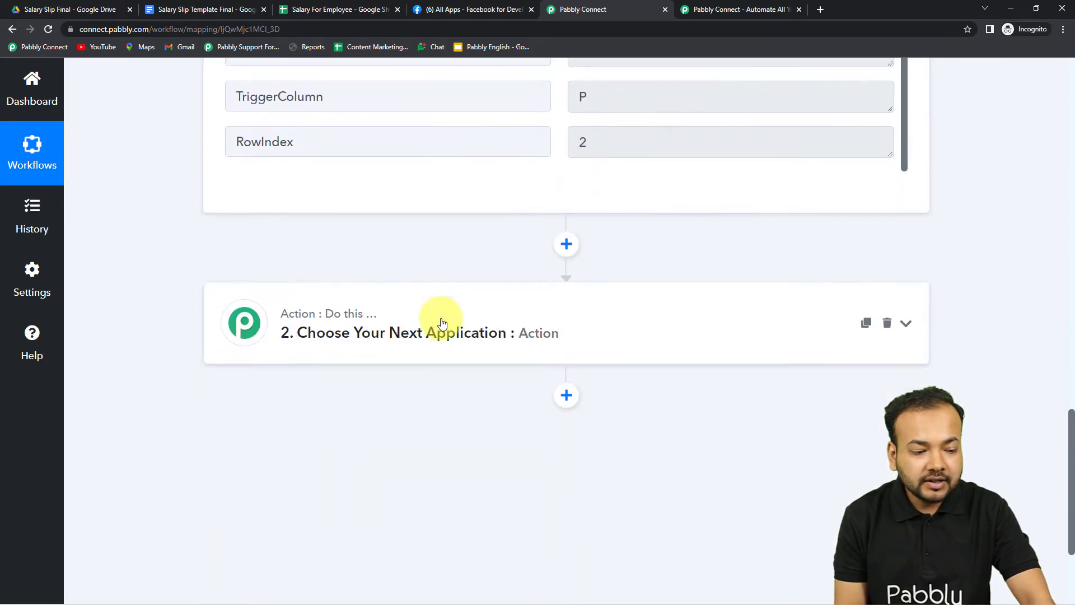
{"action": "left_click", "coordinate": [377, 259]}
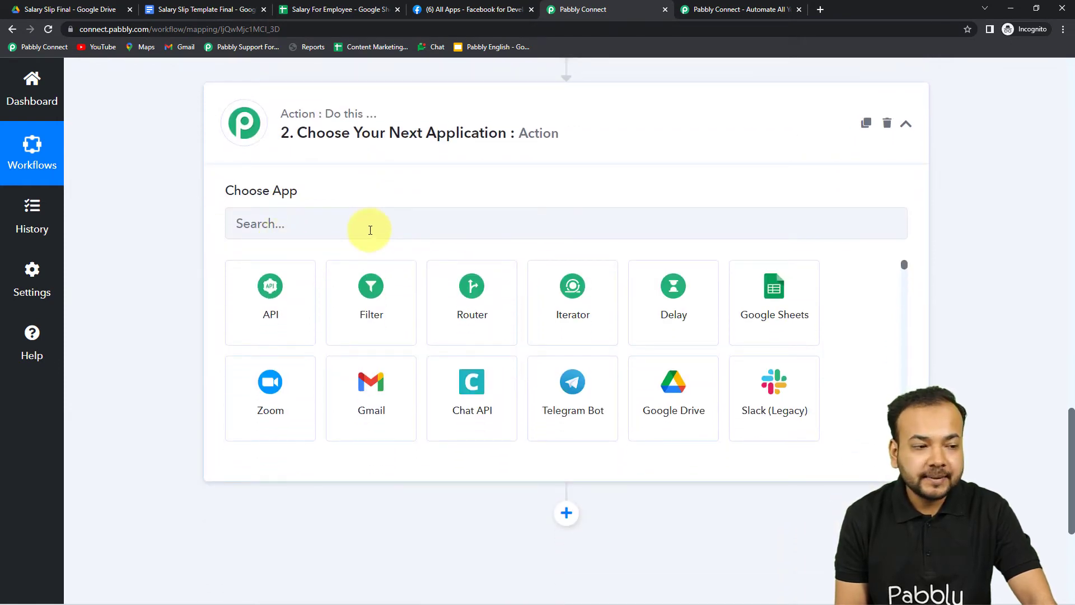
- Examine the placeholders in the Salary Slip Template Final document and compare them with the Salary For Employee spreadsheet's columns
{"action": "left_click", "coordinate": [198, 11]}
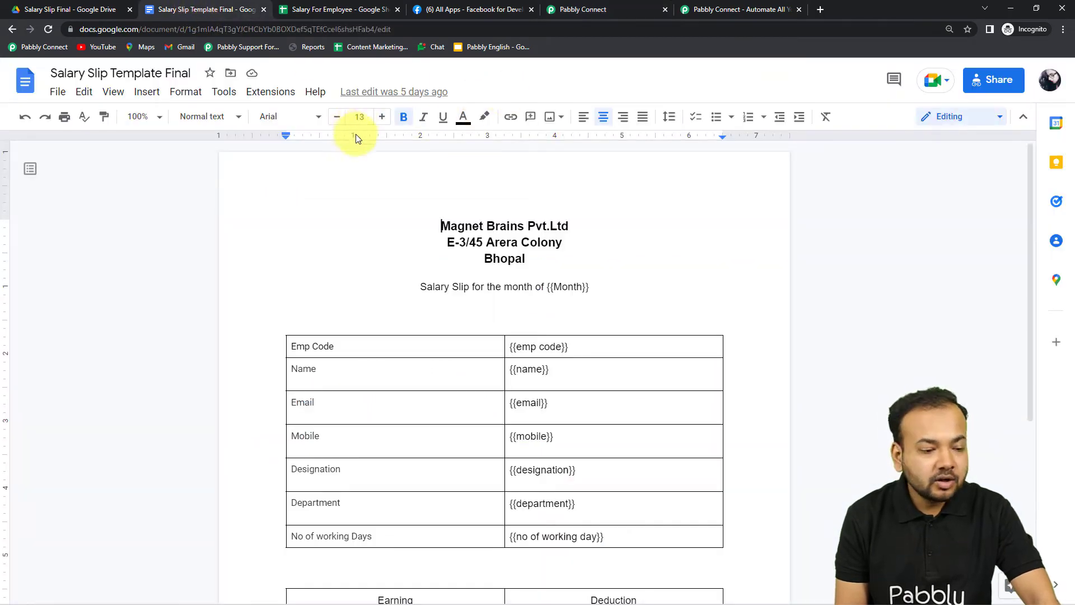
{"action": "scroll", "coordinate": [289, 229], "scroll_direction": "down", "scroll_amount": 1}
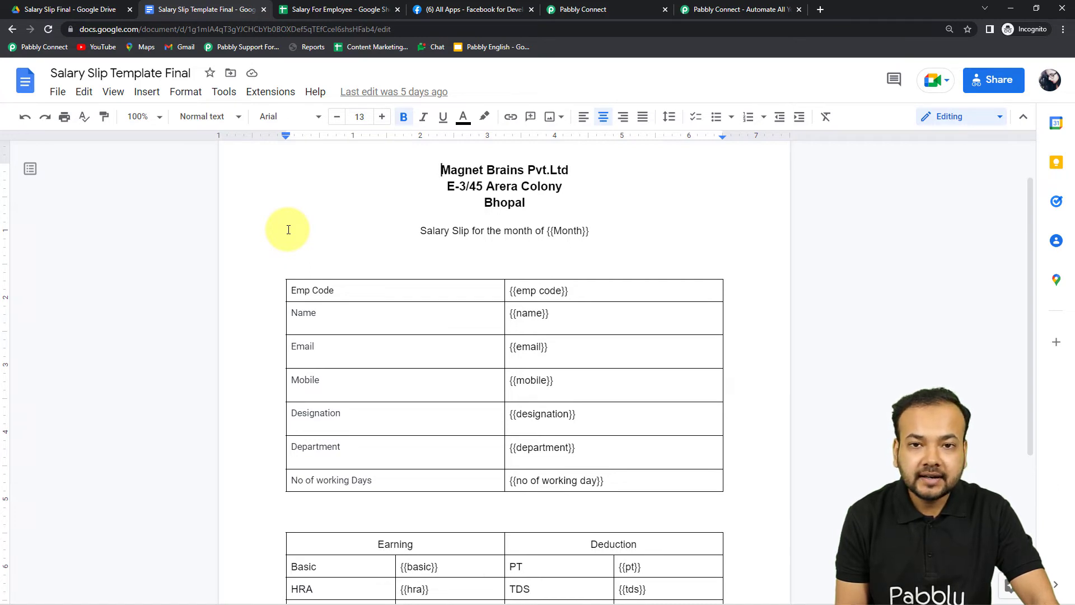
{"action": "scroll", "coordinate": [288, 230], "scroll_direction": "down", "scroll_amount": 2}
{"action": "scroll", "coordinate": [287, 230], "scroll_direction": "up", "scroll_amount": 3}
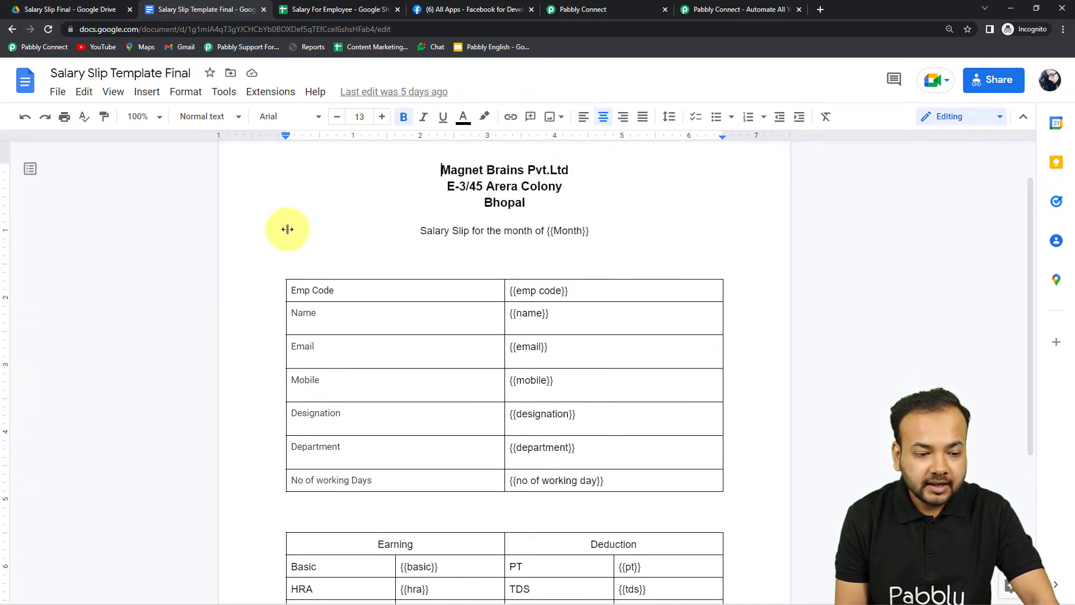
{"action": "scroll", "coordinate": [344, 262], "scroll_direction": "down", "scroll_amount": 2}
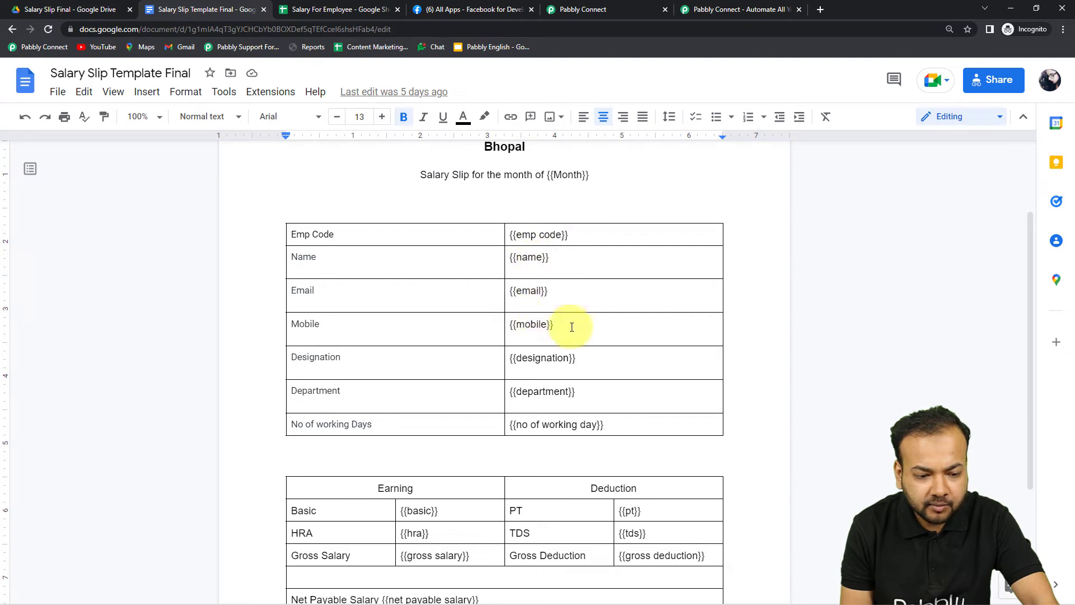
{"action": "scroll", "coordinate": [493, 425], "scroll_direction": "down", "scroll_amount": 3}
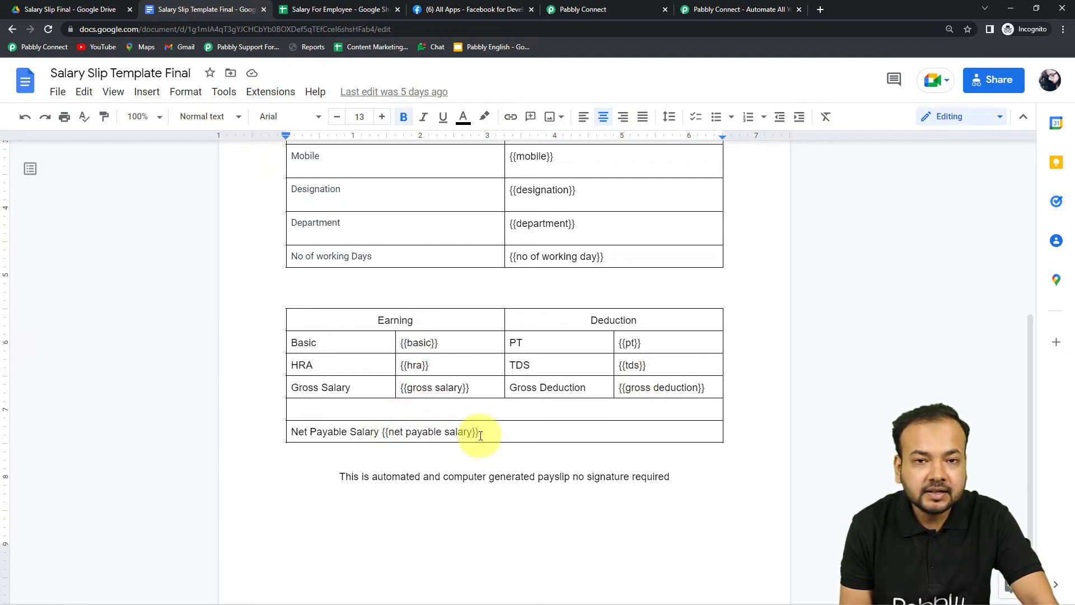
{"action": "scroll", "coordinate": [481, 436], "scroll_direction": "up", "scroll_amount": 1}
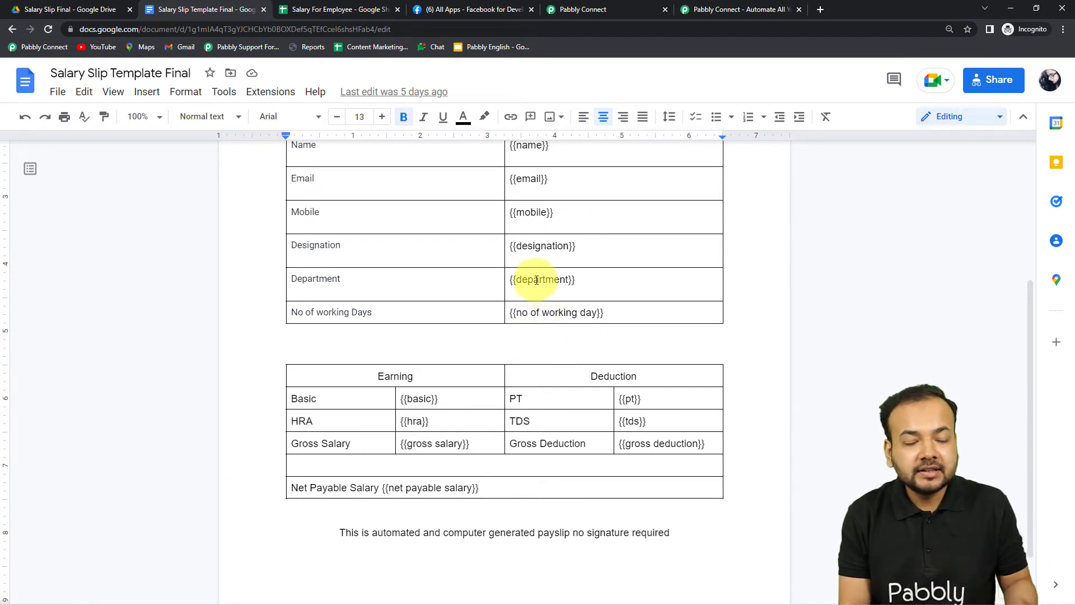
{"action": "left_click", "coordinate": [315, 10]}
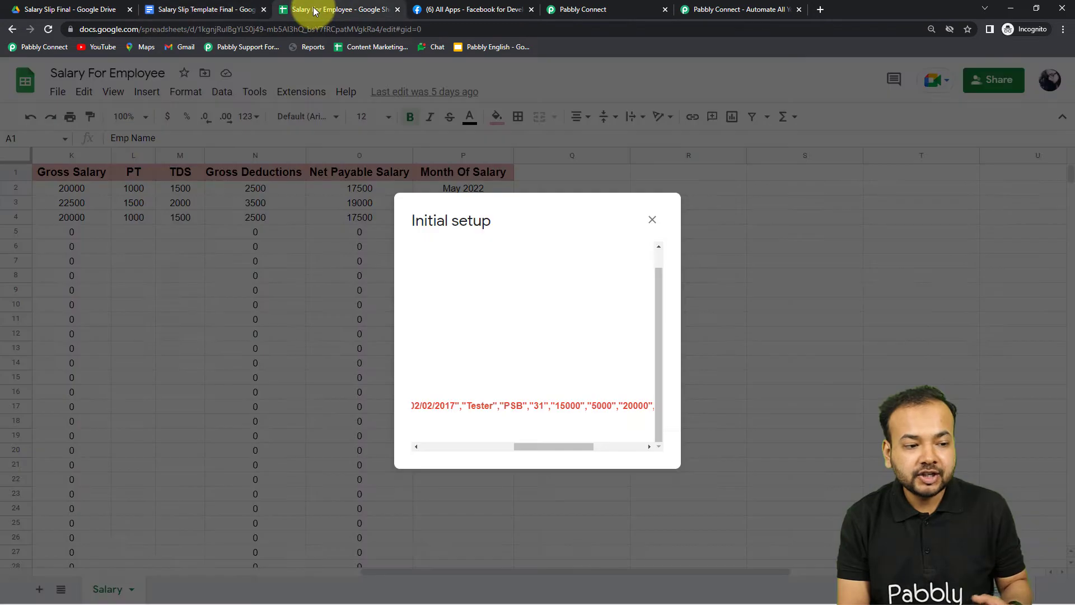
{"action": "left_click", "coordinate": [226, 7]}
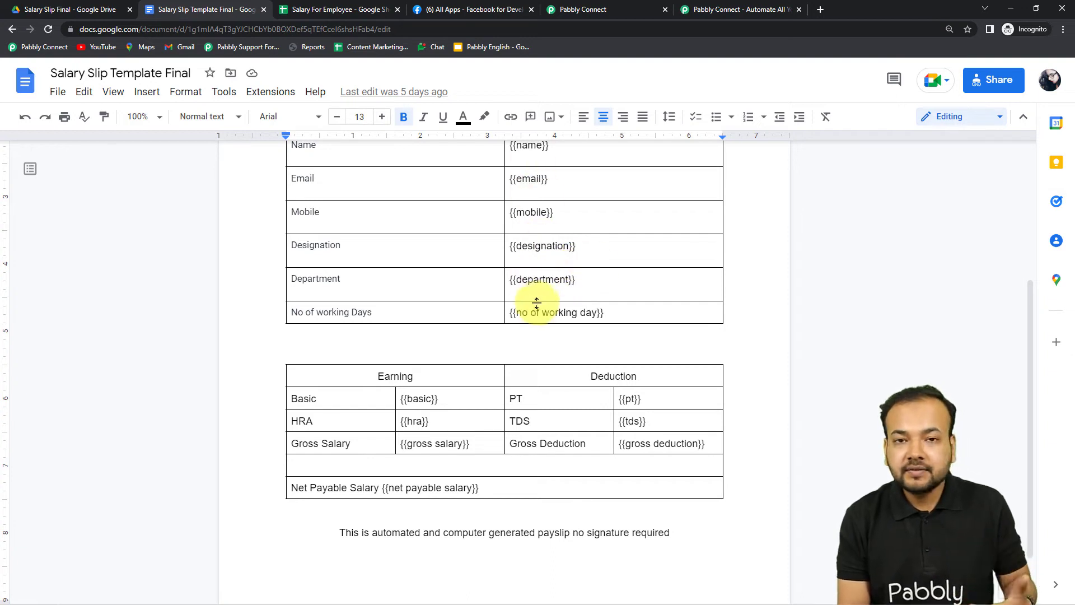
- Switch to the Pabbly Connect workflow and set the second step to Google Docs with the Create Document from Template action event
{"action": "left_click", "coordinate": [600, 8]}
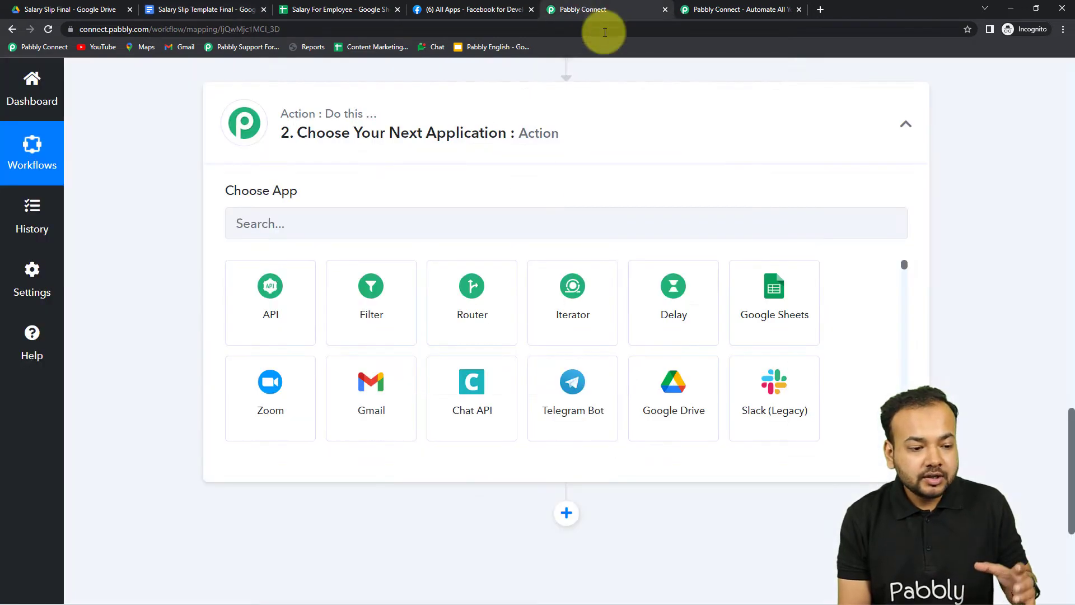
{"action": "left_click", "coordinate": [425, 235]}
{"action": "type", "text": "goo"}
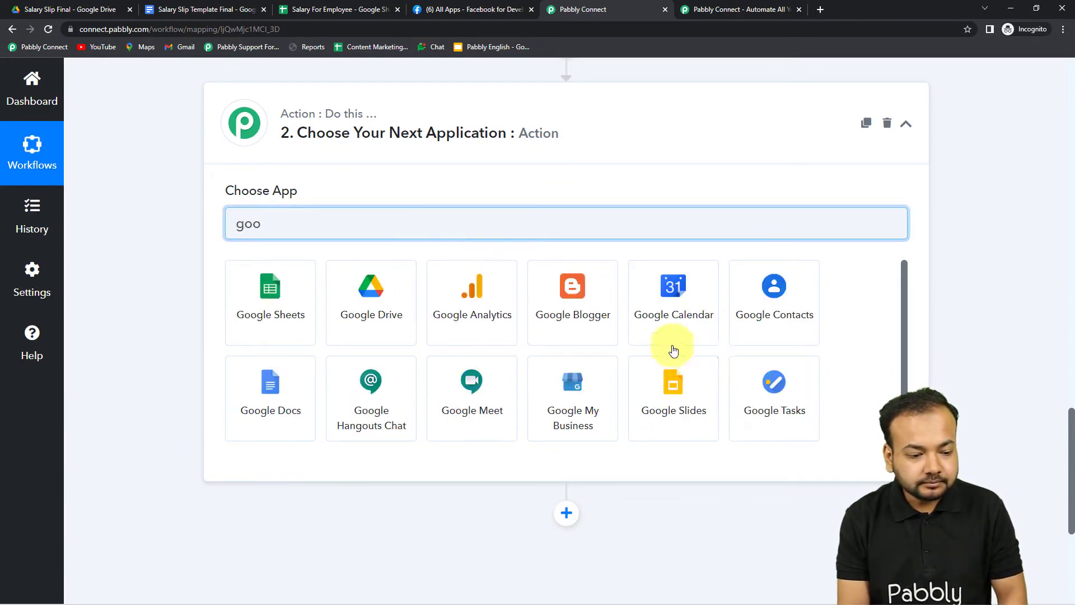
{"action": "left_click", "coordinate": [262, 415]}
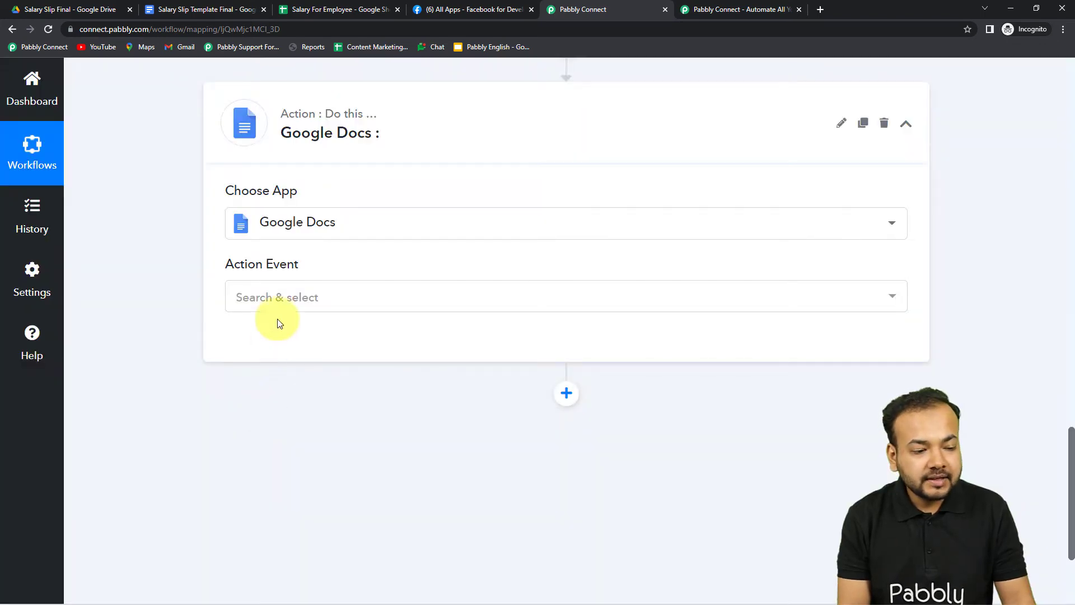
{"action": "left_click", "coordinate": [283, 296]}
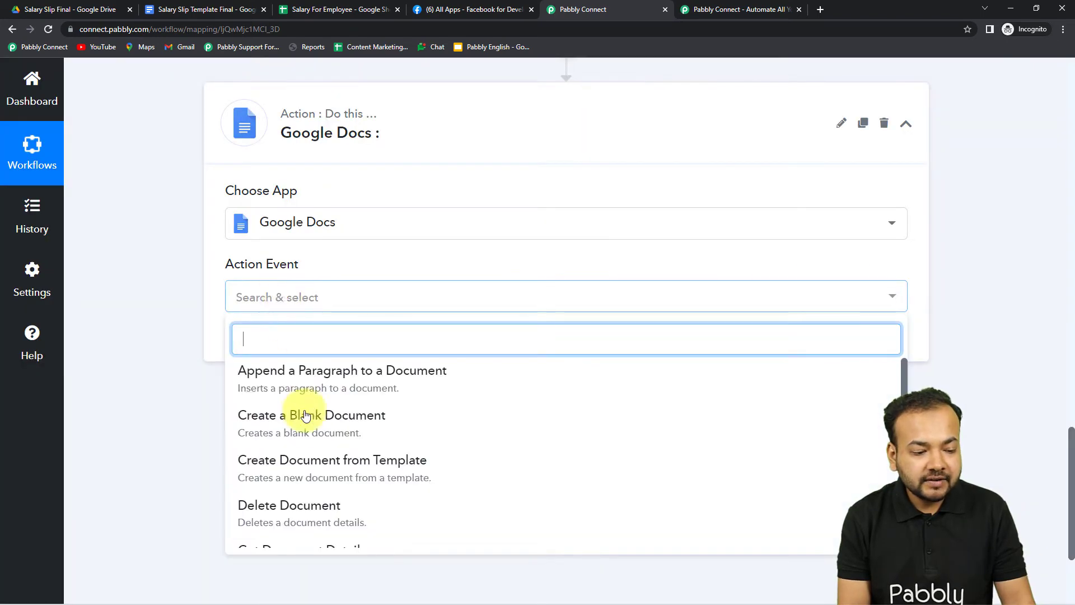
{"action": "left_click", "coordinate": [374, 468]}
- Add a new Google Docs connection for the action and authorize Pabbly Connect Drive's access with the Google account
{"action": "left_click", "coordinate": [265, 343]}
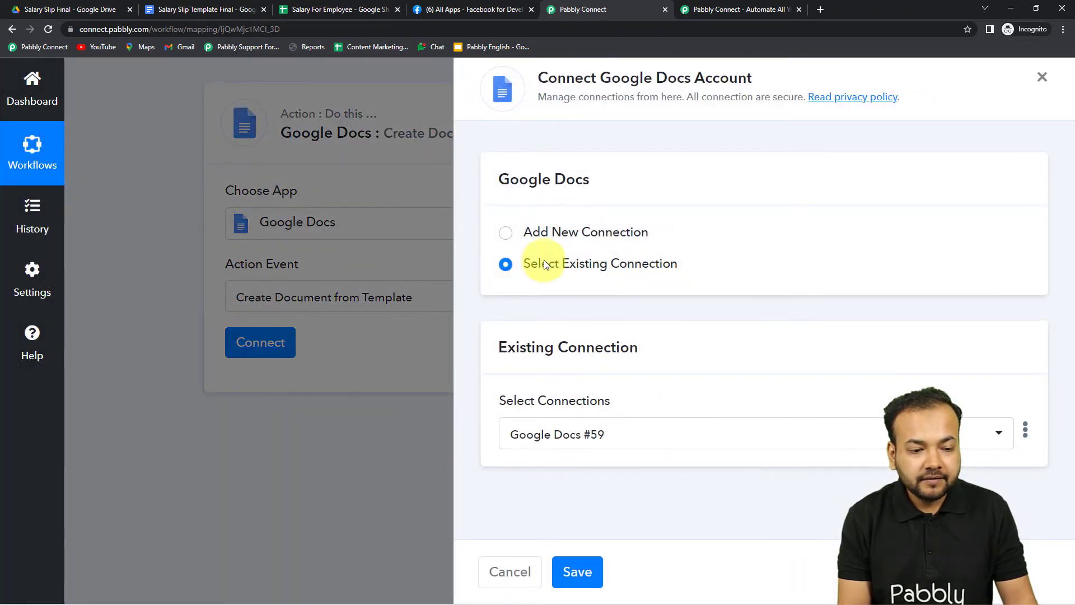
{"action": "left_click", "coordinate": [506, 234]}
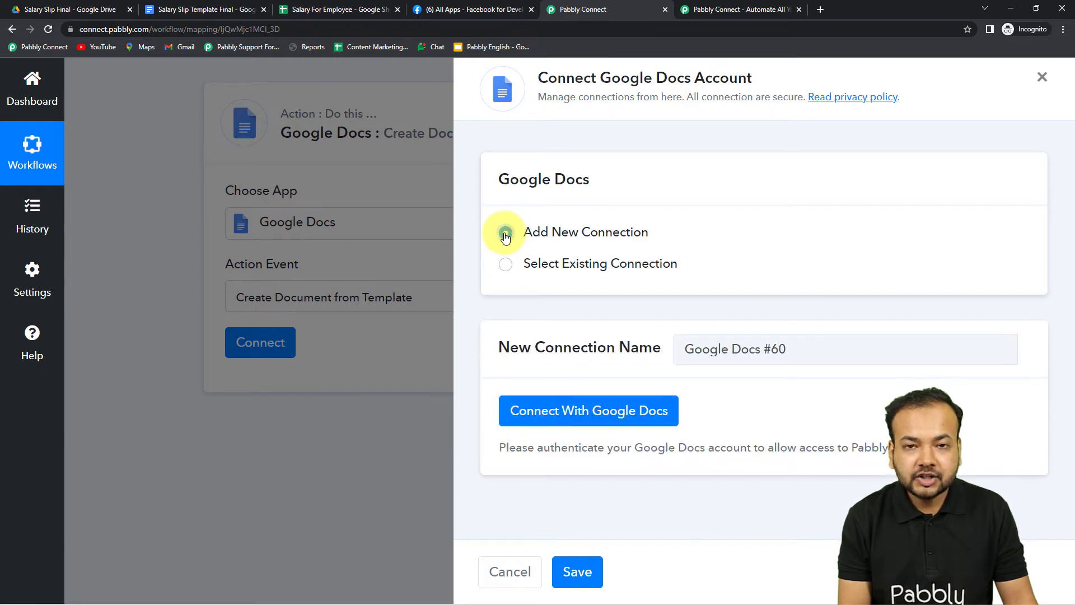
{"action": "left_click", "coordinate": [554, 409]}
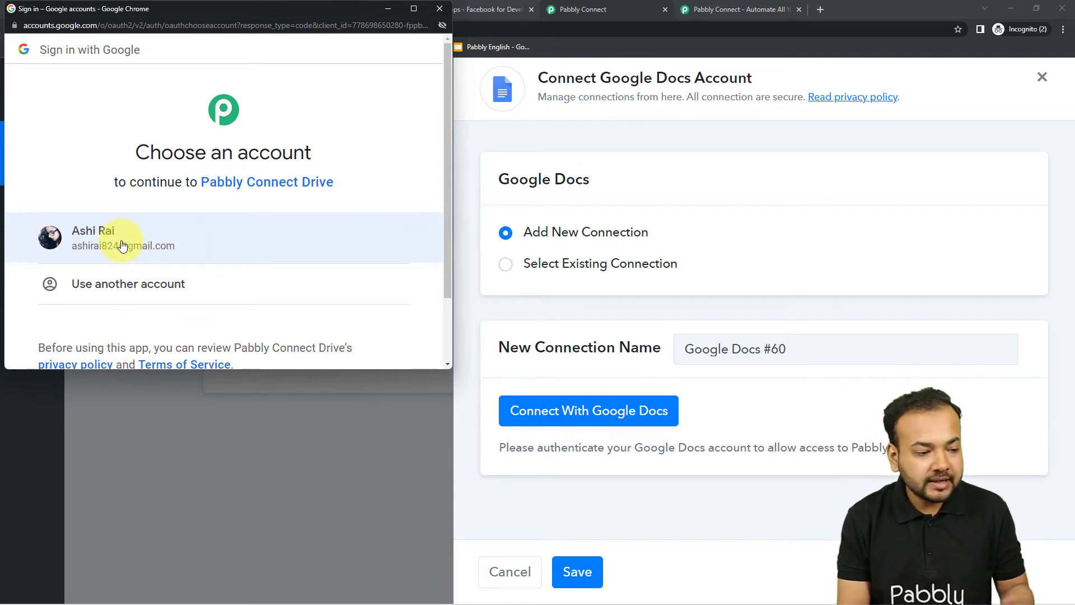
{"action": "left_click", "coordinate": [140, 246]}
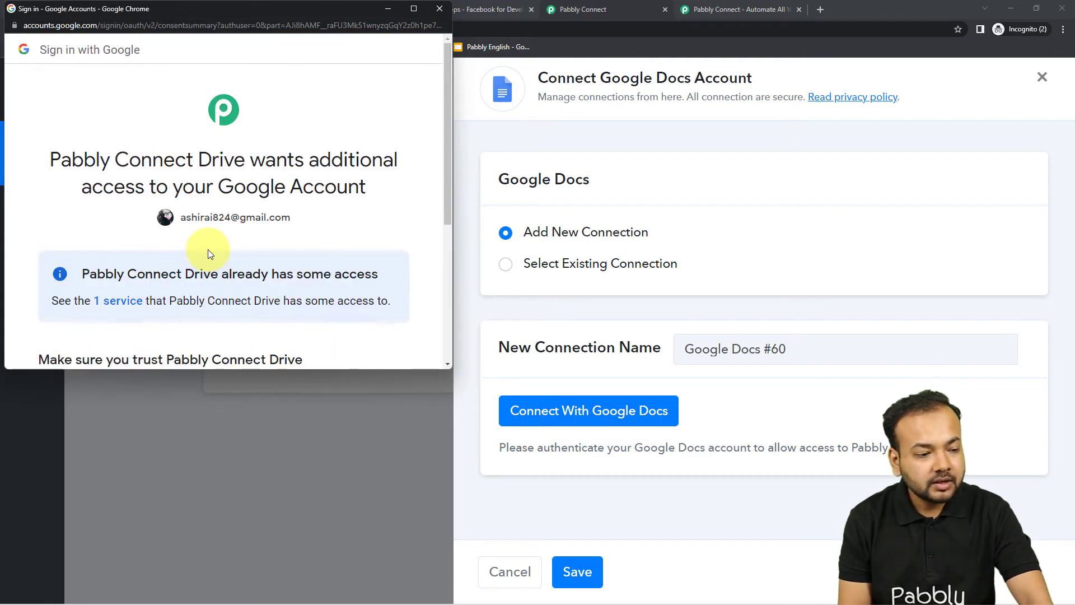
{"action": "scroll", "coordinate": [208, 250], "scroll_direction": "down", "scroll_amount": 1}
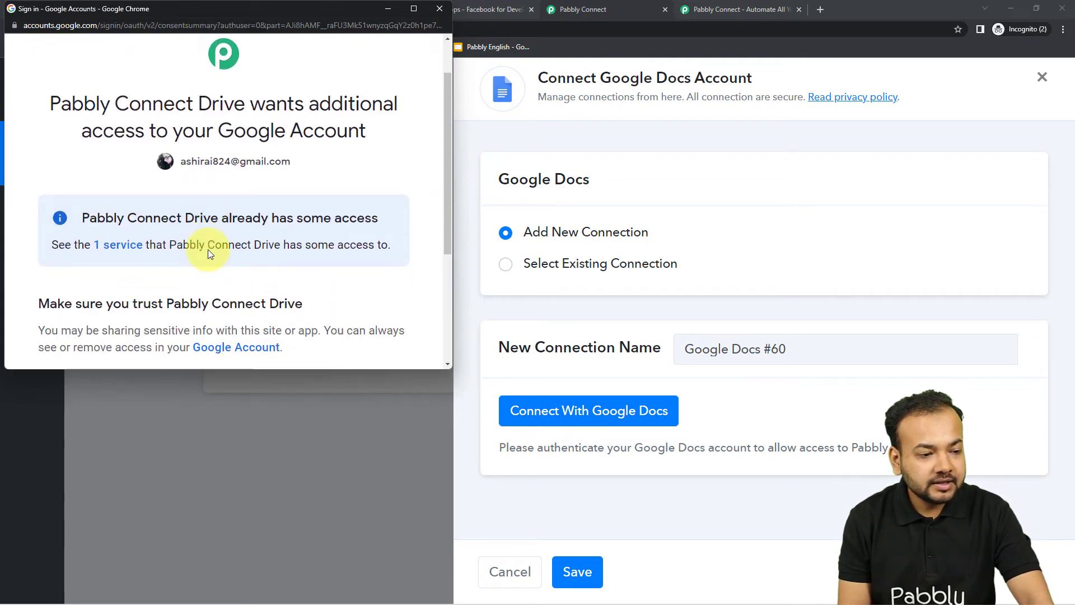
{"action": "scroll", "coordinate": [207, 250], "scroll_direction": "down", "scroll_amount": 3}
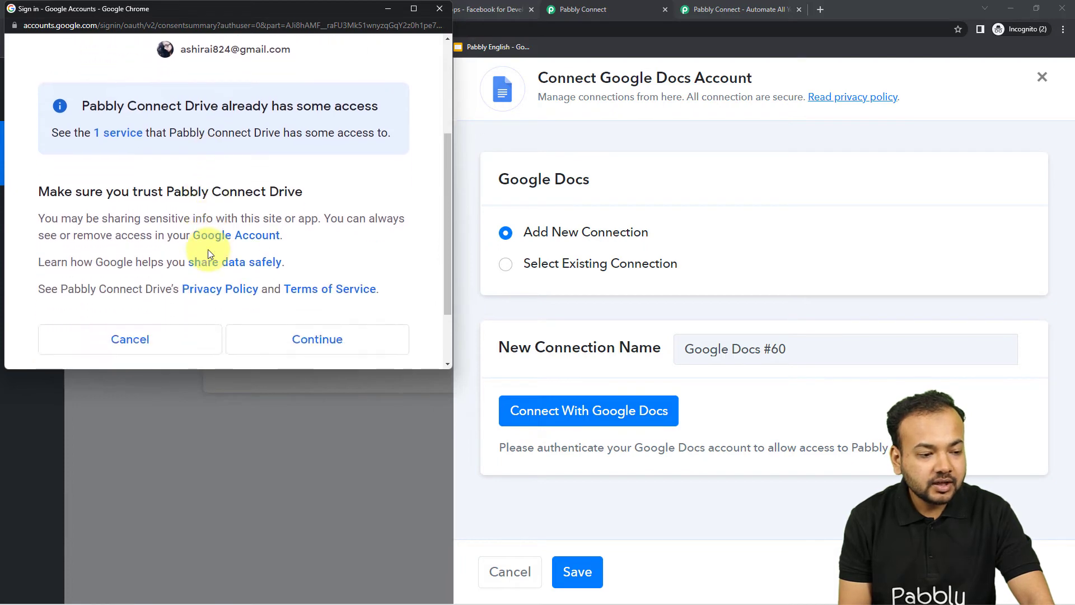
{"action": "scroll", "coordinate": [223, 176], "scroll_direction": "up", "scroll_amount": 3}
{"action": "scroll", "coordinate": [223, 177], "scroll_direction": "down", "scroll_amount": 3}
{"action": "scroll", "coordinate": [223, 177], "scroll_direction": "down", "scroll_amount": 1}
{"action": "left_click", "coordinate": [291, 266]}
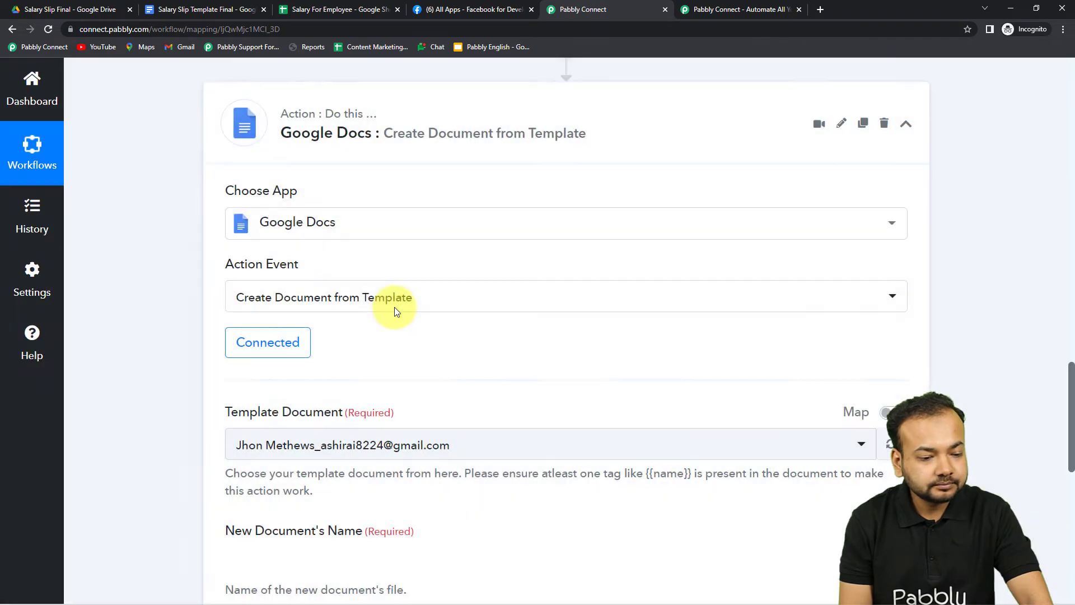
- Check the template's title in Google Docs and choose Salary Slip Template Final as the action's template document in Pabbly Connect
{"action": "scroll", "coordinate": [298, 324], "scroll_direction": "down", "scroll_amount": 2}
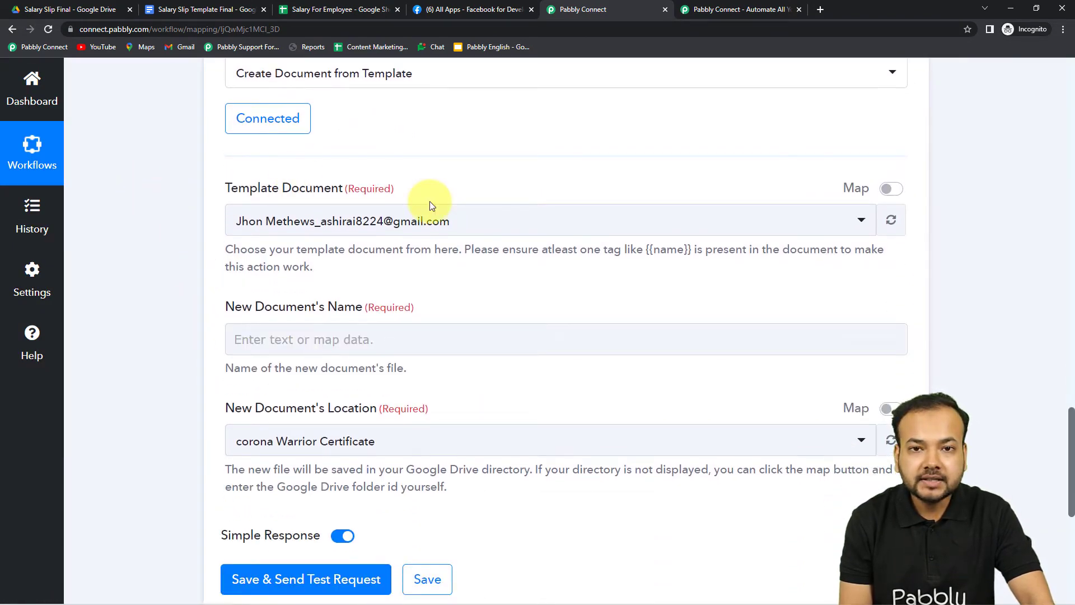
{"action": "left_click", "coordinate": [210, 9]}
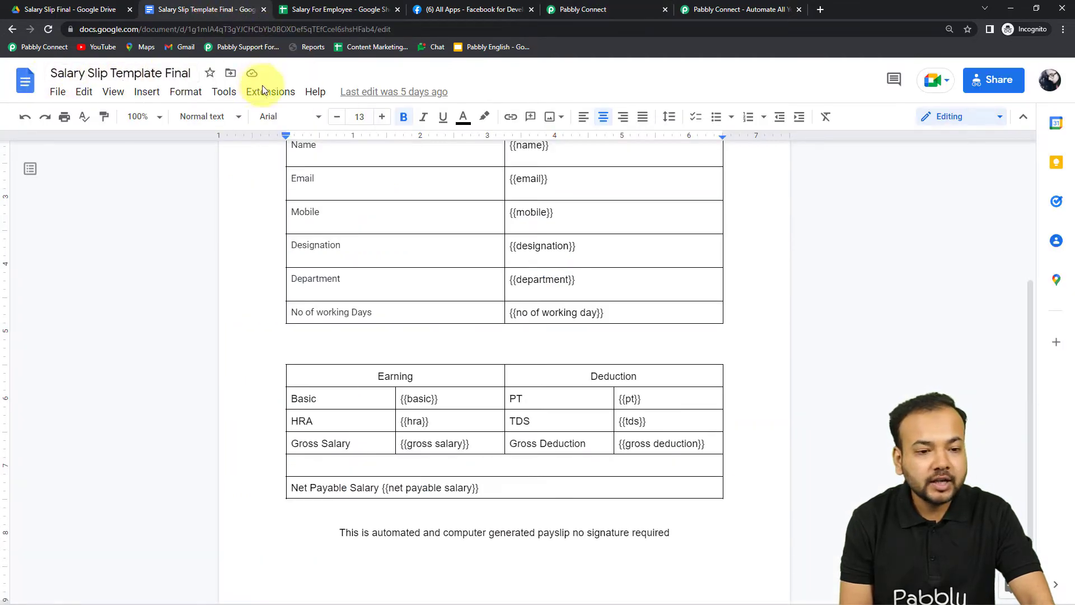
{"action": "left_click", "coordinate": [582, 7]}
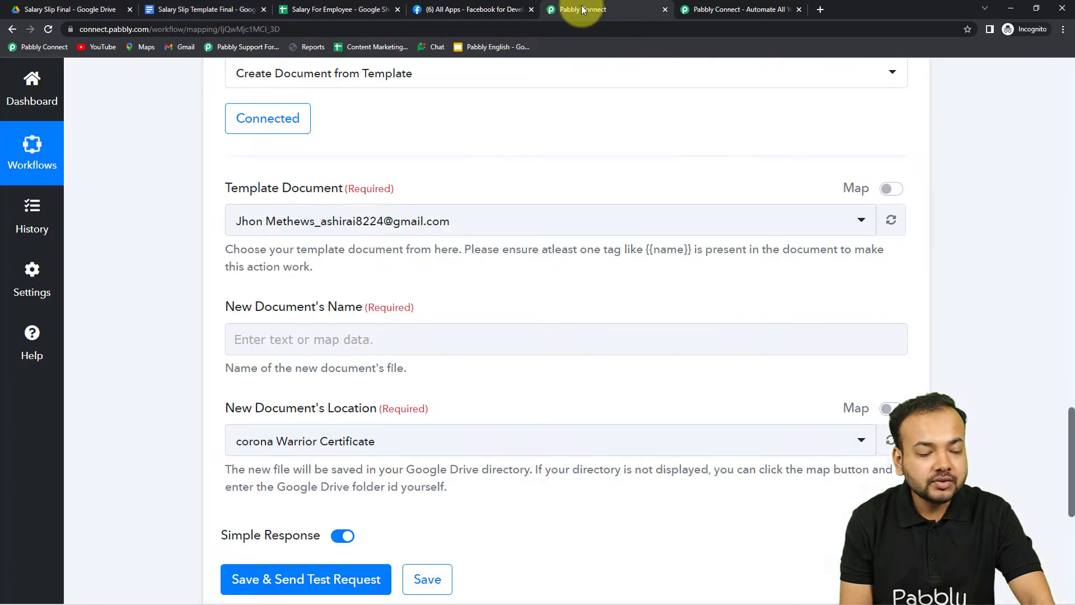
{"action": "left_click", "coordinate": [519, 221]}
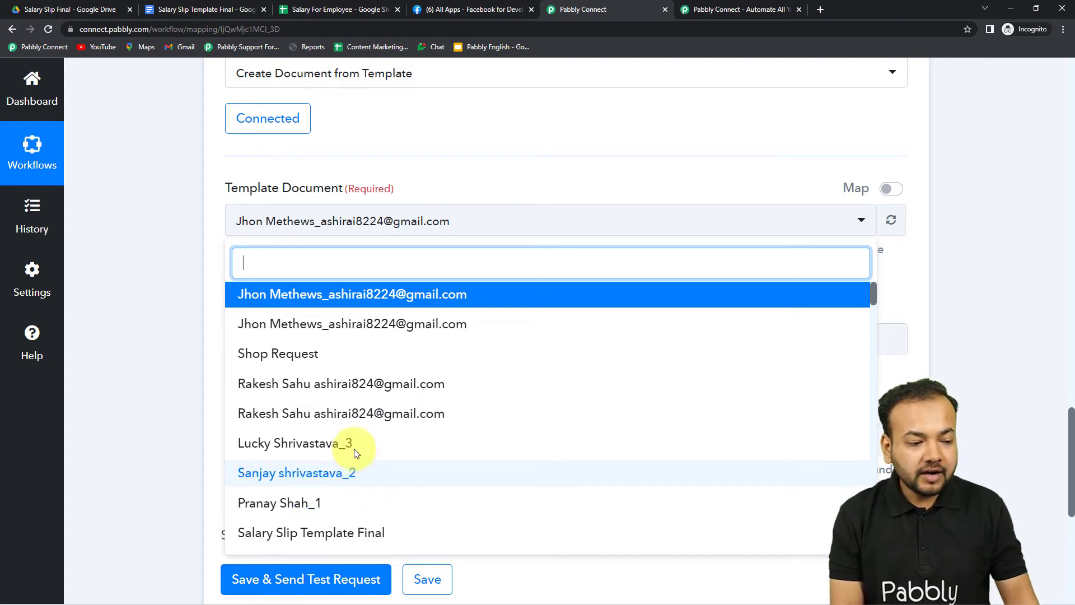
{"action": "scroll", "coordinate": [288, 504], "scroll_direction": "down", "scroll_amount": 3}
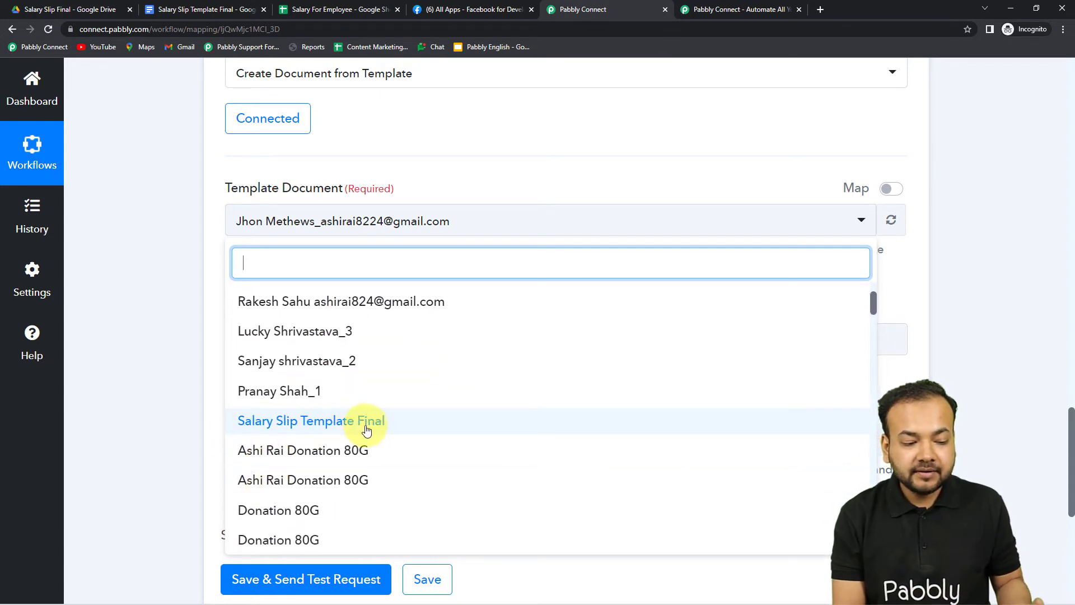
{"action": "left_click", "coordinate": [367, 430]}
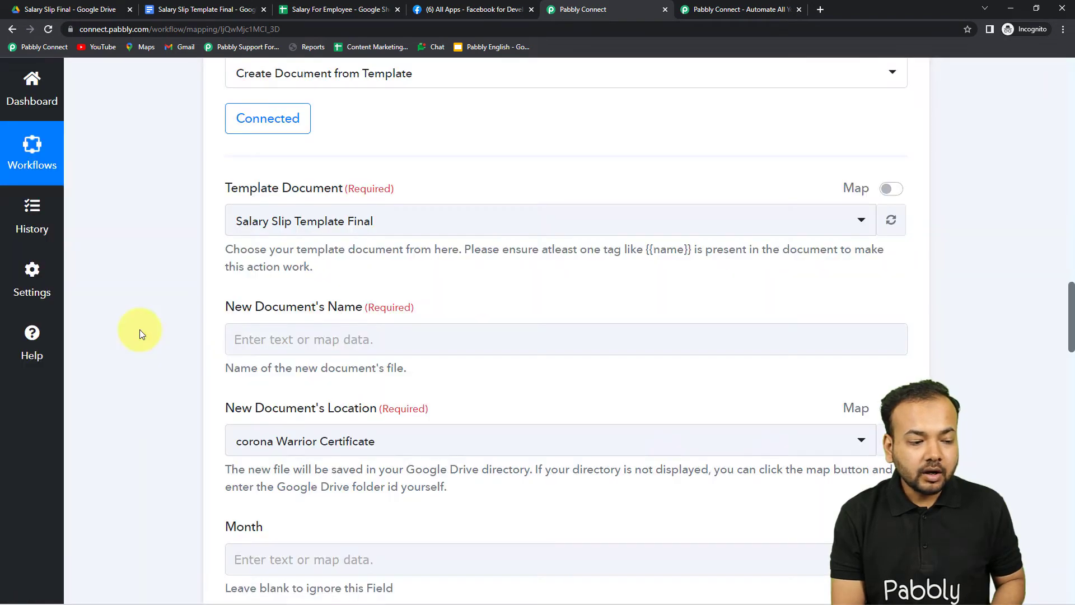
- Review the employee row data in the trigger's webhook response as the source for mapping the Google Docs action's fields
{"action": "scroll", "coordinate": [140, 329], "scroll_direction": "down", "scroll_amount": 2}
{"action": "left_click", "coordinate": [284, 218]}
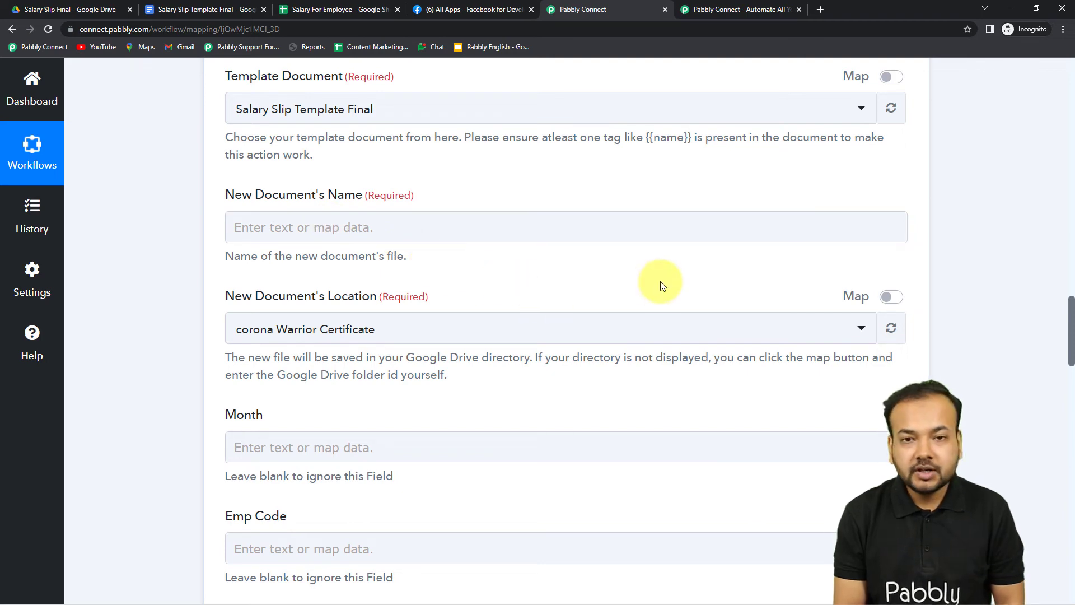
{"action": "scroll", "coordinate": [660, 281], "scroll_direction": "up", "scroll_amount": 12}
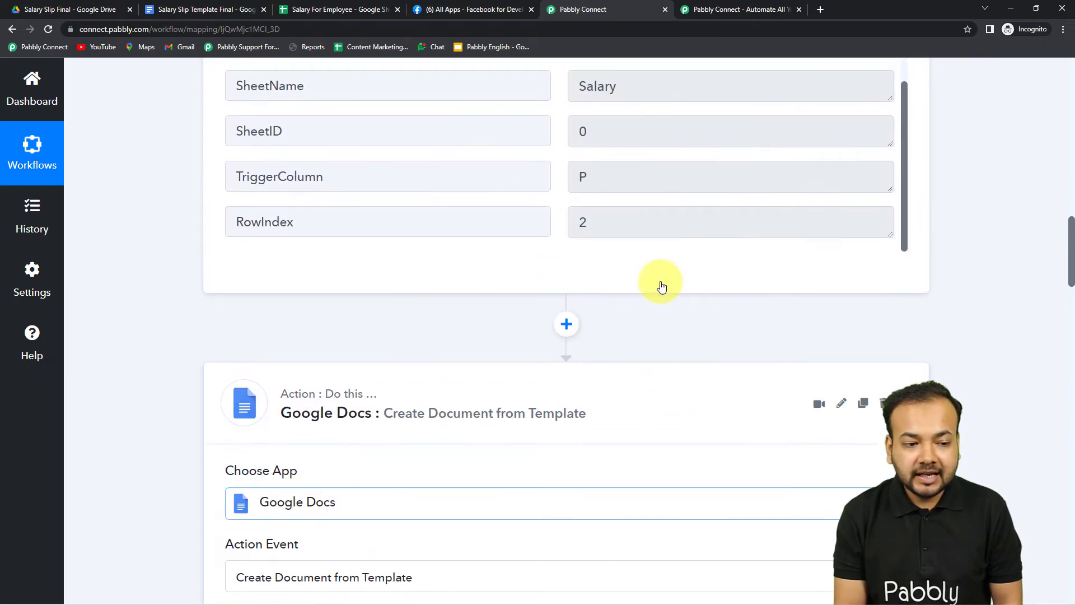
{"action": "scroll", "coordinate": [650, 336], "scroll_direction": "down", "scroll_amount": 3}
{"action": "scroll", "coordinate": [648, 358], "scroll_direction": "up", "scroll_amount": 9}
{"action": "scroll", "coordinate": [650, 359], "scroll_direction": "up", "scroll_amount": 10}
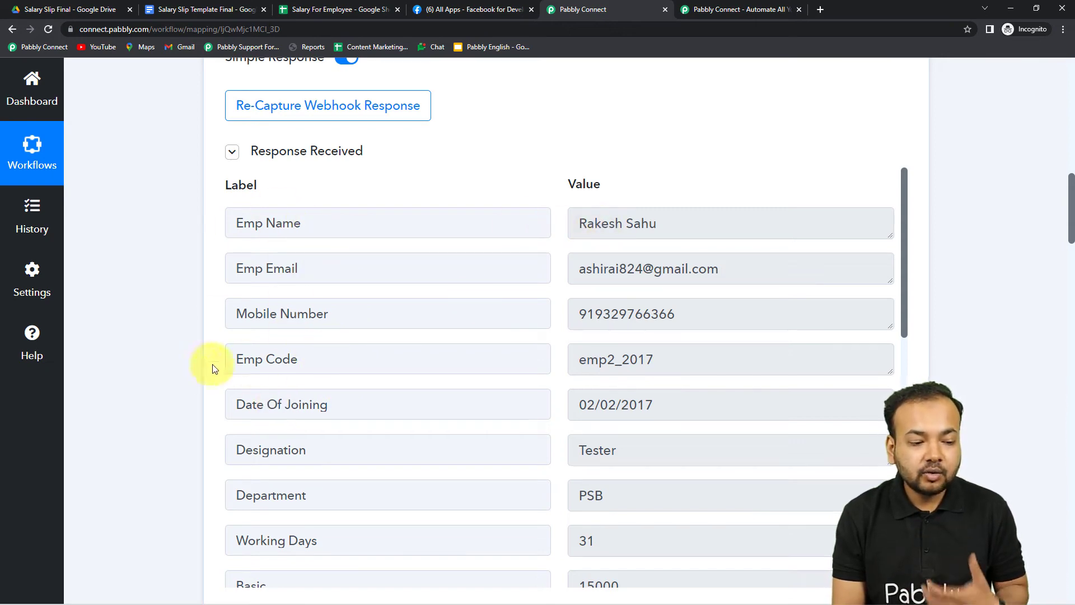
{"action": "scroll", "coordinate": [263, 386], "scroll_direction": "down", "scroll_amount": 4}
{"action": "scroll", "coordinate": [187, 397], "scroll_direction": "down", "scroll_amount": 14}
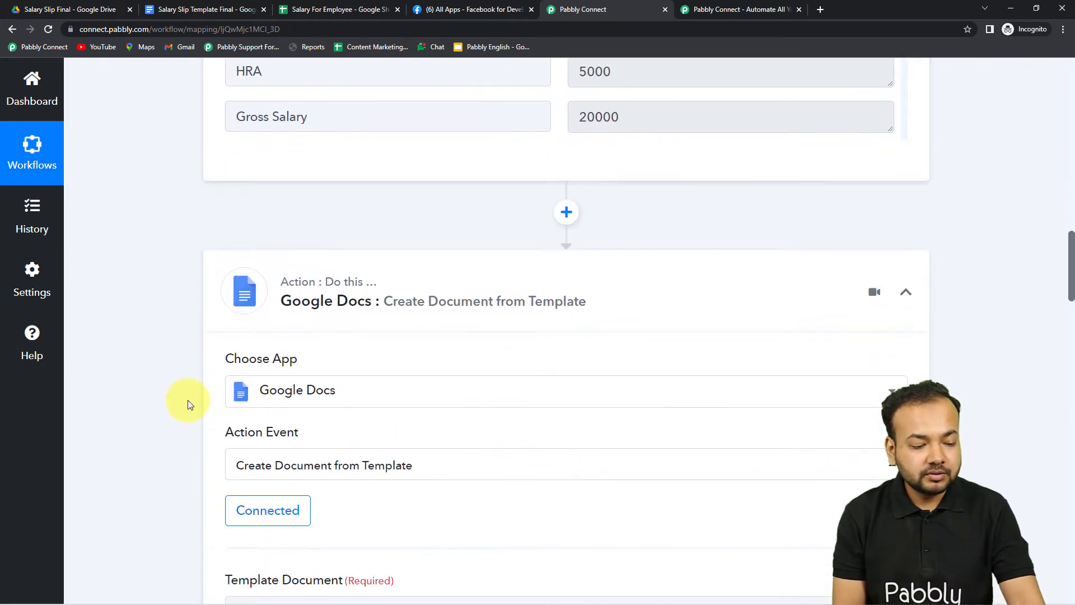
- Map the new document's name to the trigger's Emp Name and Emp Code values, joined by an underscore
{"action": "left_click", "coordinate": [384, 235]}
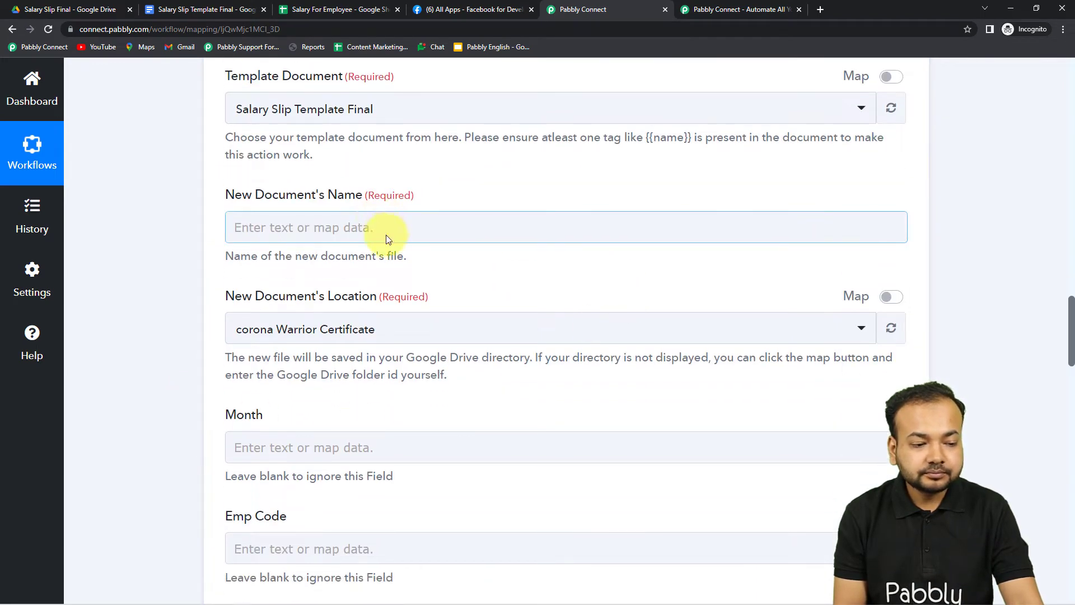
{"action": "left_click", "coordinate": [385, 230]}
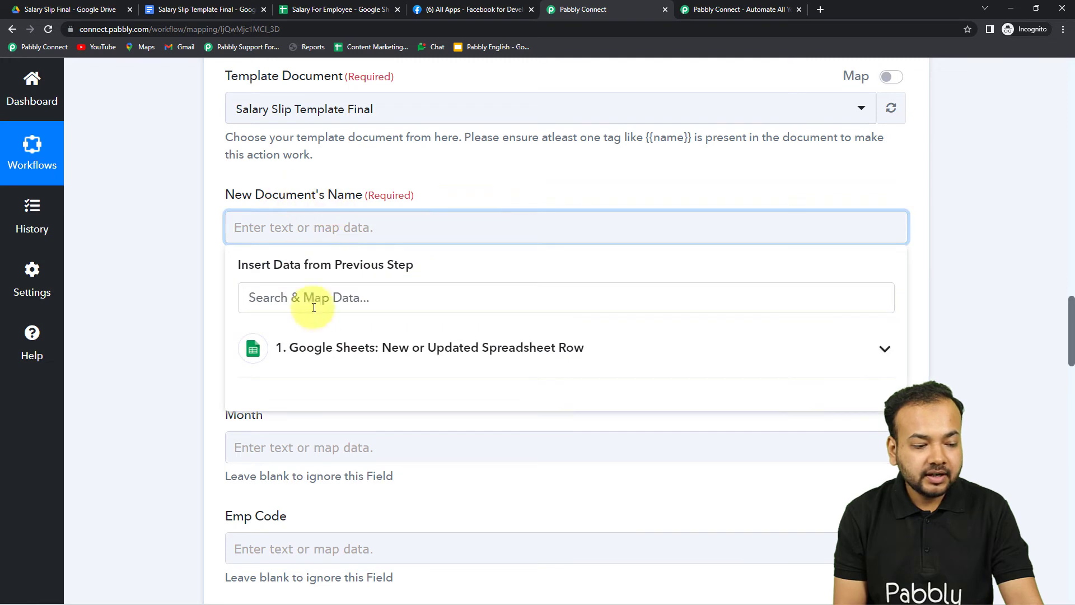
{"action": "left_click", "coordinate": [360, 353]}
{"action": "left_click", "coordinate": [336, 395]}
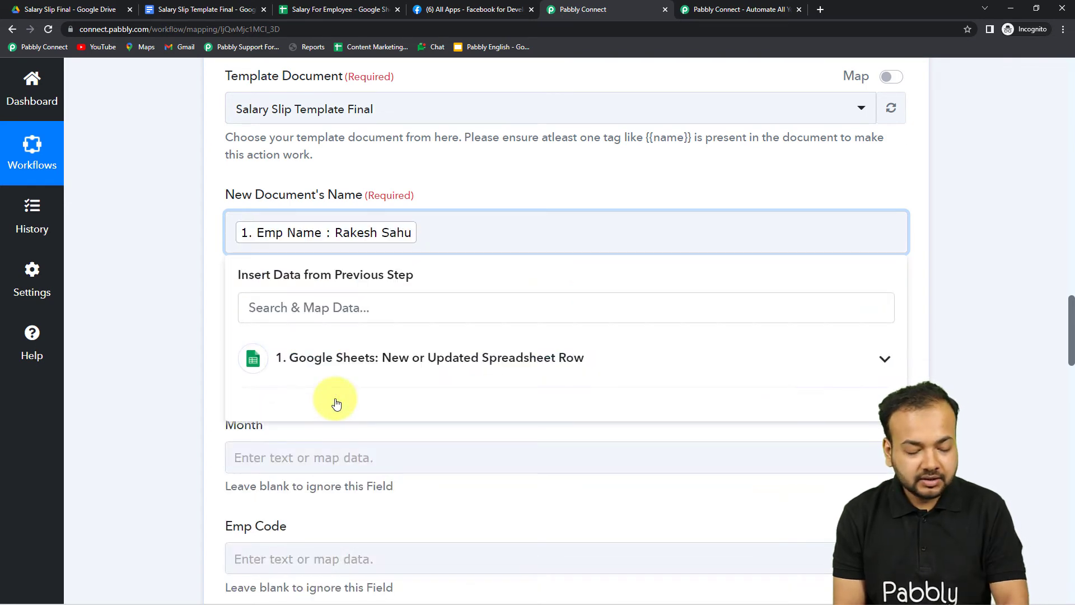
{"action": "left_click", "coordinate": [383, 367]}
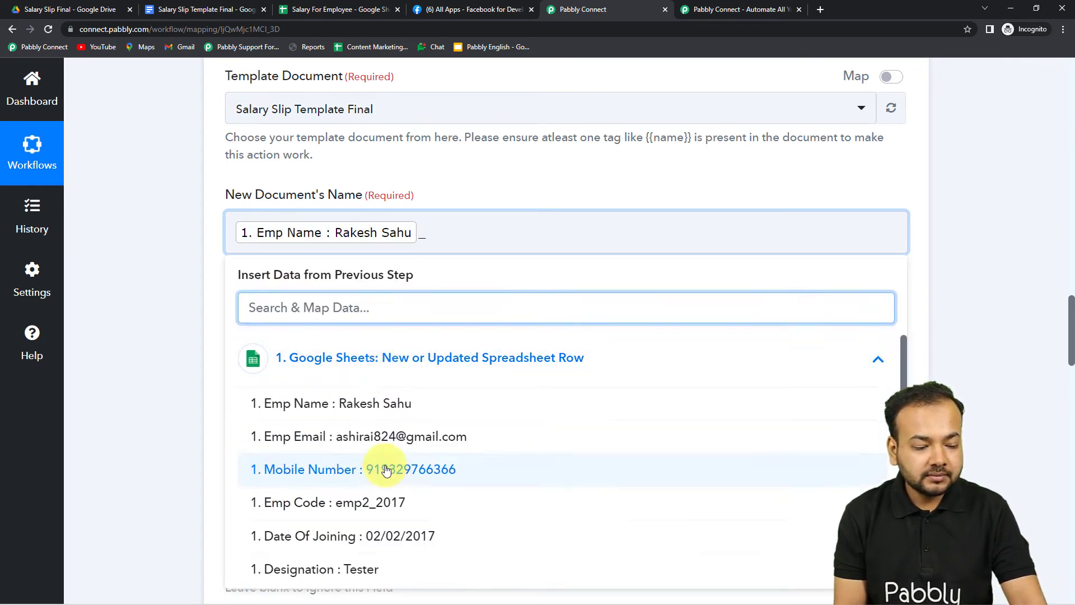
{"action": "scroll", "coordinate": [385, 469], "scroll_direction": "down", "scroll_amount": 2}
{"action": "left_click", "coordinate": [302, 391]}
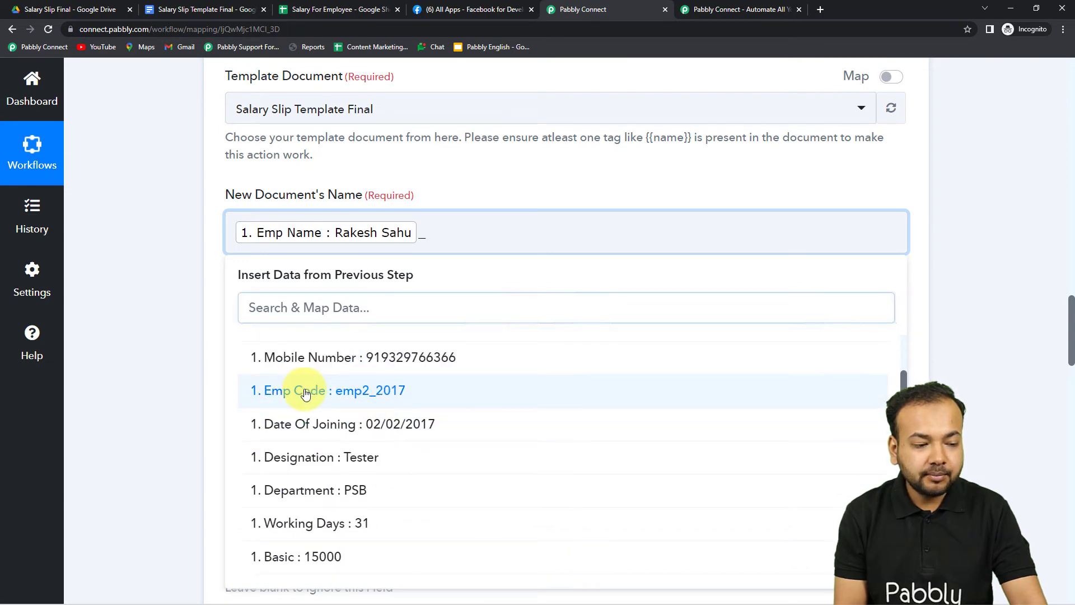
{"action": "left_click", "coordinate": [166, 343]}
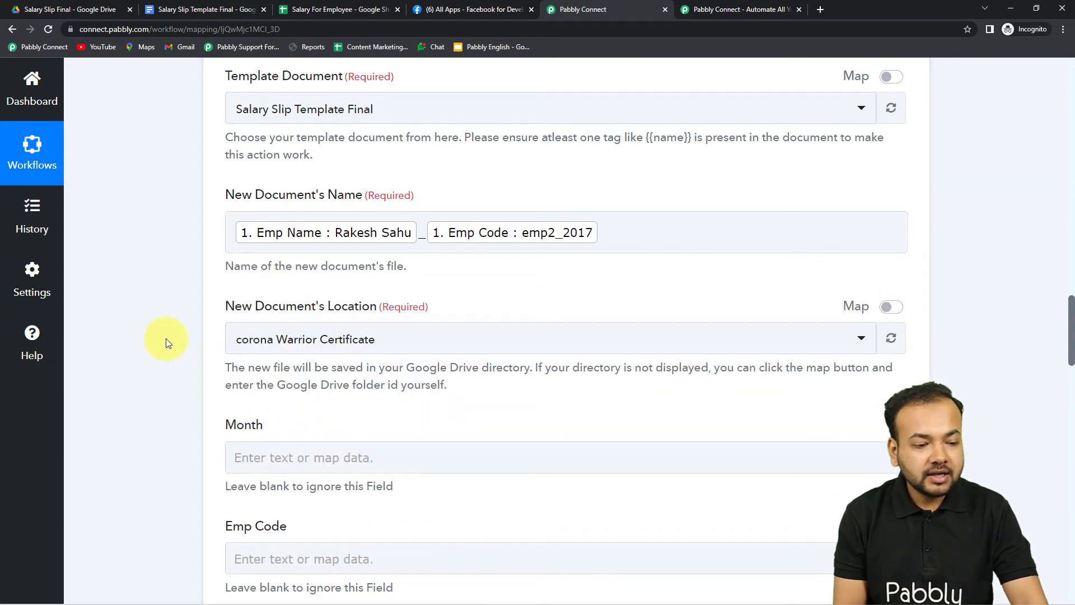
- Check the destination folder in Google Drive and set the new document's location to Salary Slip Final in Pabbly Connect
{"action": "scroll", "coordinate": [166, 342], "scroll_direction": "down", "scroll_amount": 3}
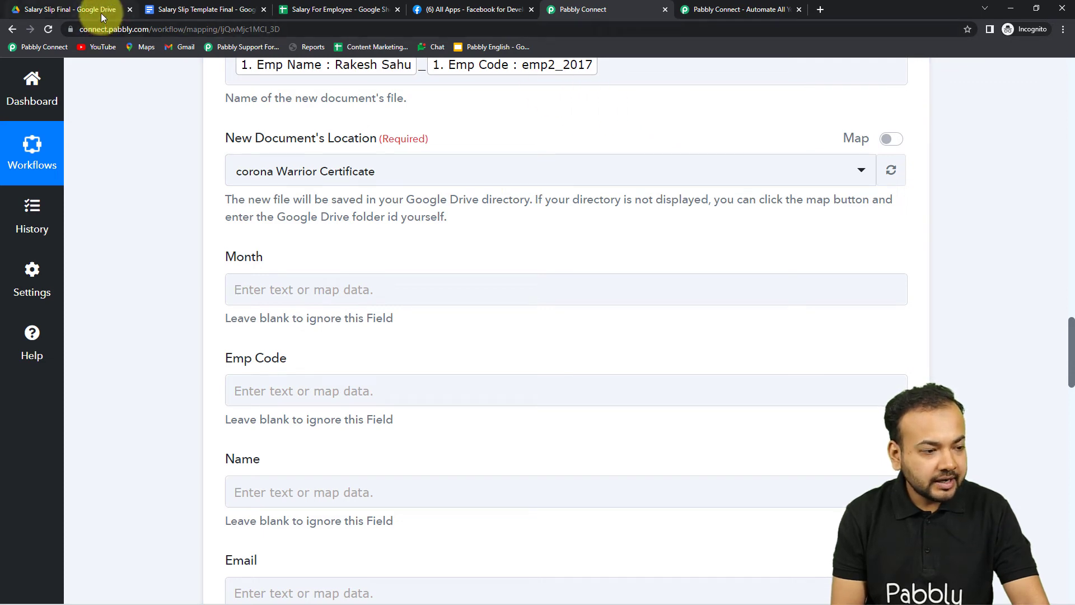
{"action": "left_click", "coordinate": [67, 9]}
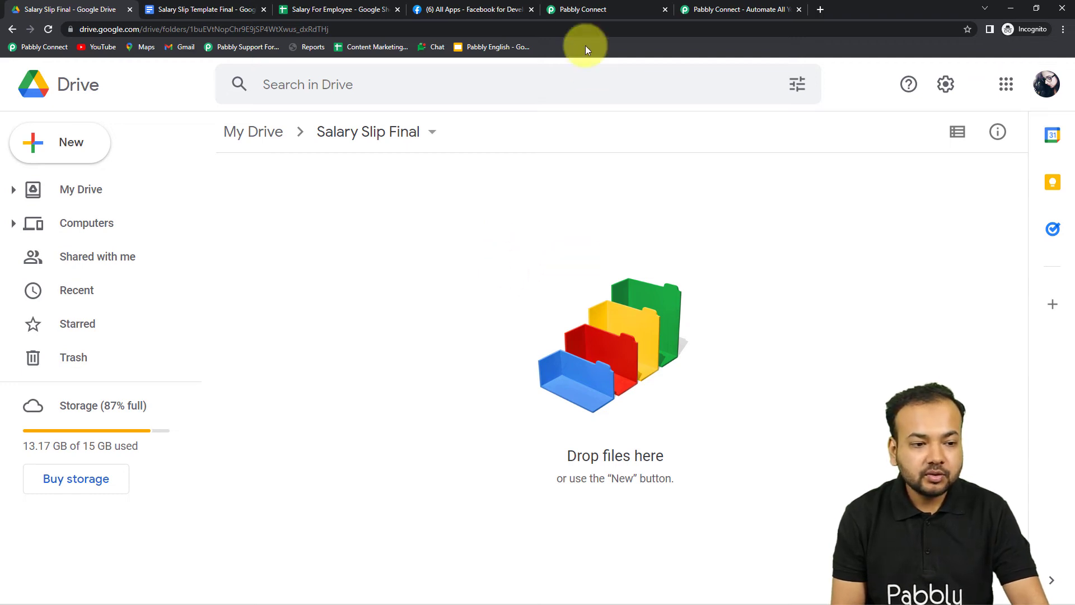
{"action": "left_click", "coordinate": [585, 9]}
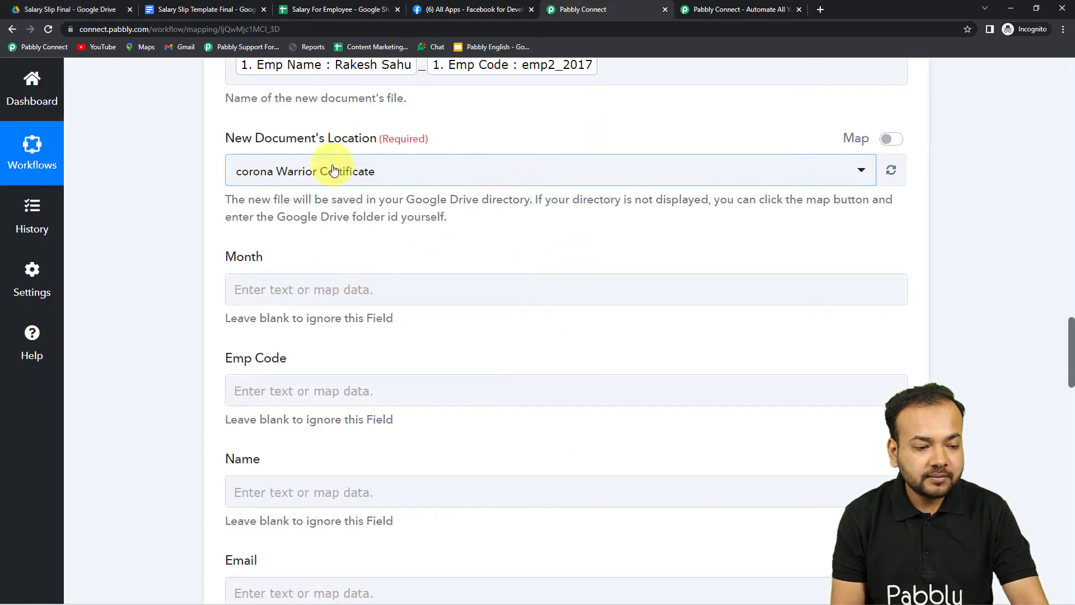
{"action": "left_click", "coordinate": [390, 171]}
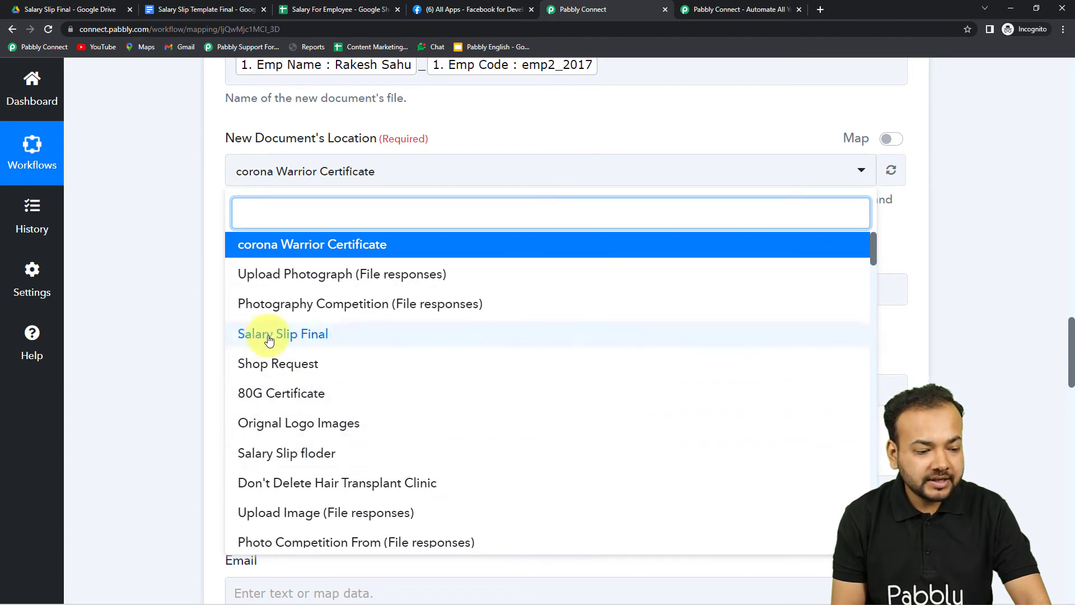
{"action": "left_click", "coordinate": [308, 334]}
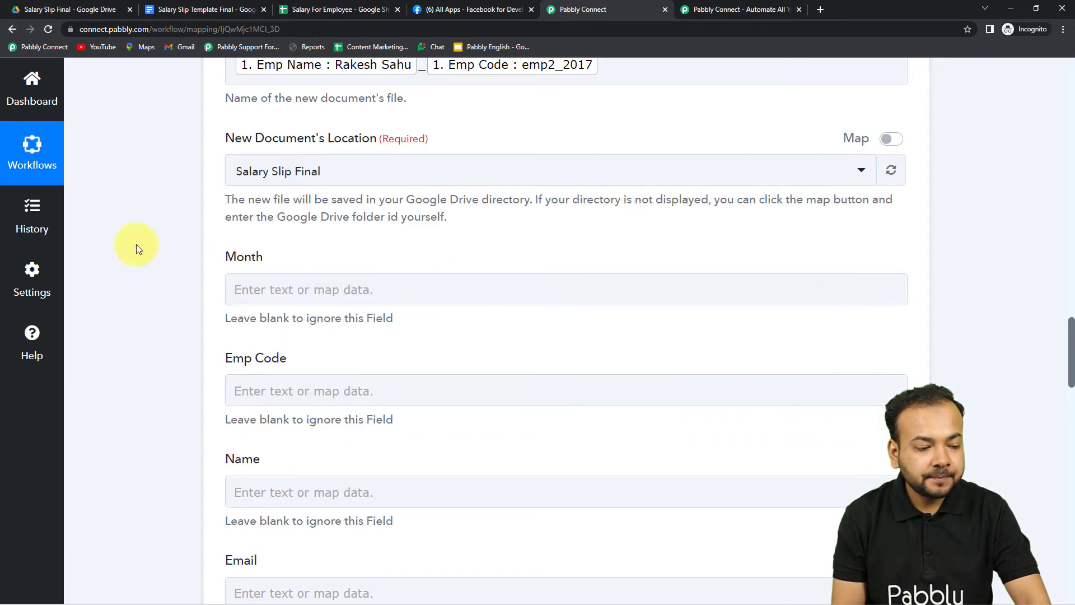
- Look through the Google Docs action's unmapped fields and compare them with the placeholders in the Salary Slip Template Final document
{"action": "scroll", "coordinate": [139, 245], "scroll_direction": "down", "scroll_amount": 2}
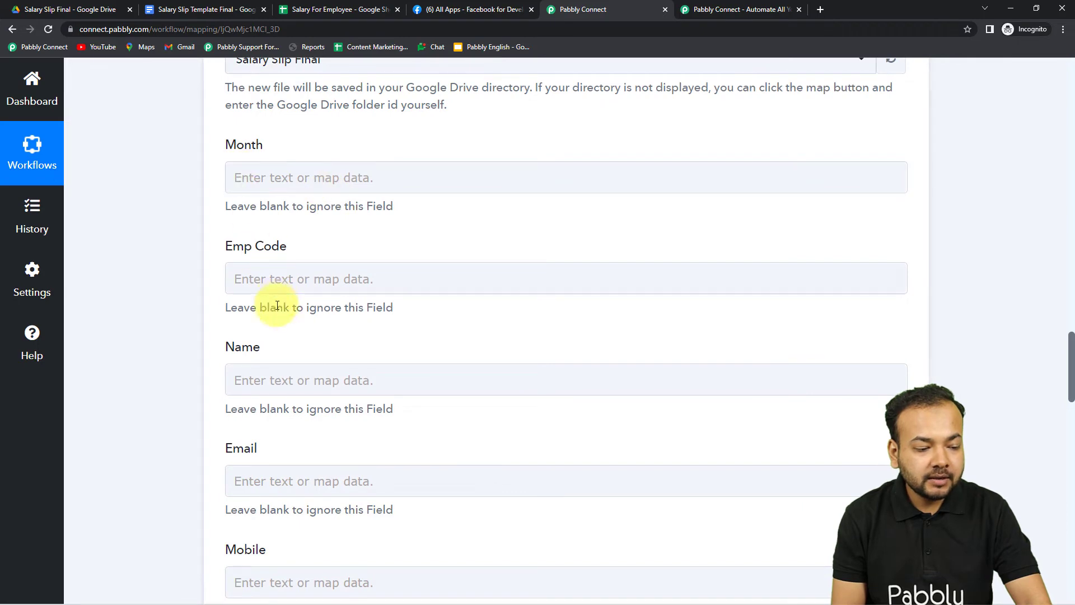
{"action": "scroll", "coordinate": [281, 313], "scroll_direction": "down", "scroll_amount": 9}
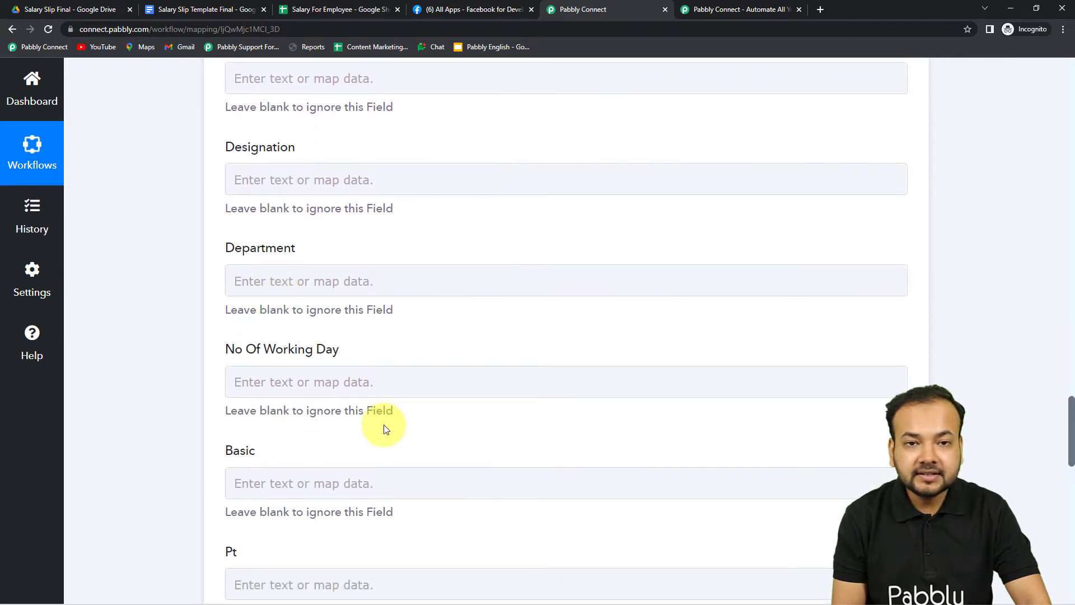
{"action": "scroll", "coordinate": [384, 424], "scroll_direction": "up", "scroll_amount": 4}
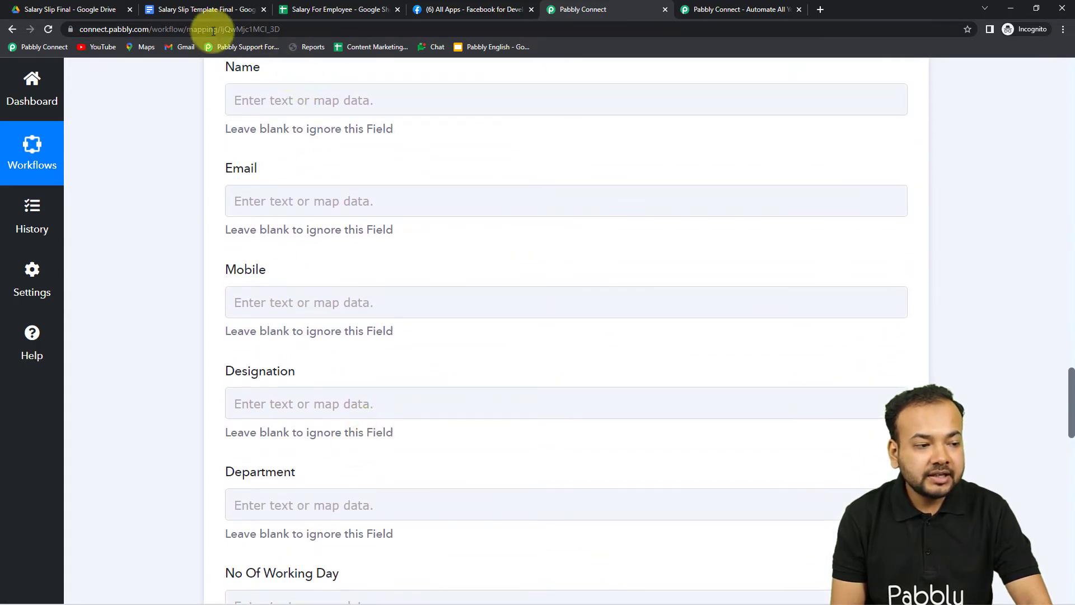
{"action": "left_click", "coordinate": [205, 8]}
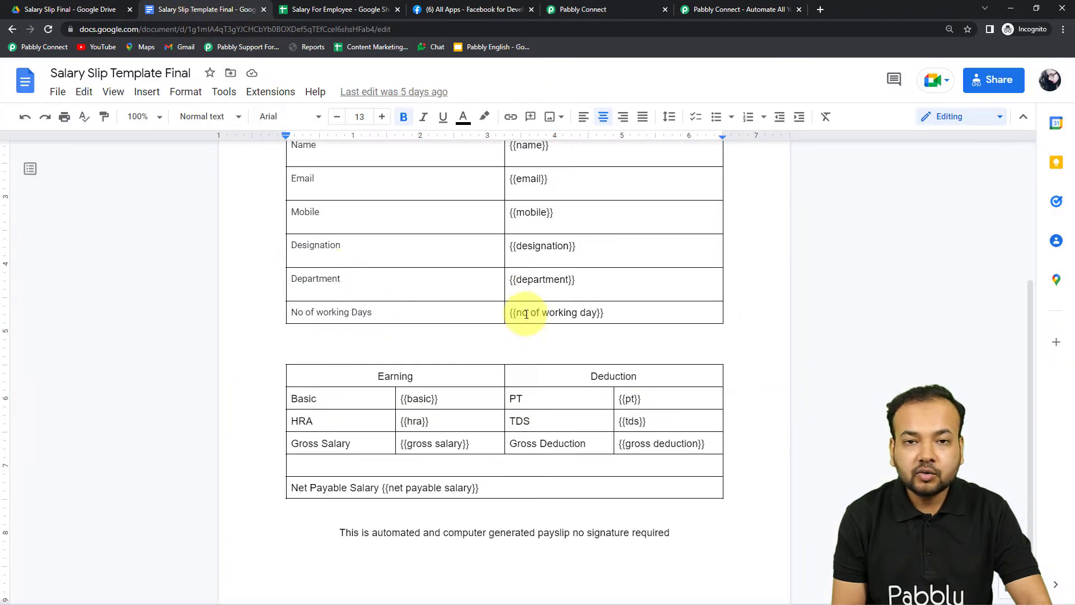
{"action": "scroll", "coordinate": [527, 319], "scroll_direction": "up", "scroll_amount": 2}
{"action": "scroll", "coordinate": [527, 319], "scroll_direction": "up", "scroll_amount": 1}
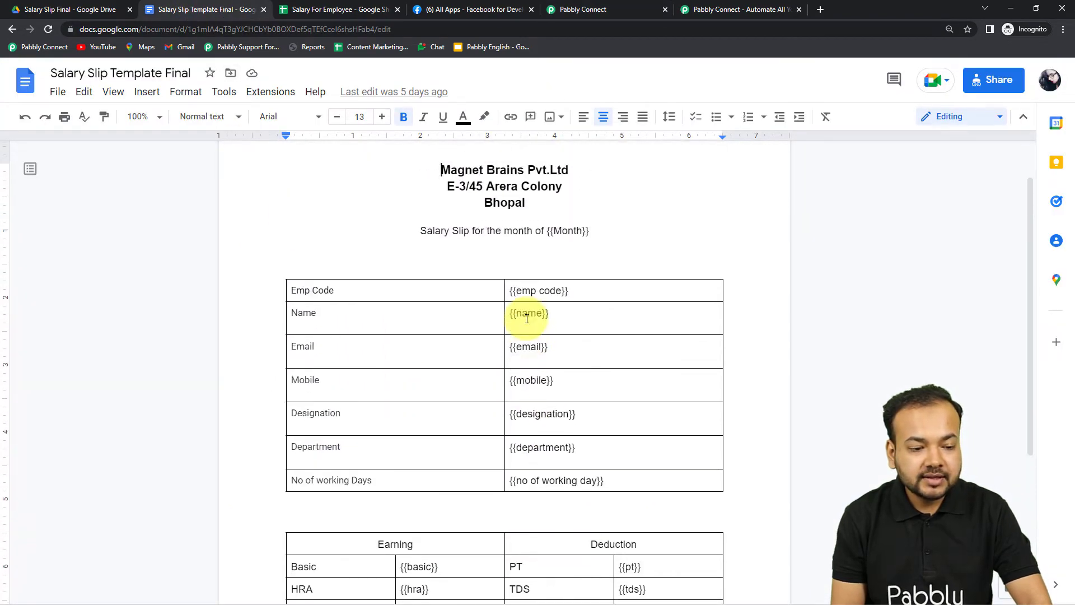
{"action": "scroll", "coordinate": [527, 319], "scroll_direction": "up", "scroll_amount": 1}
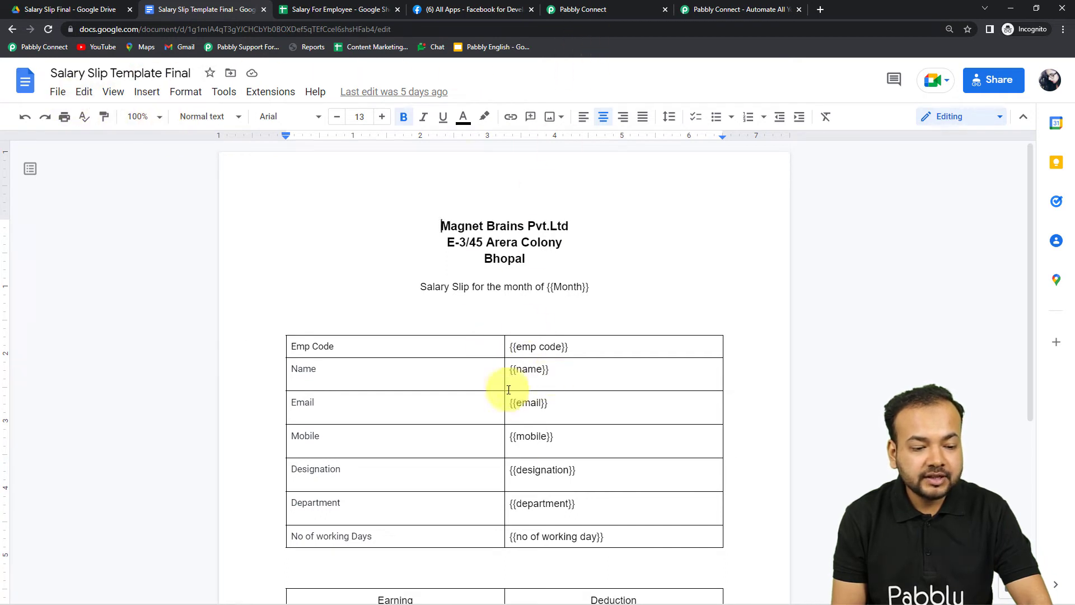
- Go through the fields from Month onward in Pabbly Connect and cross-check them against the salary slip template in Google Docs
{"action": "left_click", "coordinate": [586, 12]}
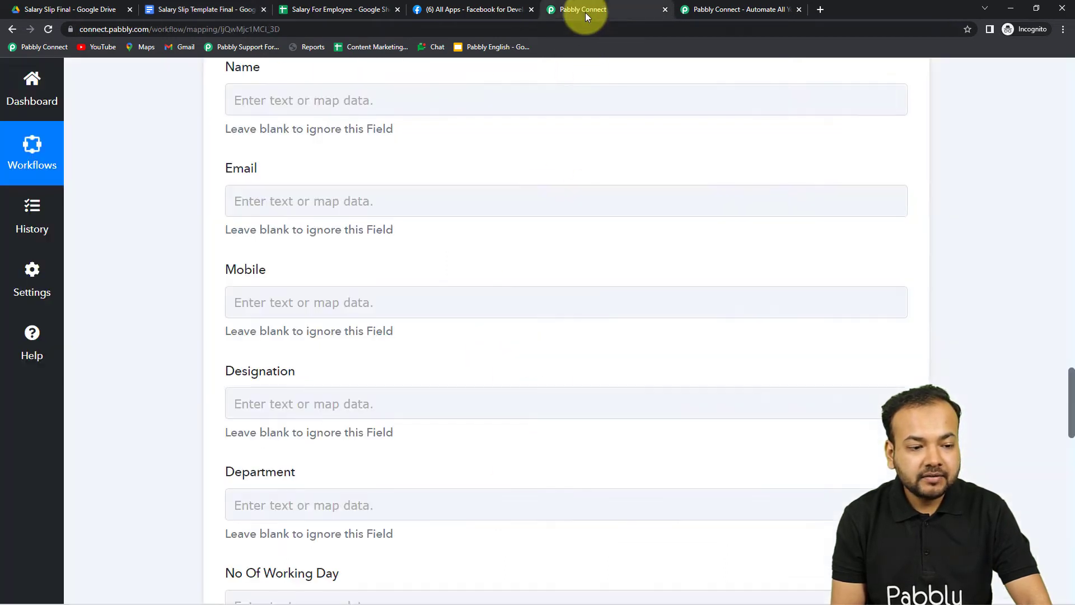
{"action": "left_click", "coordinate": [433, 293]}
{"action": "scroll", "coordinate": [432, 294], "scroll_direction": "up", "scroll_amount": 5}
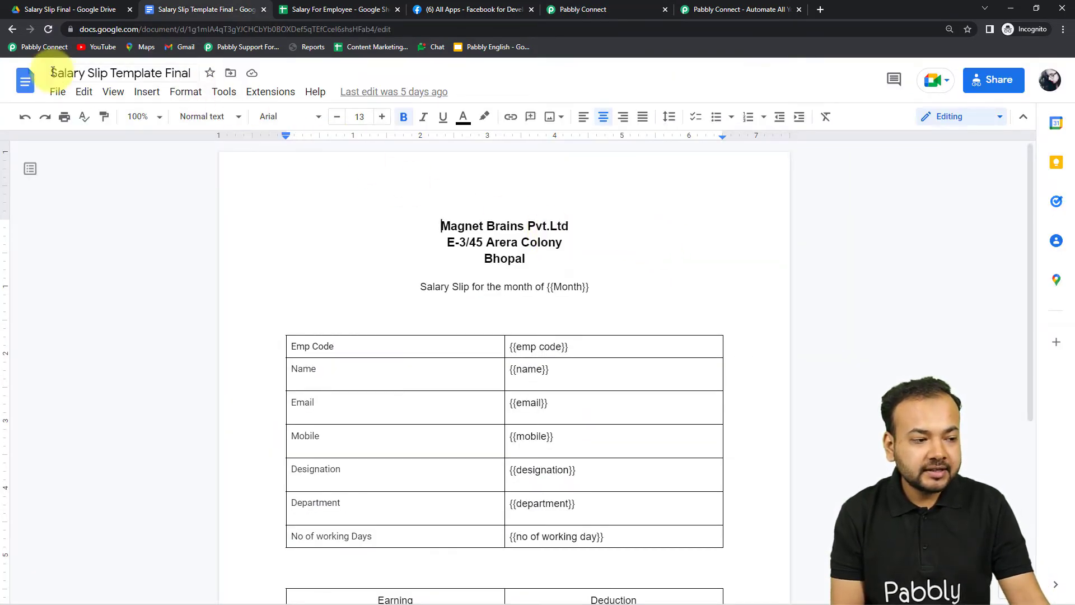
{"action": "left_click", "coordinate": [560, 10]}
{"action": "scroll", "coordinate": [542, 302], "scroll_direction": "up", "scroll_amount": 3}
{"action": "scroll", "coordinate": [547, 314], "scroll_direction": "up", "scroll_amount": 2}
{"action": "scroll", "coordinate": [546, 313], "scroll_direction": "down", "scroll_amount": 8}
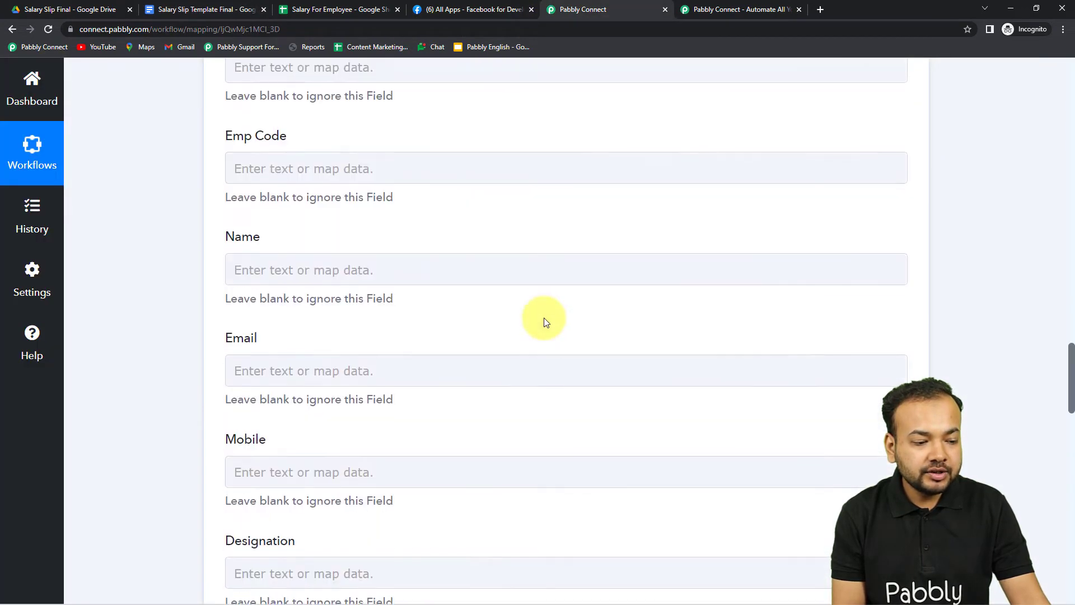
{"action": "scroll", "coordinate": [543, 318], "scroll_direction": "down", "scroll_amount": 2}
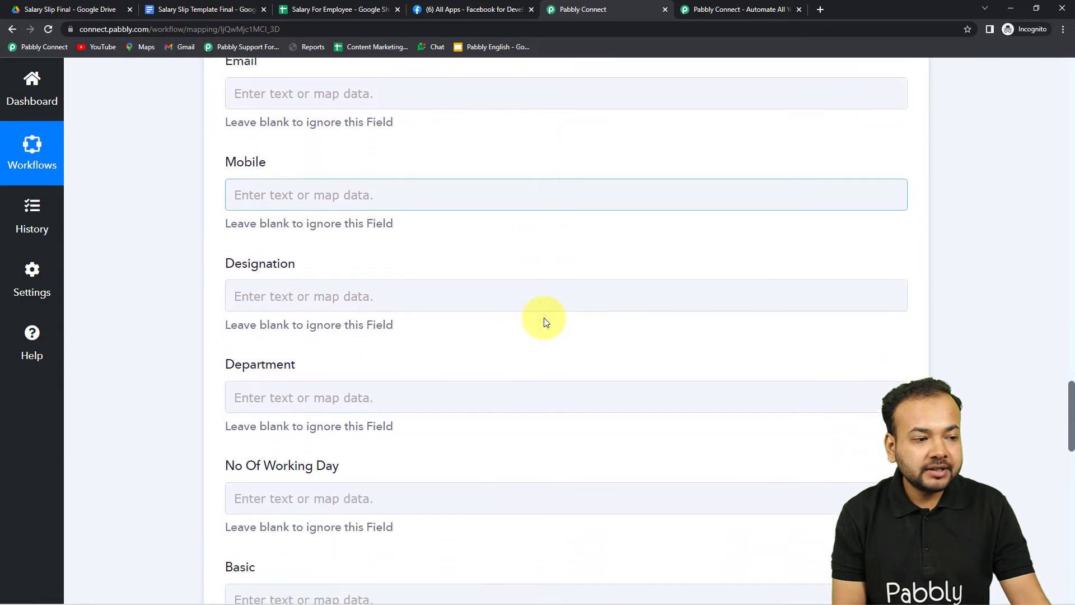
{"action": "scroll", "coordinate": [506, 242], "scroll_direction": "down", "scroll_amount": 2}
{"action": "left_click", "coordinate": [246, 9]}
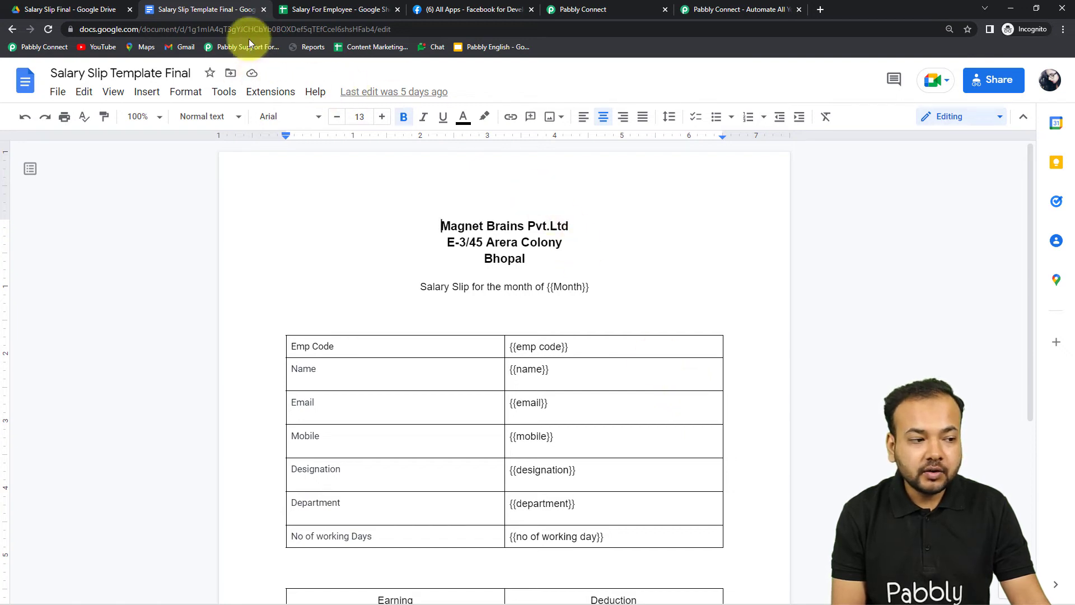
{"action": "left_click", "coordinate": [613, 8]}
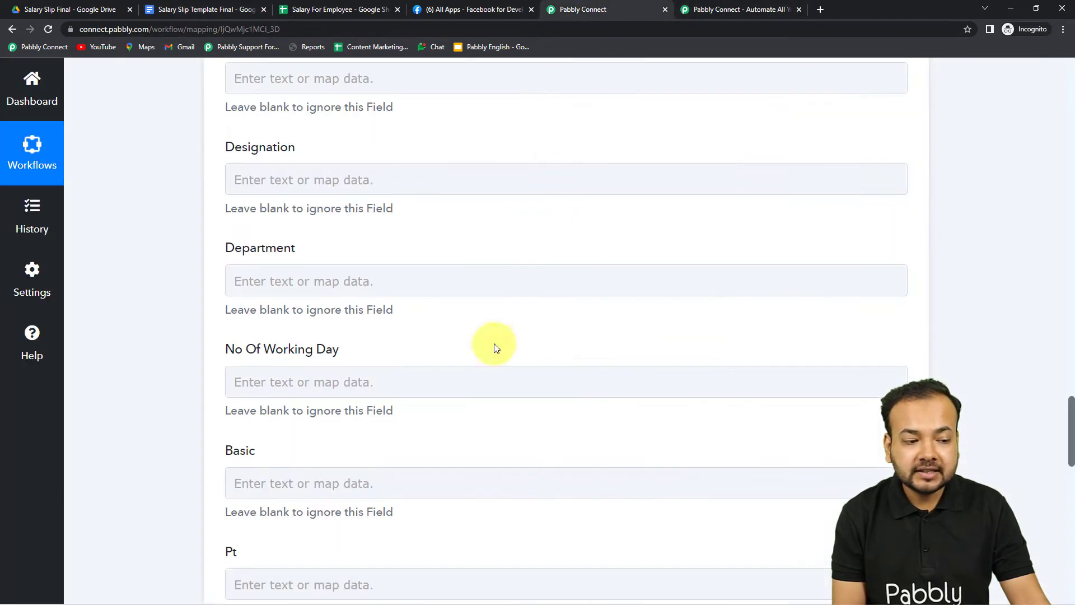
- Map the Google Docs action's Month field to the Month Of Salary value from the Google Sheets trigger
{"action": "scroll", "coordinate": [435, 365], "scroll_direction": "up", "scroll_amount": 1}
{"action": "scroll", "coordinate": [431, 344], "scroll_direction": "up", "scroll_amount": 6}
{"action": "scroll", "coordinate": [406, 375], "scroll_direction": "up", "scroll_amount": 4}
{"action": "left_click", "coordinate": [385, 347]}
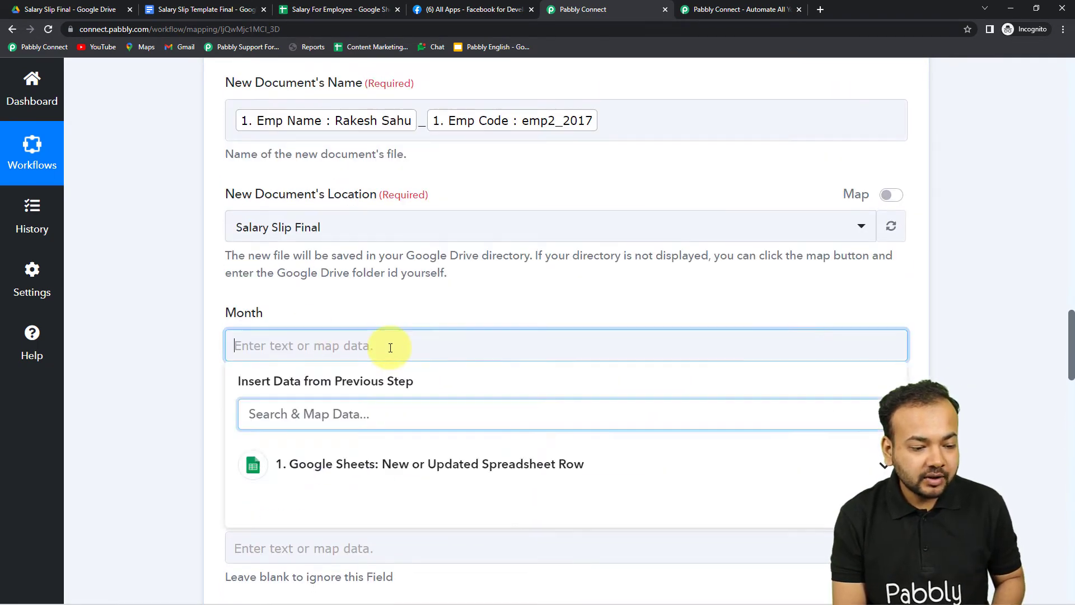
{"action": "scroll", "coordinate": [395, 353], "scroll_direction": "down", "scroll_amount": 2}
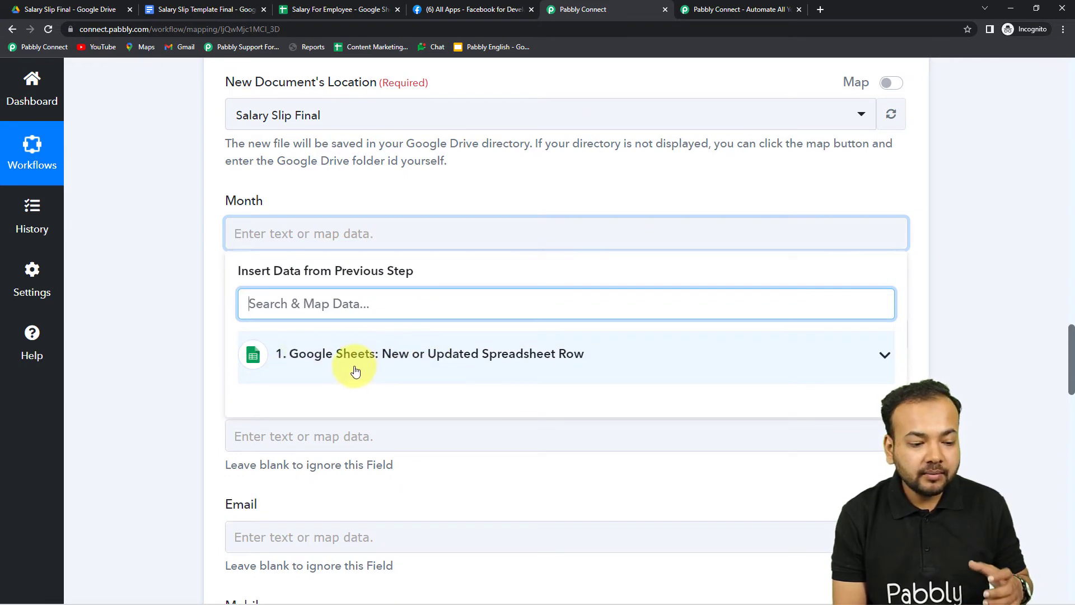
{"action": "left_click", "coordinate": [373, 358]}
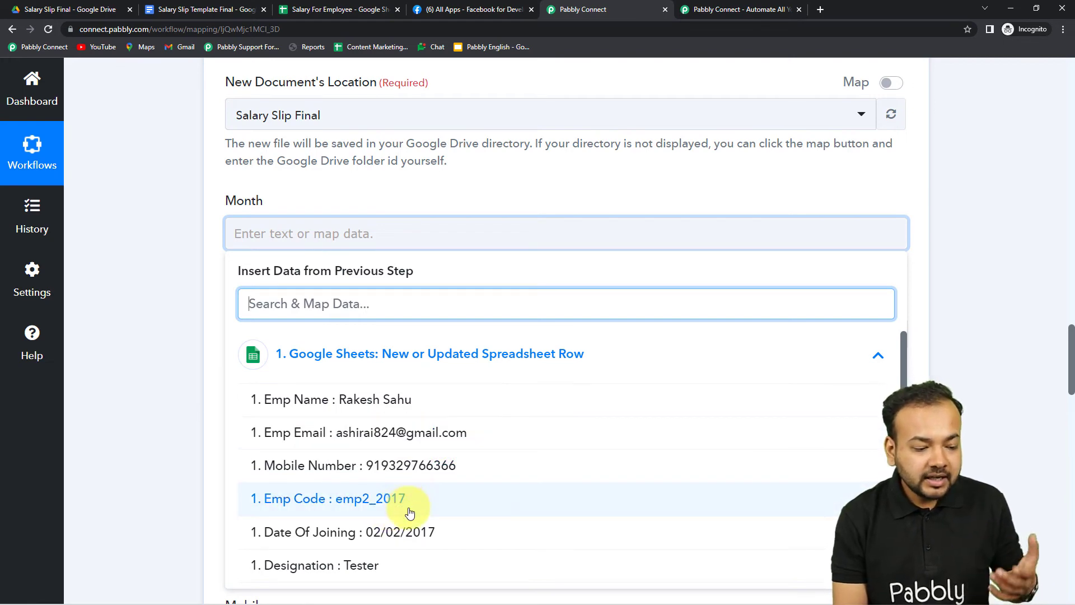
{"action": "scroll", "coordinate": [410, 512], "scroll_direction": "down", "scroll_amount": 3}
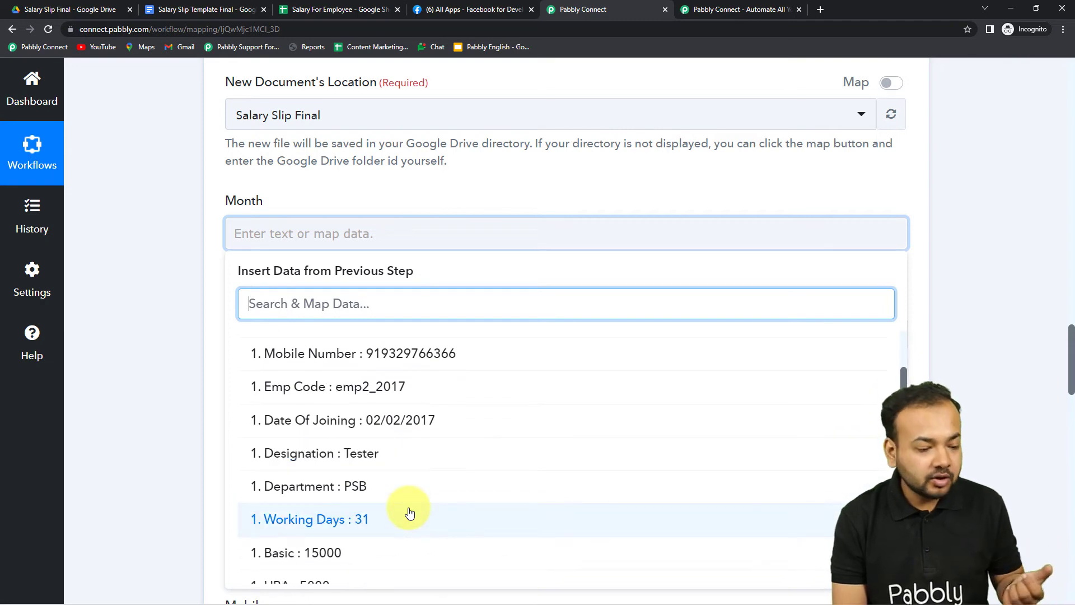
{"action": "scroll", "coordinate": [410, 512], "scroll_direction": "down", "scroll_amount": 1}
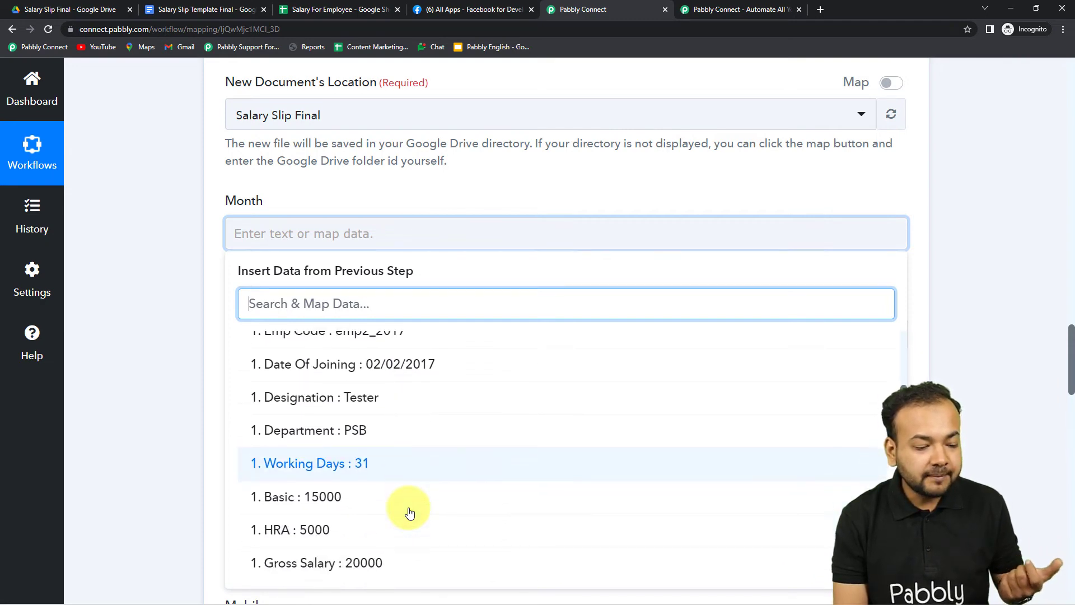
{"action": "scroll", "coordinate": [410, 512], "scroll_direction": "down", "scroll_amount": 1}
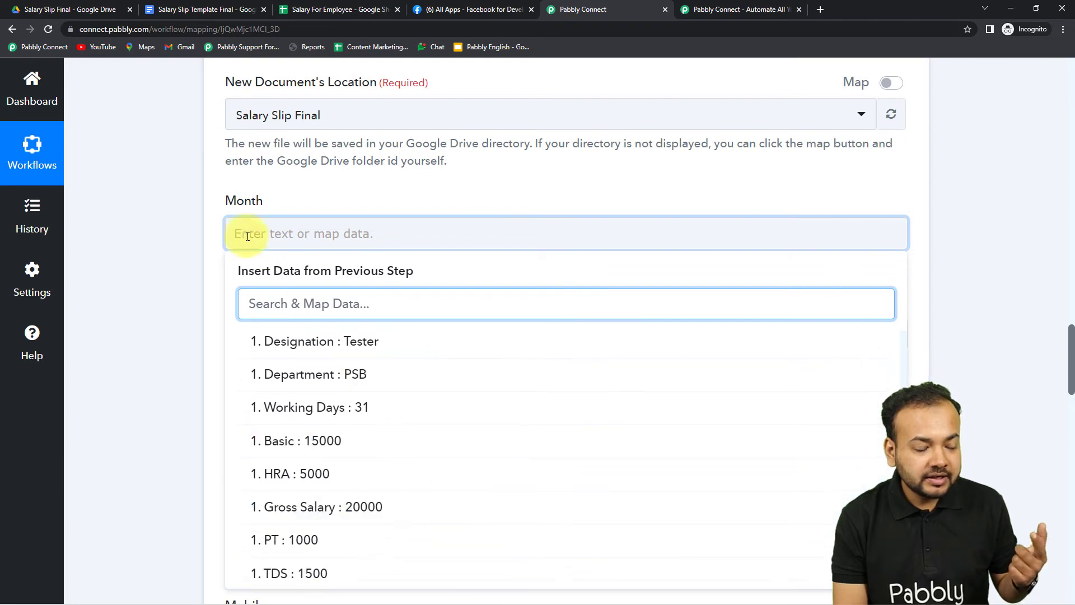
{"action": "scroll", "coordinate": [405, 456], "scroll_direction": "down", "scroll_amount": 4}
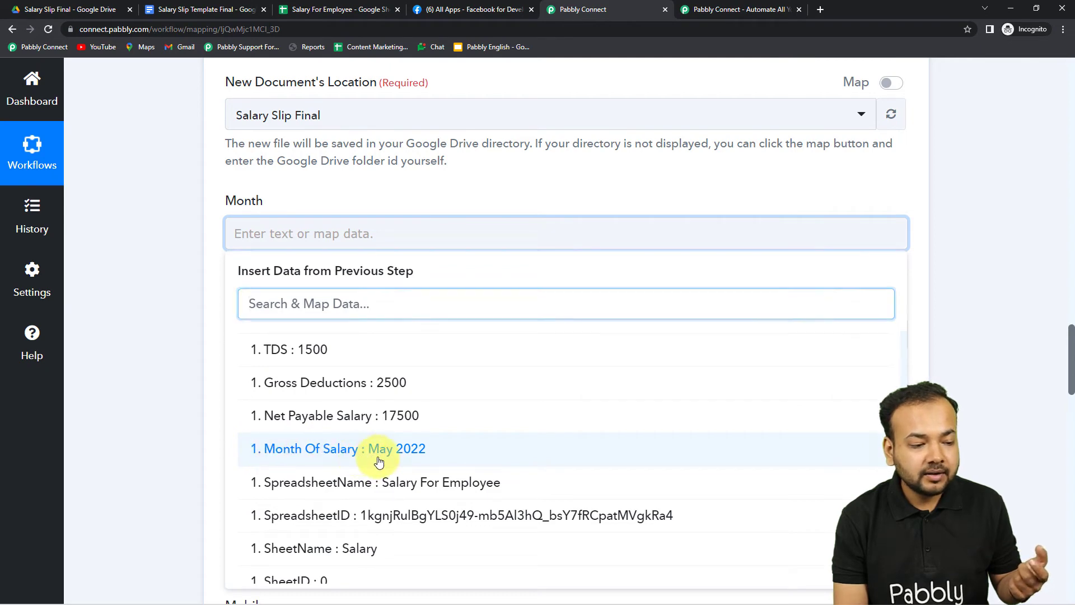
{"action": "left_click", "coordinate": [360, 461]}
{"action": "left_click", "coordinate": [167, 356]}
- Review the mapped salary fields of the Google Docs action and check the Salary Slip Final folder in Google Drive
{"action": "scroll", "coordinate": [167, 356], "scroll_direction": "down", "scroll_amount": 2}
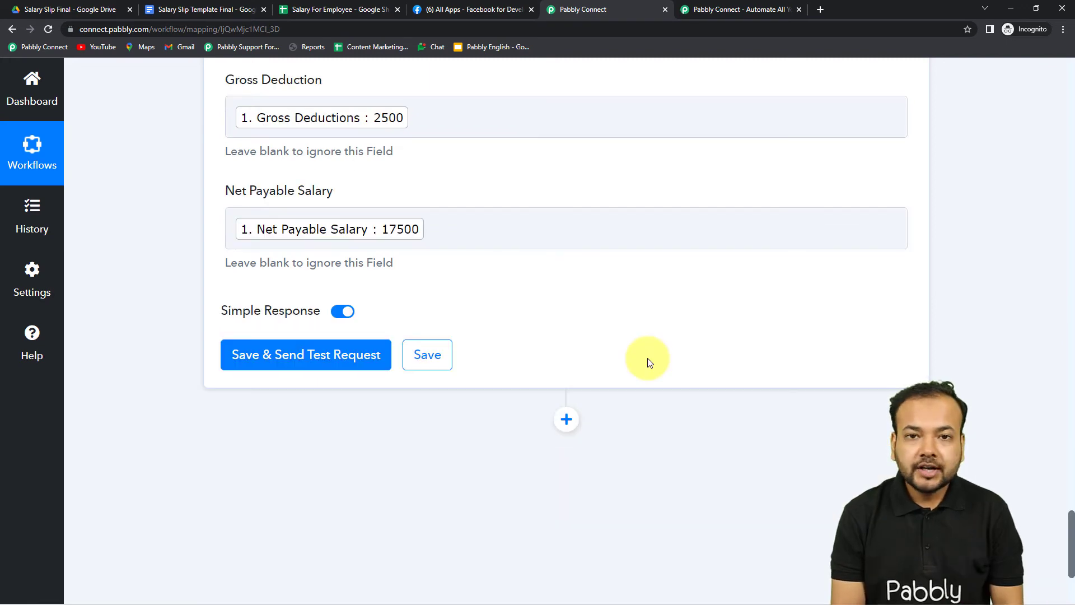
{"action": "scroll", "coordinate": [648, 363], "scroll_direction": "up", "scroll_amount": 4}
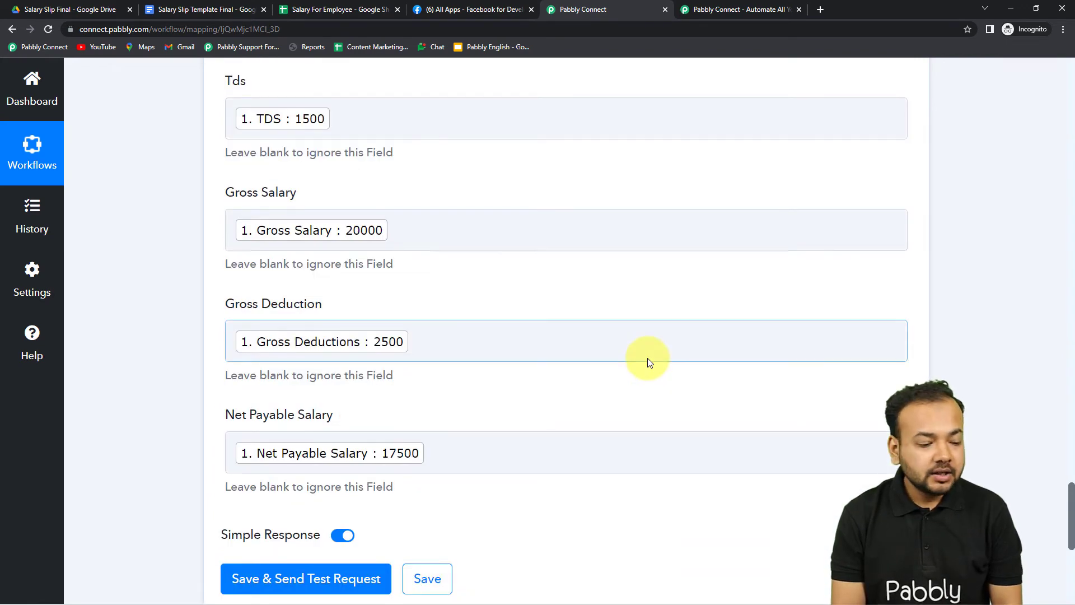
{"action": "scroll", "coordinate": [647, 358], "scroll_direction": "down", "scroll_amount": 2}
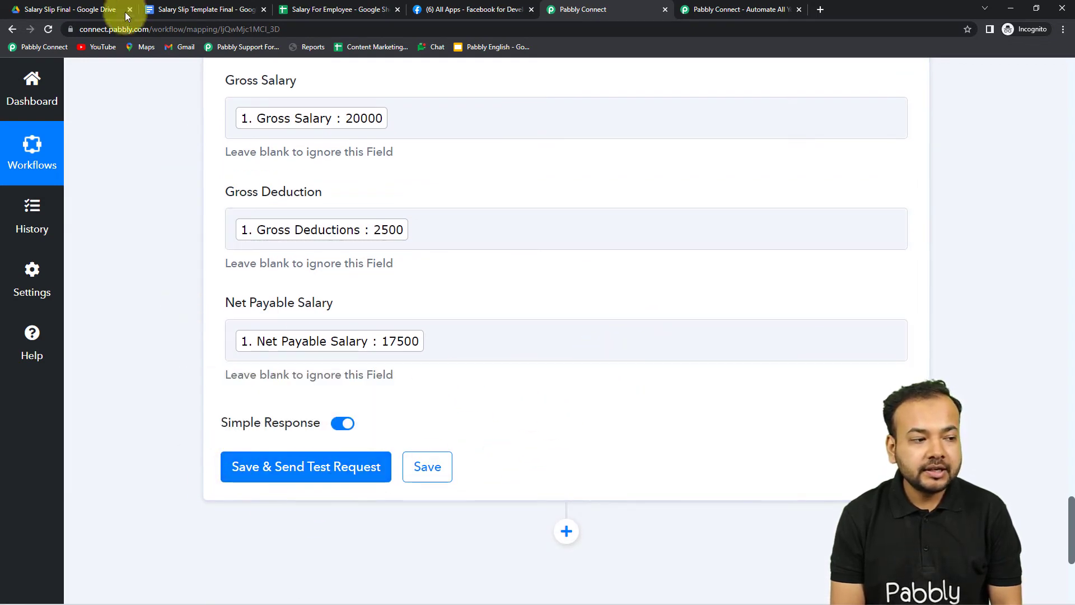
{"action": "left_click", "coordinate": [89, 9]}
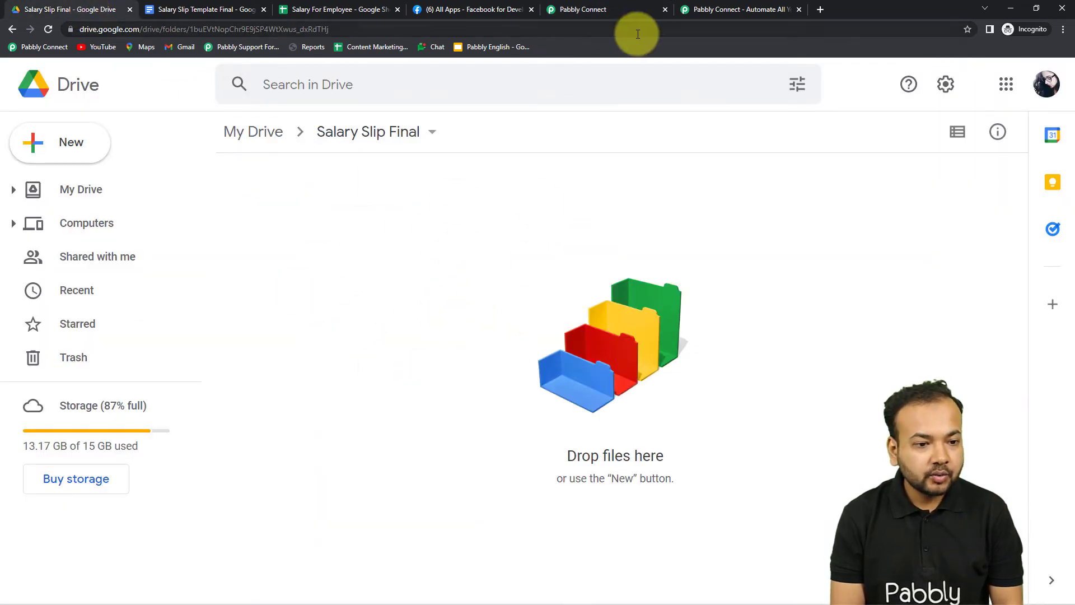
{"action": "left_click", "coordinate": [596, 15]}
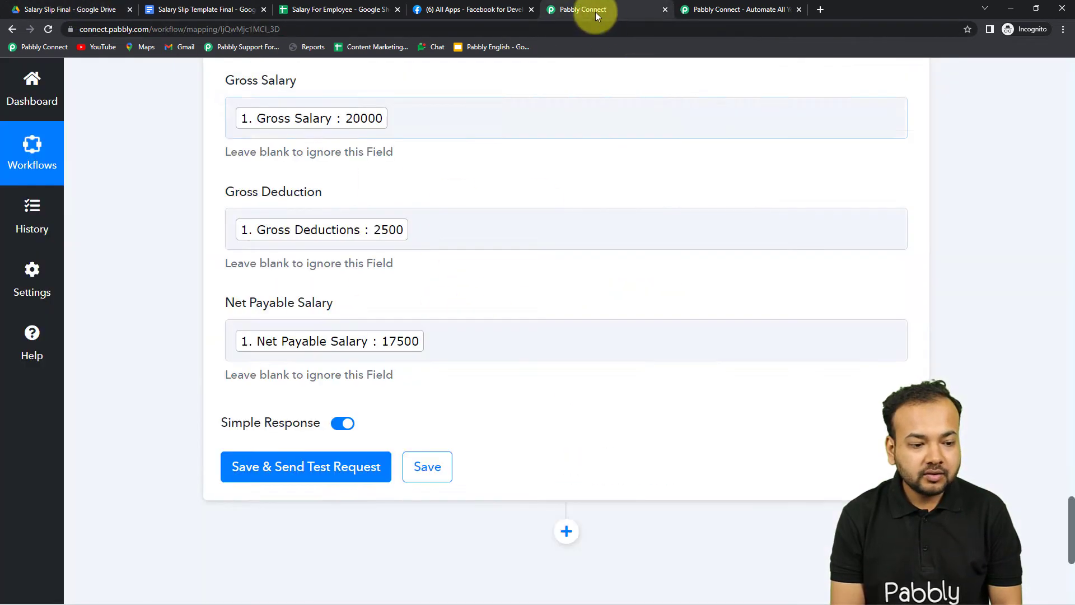
- Save the Google Docs action with a test request and examine the response down to DocumentId
{"action": "left_click", "coordinate": [274, 468]}
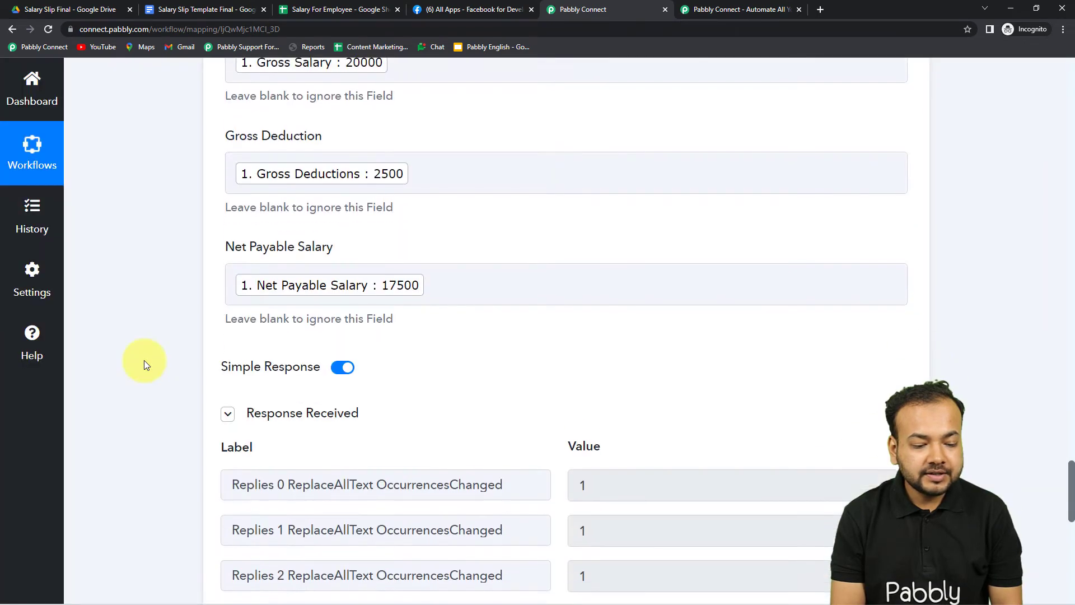
{"action": "scroll", "coordinate": [144, 361], "scroll_direction": "down", "scroll_amount": 2}
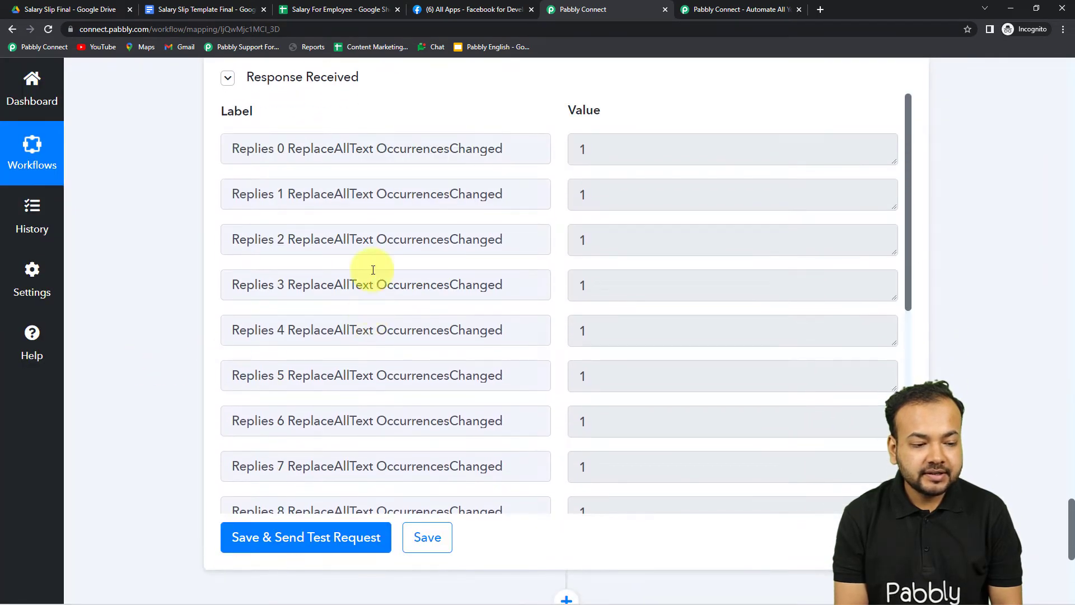
{"action": "scroll", "coordinate": [364, 271], "scroll_direction": "down", "scroll_amount": 6}
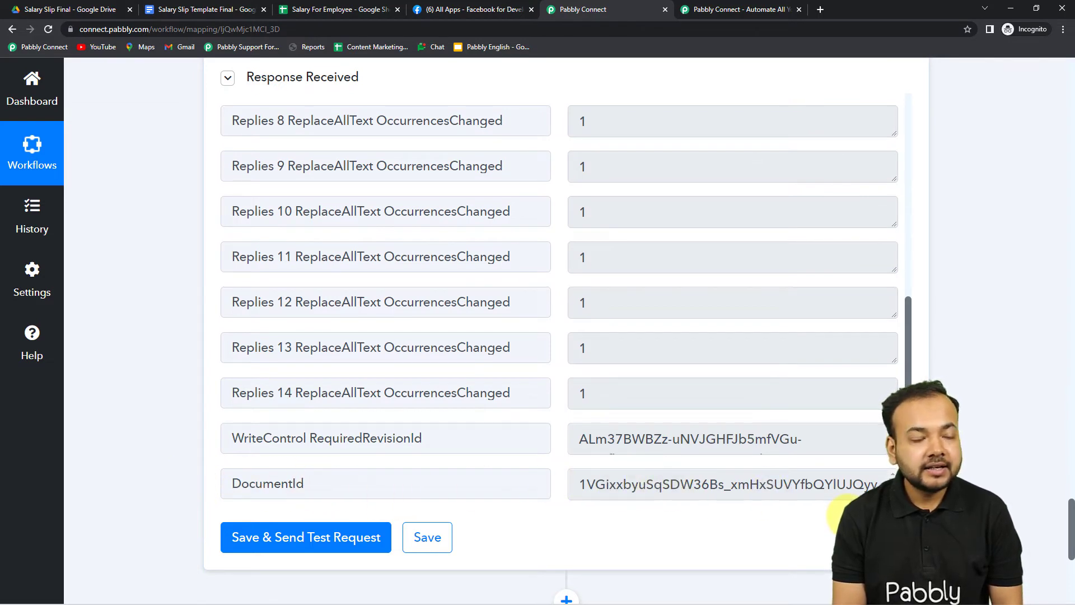
- Open the generated salary slip from the Salary Slip Final folder in Google Drive and check its employee, earning and deduction details
{"action": "left_click", "coordinate": [96, 9]}
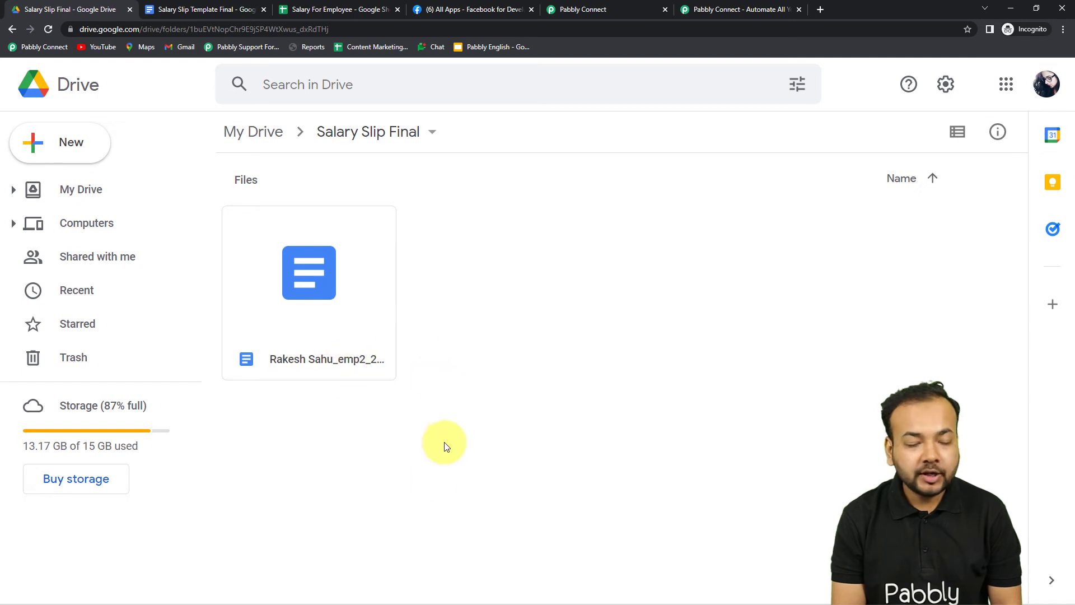
{"action": "double_click", "coordinate": [344, 304]}
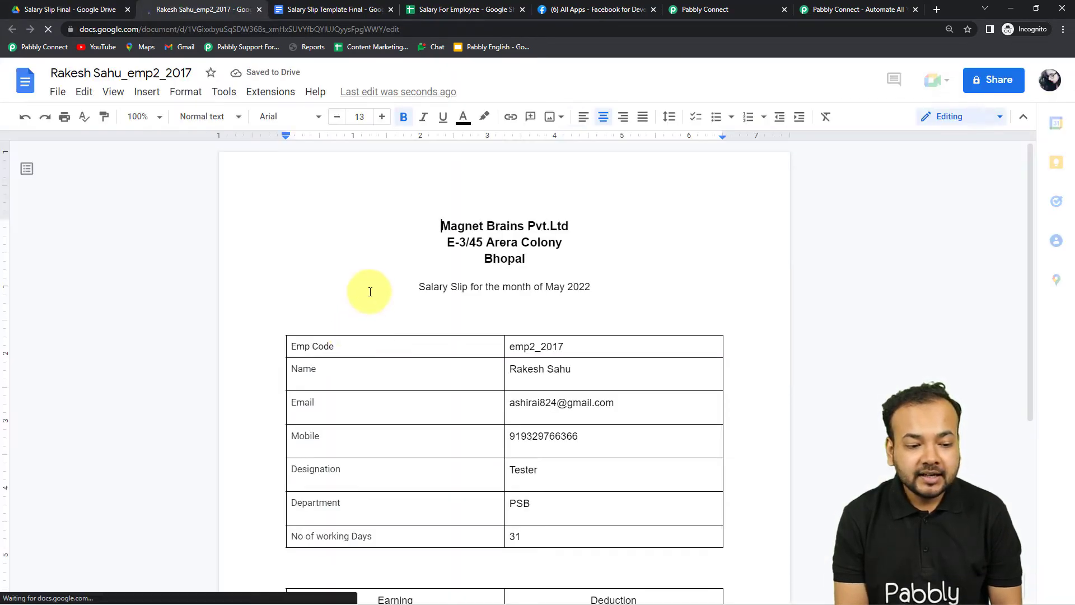
{"action": "scroll", "coordinate": [370, 291], "scroll_direction": "down", "scroll_amount": 1}
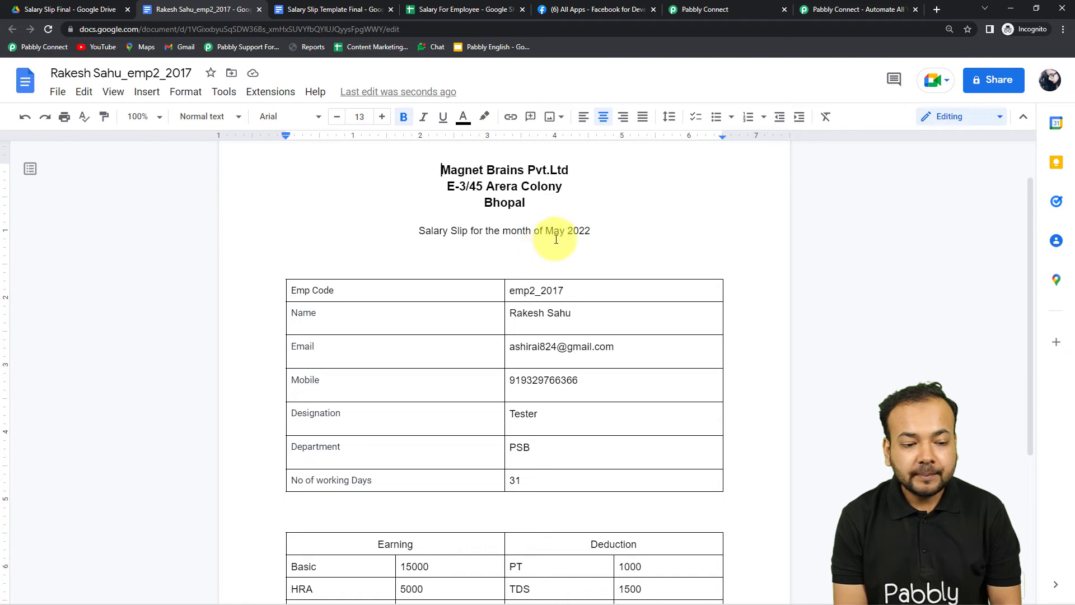
{"action": "scroll", "coordinate": [556, 307], "scroll_direction": "down", "scroll_amount": 1}
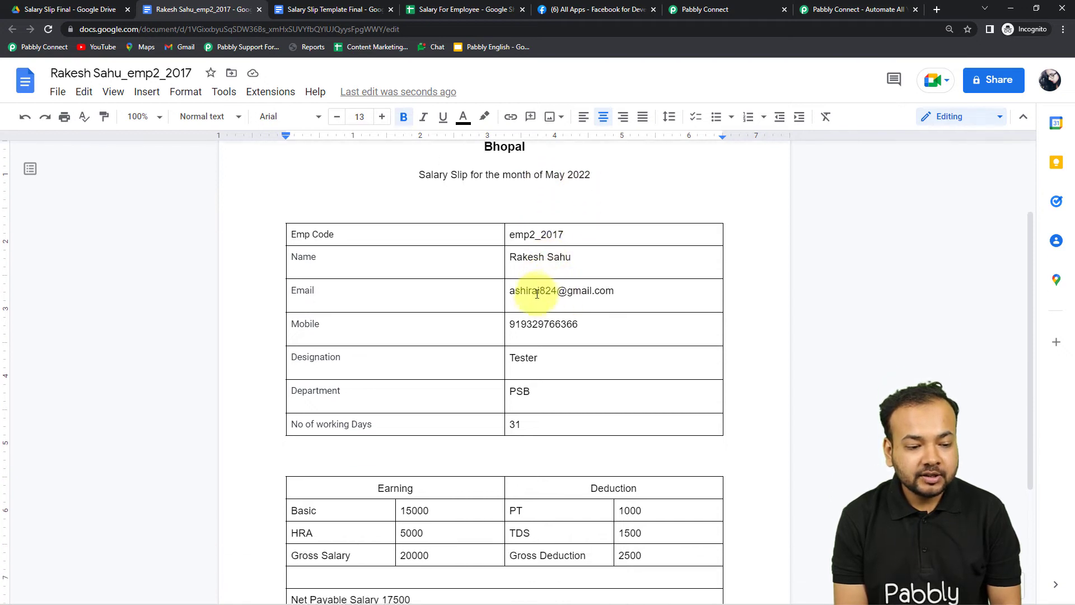
{"action": "scroll", "coordinate": [532, 426], "scroll_direction": "down", "scroll_amount": 1}
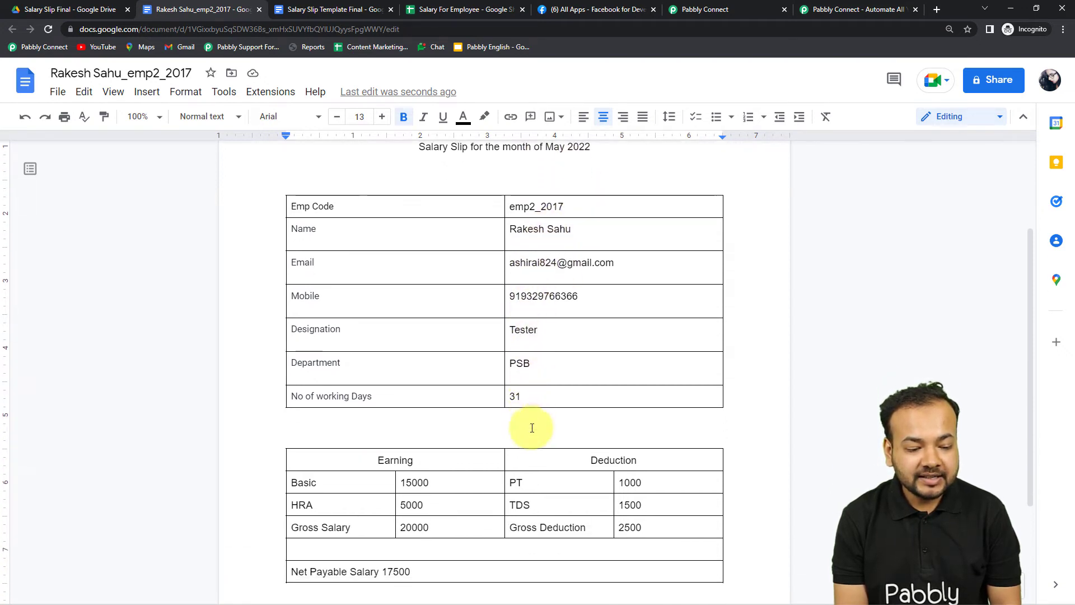
{"action": "scroll", "coordinate": [532, 428], "scroll_direction": "down", "scroll_amount": 3}
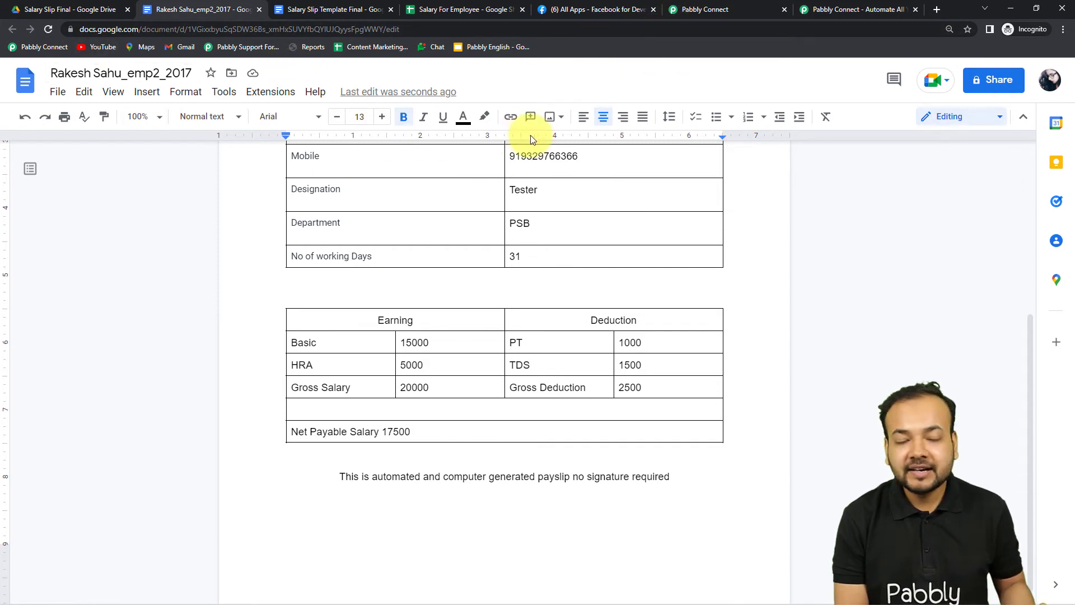
- Return to the Pabbly Connect workflow and add a Google Drive action with the Share a File With Anyone event
{"action": "left_click", "coordinate": [711, 11]}
{"action": "scroll", "coordinate": [651, 288], "scroll_direction": "down", "scroll_amount": 6}
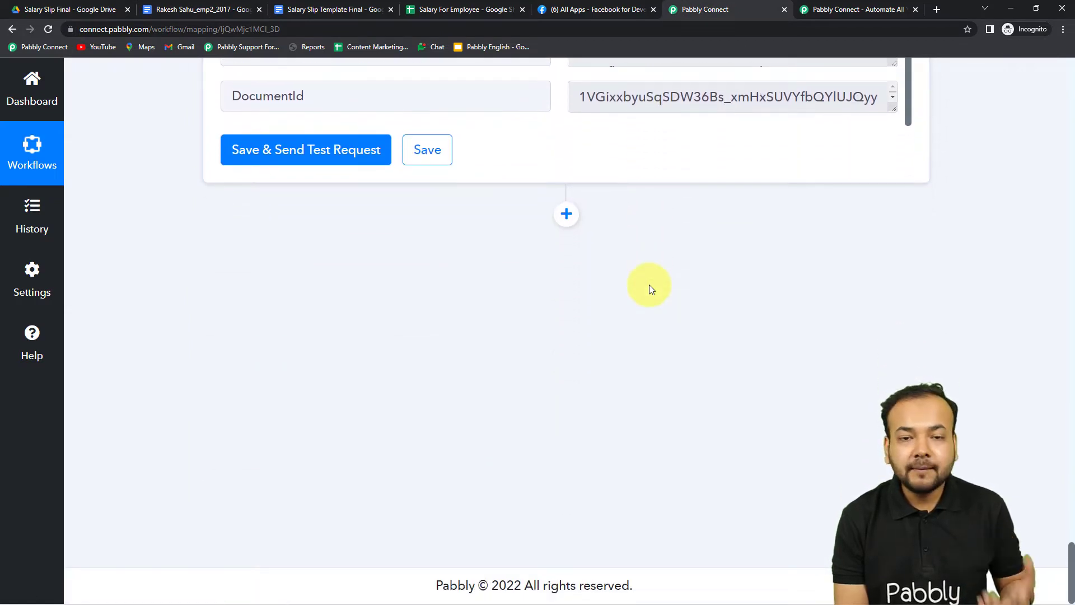
{"action": "scroll", "coordinate": [643, 328], "scroll_direction": "up", "scroll_amount": 1}
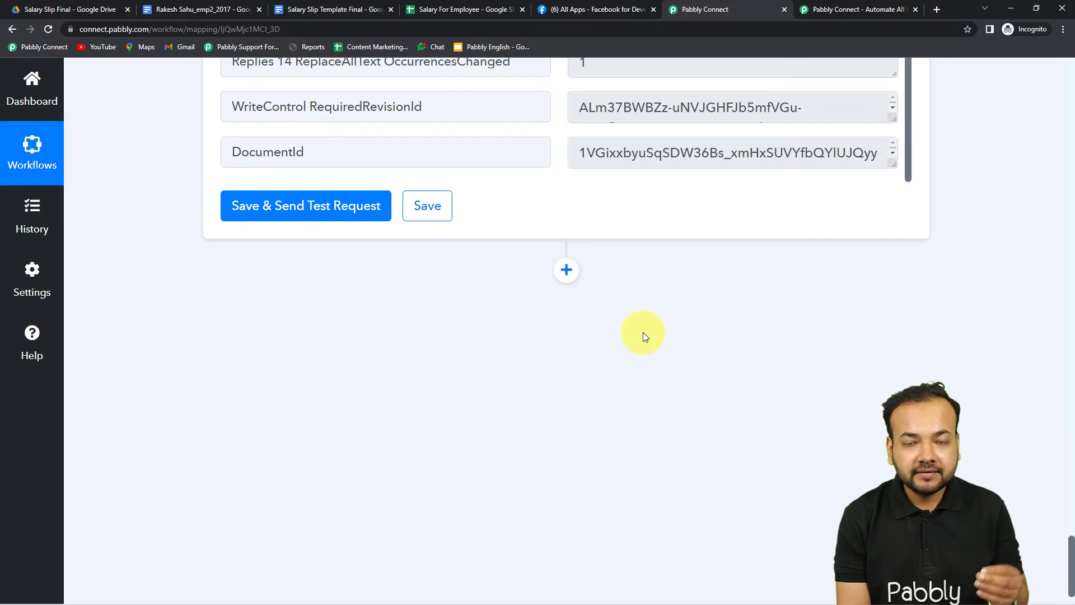
{"action": "scroll", "coordinate": [659, 365], "scroll_direction": "up", "scroll_amount": 1}
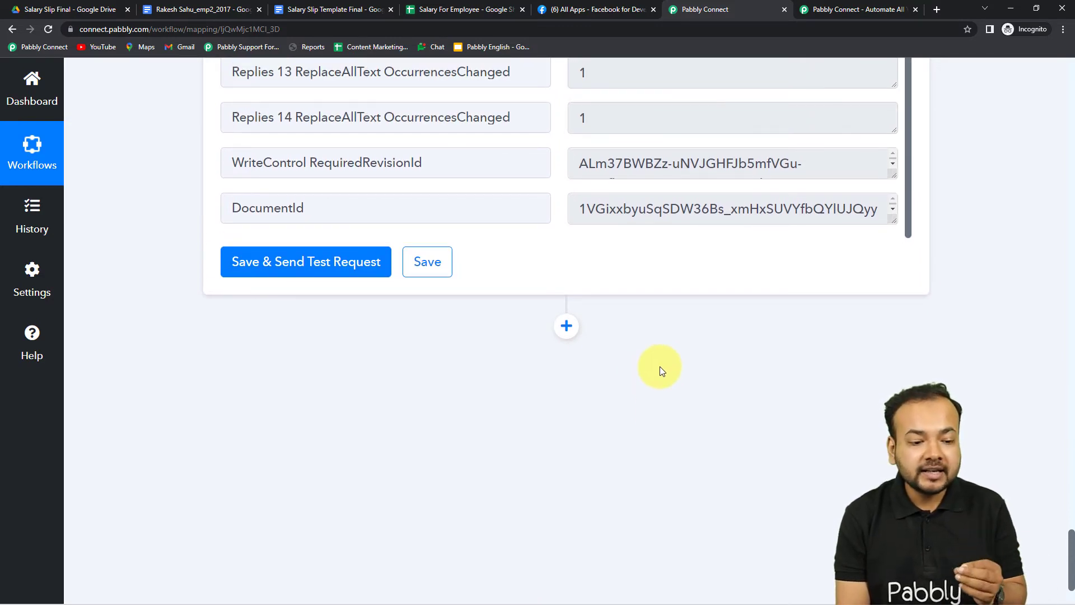
{"action": "left_click", "coordinate": [569, 330]}
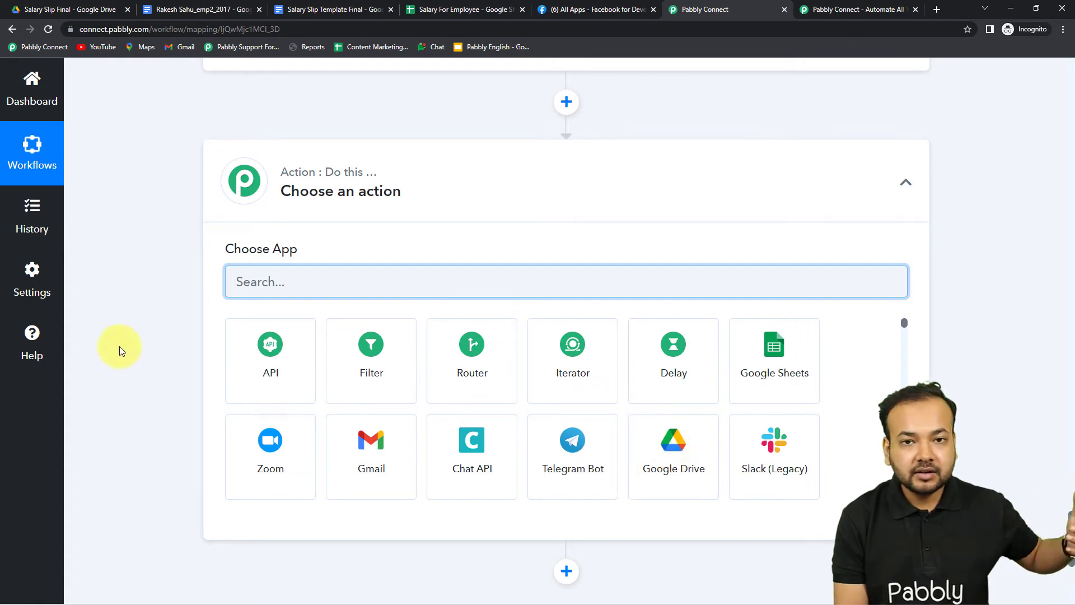
{"action": "left_click", "coordinate": [690, 476]}
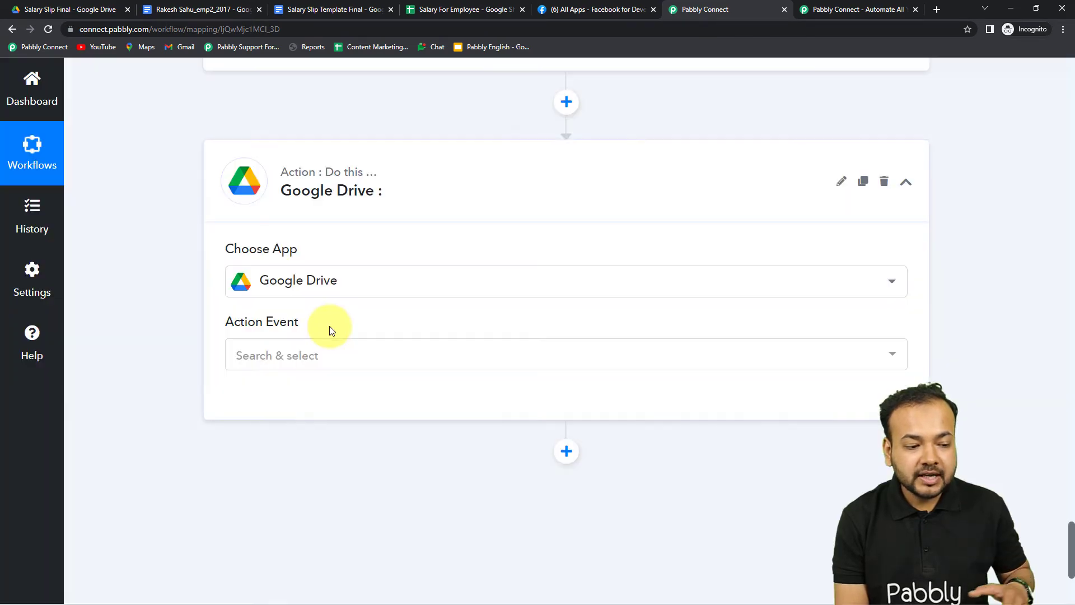
{"action": "scroll", "coordinate": [329, 326], "scroll_direction": "down", "scroll_amount": 2}
{"action": "left_click", "coordinate": [333, 257]}
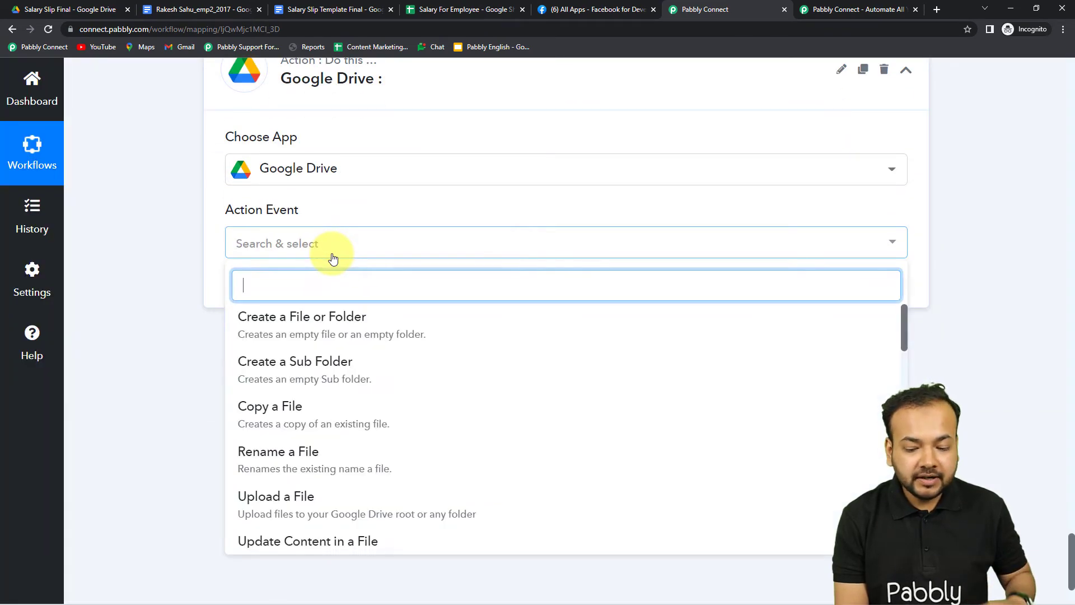
{"action": "type", "text": "sh"}
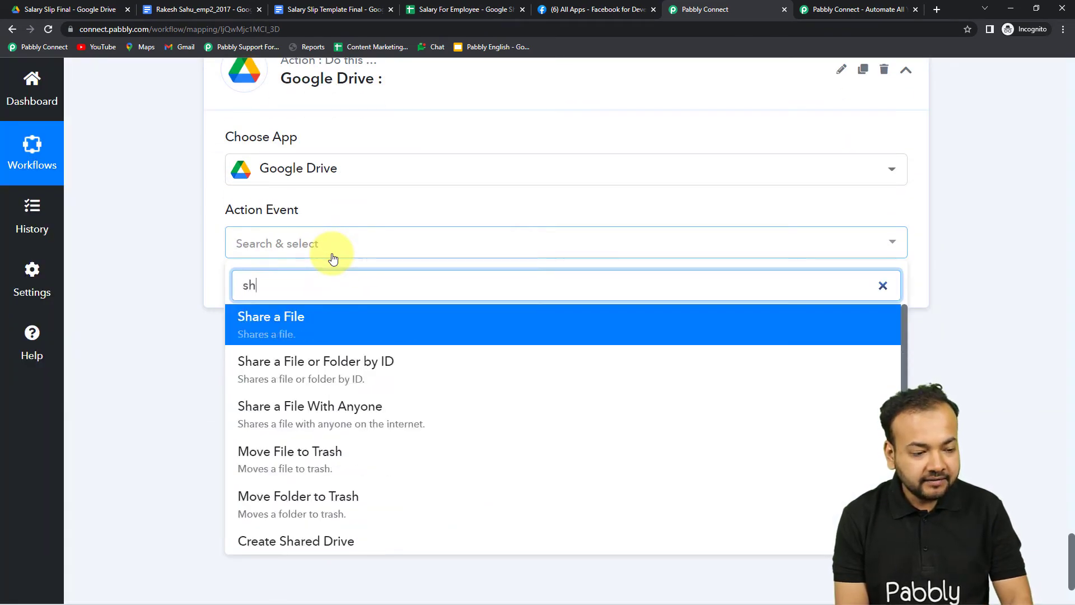
{"action": "left_click", "coordinate": [371, 416]}
- Connect the Google Drive action through a new connection, authorizing Pabbly Connect Drive with the listed Google account
{"action": "left_click", "coordinate": [262, 289]}
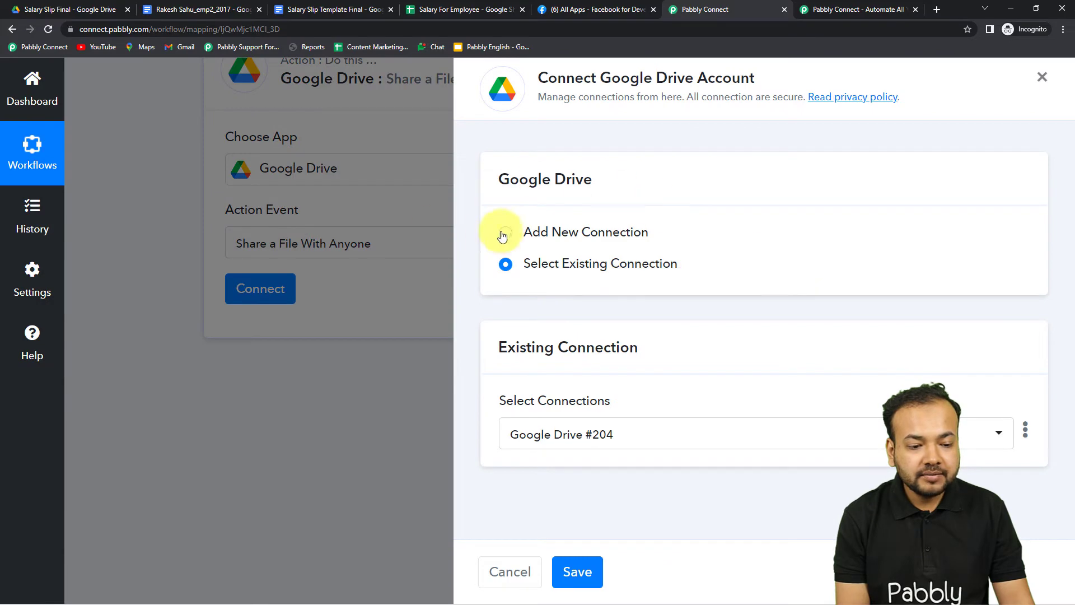
{"action": "left_click", "coordinate": [505, 237]}
{"action": "left_click", "coordinate": [577, 412]}
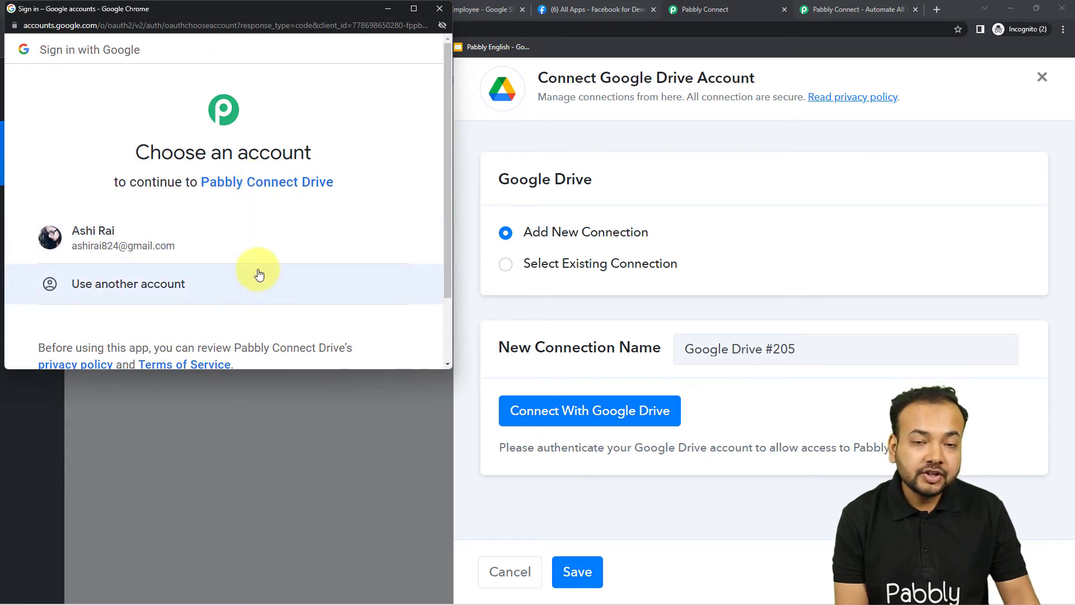
{"action": "left_click", "coordinate": [193, 244]}
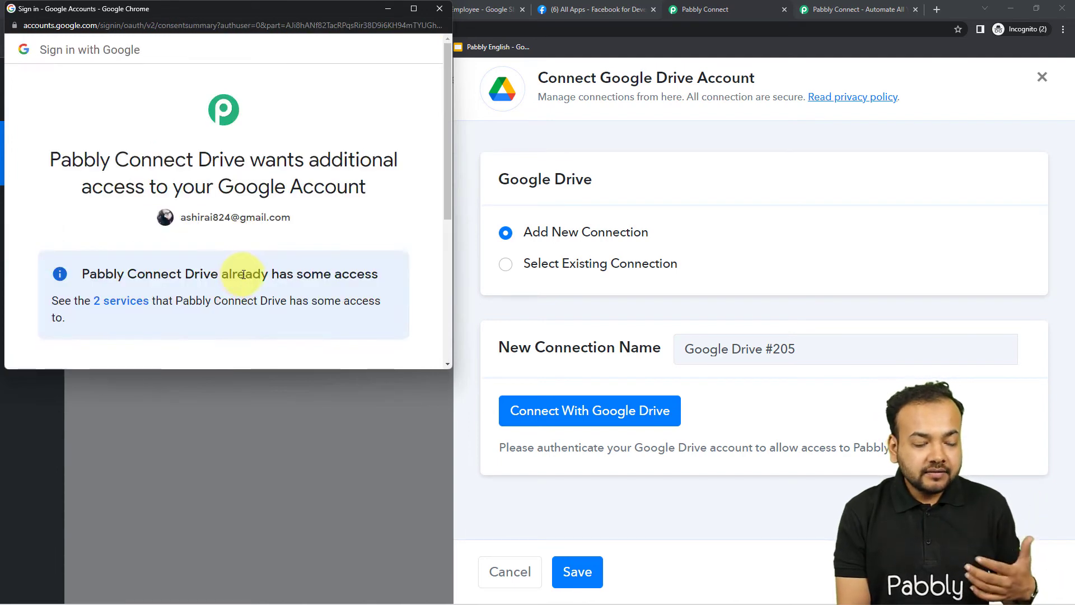
{"action": "scroll", "coordinate": [244, 275], "scroll_direction": "down", "scroll_amount": 1}
{"action": "scroll", "coordinate": [243, 274], "scroll_direction": "down", "scroll_amount": 4}
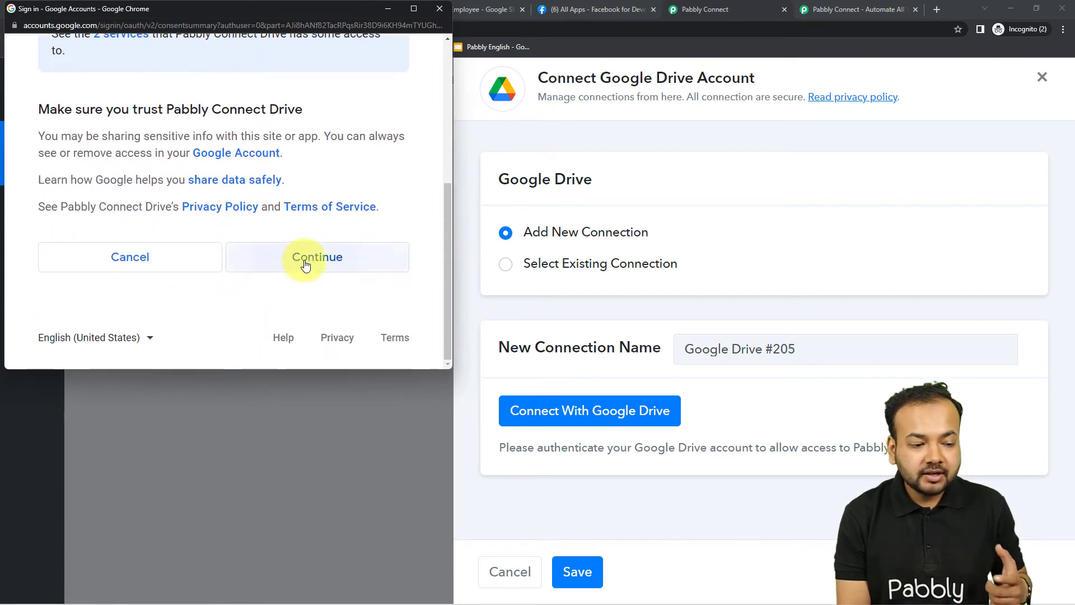
{"action": "left_click", "coordinate": [305, 265]}
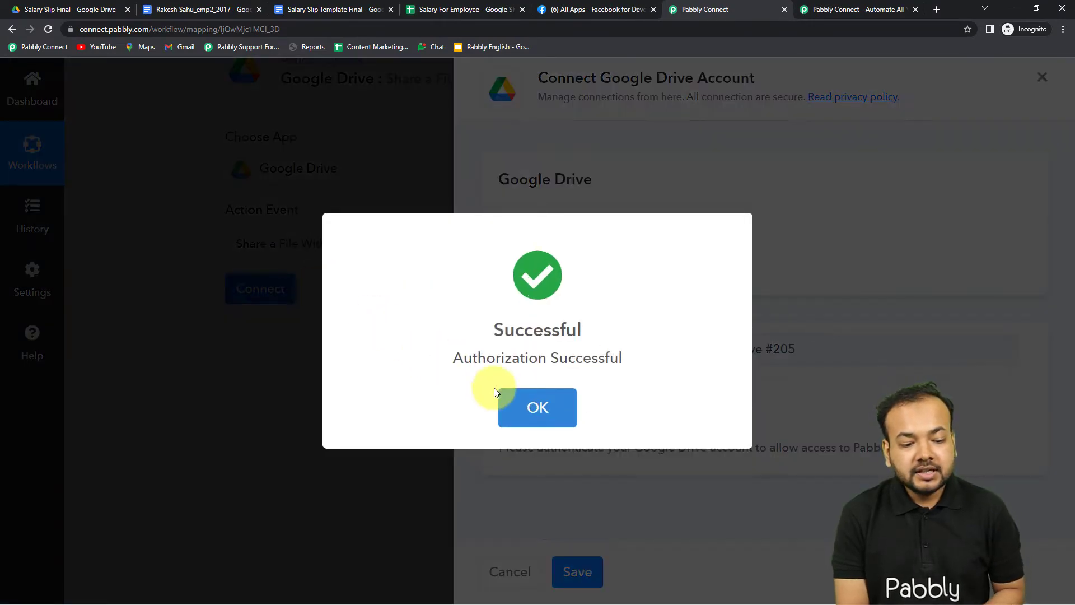
{"action": "left_click", "coordinate": [494, 394]}
- Enable mapping for the Google Drive action's File ID and clear its preset value
{"action": "scroll", "coordinate": [372, 341], "scroll_direction": "down", "scroll_amount": 2}
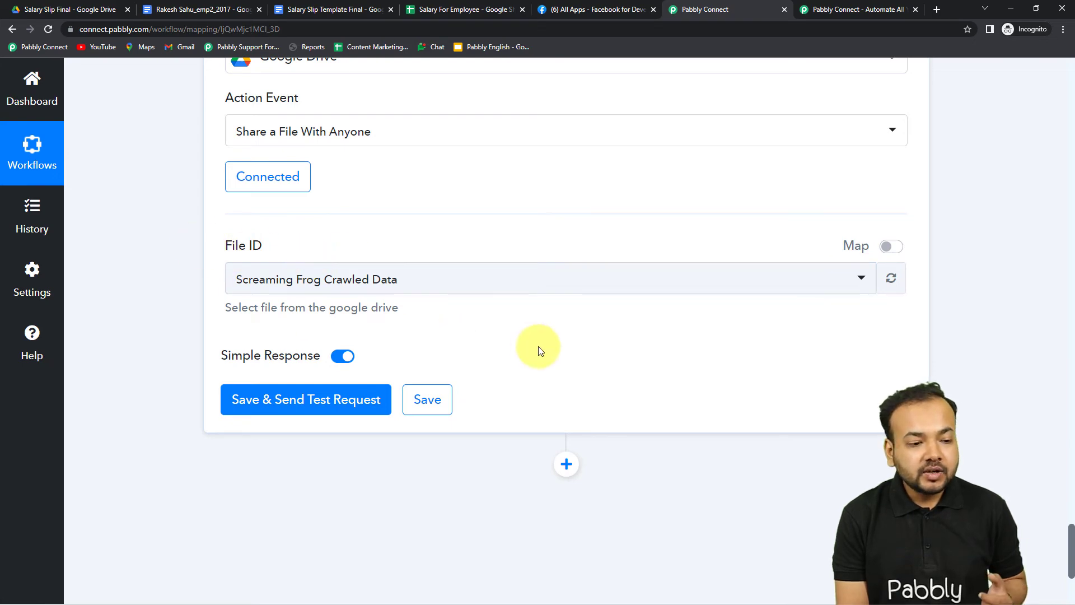
{"action": "scroll", "coordinate": [537, 370], "scroll_direction": "up", "scroll_amount": 5}
{"action": "scroll", "coordinate": [538, 392], "scroll_direction": "up", "scroll_amount": 5}
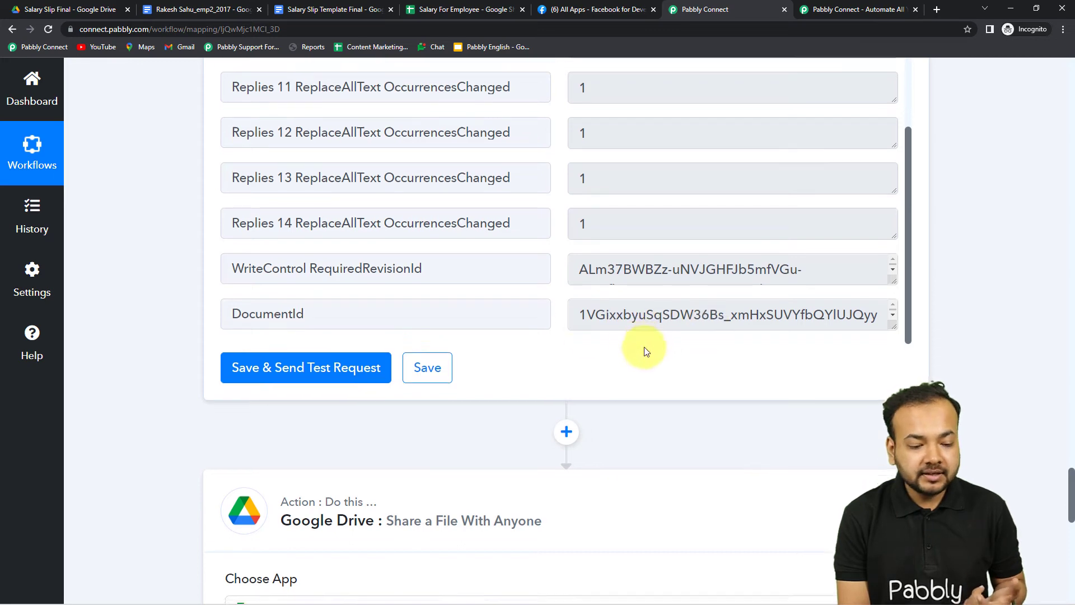
{"action": "scroll", "coordinate": [644, 350], "scroll_direction": "down", "scroll_amount": 5}
{"action": "scroll", "coordinate": [644, 351], "scroll_direction": "down", "scroll_amount": 3}
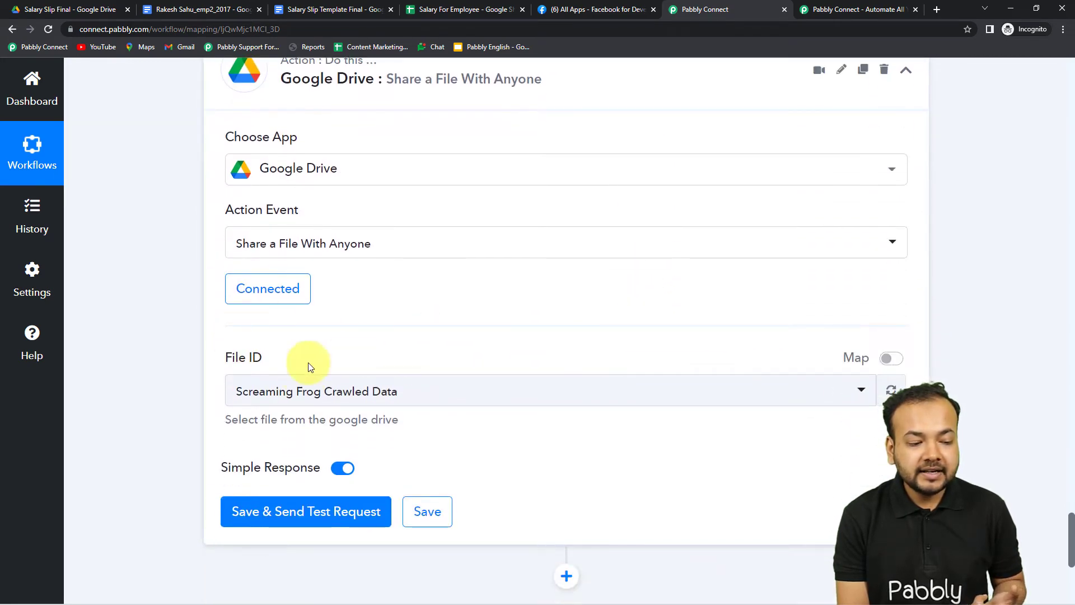
{"action": "scroll", "coordinate": [328, 350], "scroll_direction": "down", "scroll_amount": 3}
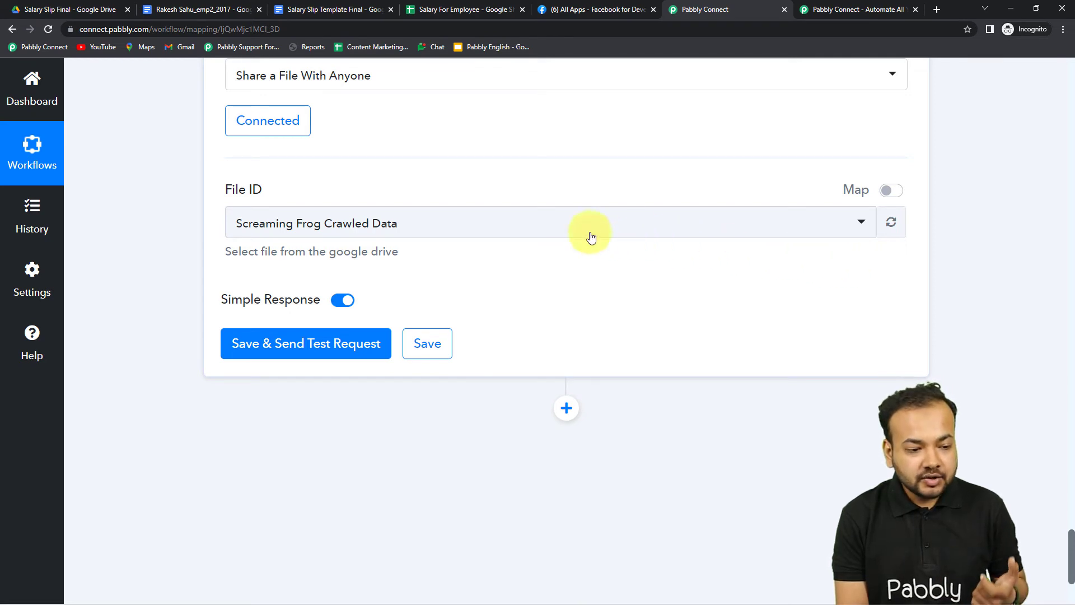
{"action": "left_click", "coordinate": [894, 197]}
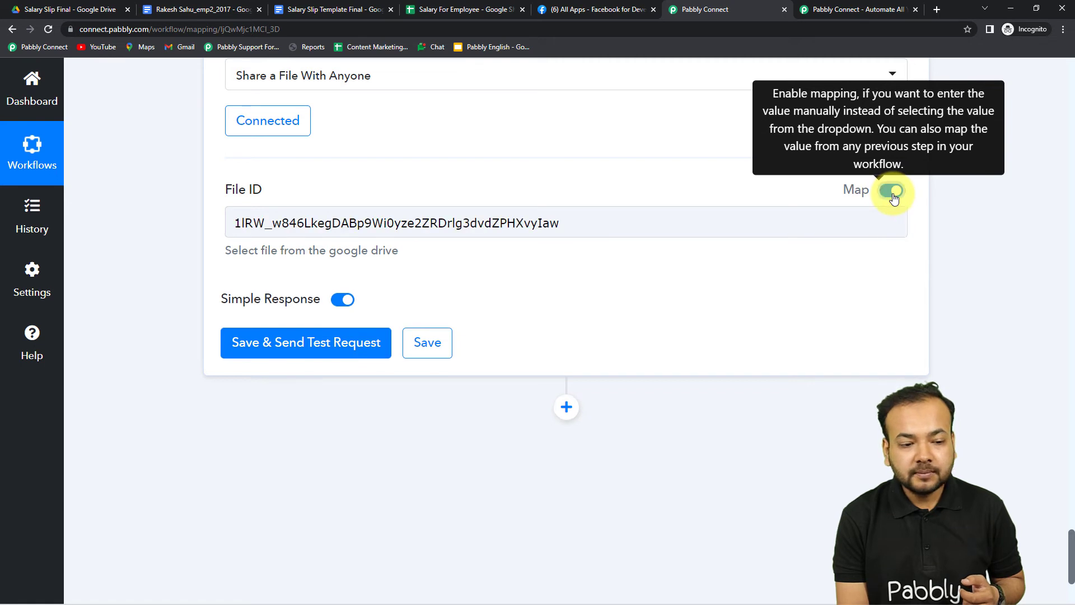
{"action": "left_click", "coordinate": [548, 223]}
{"action": "key", "text": "ctrl+a"}
{"action": "key", "text": "BackSpace"}
- Map File ID to the DocumentId value from the Google Docs Create Document from Template step
{"action": "scroll", "coordinate": [272, 413], "scroll_direction": "down", "scroll_amount": 2}
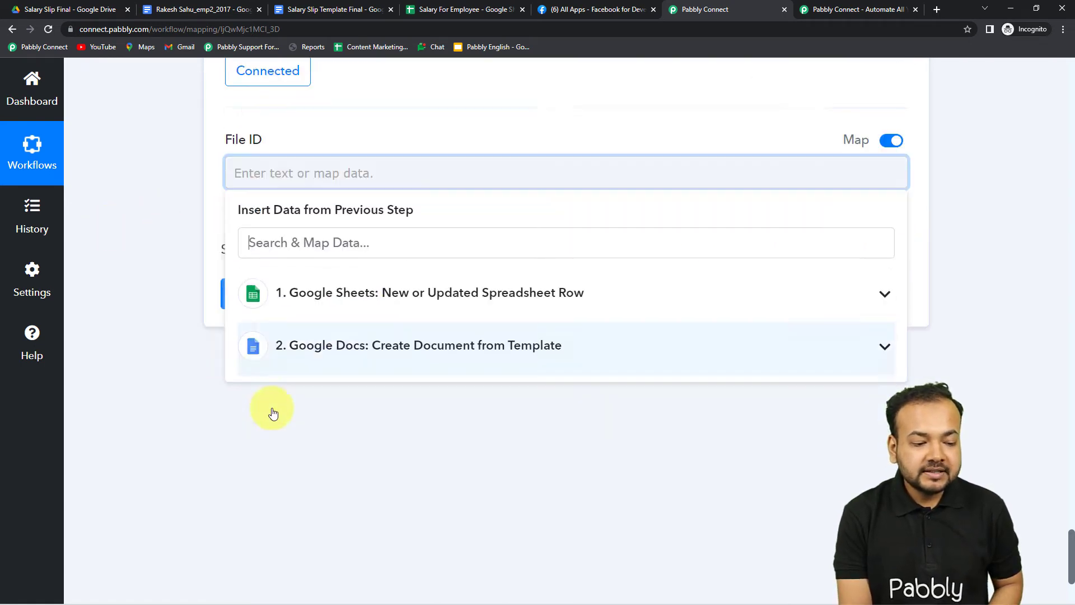
{"action": "left_click", "coordinate": [336, 304]}
{"action": "scroll", "coordinate": [347, 481], "scroll_direction": "down", "scroll_amount": 5}
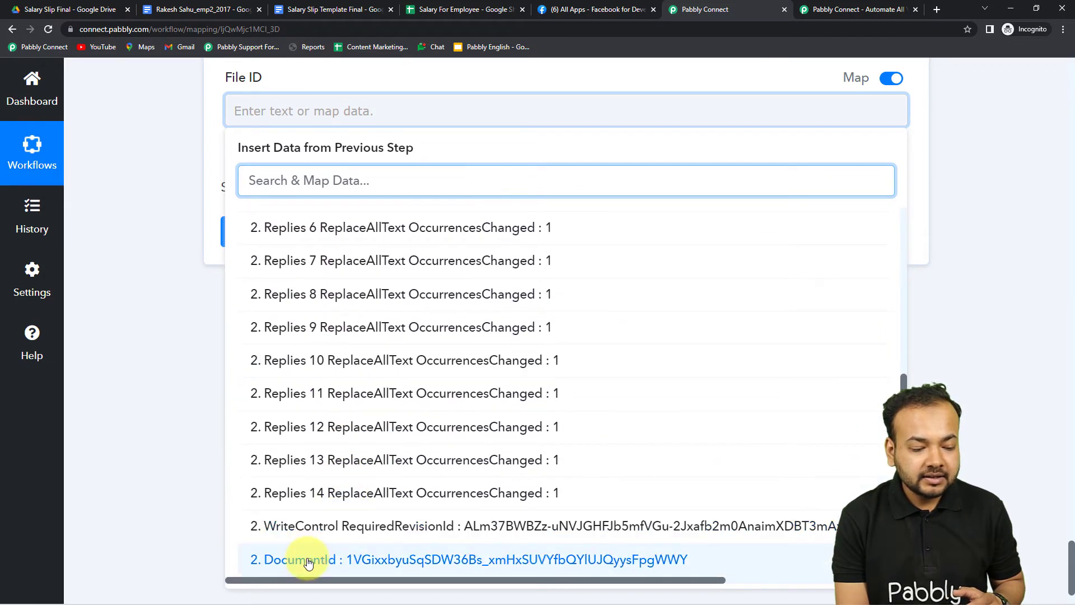
{"action": "left_click", "coordinate": [309, 560]}
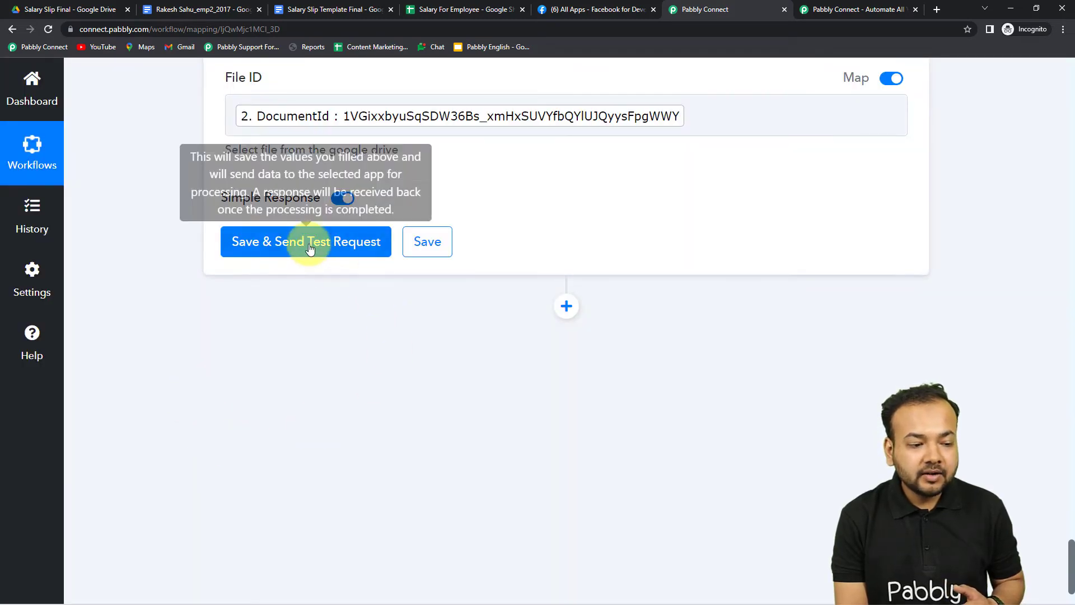
- Save the Google Drive action with a test request and examine the response's export links, including the PDF link
{"action": "left_click", "coordinate": [311, 246]}
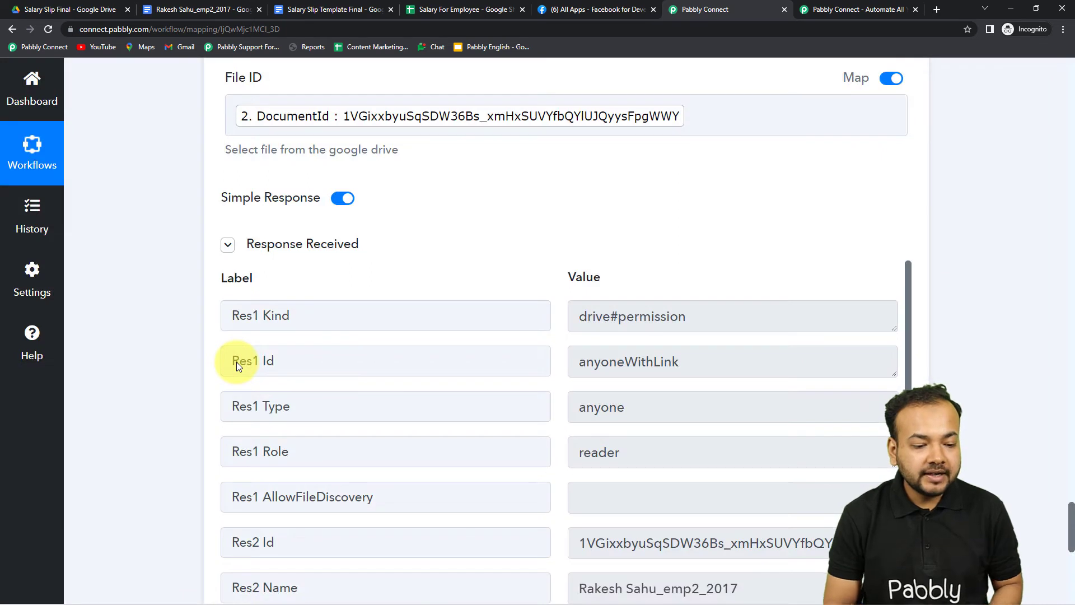
{"action": "scroll", "coordinate": [426, 358], "scroll_direction": "down", "scroll_amount": 2}
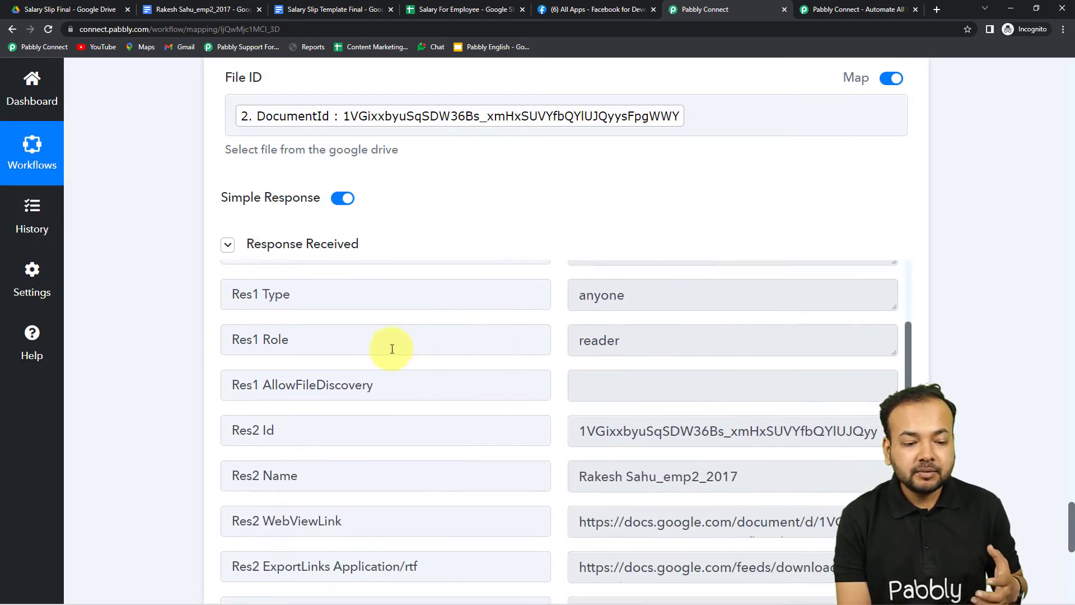
{"action": "scroll", "coordinate": [140, 375], "scroll_direction": "down", "scroll_amount": 3}
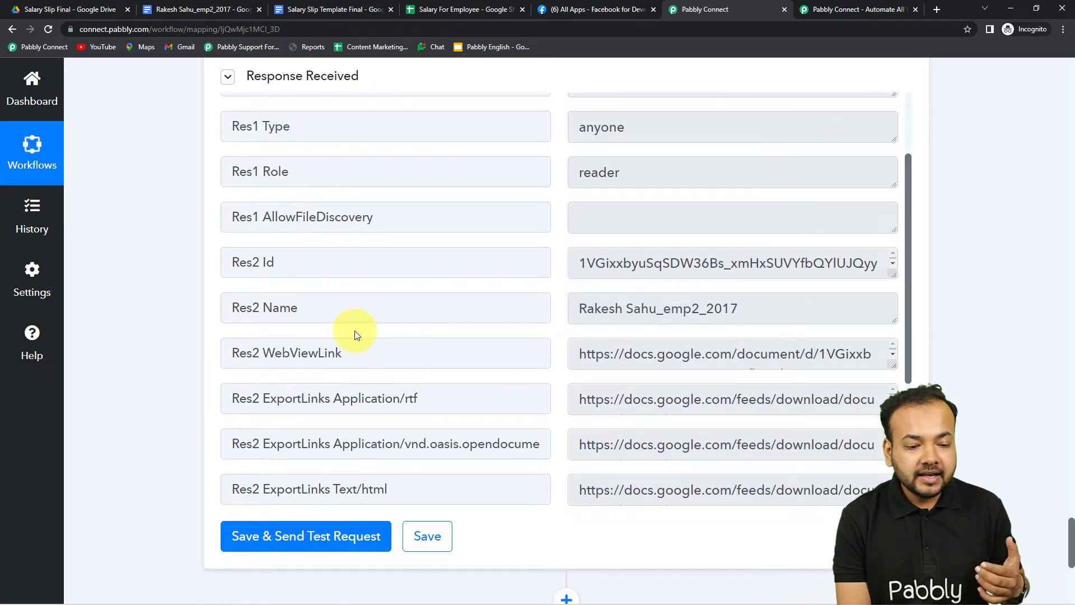
{"action": "scroll", "coordinate": [355, 332], "scroll_direction": "down", "scroll_amount": 2}
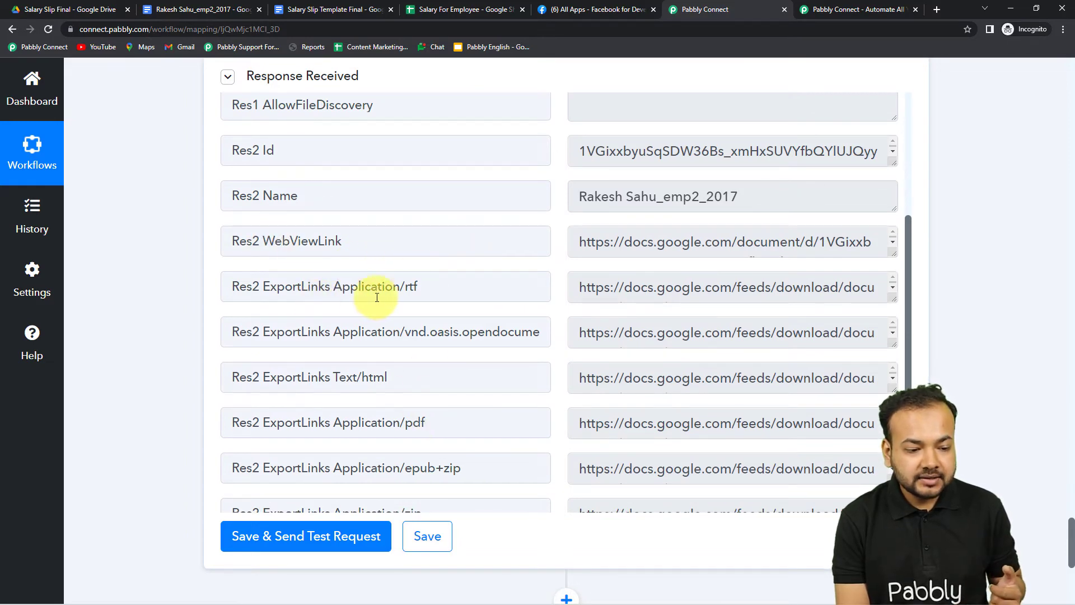
{"action": "scroll", "coordinate": [475, 314], "scroll_direction": "down", "scroll_amount": 2}
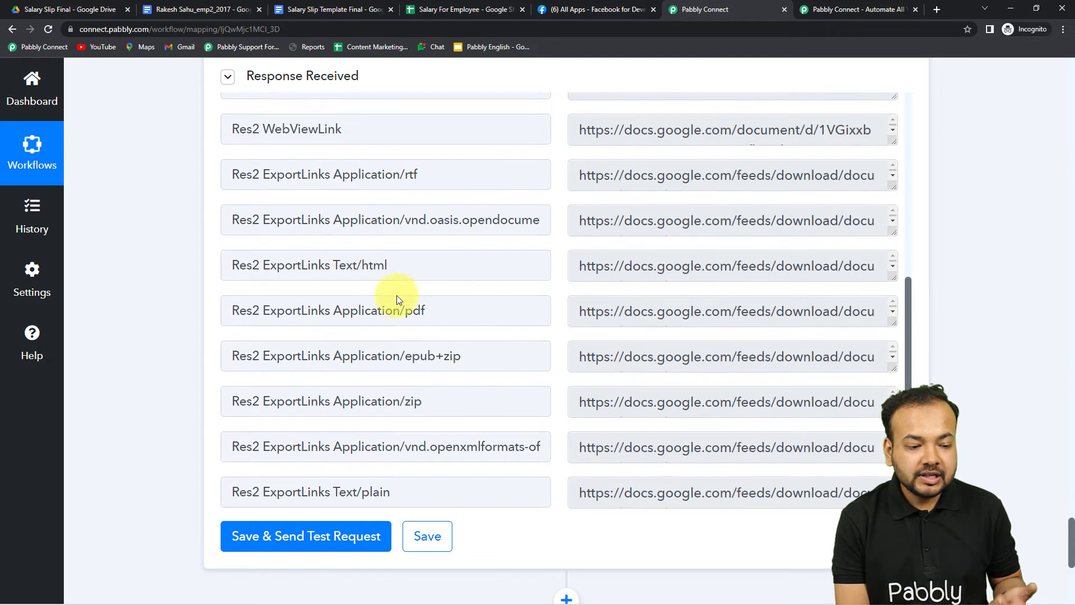
{"action": "scroll", "coordinate": [661, 317], "scroll_direction": "down", "scroll_amount": 2}
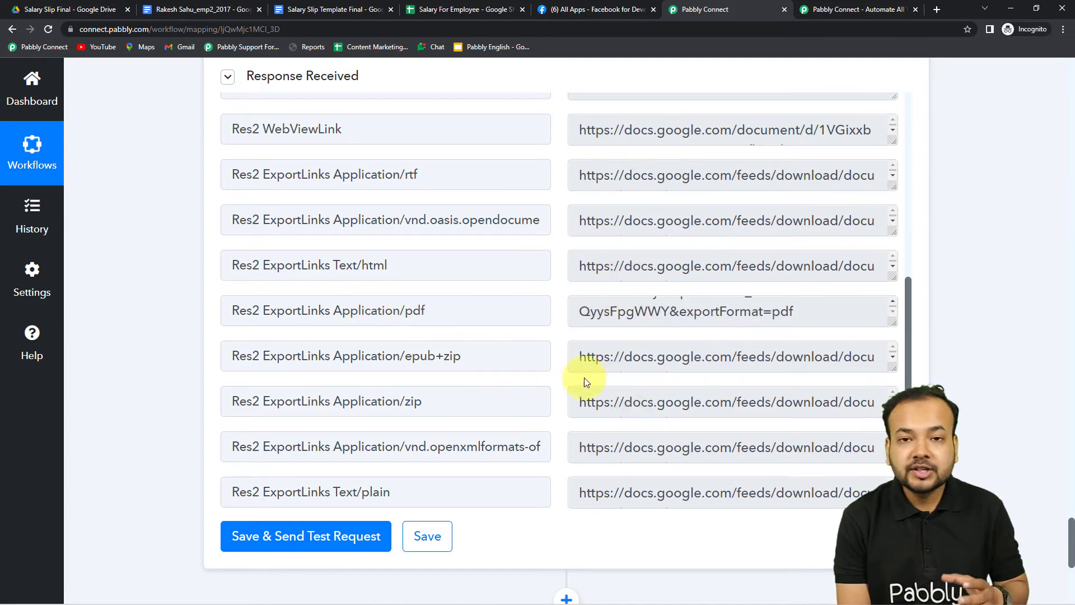
- Add a WhatsApp Cloud API action after the Google Drive step with the Send Template Message event
{"action": "scroll", "coordinate": [126, 363], "scroll_direction": "down", "scroll_amount": 2}
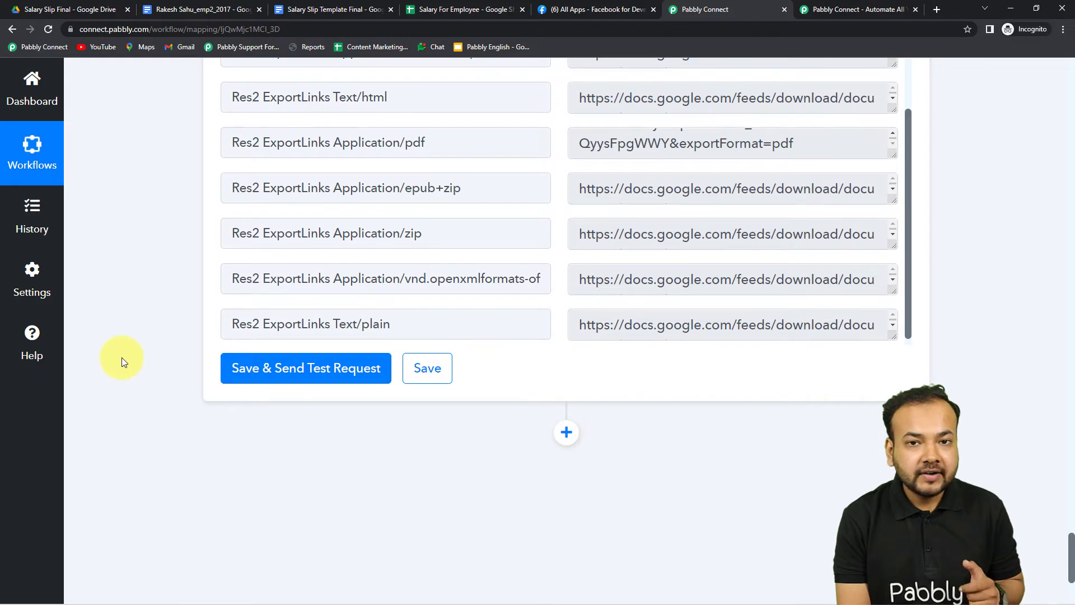
{"action": "scroll", "coordinate": [122, 361], "scroll_direction": "down", "scroll_amount": 1}
{"action": "scroll", "coordinate": [124, 361], "scroll_direction": "down", "scroll_amount": 2}
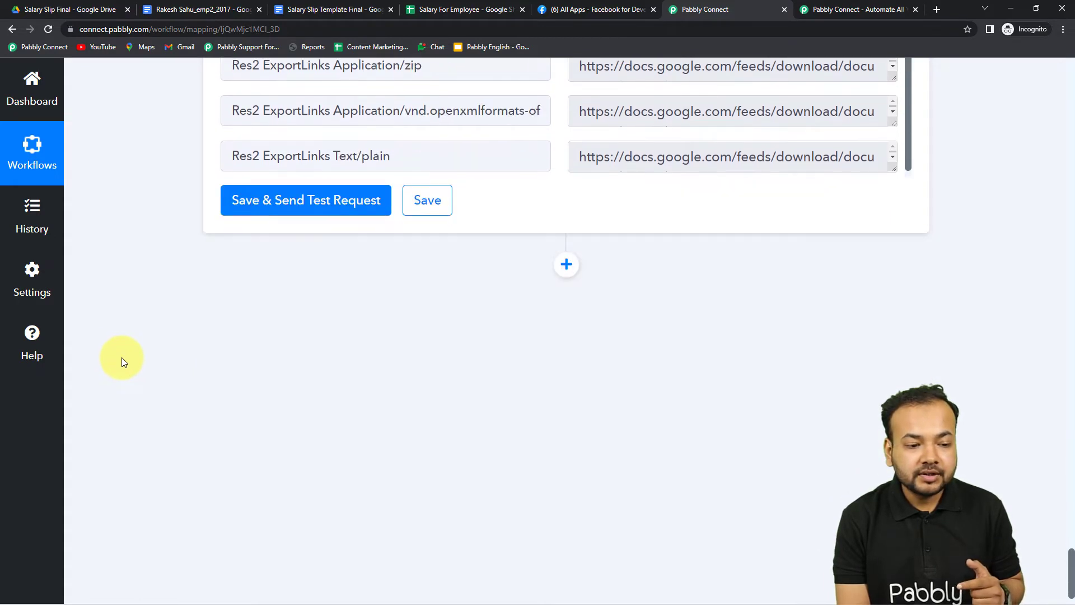
{"action": "left_click", "coordinate": [569, 267]}
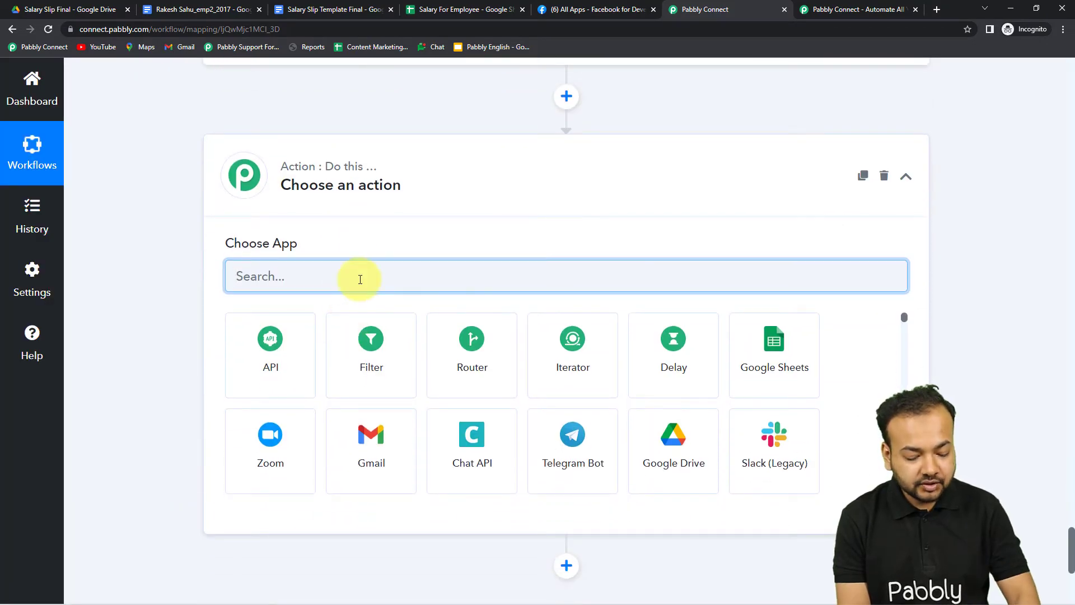
{"action": "type", "text": "whats"}
{"action": "left_click", "coordinate": [594, 351]}
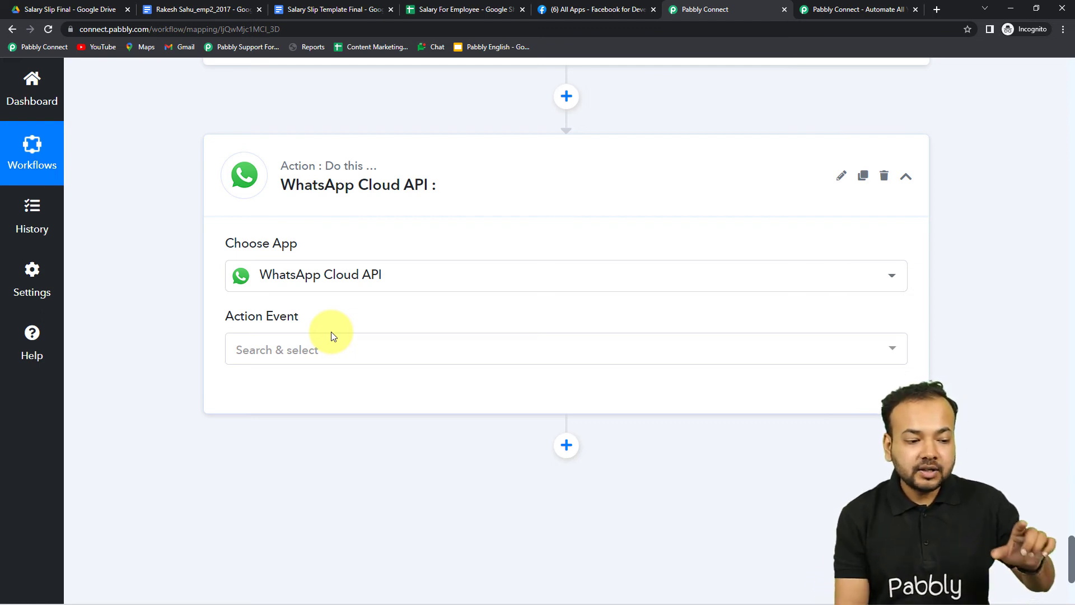
{"action": "scroll", "coordinate": [470, 338], "scroll_direction": "down", "scroll_amount": 2}
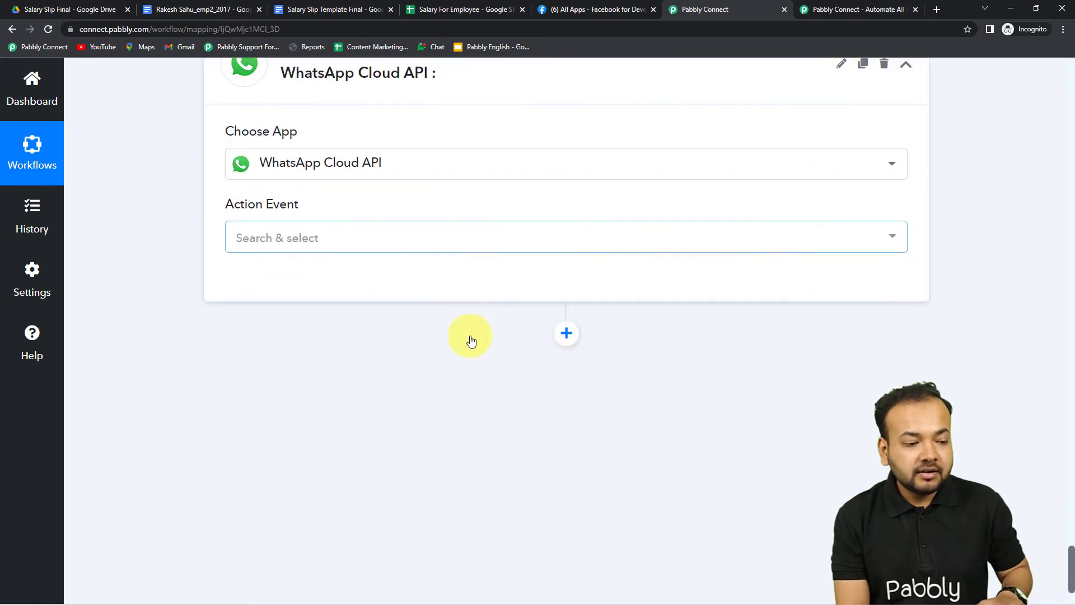
{"action": "left_click", "coordinate": [300, 237]}
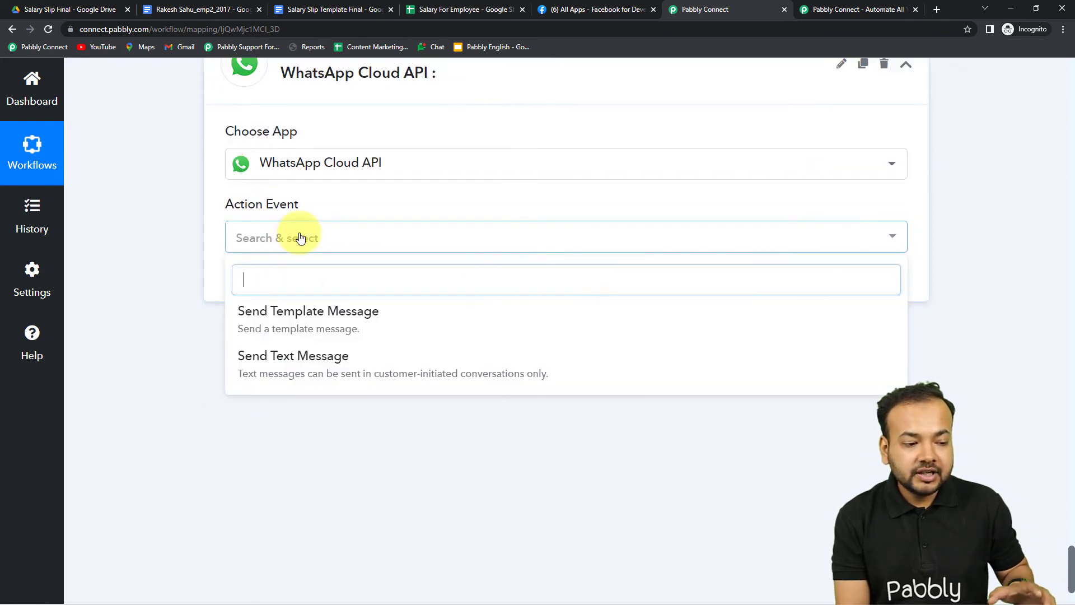
{"action": "left_click", "coordinate": [291, 323]}
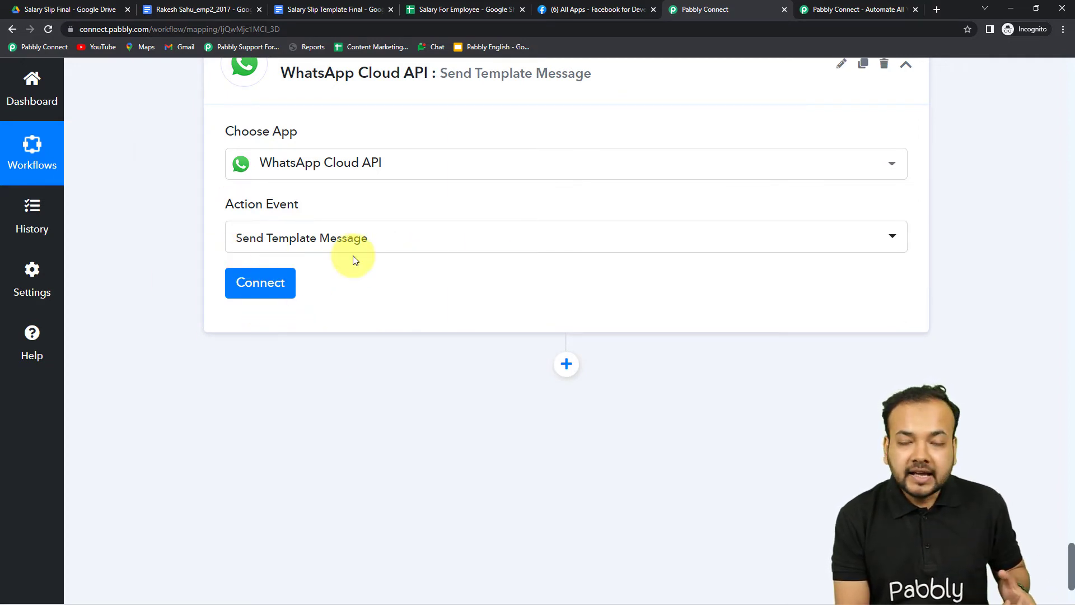
- Start adding a new connection for the WhatsApp Cloud API action and review its token, Phone Number ID and WhatsApp Business Account ID fields
{"action": "left_click", "coordinate": [281, 287]}
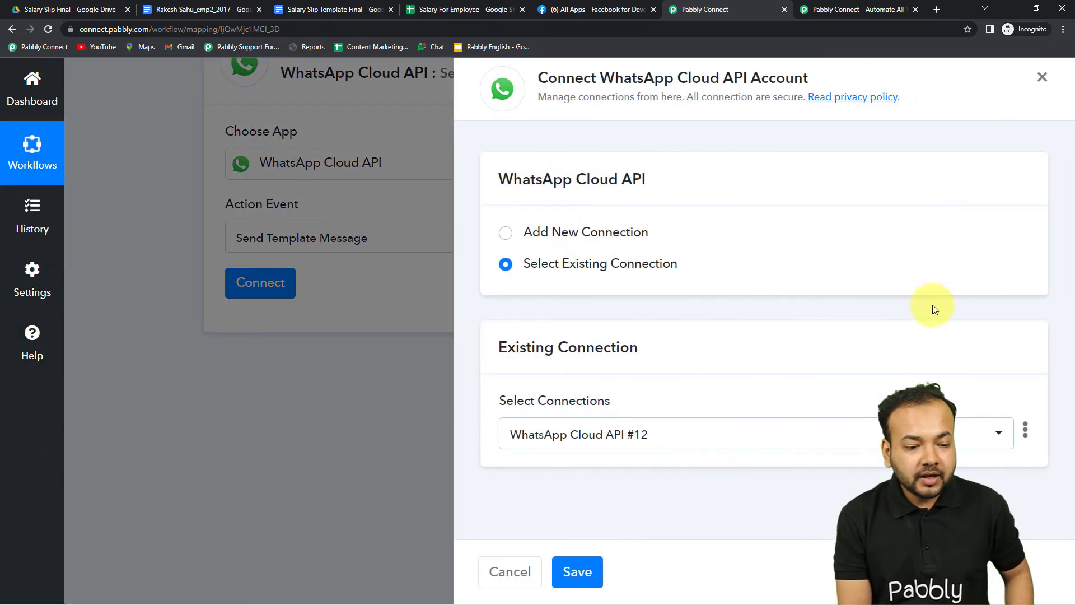
{"action": "left_click", "coordinate": [509, 240]}
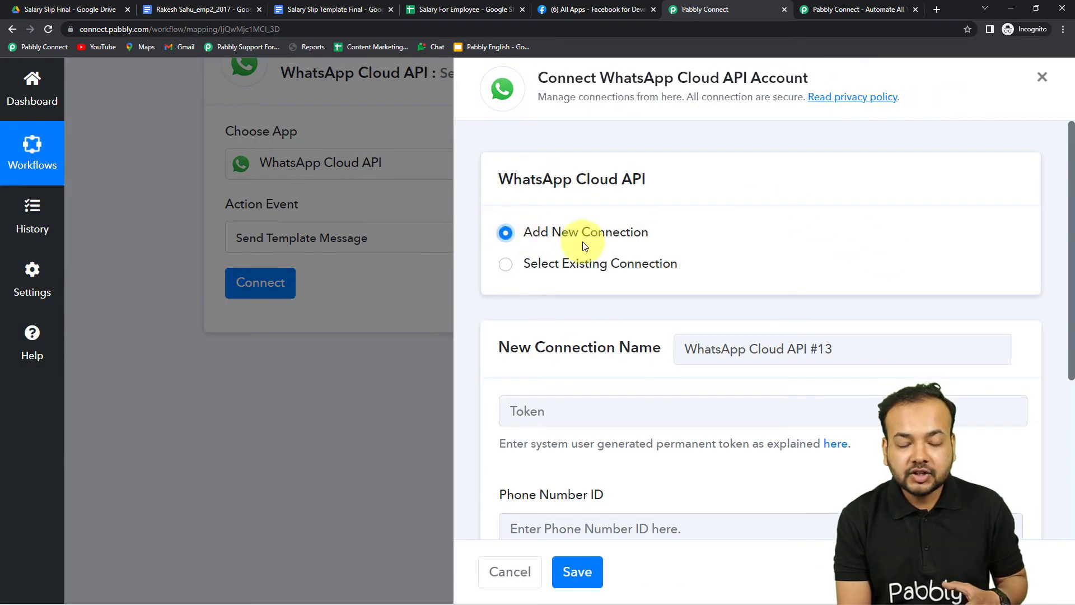
{"action": "scroll", "coordinate": [583, 241], "scroll_direction": "down", "scroll_amount": 1}
{"action": "scroll", "coordinate": [583, 241], "scroll_direction": "up", "scroll_amount": 1}
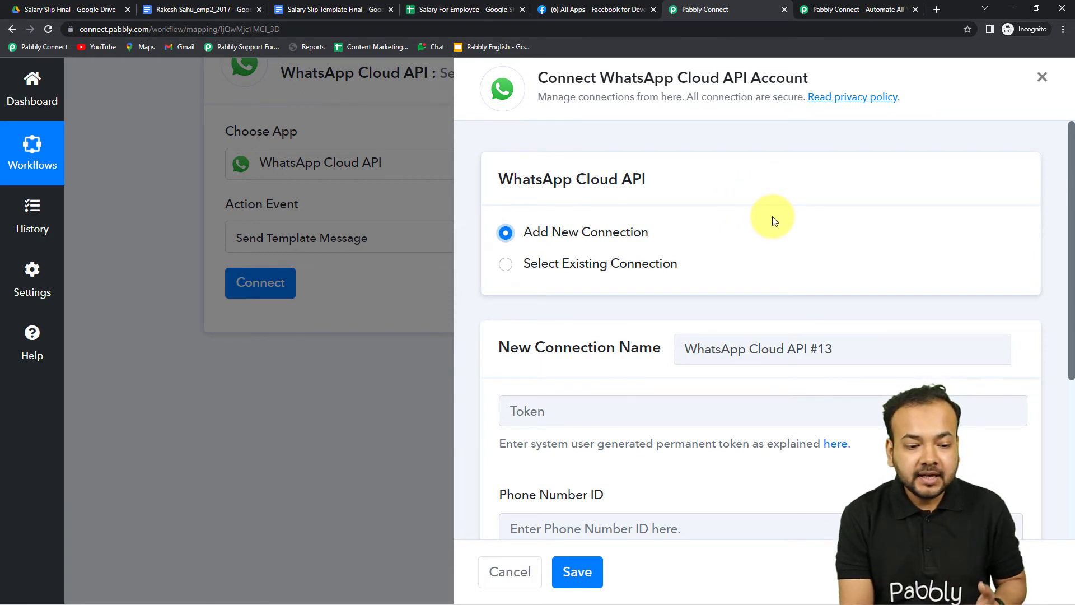
{"action": "scroll", "coordinate": [772, 216], "scroll_direction": "down", "scroll_amount": 4}
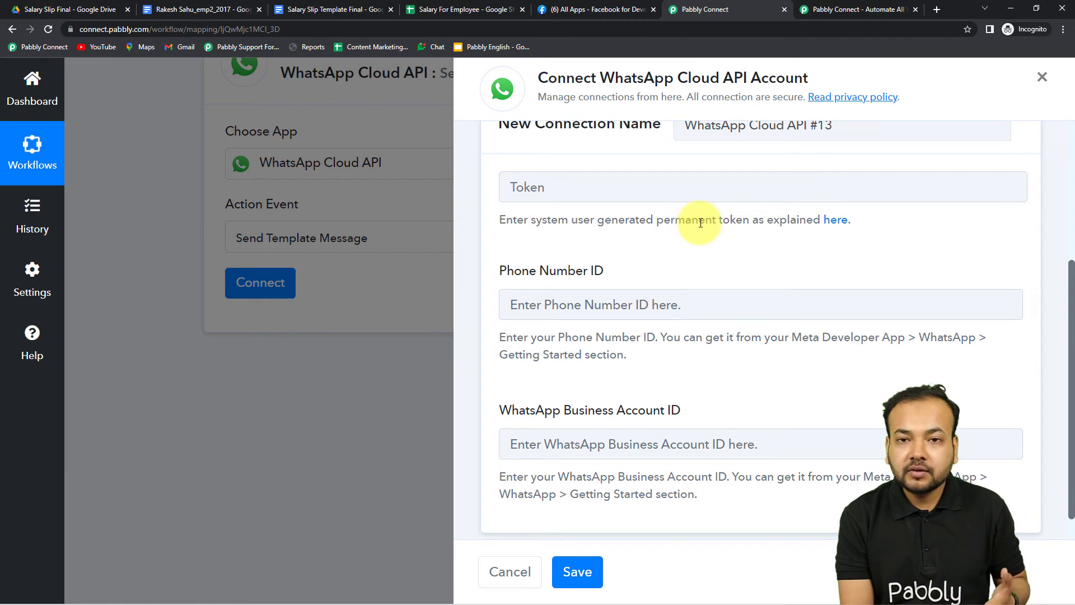
{"action": "scroll", "coordinate": [701, 222], "scroll_direction": "down", "scroll_amount": 1}
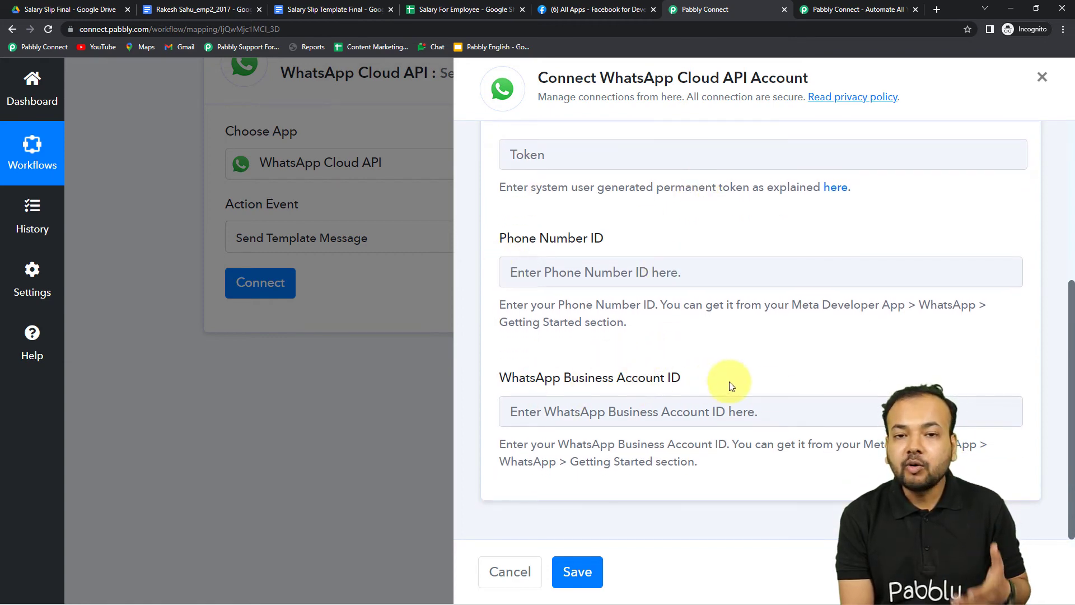
{"action": "scroll", "coordinate": [784, 398], "scroll_direction": "up", "scroll_amount": 4}
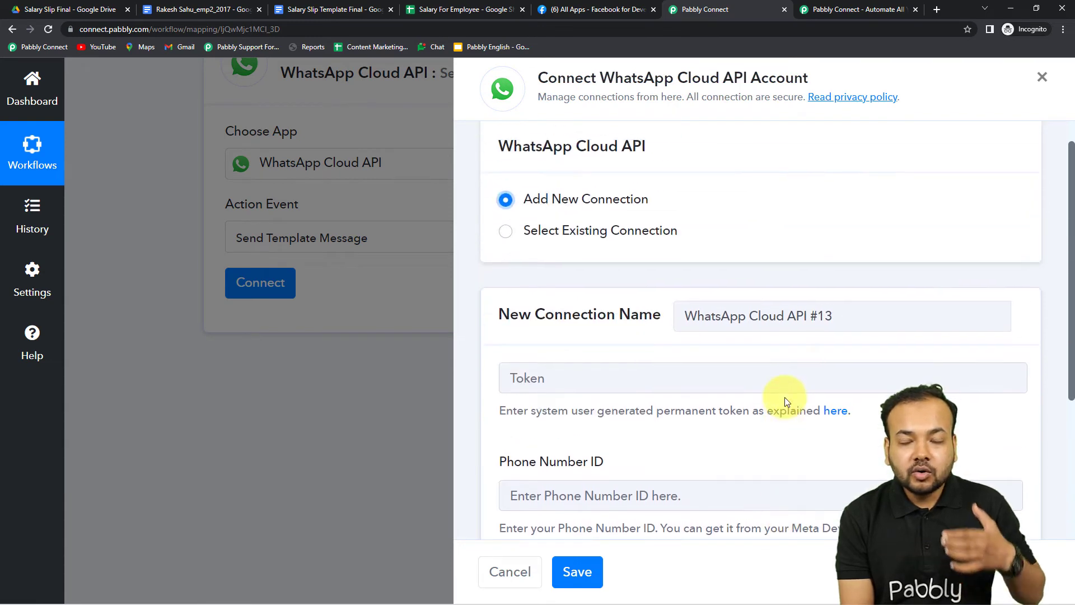
{"action": "scroll", "coordinate": [785, 398], "scroll_direction": "down", "scroll_amount": 3}
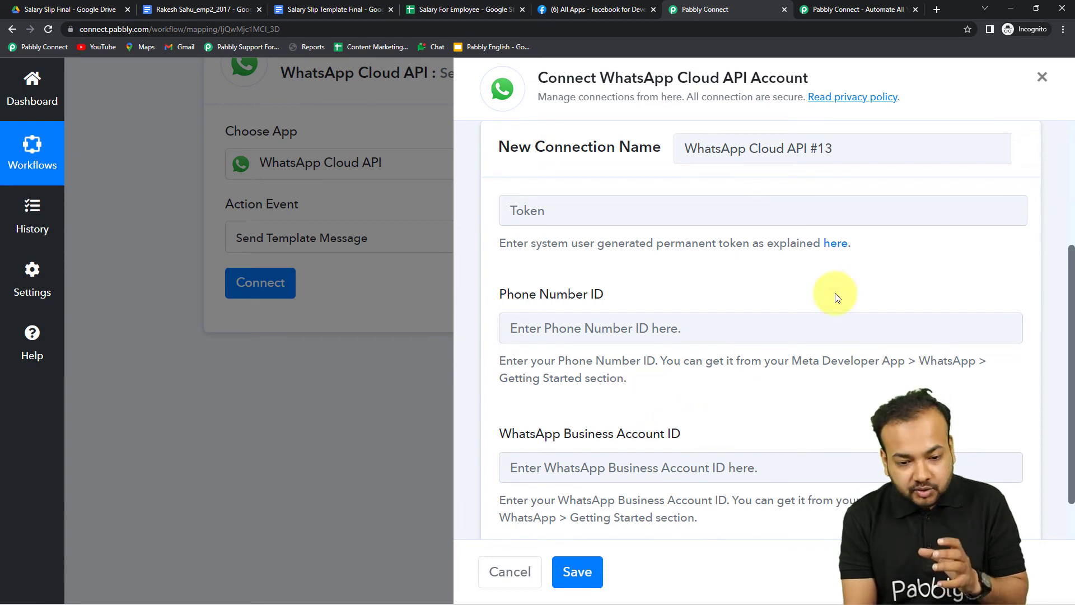
- Open the linked Pabbly forum guide and examine its WhatsApp Cloud API setup, permanent token, webhook and FAQ sections
{"action": "left_click", "coordinate": [847, 250]}
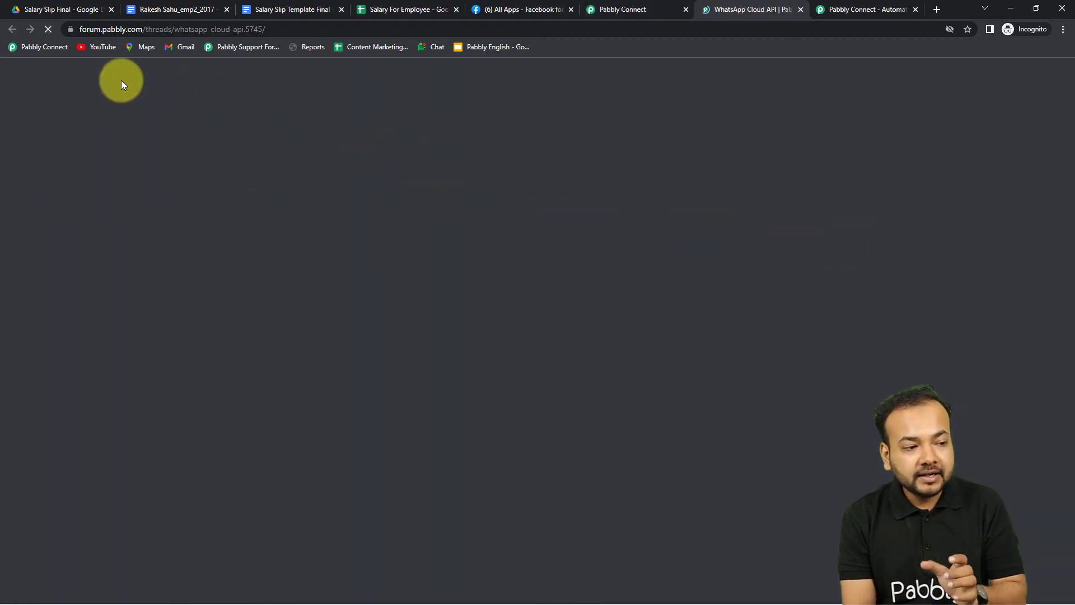
{"action": "scroll", "coordinate": [462, 164], "scroll_direction": "down", "scroll_amount": 1}
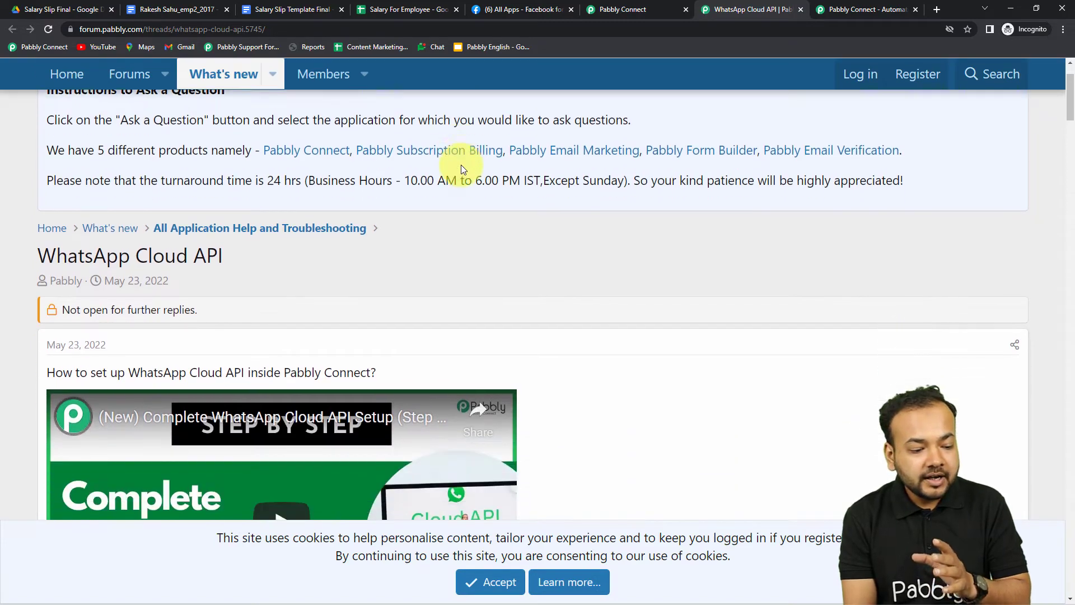
{"action": "scroll", "coordinate": [461, 165], "scroll_direction": "down", "scroll_amount": 5}
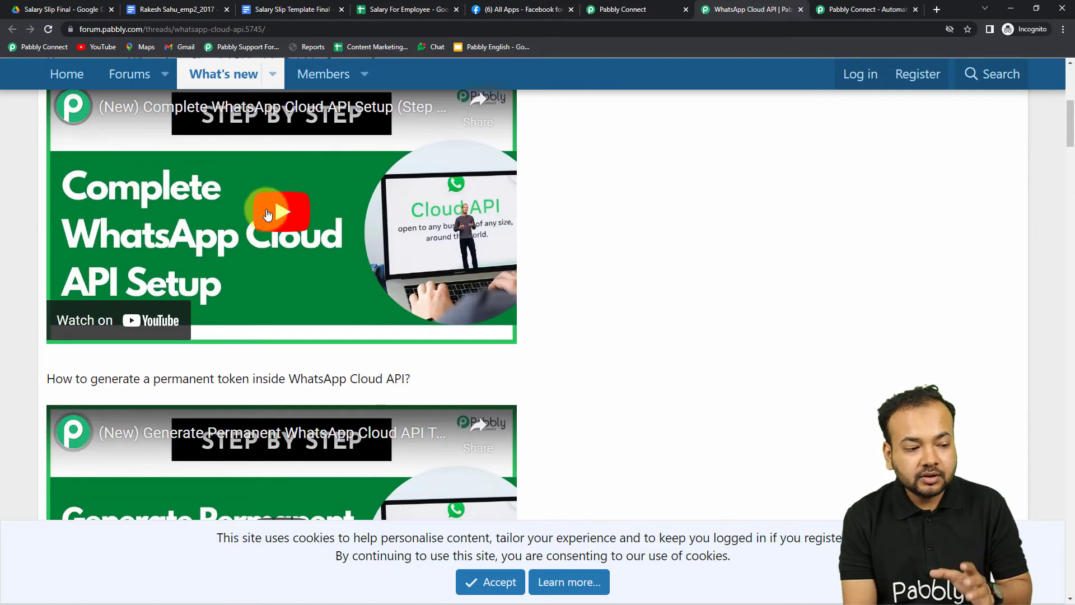
{"action": "scroll", "coordinate": [185, 224], "scroll_direction": "up", "scroll_amount": 2}
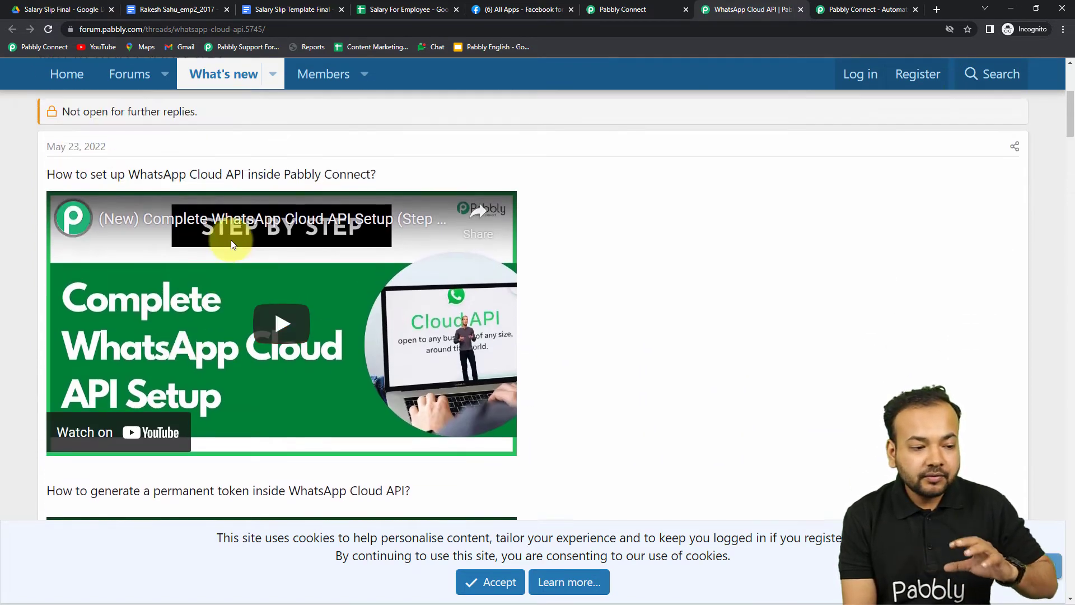
{"action": "scroll", "coordinate": [436, 252], "scroll_direction": "down", "scroll_amount": 6}
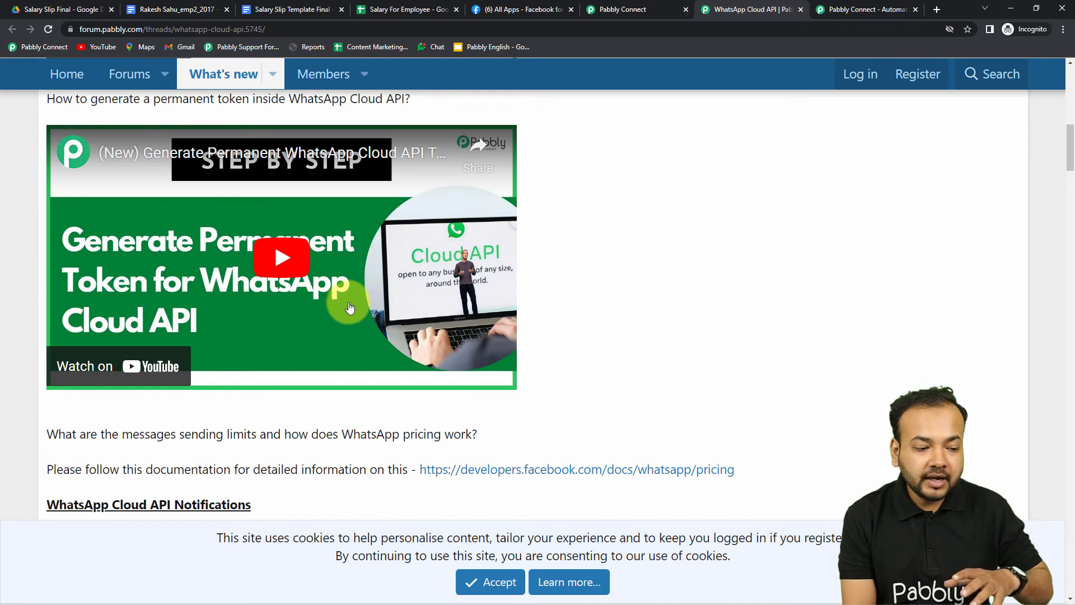
{"action": "scroll", "coordinate": [347, 310], "scroll_direction": "down", "scroll_amount": 5}
{"action": "scroll", "coordinate": [349, 307], "scroll_direction": "down", "scroll_amount": 3}
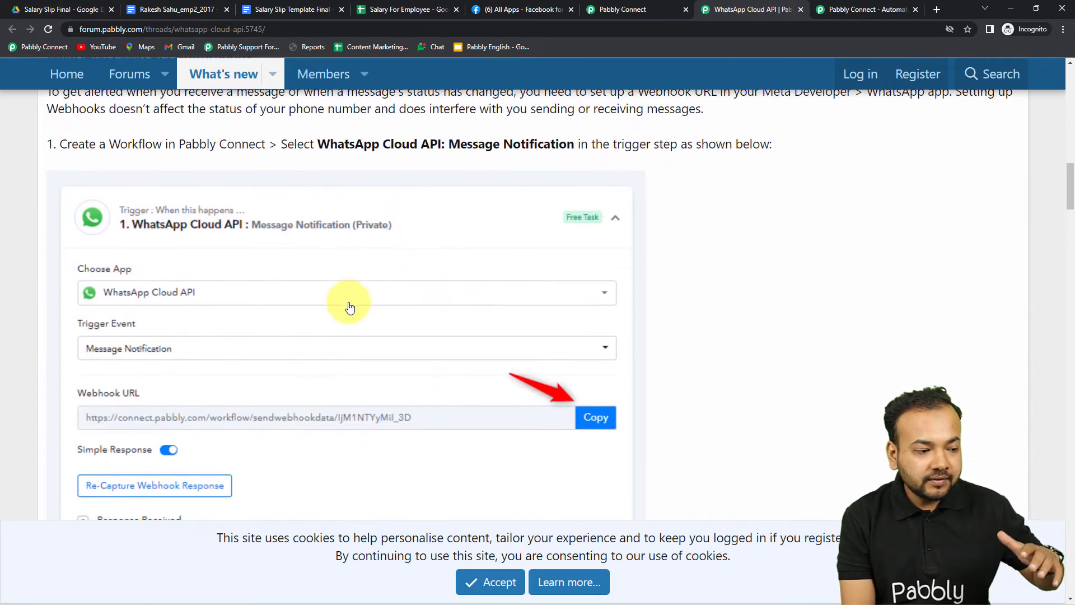
{"action": "scroll", "coordinate": [348, 307], "scroll_direction": "down", "scroll_amount": 3}
{"action": "scroll", "coordinate": [349, 306], "scroll_direction": "down", "scroll_amount": 2}
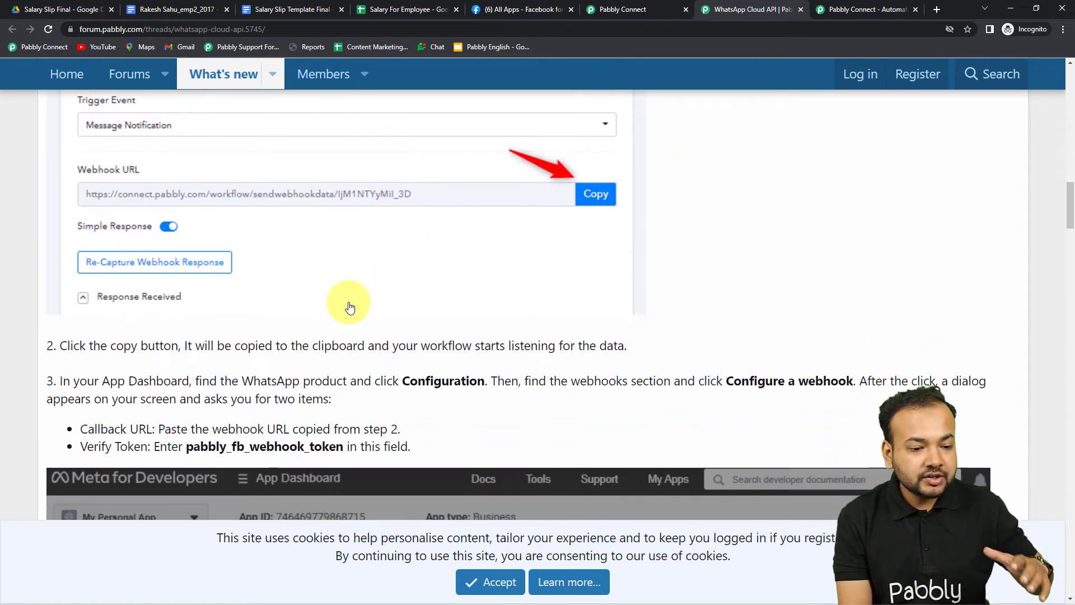
{"action": "scroll", "coordinate": [350, 307], "scroll_direction": "down", "scroll_amount": 8}
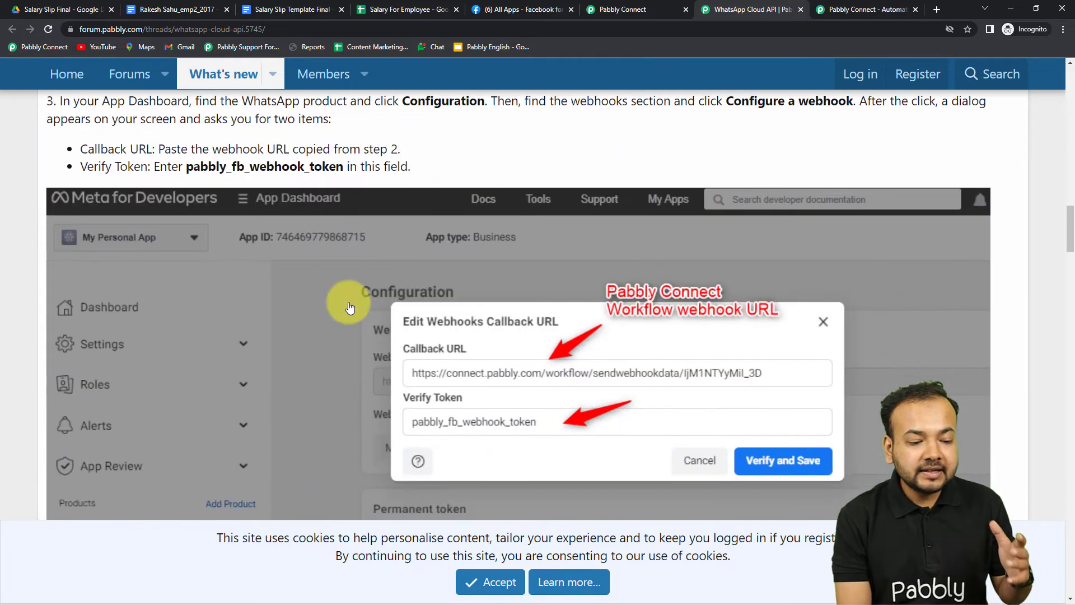
{"action": "scroll", "coordinate": [350, 307], "scroll_direction": "down", "scroll_amount": 1}
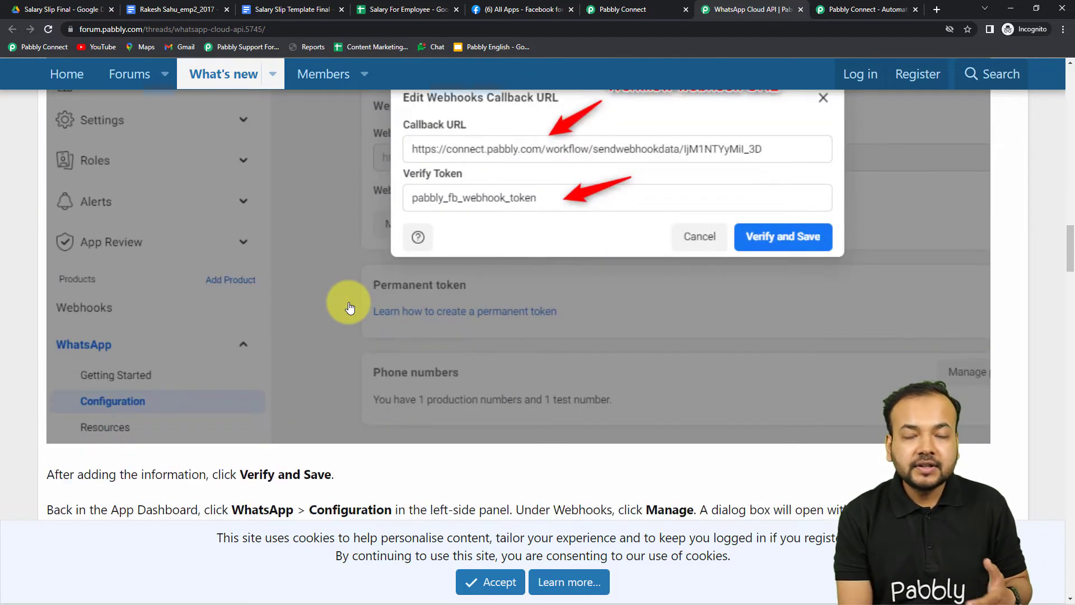
{"action": "scroll", "coordinate": [349, 307], "scroll_direction": "down", "scroll_amount": 2}
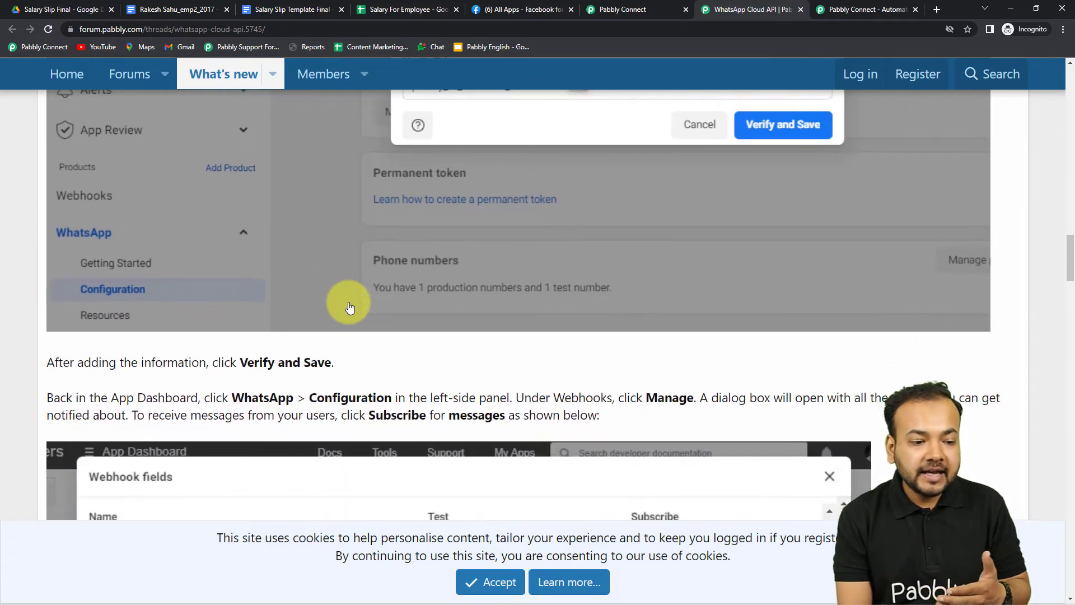
{"action": "scroll", "coordinate": [349, 307], "scroll_direction": "down", "scroll_amount": 11}
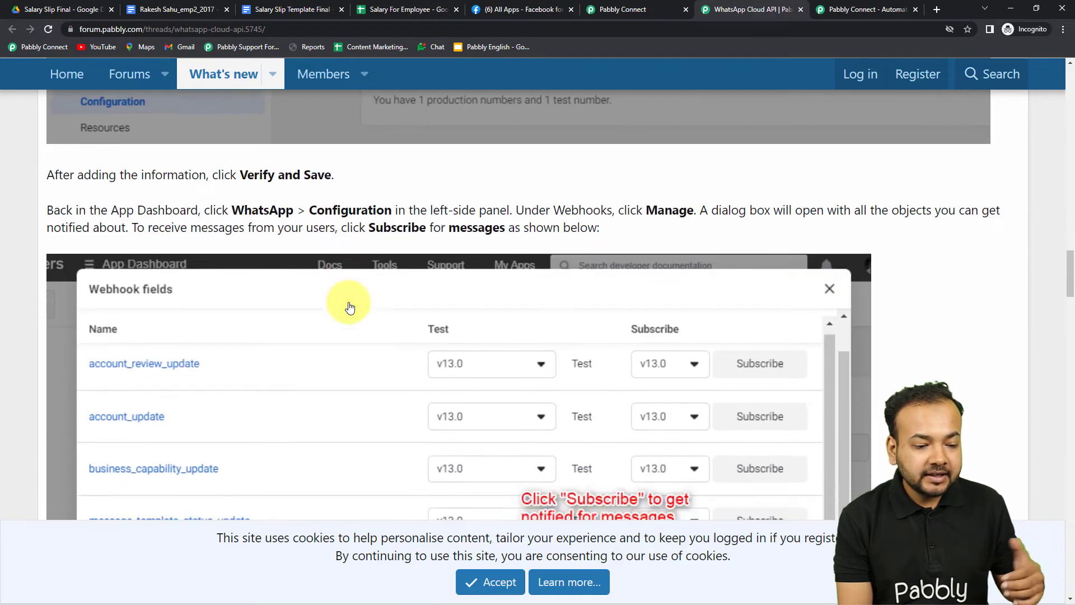
{"action": "scroll", "coordinate": [349, 307], "scroll_direction": "down", "scroll_amount": 15}
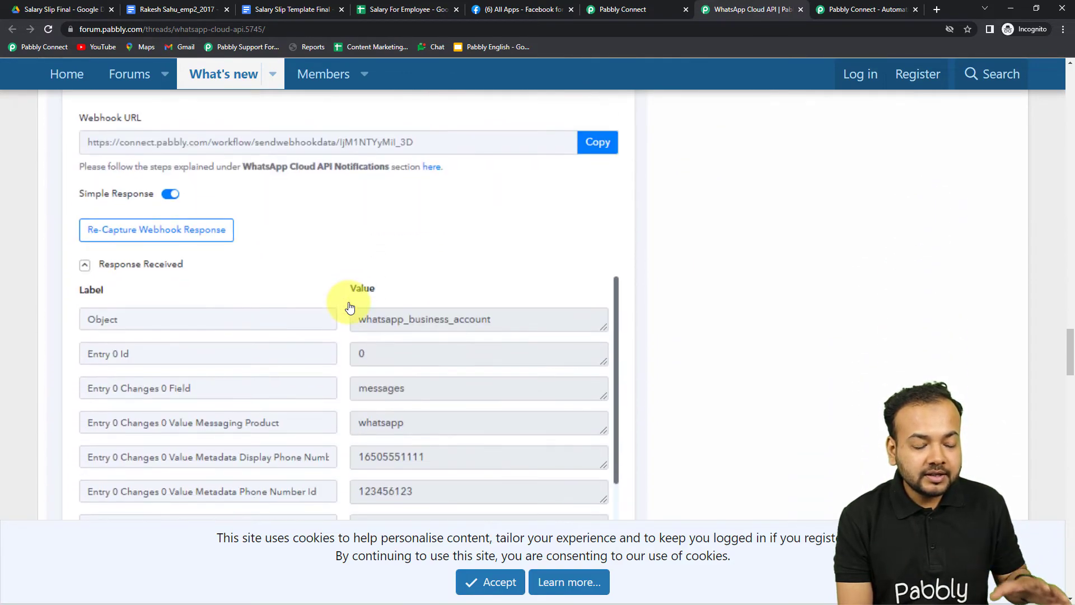
{"action": "scroll", "coordinate": [349, 307], "scroll_direction": "down", "scroll_amount": 13}
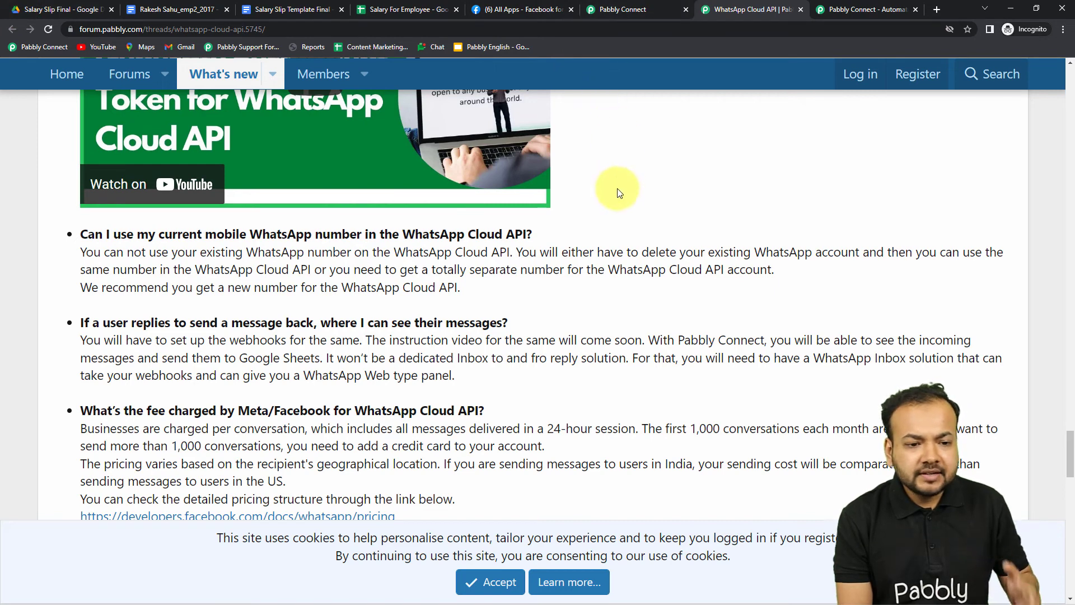
- Switch to Meta for Developers, open MyConnectMsg App, dismiss the Data Use Checkup notice and open WhatsApp's Getting Started page
{"action": "left_click", "coordinate": [599, 5]}
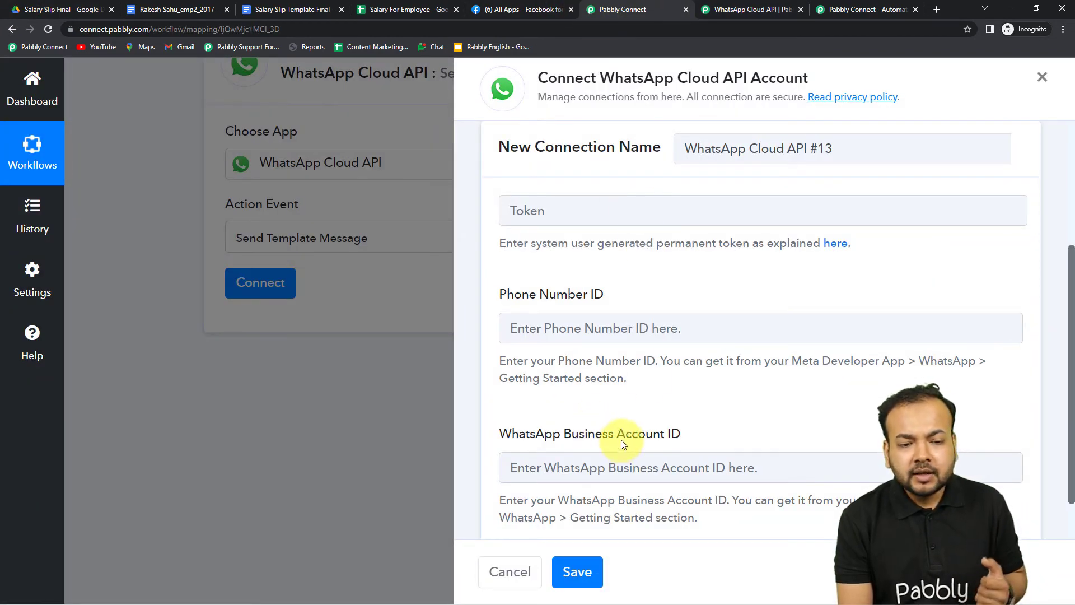
{"action": "left_click", "coordinate": [515, 11]}
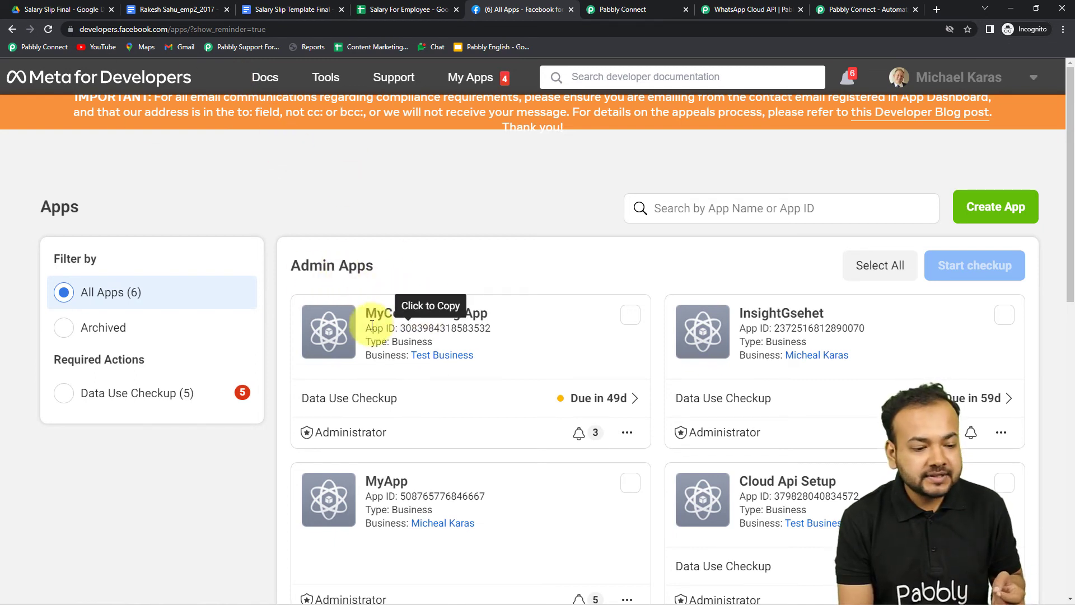
{"action": "left_click", "coordinate": [448, 319]}
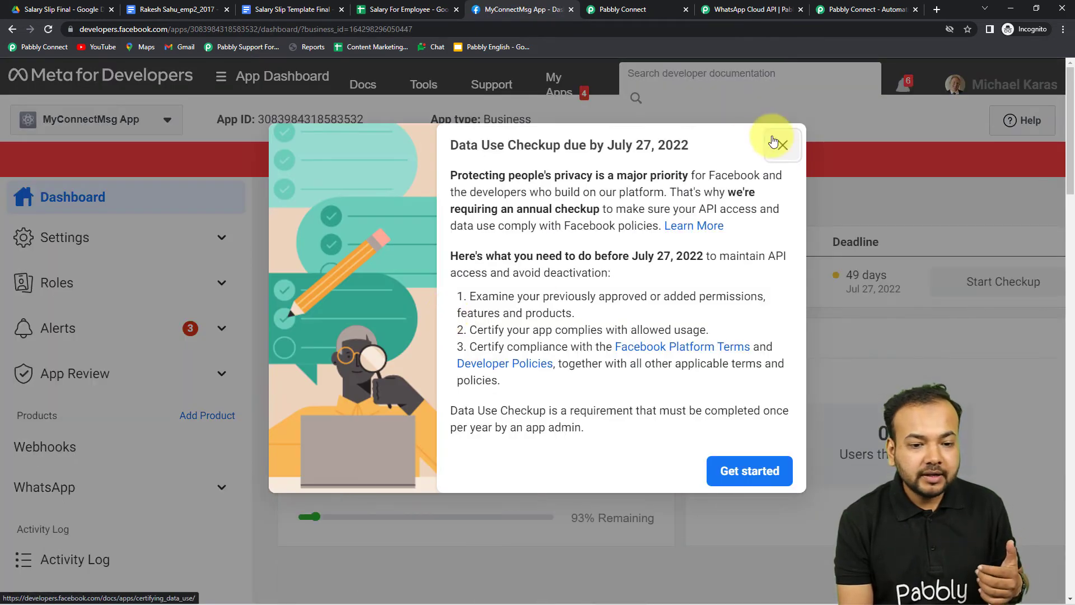
{"action": "left_click", "coordinate": [781, 146]}
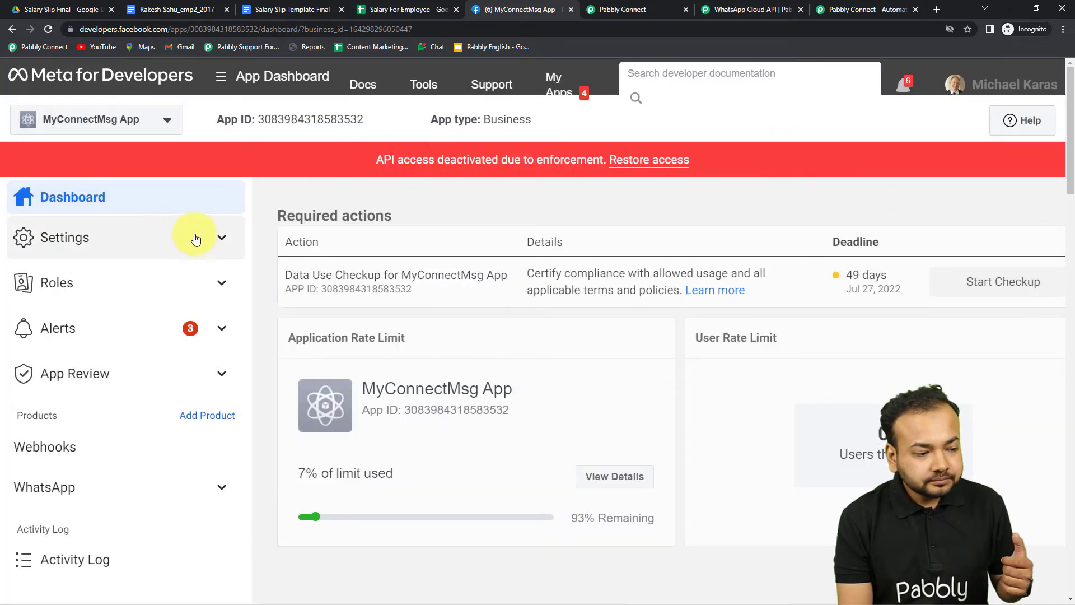
{"action": "scroll", "coordinate": [179, 297], "scroll_direction": "down", "scroll_amount": 1}
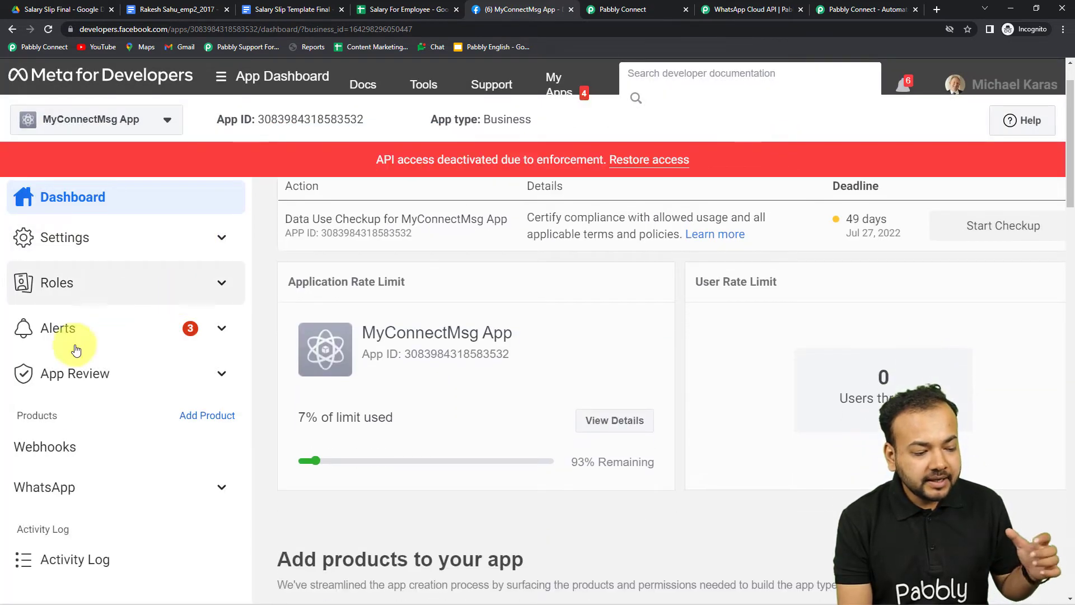
{"action": "left_click", "coordinate": [58, 500]}
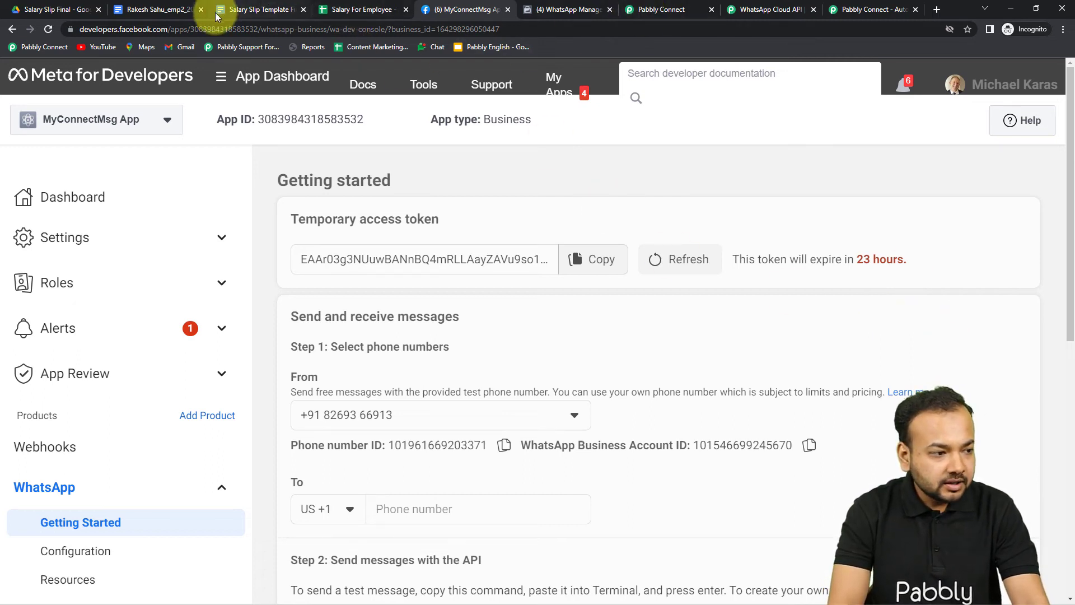
- Check the Pabbly forum guide's FAQ on generating a permanent token, and return to the Meta app page
{"action": "left_click", "coordinate": [761, 10]}
{"action": "scroll", "coordinate": [514, 257], "scroll_direction": "up", "scroll_amount": 4}
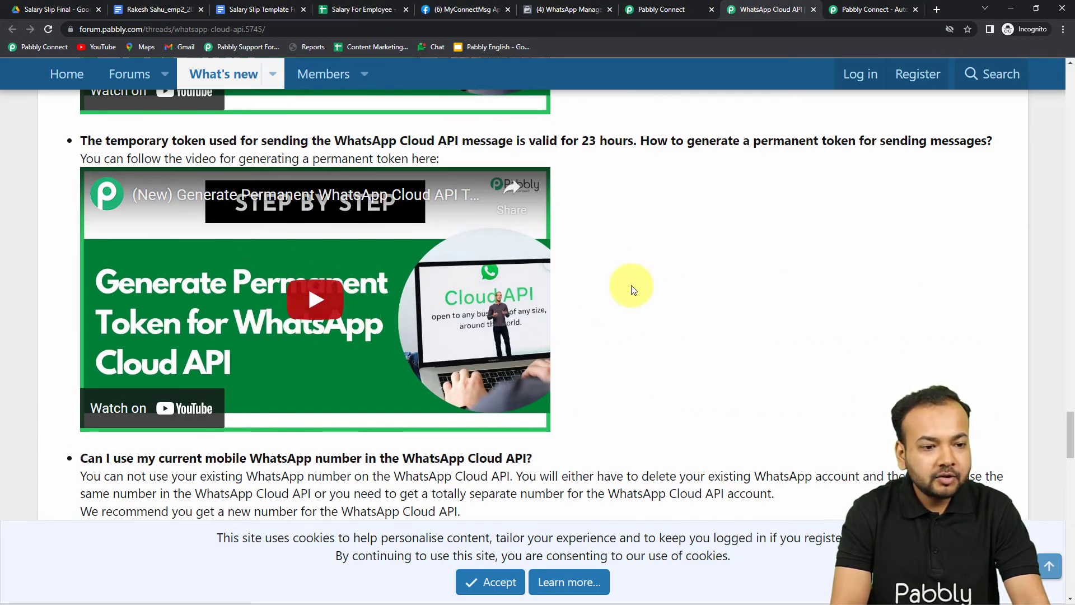
{"action": "left_click", "coordinate": [466, 11]}
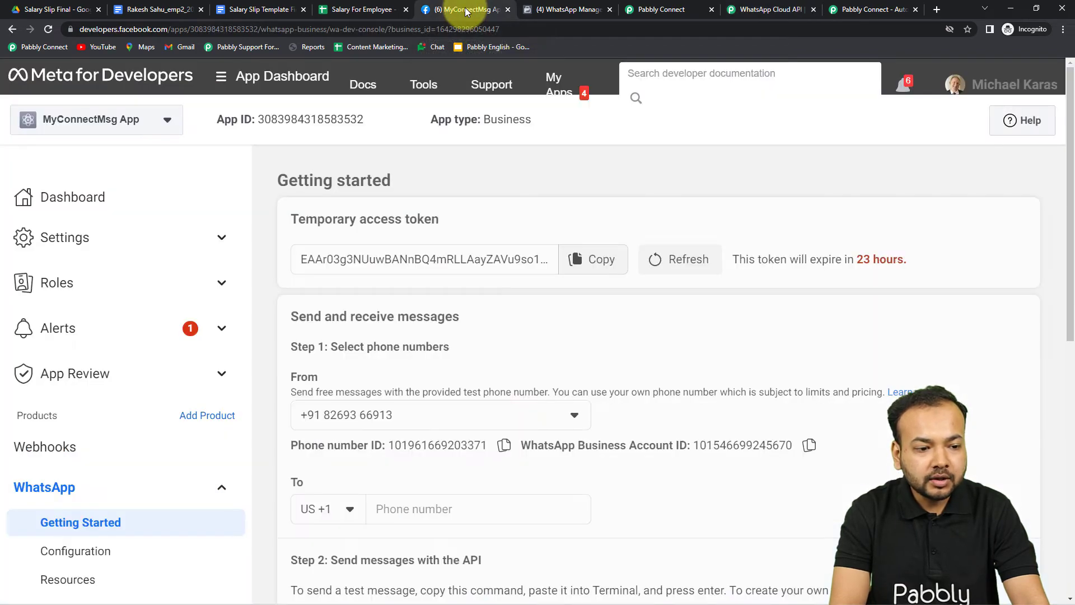
- Copy the Phone Number ID from the Meta app's Getting Started page and paste it into Pabbly Connect's new WhatsApp Cloud API connection
{"action": "scroll", "coordinate": [447, 233], "scroll_direction": "down", "scroll_amount": 2}
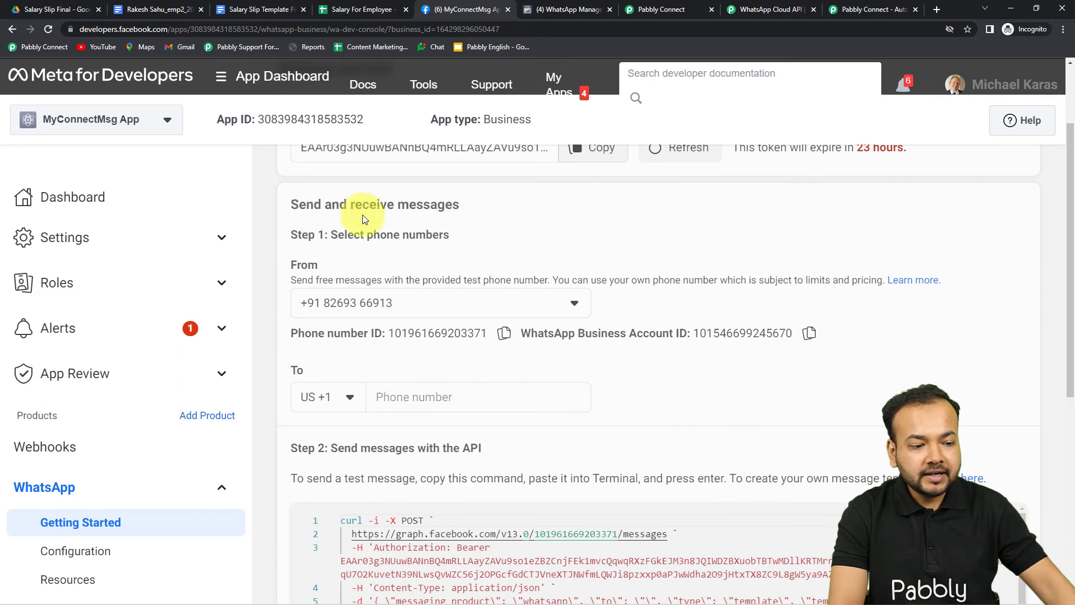
{"action": "scroll", "coordinate": [440, 224], "scroll_direction": "down", "scroll_amount": 2}
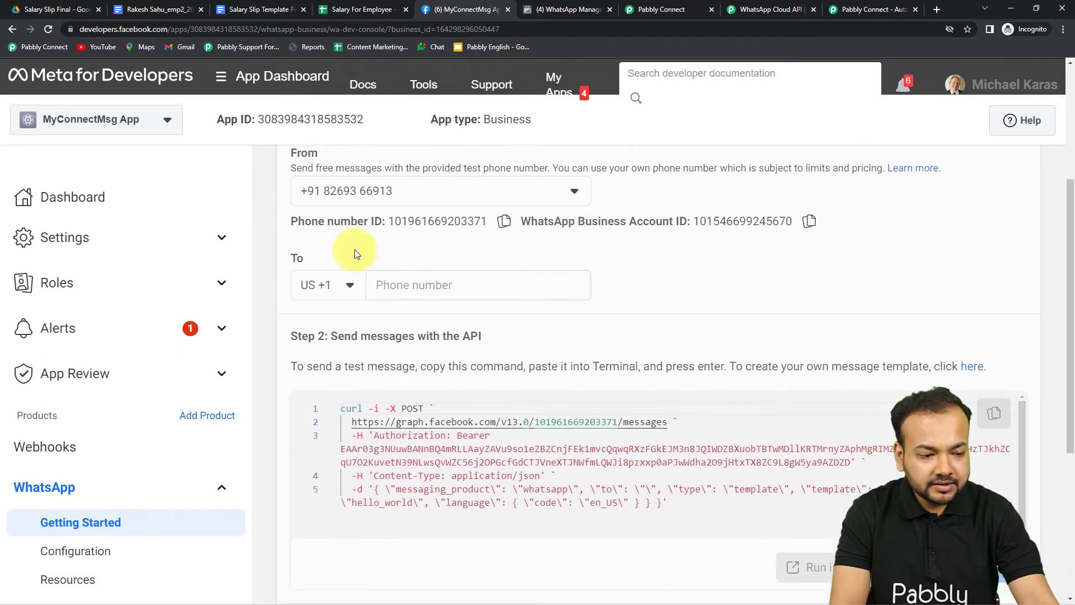
{"action": "left_click", "coordinate": [504, 221]}
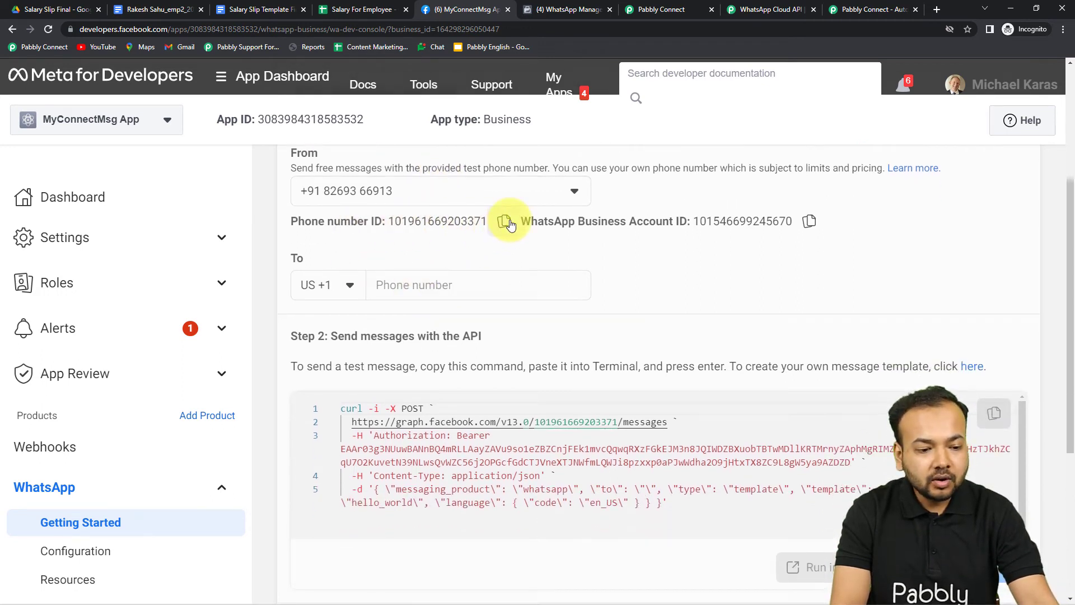
{"action": "left_click", "coordinate": [651, 10]}
{"action": "right_click", "coordinate": [583, 329]}
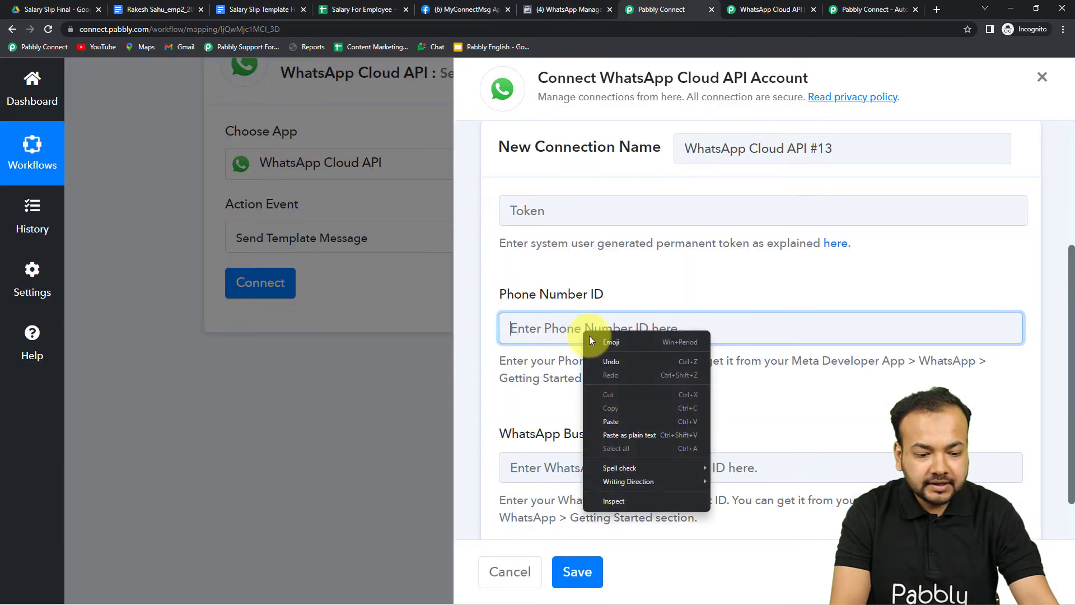
{"action": "left_click", "coordinate": [595, 433]}
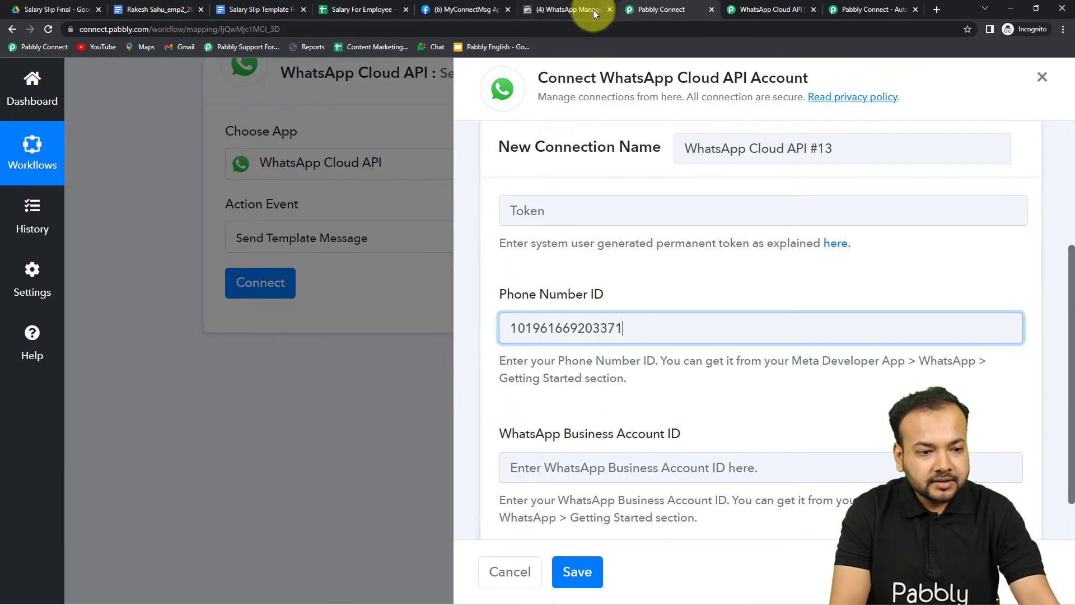
- Copy the WhatsApp Business Account ID from the Meta app's Getting Started page and paste it into Pabbly Connect's new WhatsApp Cloud API connection
{"action": "left_click", "coordinate": [572, 10]}
{"action": "left_click", "coordinate": [459, 10]}
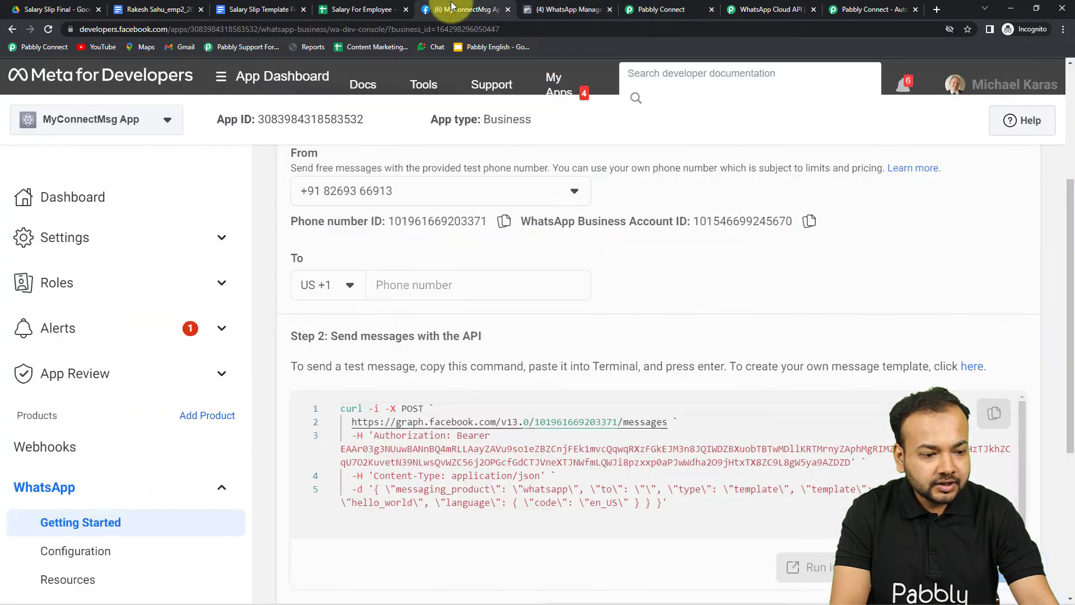
{"action": "scroll", "coordinate": [633, 250], "scroll_direction": "up", "scroll_amount": 2}
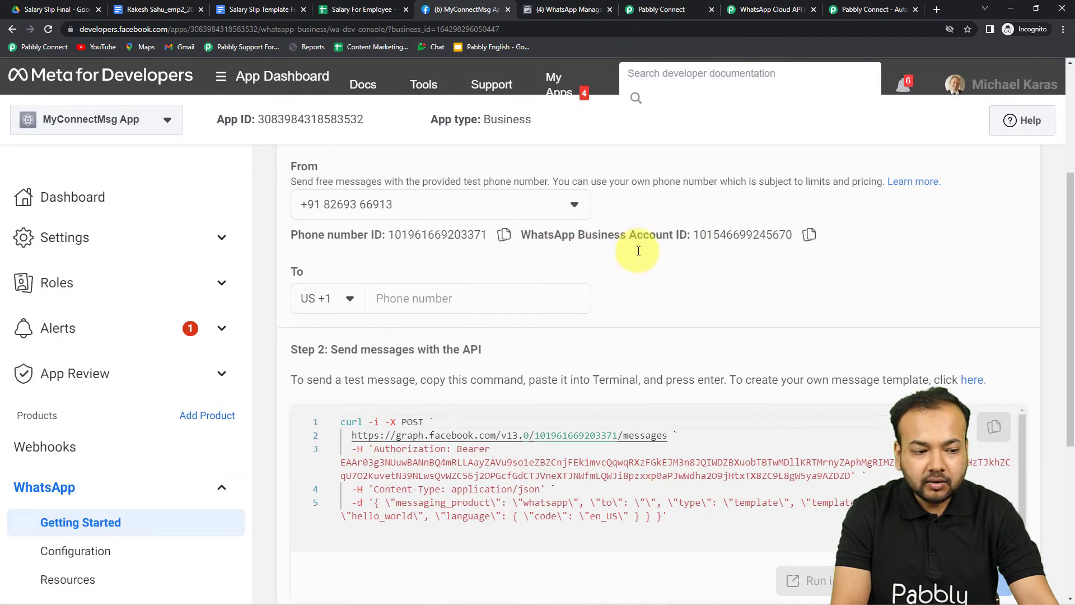
{"action": "left_click", "coordinate": [812, 334]}
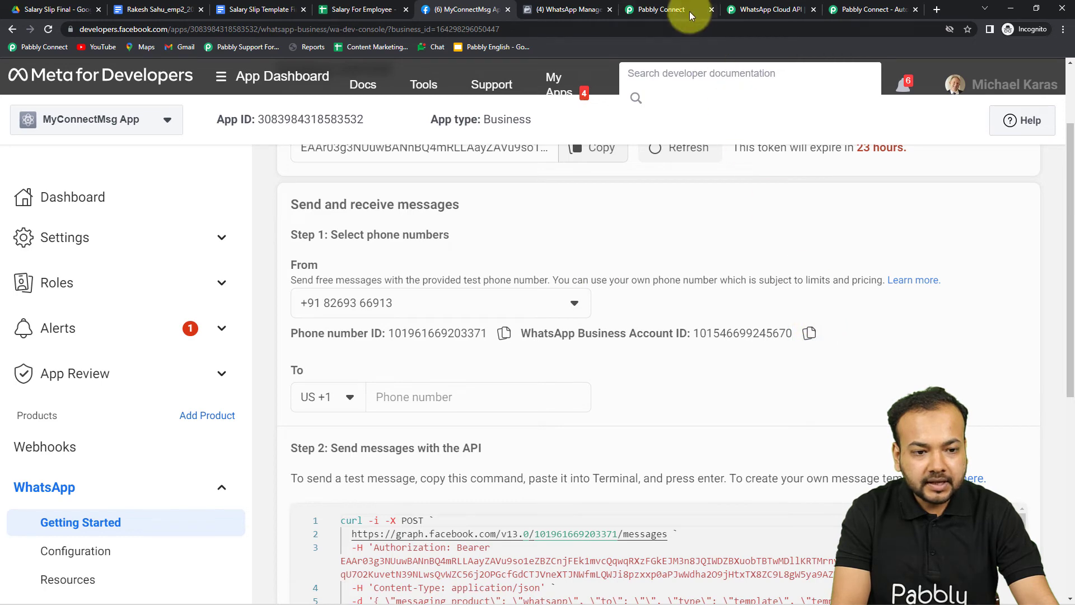
{"action": "left_click", "coordinate": [694, 11]}
{"action": "left_click", "coordinate": [597, 465]}
{"action": "right_click", "coordinate": [597, 455]}
{"action": "left_click", "coordinate": [631, 377]}
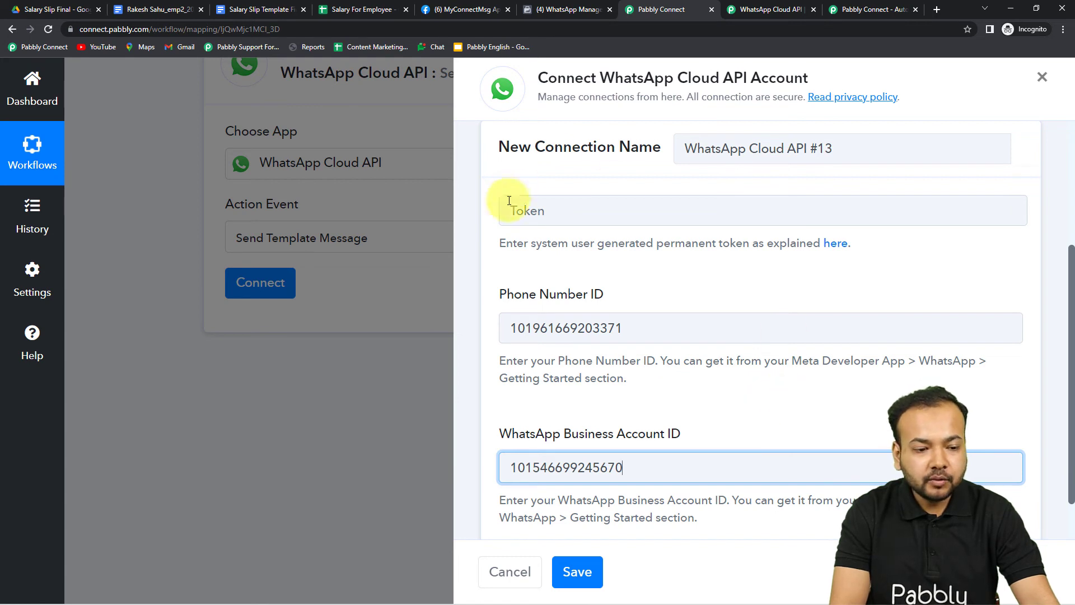
- Switch to an existing WhatsApp Cloud API connection, choose WhatsApp Cloud API Final, and save it for the Send Template Message action
{"action": "scroll", "coordinate": [723, 287], "scroll_direction": "down", "scroll_amount": 1}
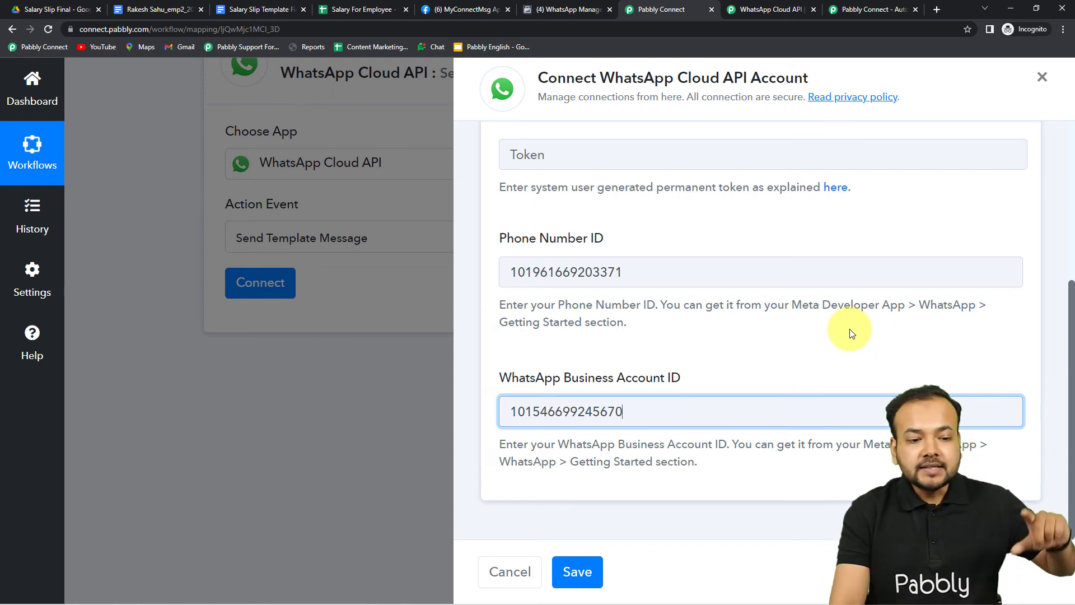
{"action": "scroll", "coordinate": [852, 333], "scroll_direction": "up", "scroll_amount": 4}
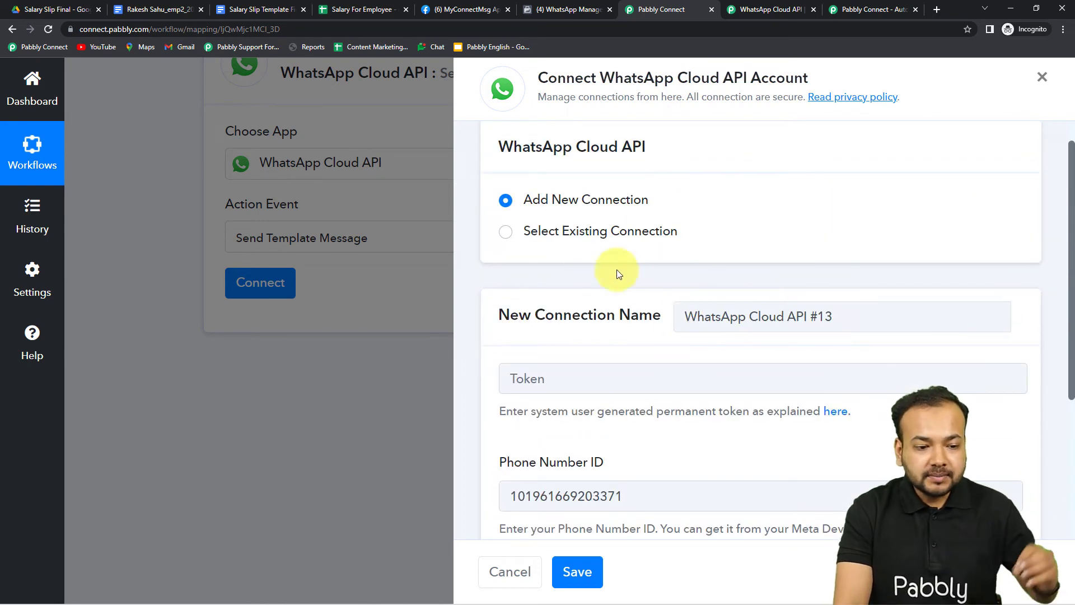
{"action": "scroll", "coordinate": [659, 261], "scroll_direction": "down", "scroll_amount": 2}
{"action": "scroll", "coordinate": [658, 264], "scroll_direction": "down", "scroll_amount": 1}
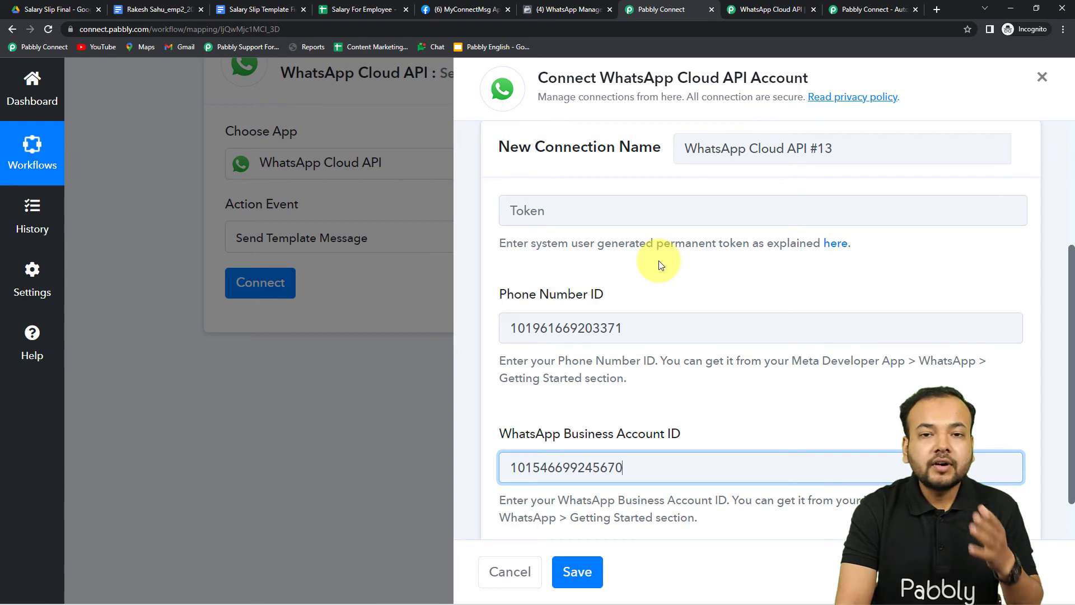
{"action": "scroll", "coordinate": [660, 264], "scroll_direction": "up", "scroll_amount": 3}
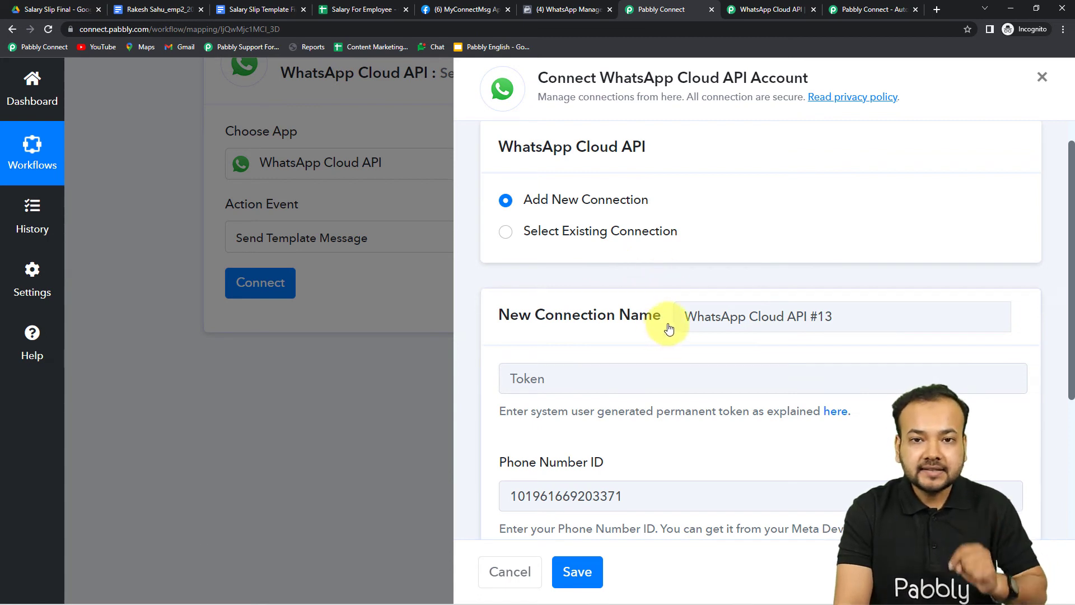
{"action": "left_click", "coordinate": [505, 233]}
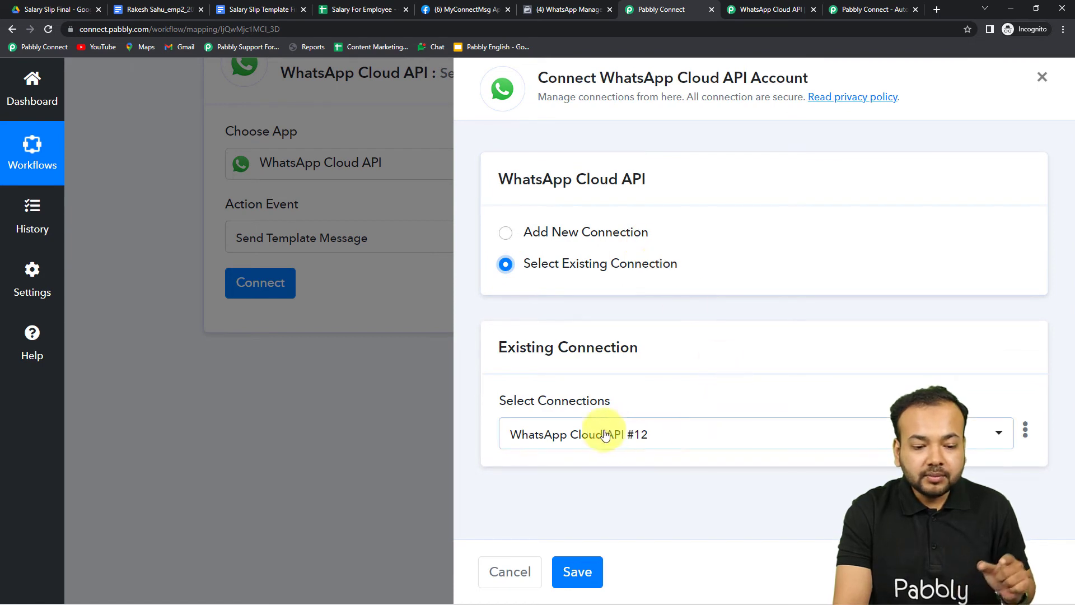
{"action": "left_click", "coordinate": [663, 438]}
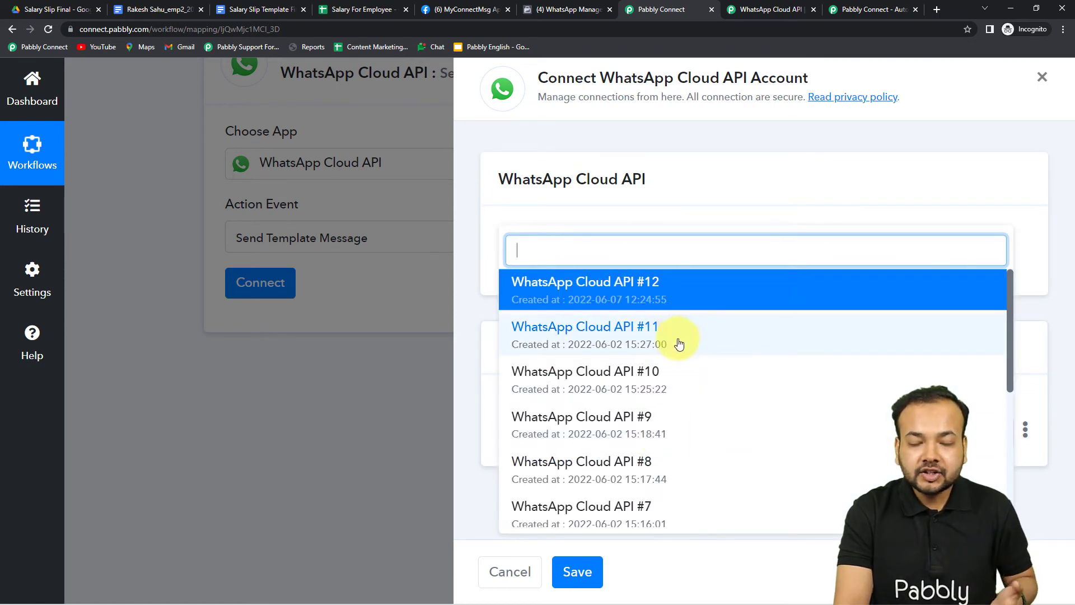
{"action": "scroll", "coordinate": [679, 344], "scroll_direction": "down", "scroll_amount": 5}
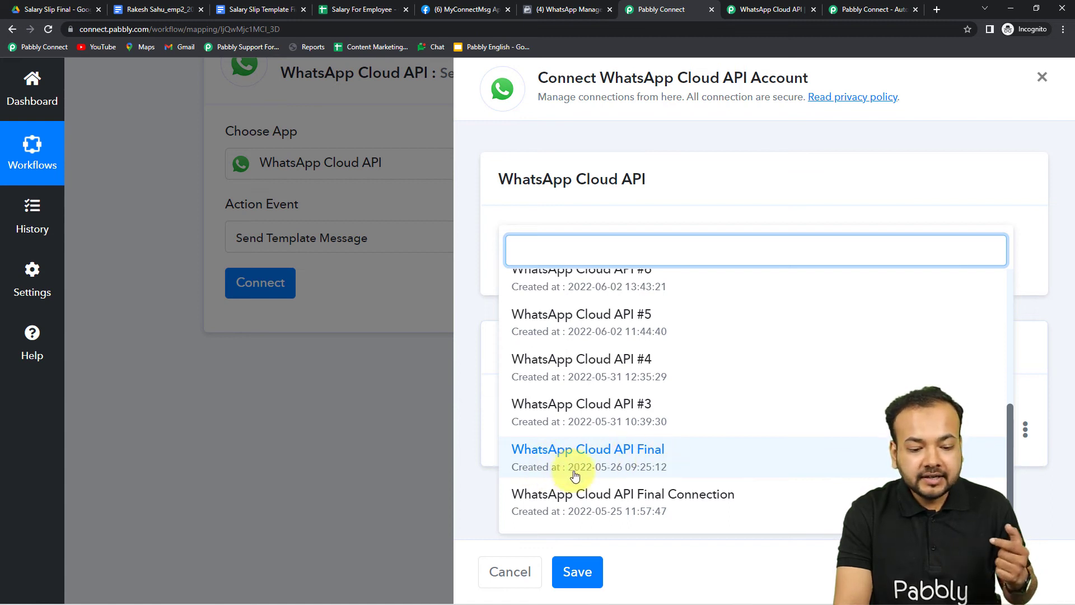
{"action": "left_click", "coordinate": [630, 461]}
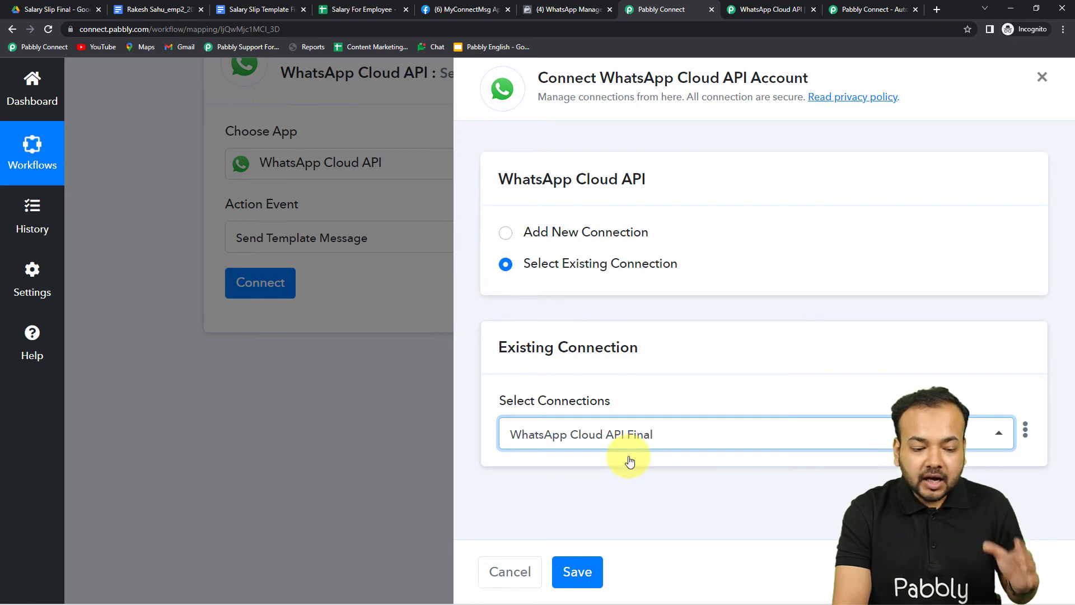
{"action": "left_click", "coordinate": [578, 572]}
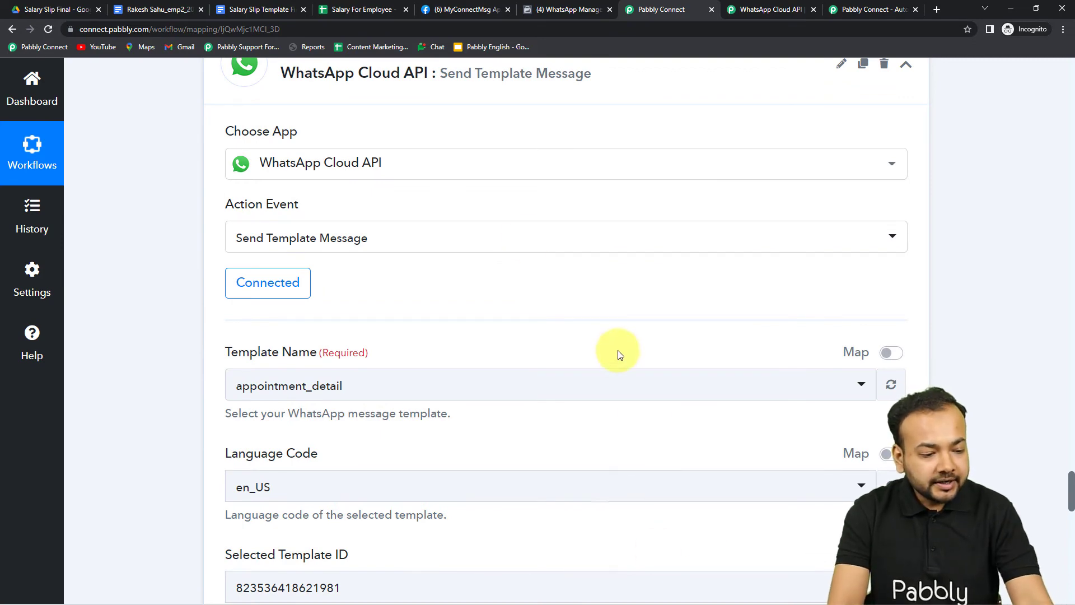
- Review the Send Template Message fields for template name, language code, template ID, recipient mobile number and body values
{"action": "scroll", "coordinate": [468, 213], "scroll_direction": "down", "scroll_amount": 3}
{"action": "scroll", "coordinate": [468, 215], "scroll_direction": "down", "scroll_amount": 3}
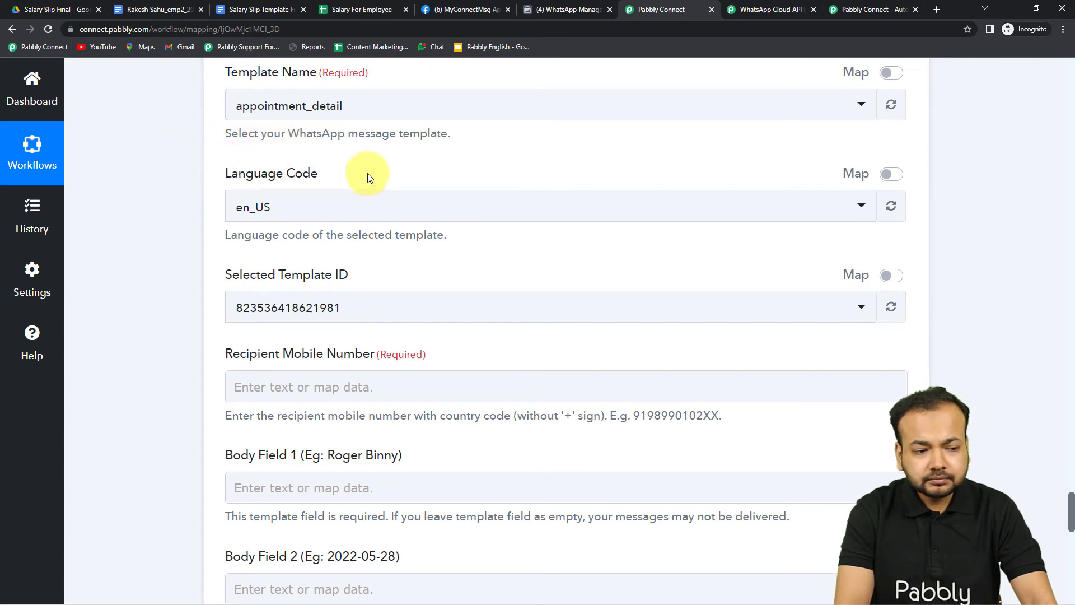
{"action": "scroll", "coordinate": [372, 175], "scroll_direction": "up", "scroll_amount": 1}
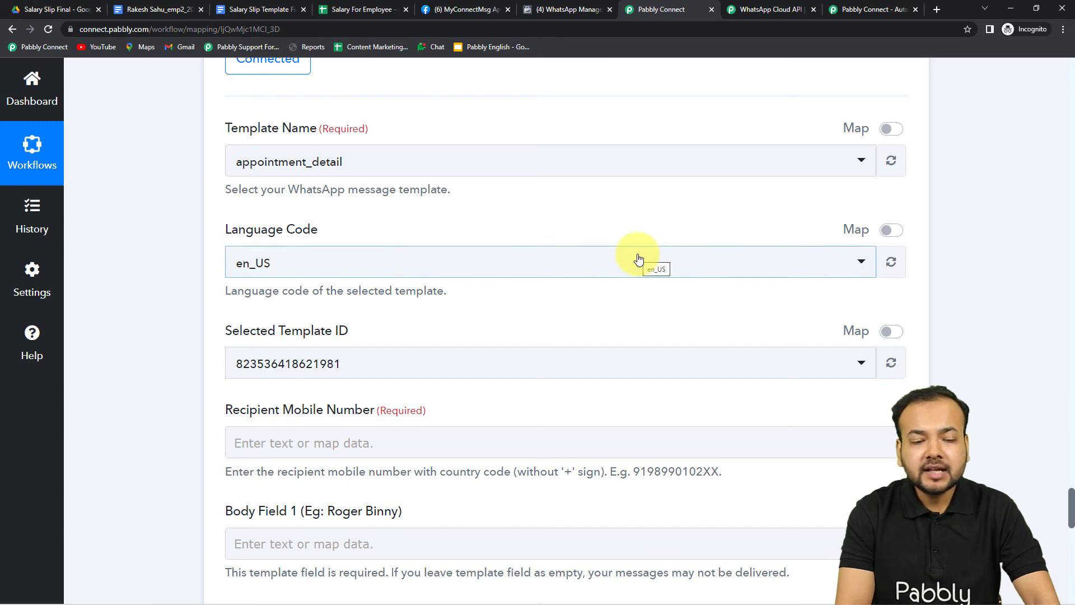
- Locate the message template creation link on the Meta app's Getting Started page, and return to WhatsApp Manager's Message templates
{"action": "left_click", "coordinate": [566, 11]}
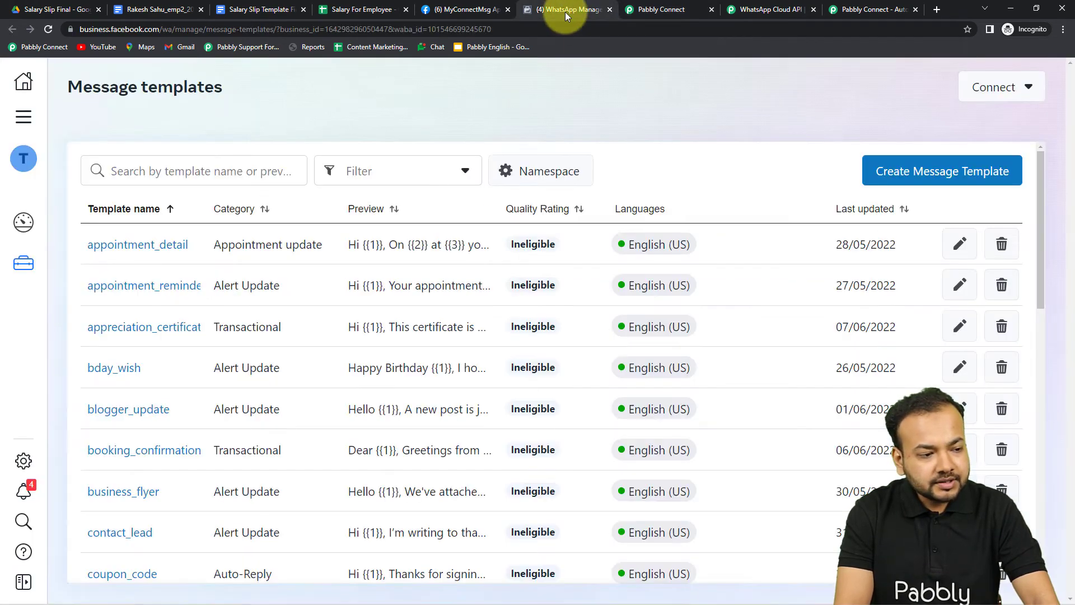
{"action": "left_click", "coordinate": [457, 12]}
{"action": "scroll", "coordinate": [579, 283], "scroll_direction": "up", "scroll_amount": 2}
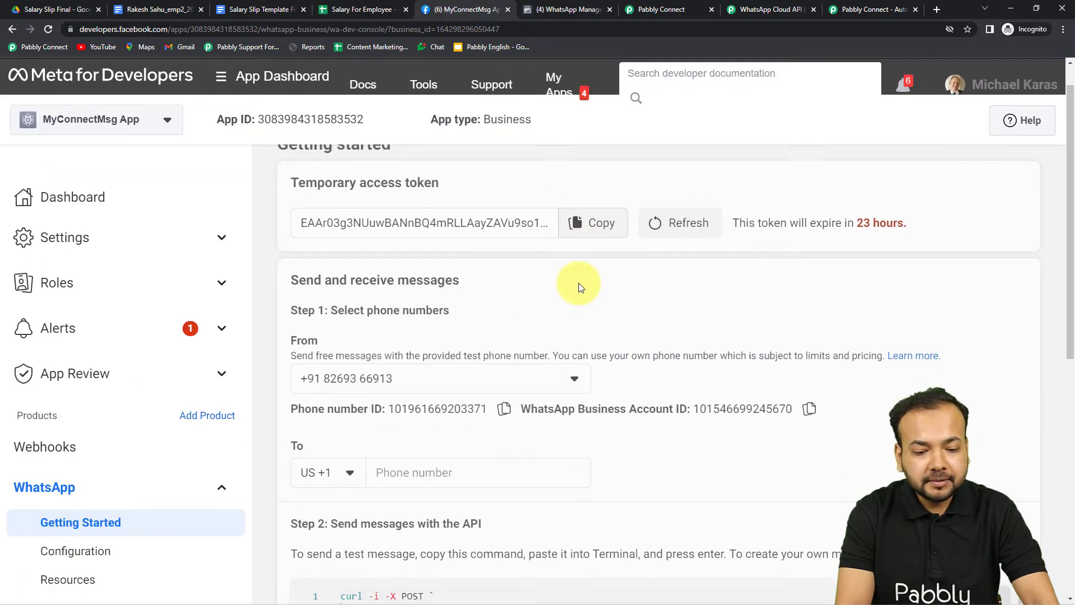
{"action": "scroll", "coordinate": [579, 283], "scroll_direction": "down", "scroll_amount": 5}
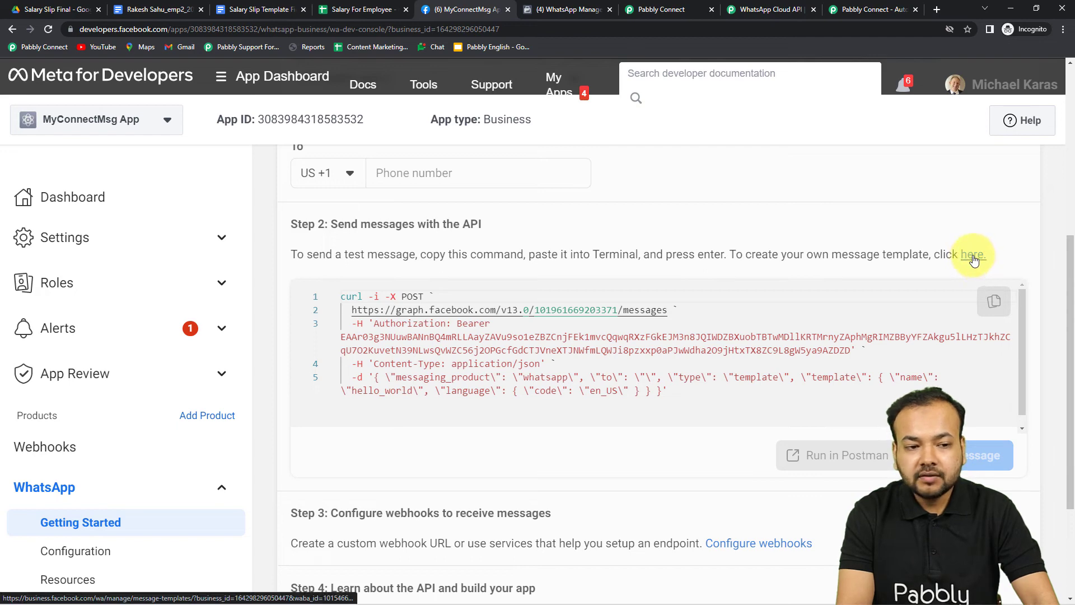
{"action": "left_click", "coordinate": [567, 10]}
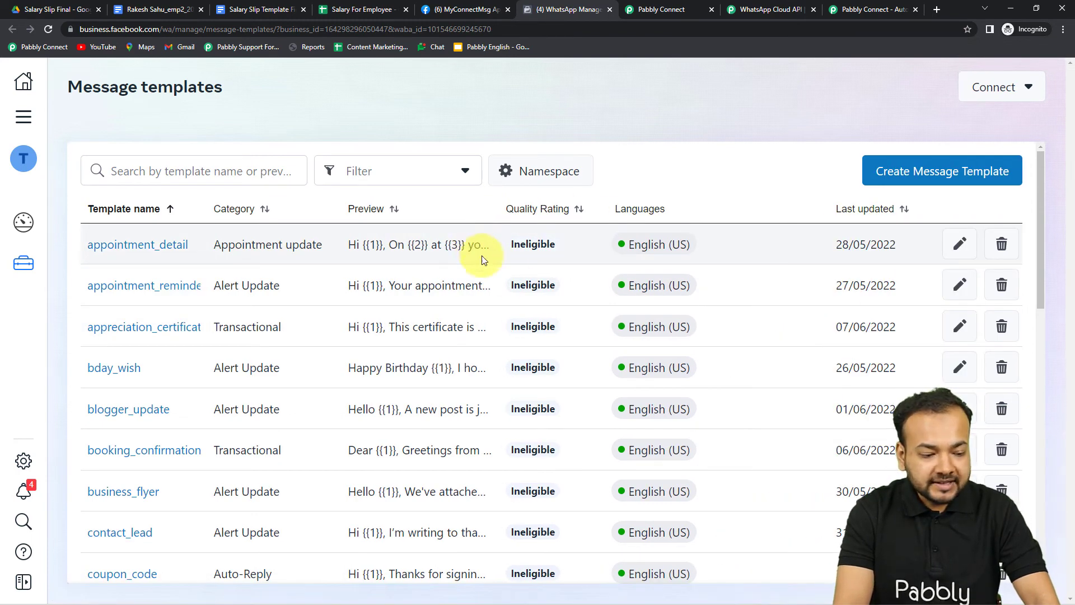
- Expand the message templates list in WhatsApp Manager, find the salary_slip template and open it
{"action": "mouse_move", "coordinate": [677, 329]}
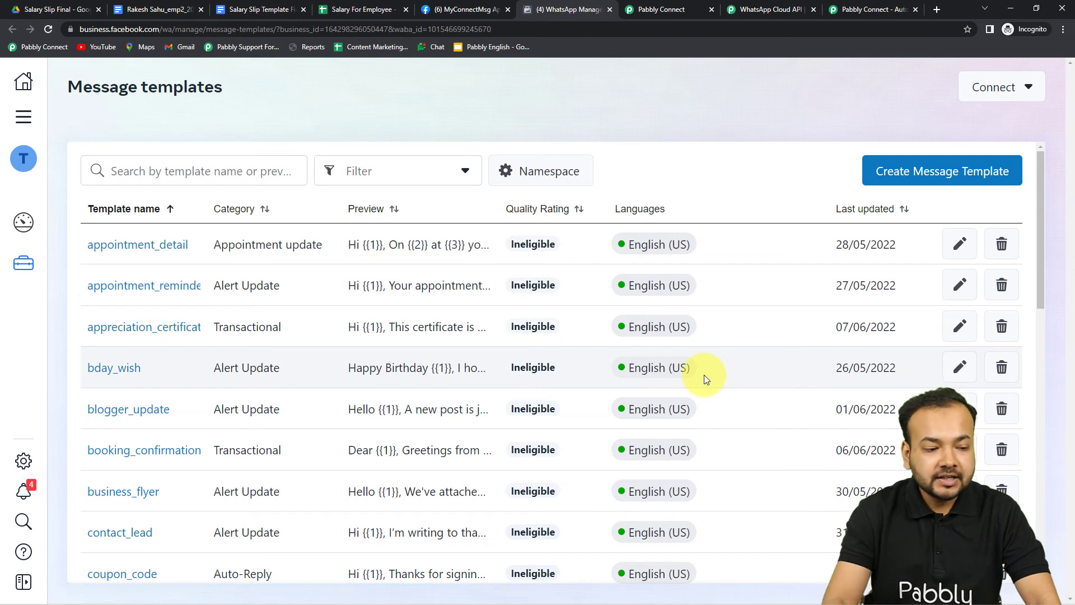
{"action": "scroll", "coordinate": [506, 383], "scroll_direction": "down", "scroll_amount": 2}
{"action": "scroll", "coordinate": [506, 383], "scroll_direction": "down", "scroll_amount": 4}
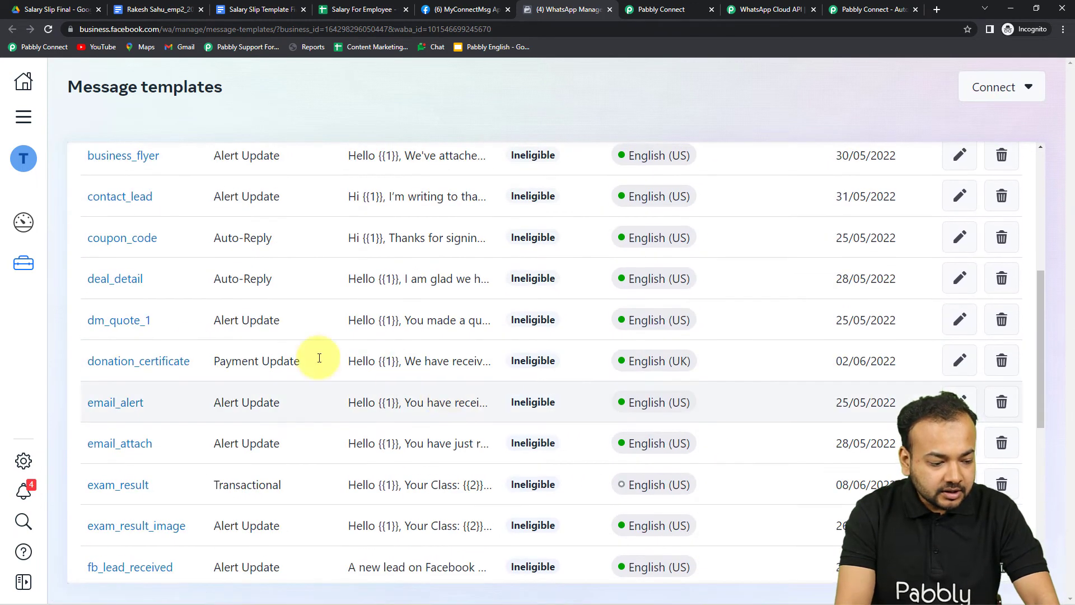
{"action": "scroll", "coordinate": [185, 361], "scroll_direction": "down", "scroll_amount": 3}
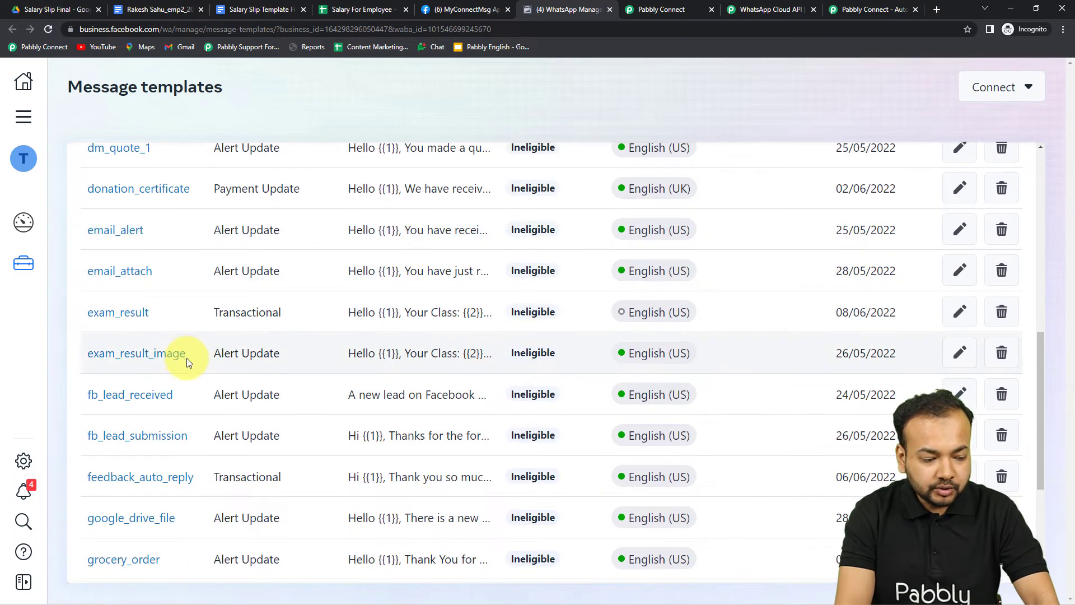
{"action": "scroll", "coordinate": [186, 361], "scroll_direction": "down", "scroll_amount": 4}
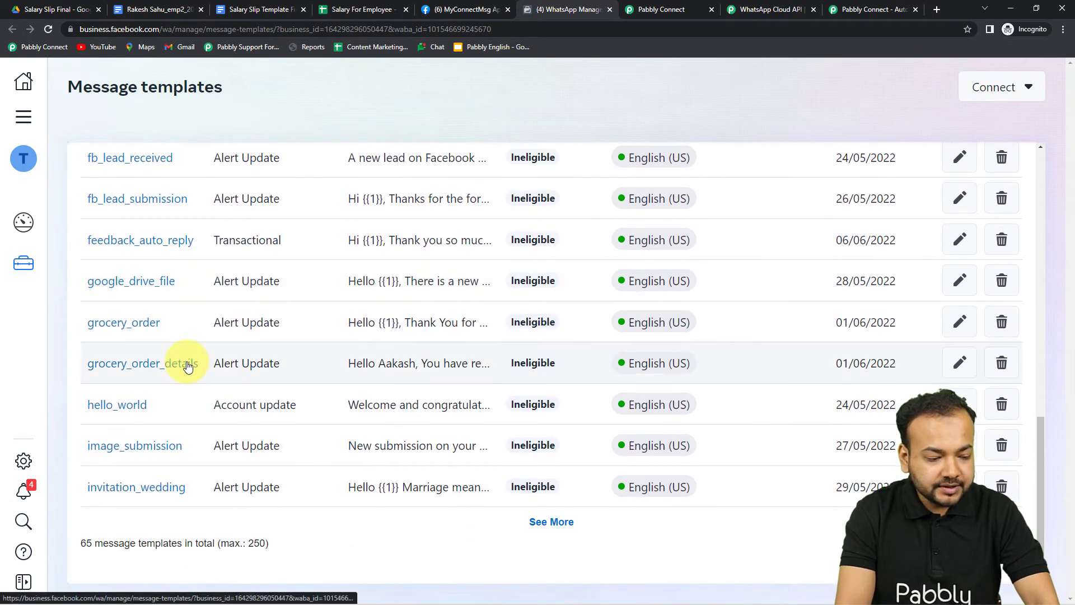
{"action": "left_click", "coordinate": [560, 529]}
{"action": "scroll", "coordinate": [348, 394], "scroll_direction": "down", "scroll_amount": 3}
{"action": "scroll", "coordinate": [348, 393], "scroll_direction": "down", "scroll_amount": 8}
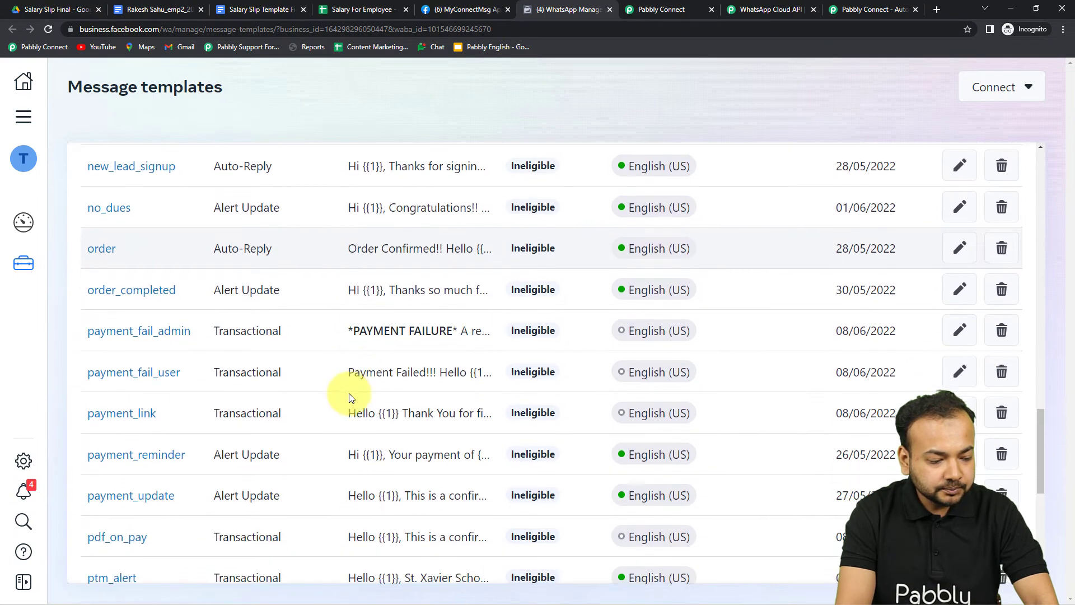
{"action": "scroll", "coordinate": [351, 397], "scroll_direction": "down", "scroll_amount": 6}
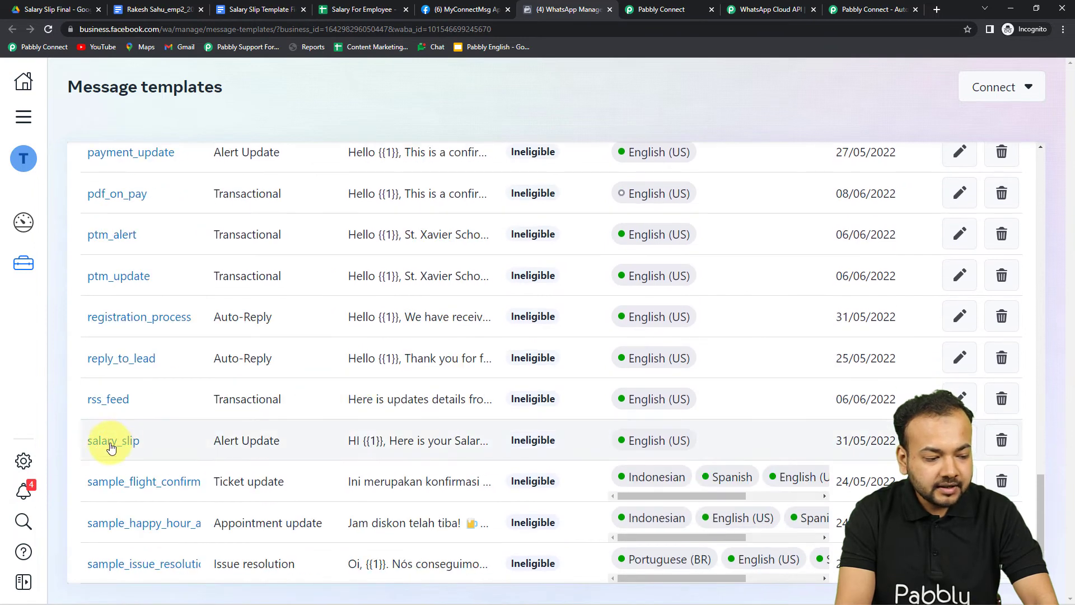
{"action": "left_click", "coordinate": [96, 448]}
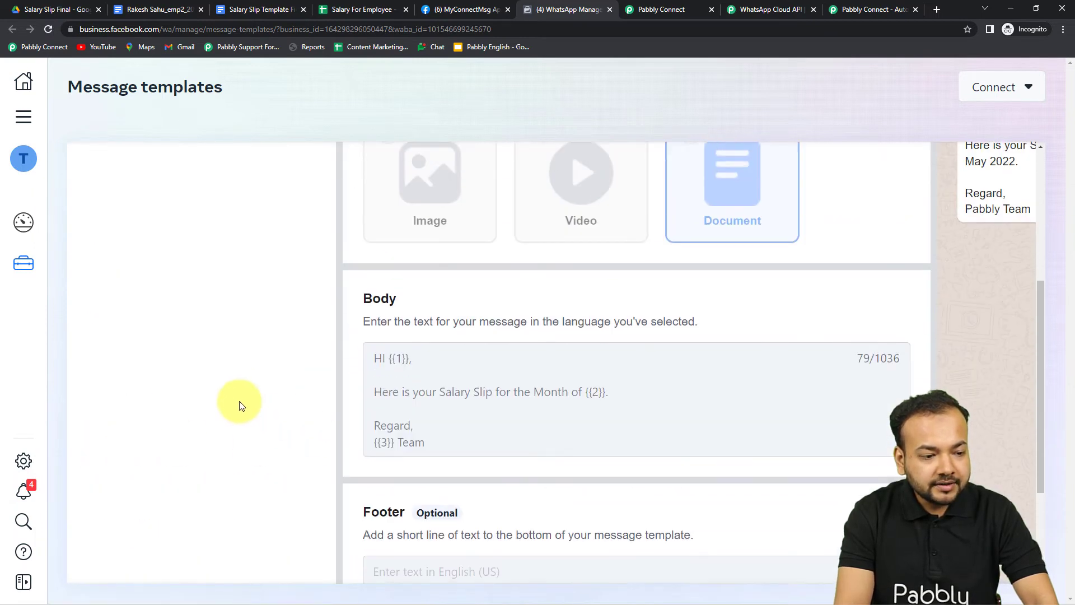
- Examine the salary_slip template's document header, message preview, body variables {{1}}, {{2}} and {{3}}, footer and buttons
{"action": "scroll", "coordinate": [241, 406], "scroll_direction": "up", "scroll_amount": 5}
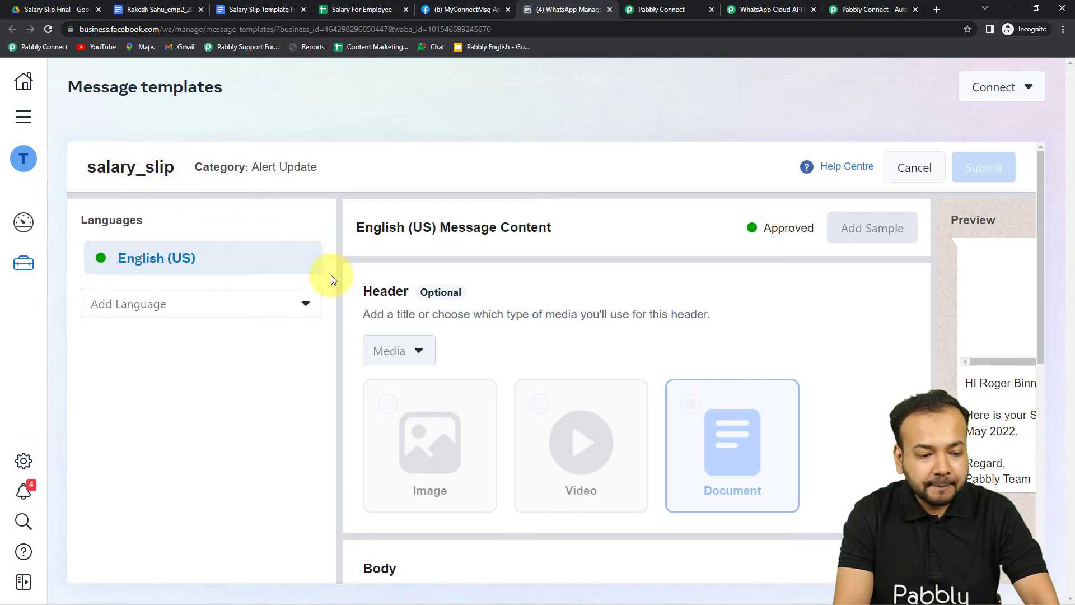
{"action": "scroll", "coordinate": [545, 422], "scroll_direction": "down", "scroll_amount": 8}
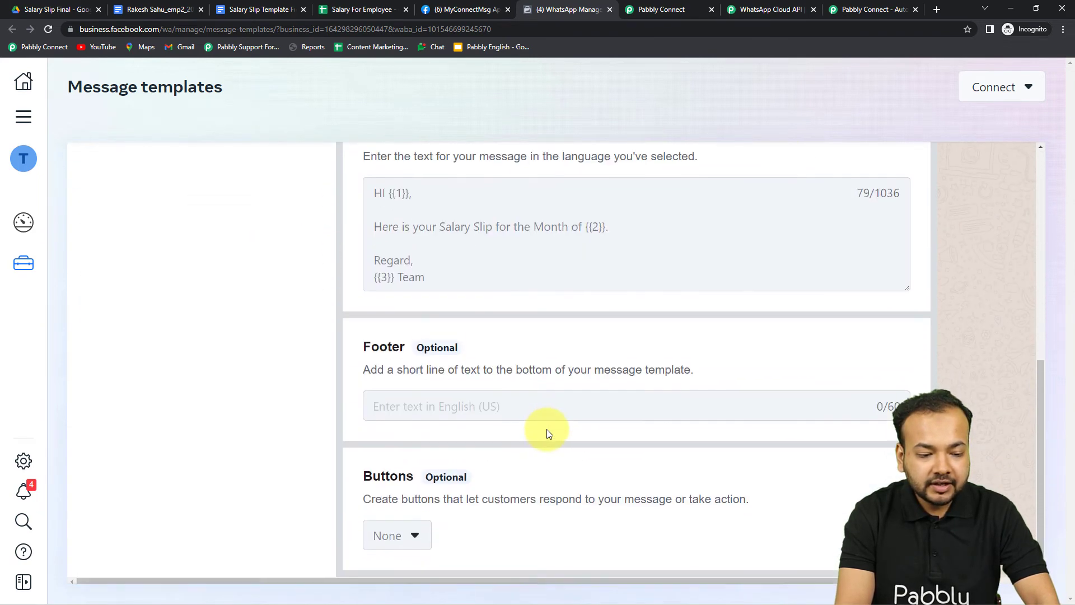
{"action": "left_click_drag", "start_coordinate": [647, 577], "coordinate": [818, 576]}
{"action": "scroll", "coordinate": [886, 448], "scroll_direction": "up", "scroll_amount": 8}
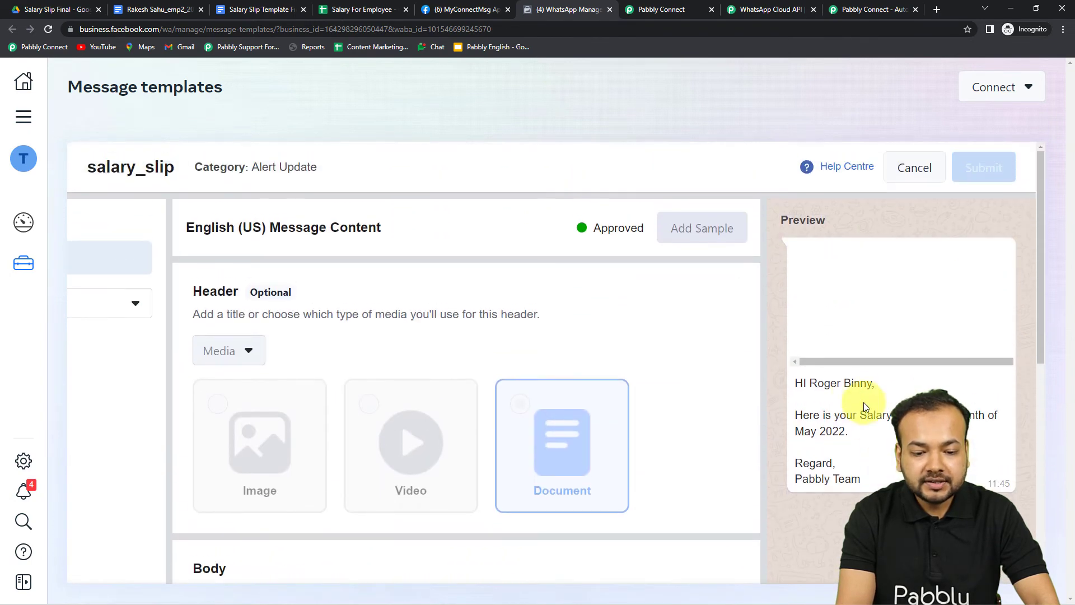
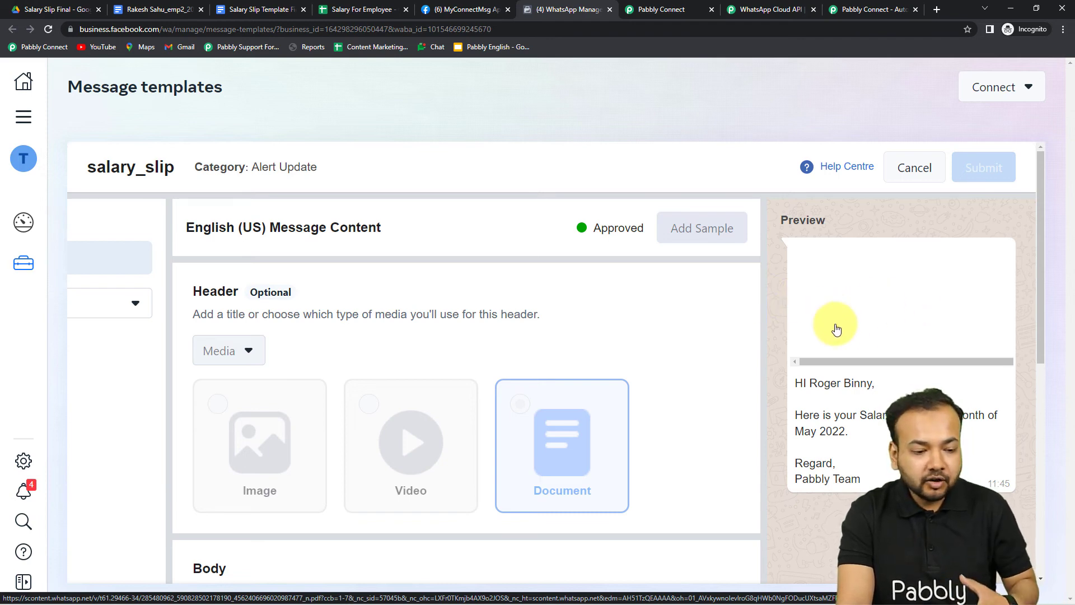
{"action": "scroll", "coordinate": [783, 352], "scroll_direction": "down", "scroll_amount": 3}
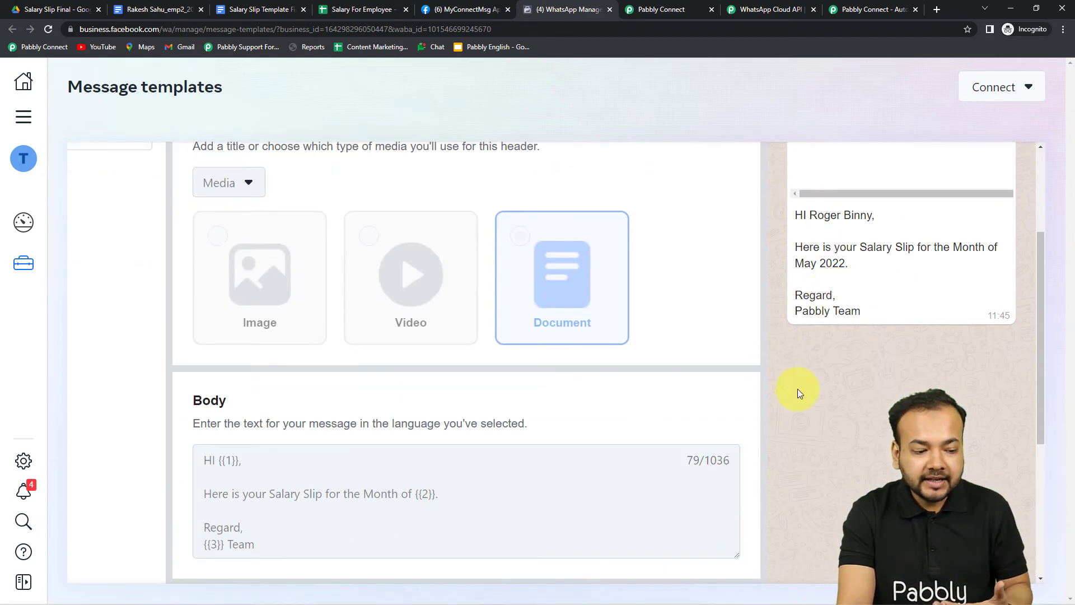
{"action": "scroll", "coordinate": [795, 415], "scroll_direction": "down", "scroll_amount": 2}
{"action": "scroll", "coordinate": [794, 414], "scroll_direction": "up", "scroll_amount": 3}
{"action": "scroll", "coordinate": [794, 415], "scroll_direction": "down", "scroll_amount": 2}
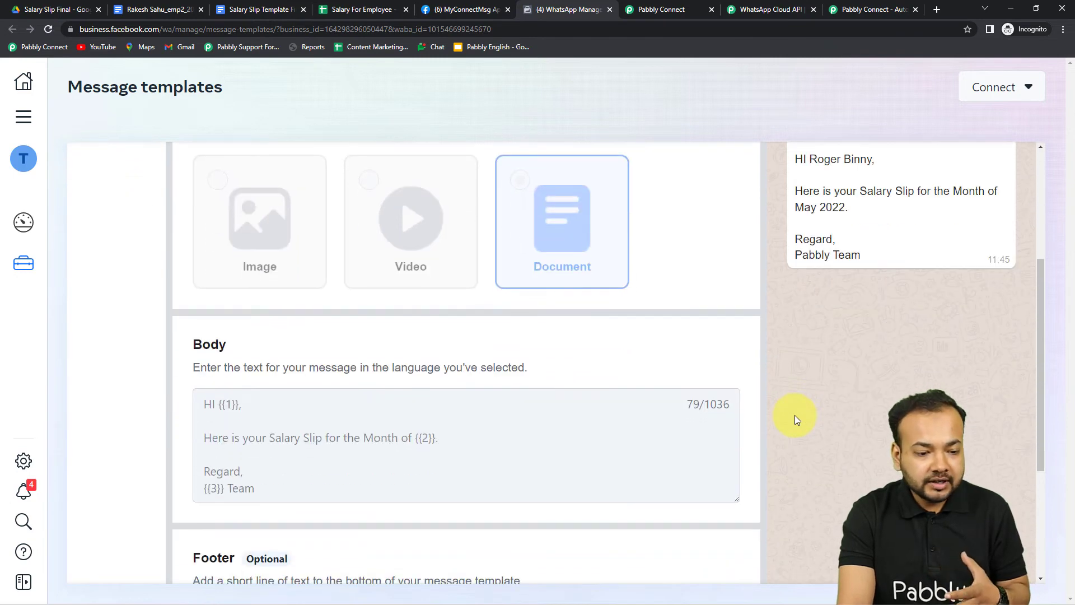
{"action": "scroll", "coordinate": [795, 419], "scroll_direction": "down", "scroll_amount": 1}
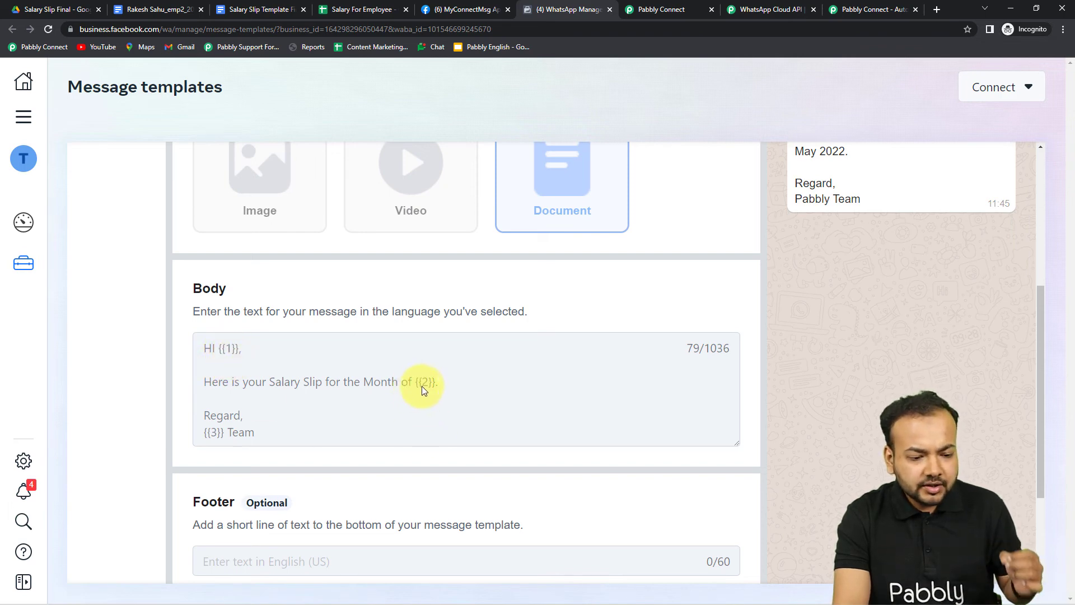
{"action": "scroll", "coordinate": [213, 441], "scroll_direction": "down", "scroll_amount": 1}
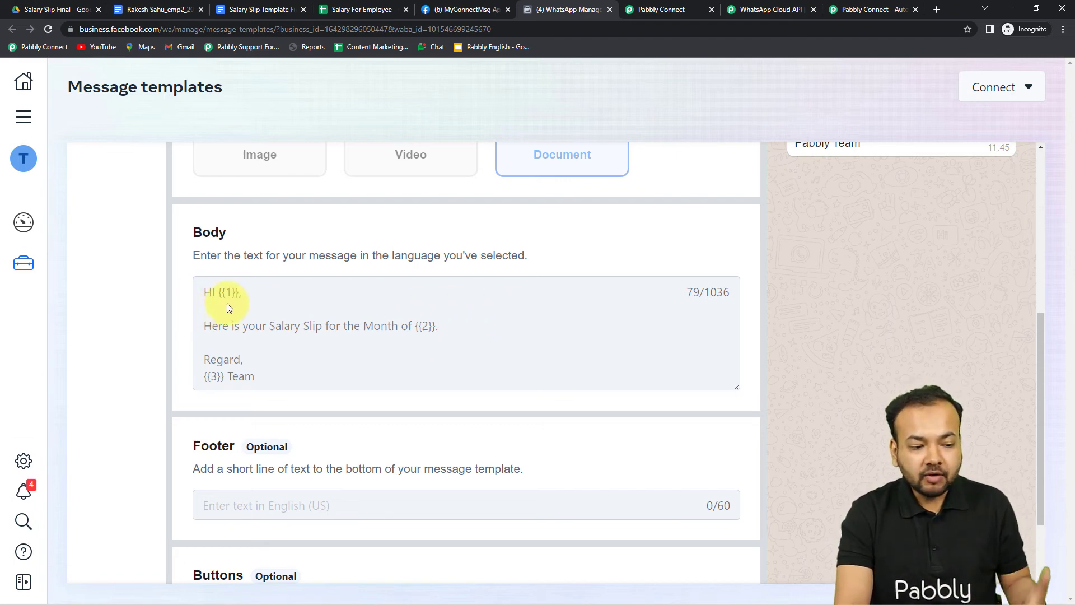
{"action": "scroll", "coordinate": [233, 303], "scroll_direction": "down", "scroll_amount": 1}
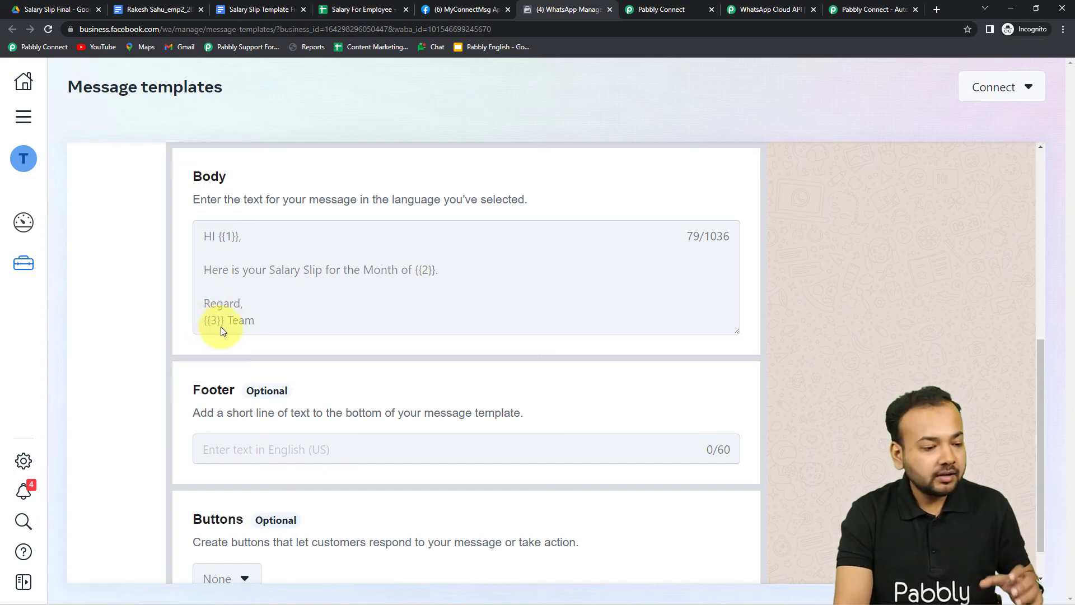
- Start a new message template in the Marketing category with the template name "name"
{"action": "scroll", "coordinate": [465, 346], "scroll_direction": "up", "scroll_amount": 1}
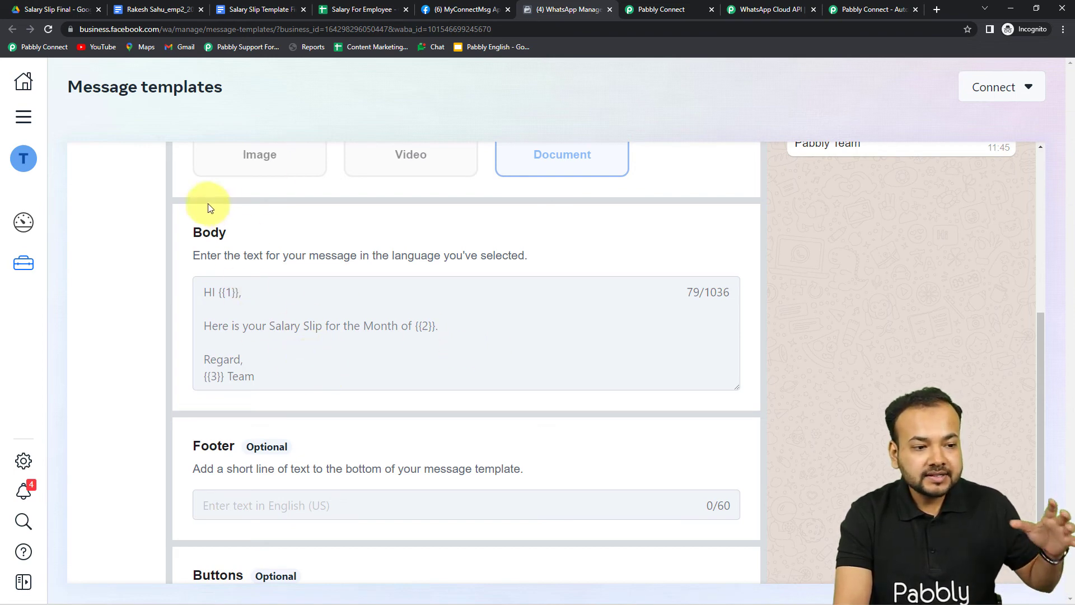
{"action": "scroll", "coordinate": [882, 375], "scroll_direction": "up", "scroll_amount": 6}
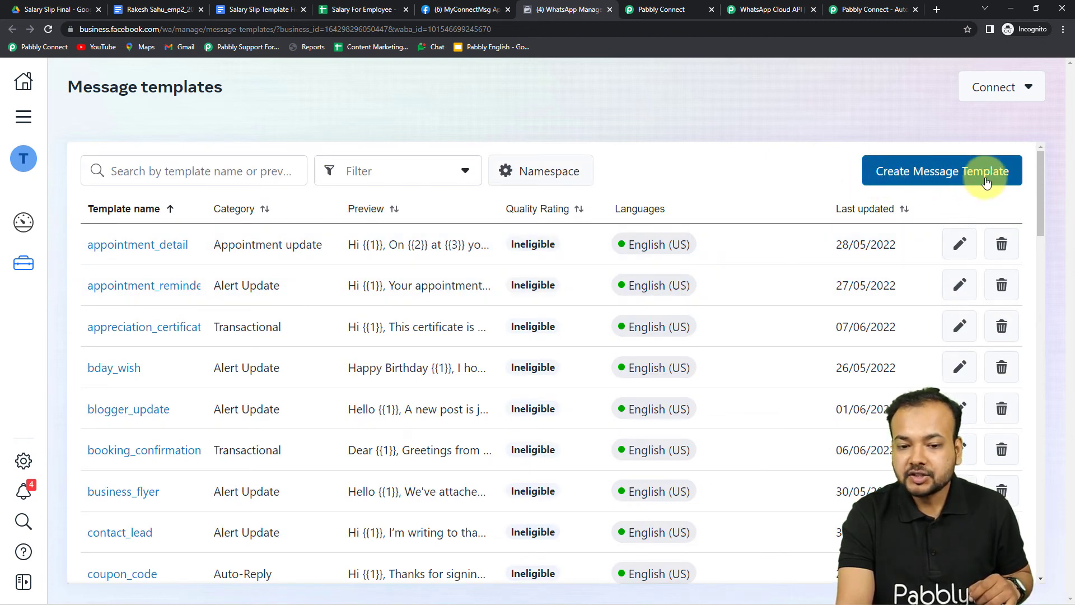
{"action": "left_click", "coordinate": [950, 174]}
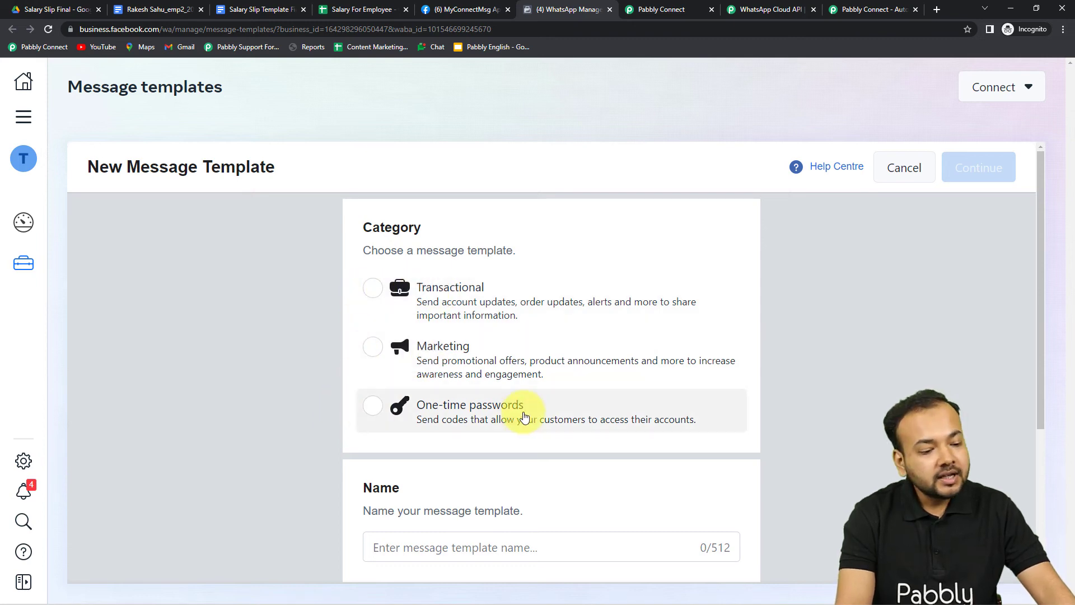
{"action": "left_click", "coordinate": [373, 349]}
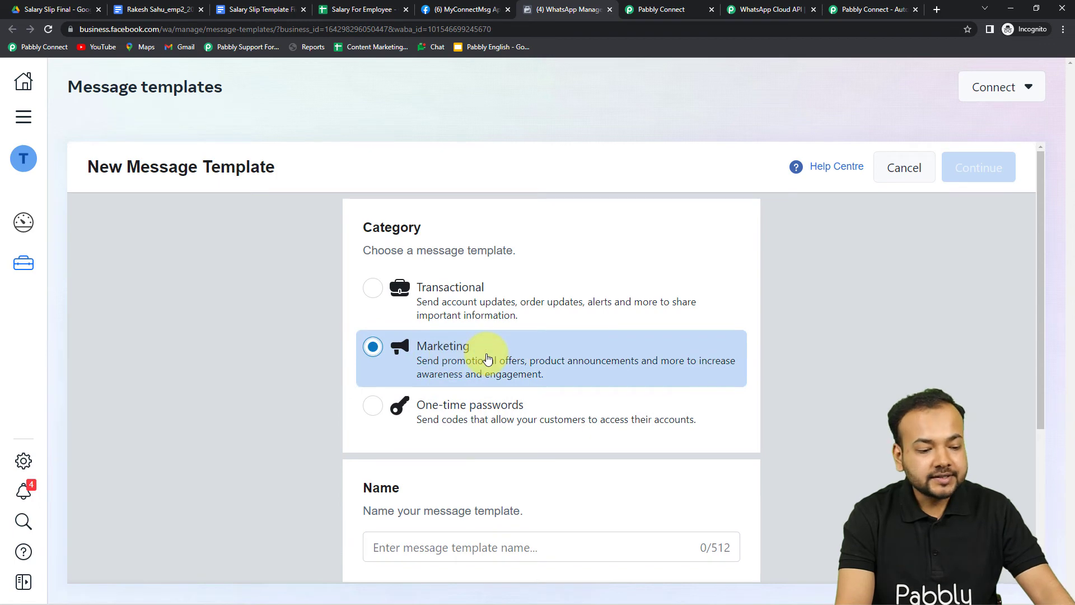
{"action": "scroll", "coordinate": [409, 353], "scroll_direction": "down", "scroll_amount": 3}
{"action": "left_click", "coordinate": [447, 381]}
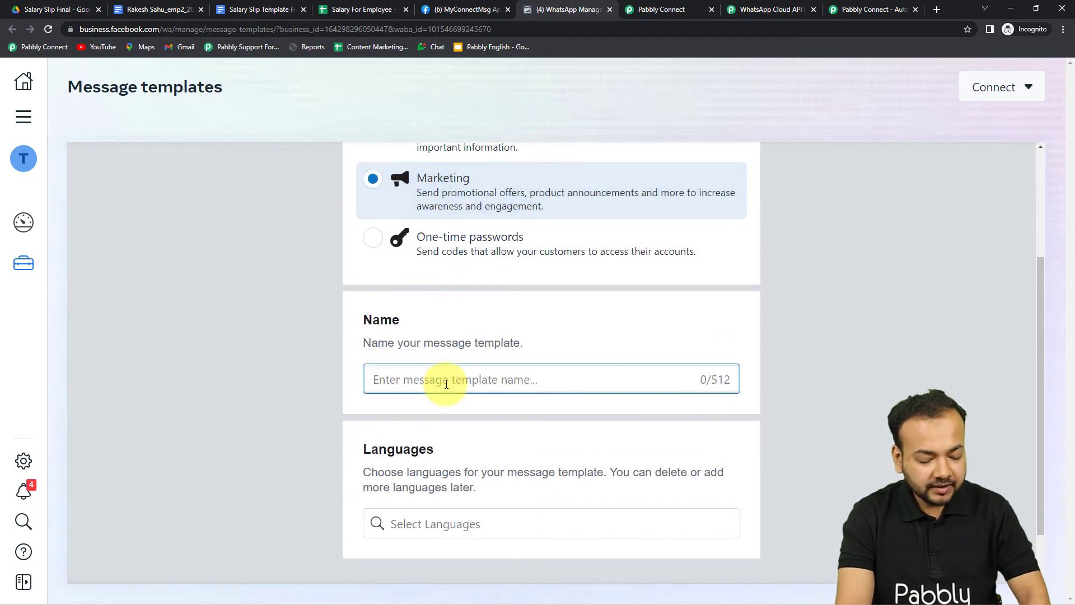
{"action": "type", "text": "name"}
{"action": "left_click", "coordinate": [340, 401]}
- Choose English (US) as the template language and continue to the message content editor
{"action": "scroll", "coordinate": [418, 439], "scroll_direction": "down", "scroll_amount": 1}
{"action": "left_click", "coordinate": [479, 459]}
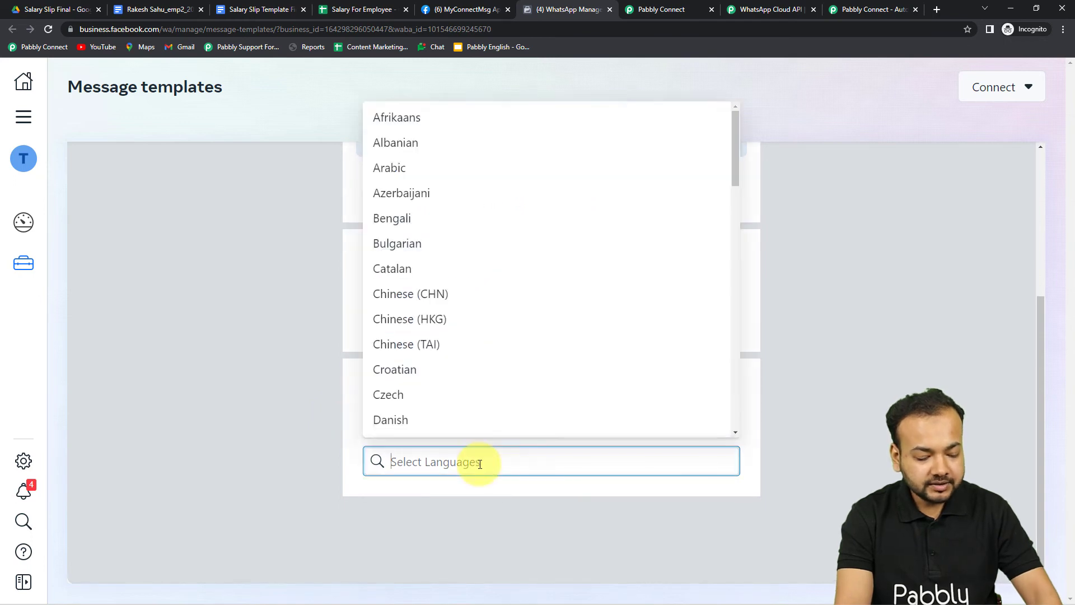
{"action": "type", "text": "engl"}
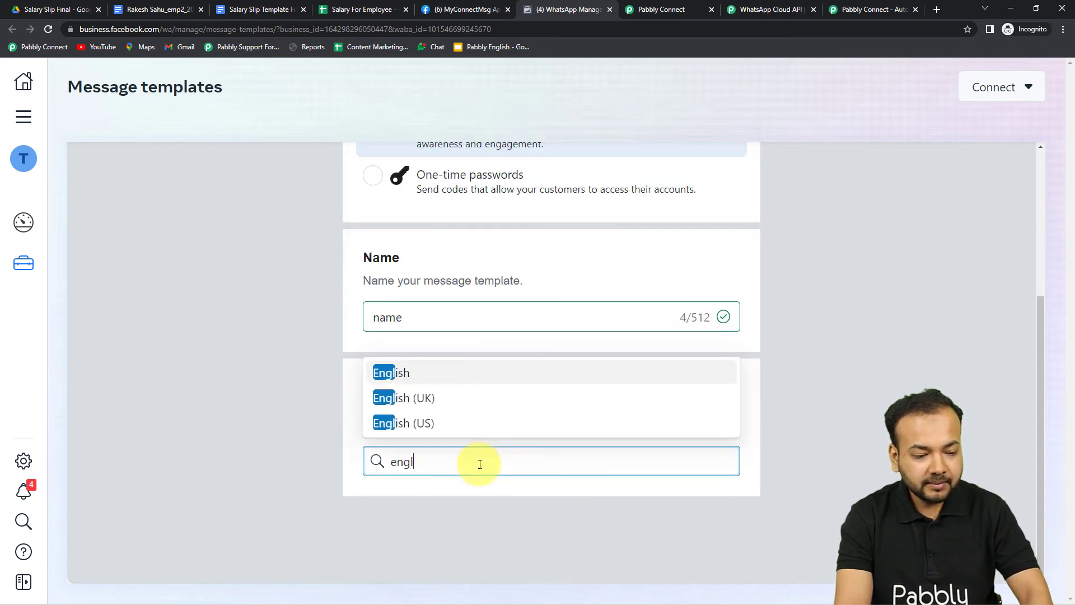
{"action": "left_click", "coordinate": [456, 424]}
{"action": "left_click", "coordinate": [825, 415]}
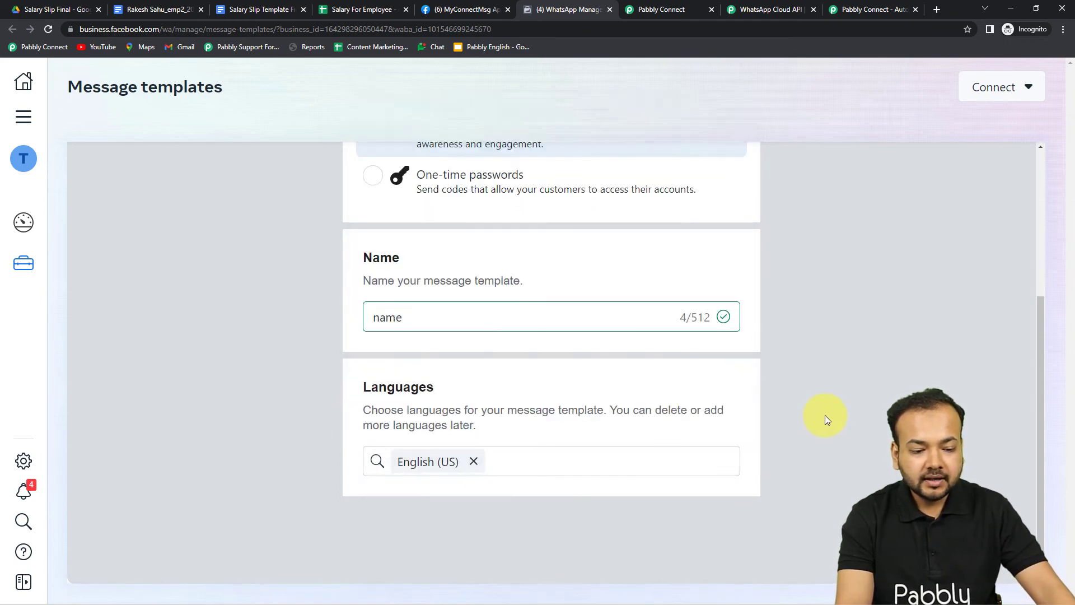
{"action": "scroll", "coordinate": [825, 415], "scroll_direction": "up", "scroll_amount": 5}
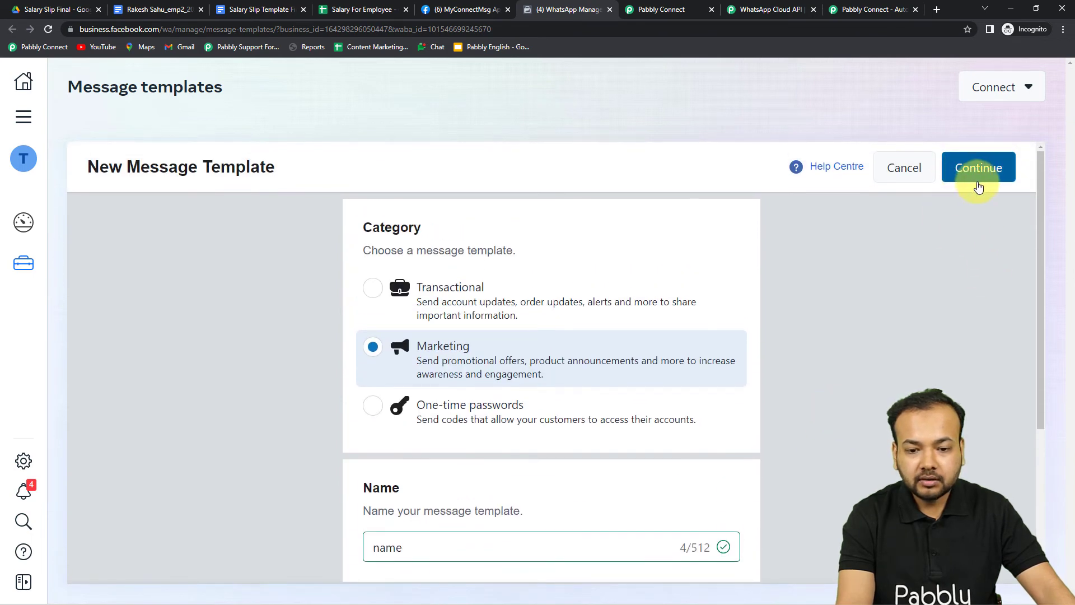
{"action": "left_click", "coordinate": [975, 186]}
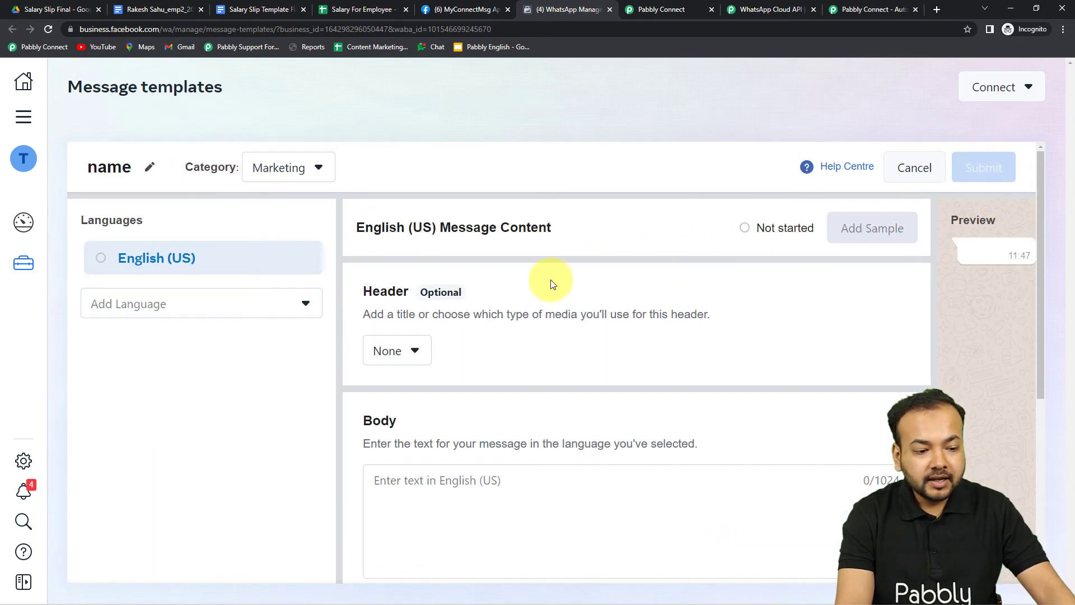
- Set the template's header type to Media and view its image, video and document options
{"action": "scroll", "coordinate": [550, 283], "scroll_direction": "down", "scroll_amount": 1}
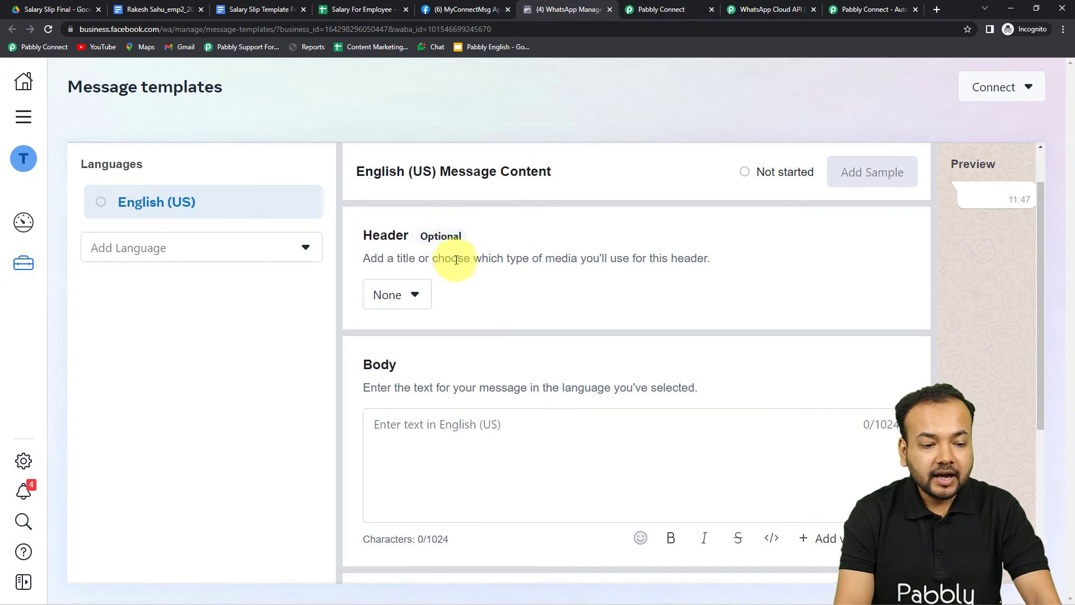
{"action": "left_click", "coordinate": [394, 301]}
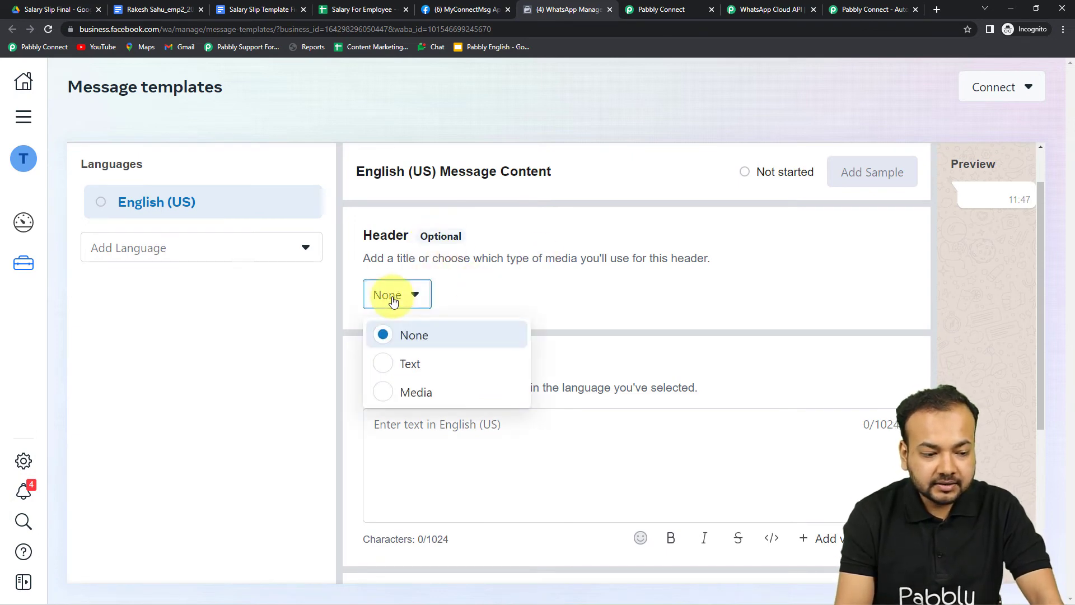
{"action": "left_click", "coordinate": [386, 397]}
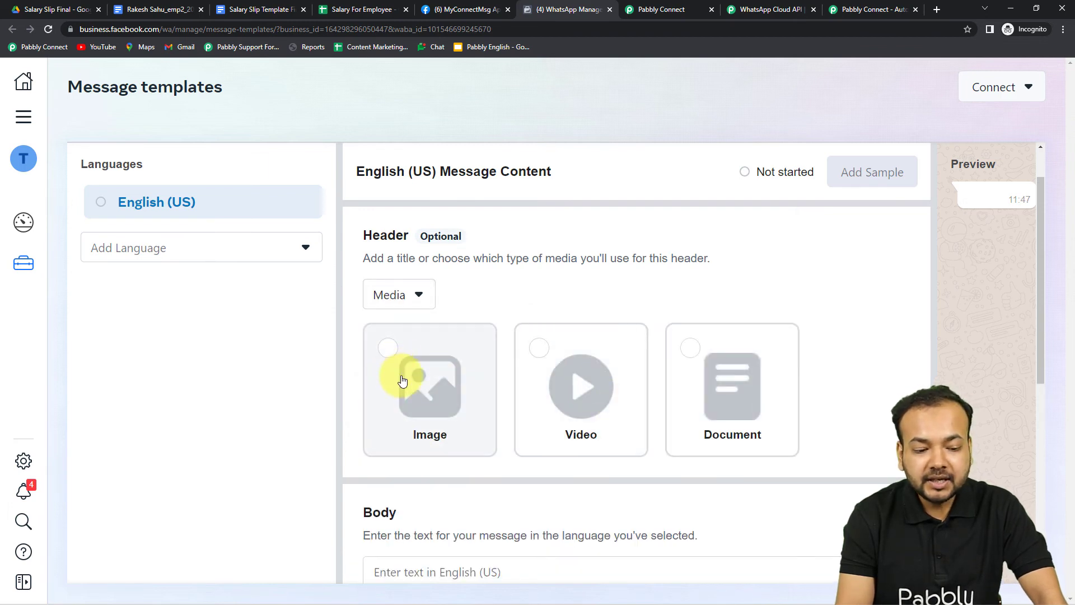
{"action": "scroll", "coordinate": [714, 366], "scroll_direction": "down", "scroll_amount": 1}
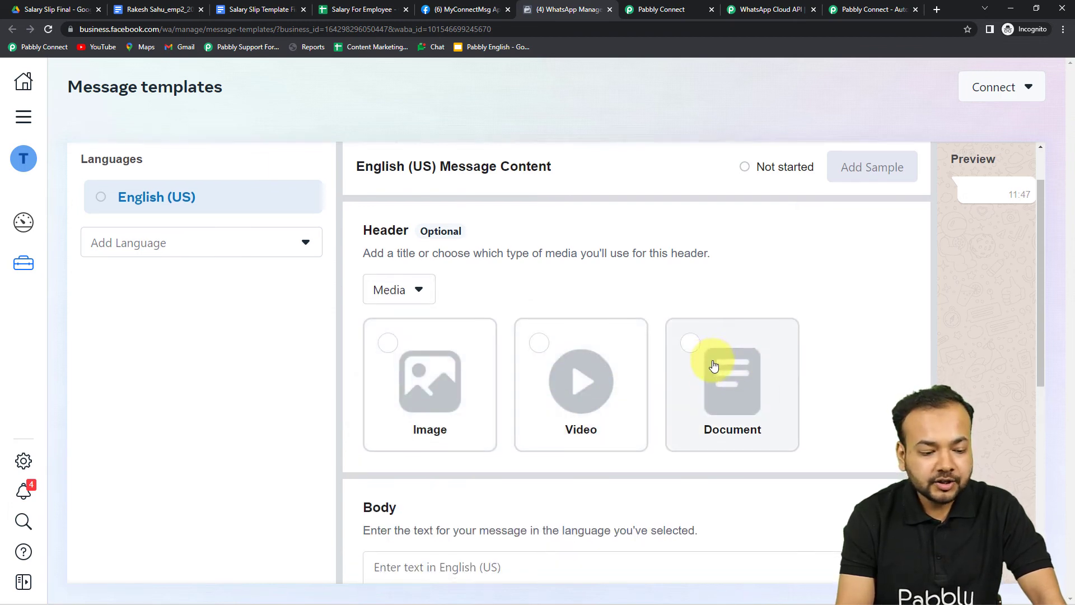
- Write "Hello {{1}}" as the template's body text, inserting {{1}} as a variable
{"action": "scroll", "coordinate": [714, 366], "scroll_direction": "down", "scroll_amount": 6}
{"action": "left_click", "coordinate": [519, 273]}
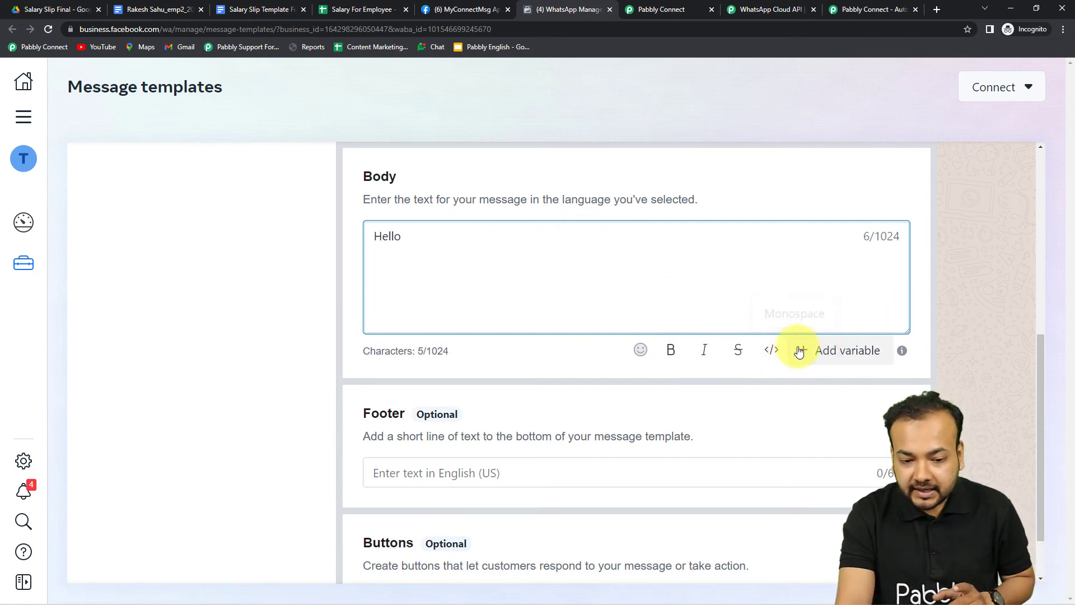
{"action": "left_click", "coordinate": [818, 362]}
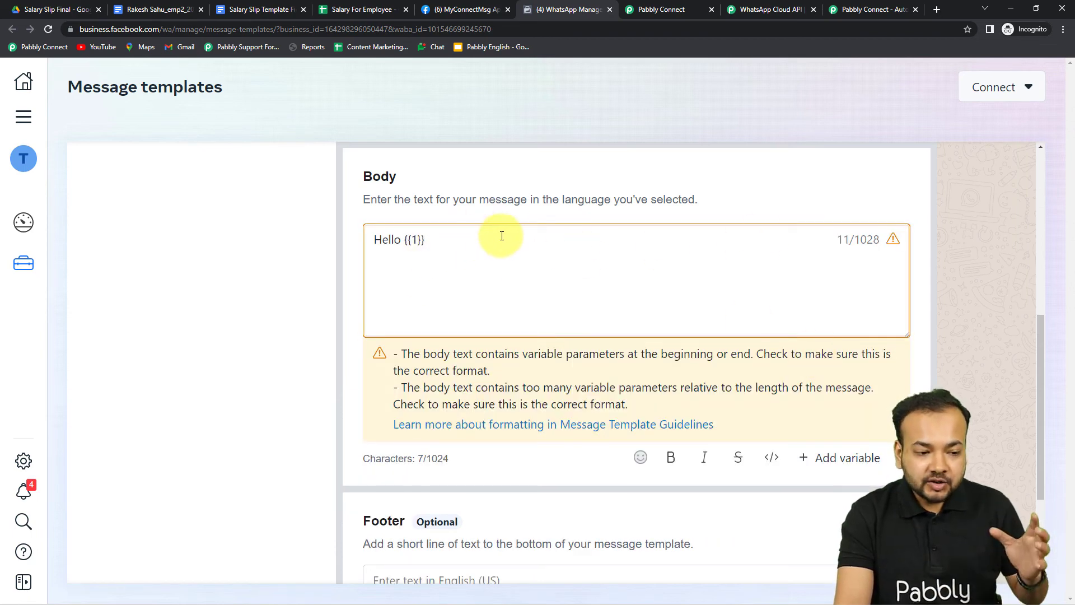
- Look over the optional footer and buttons sections, and discard the unsubmitted template
{"action": "scroll", "coordinate": [501, 236], "scroll_direction": "down", "scroll_amount": 1}
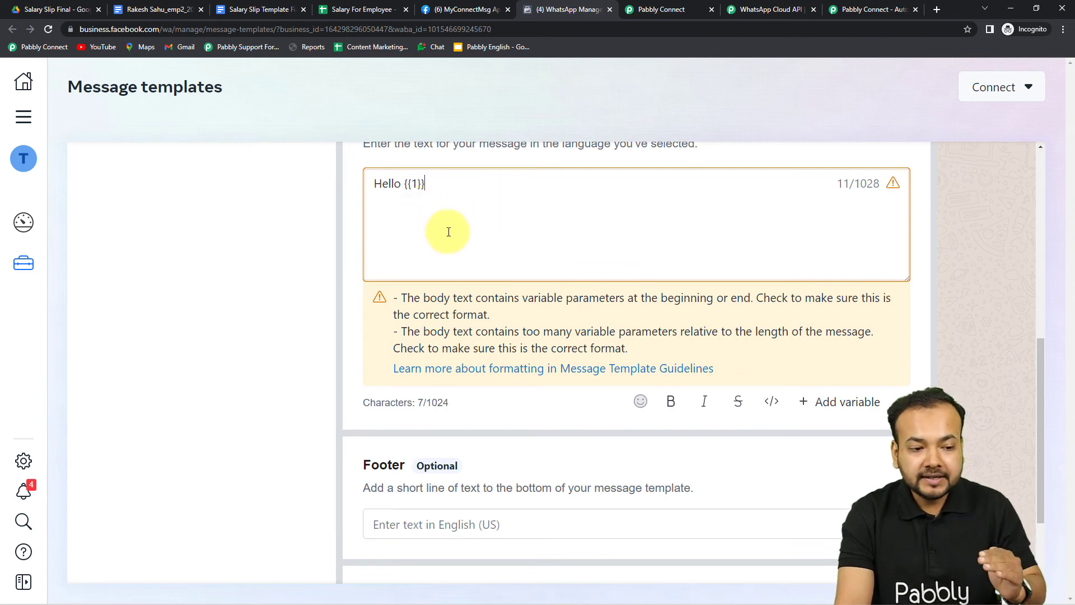
{"action": "scroll", "coordinate": [448, 232], "scroll_direction": "down", "scroll_amount": 1}
{"action": "scroll", "coordinate": [468, 288], "scroll_direction": "down", "scroll_amount": 1}
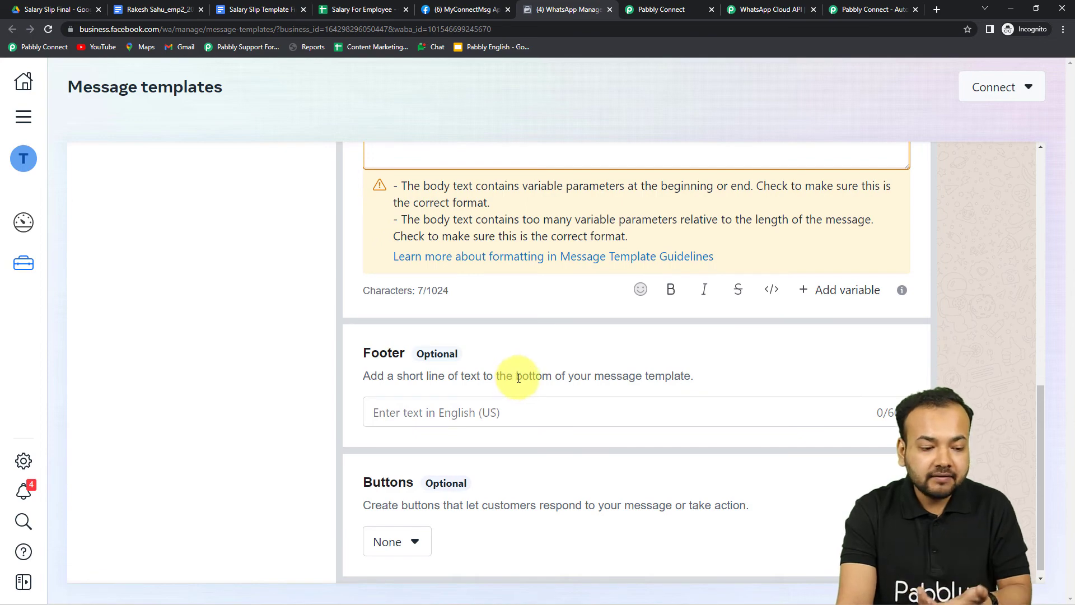
{"action": "scroll", "coordinate": [519, 378], "scroll_direction": "up", "scroll_amount": 1}
{"action": "scroll", "coordinate": [519, 377], "scroll_direction": "down", "scroll_amount": 2}
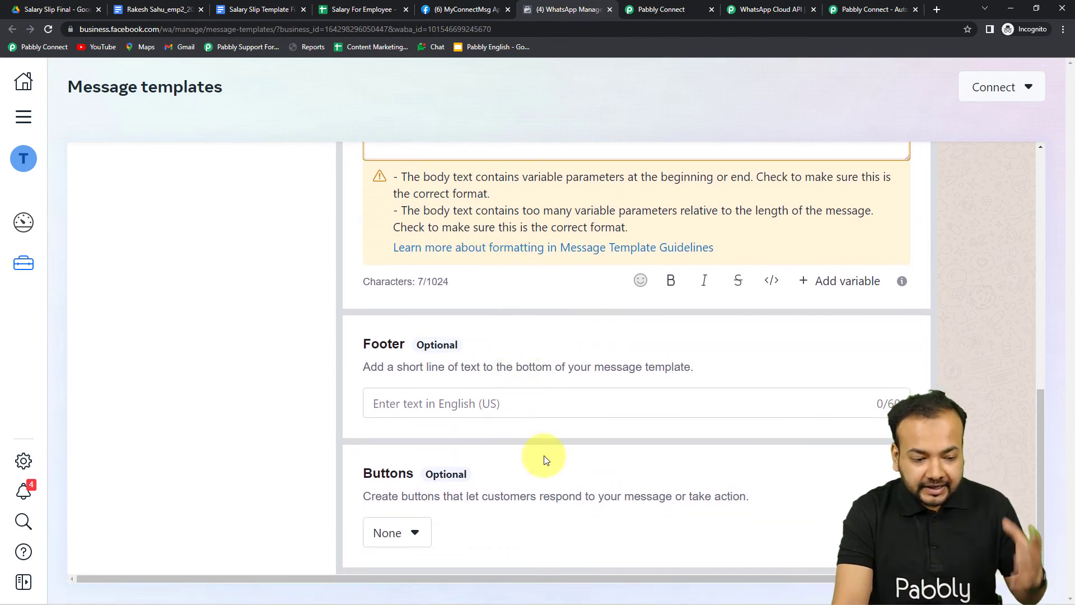
{"action": "scroll", "coordinate": [562, 515], "scroll_direction": "up", "scroll_amount": 10}
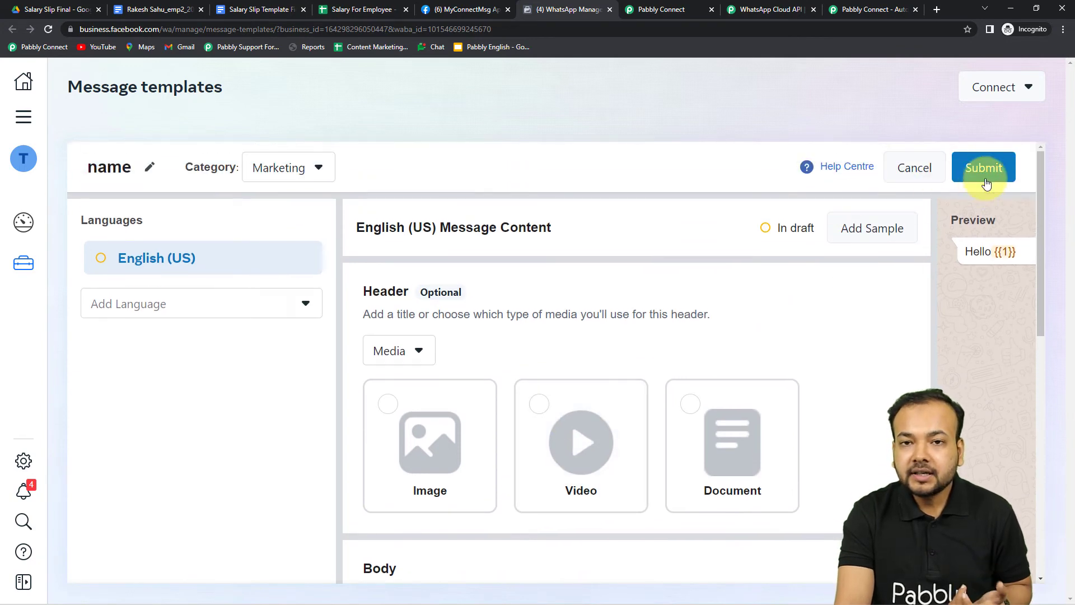
{"action": "left_click", "coordinate": [917, 178]}
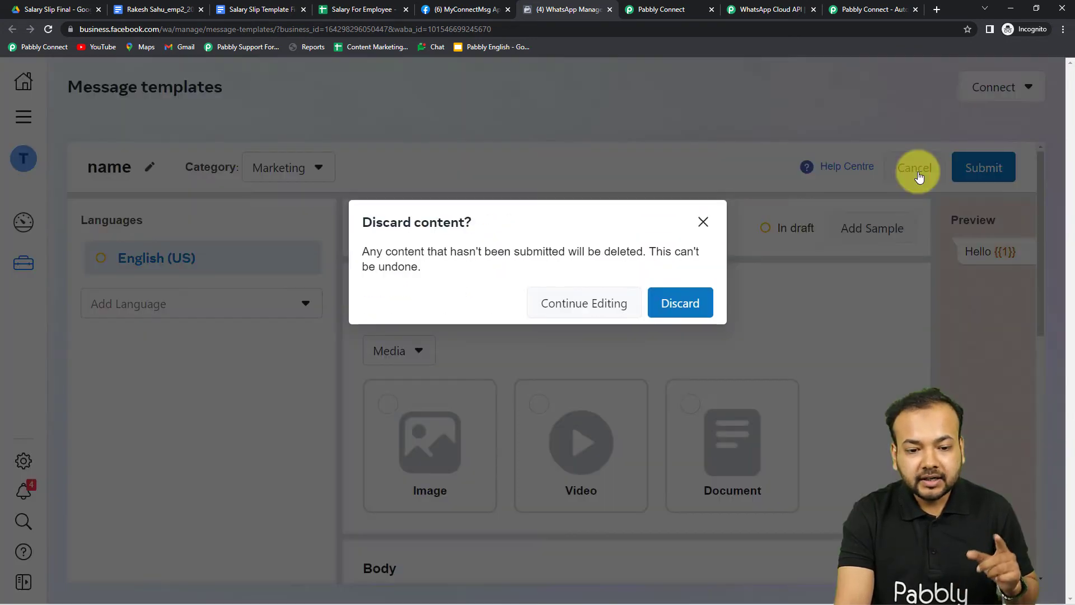
{"action": "left_click", "coordinate": [679, 305]}
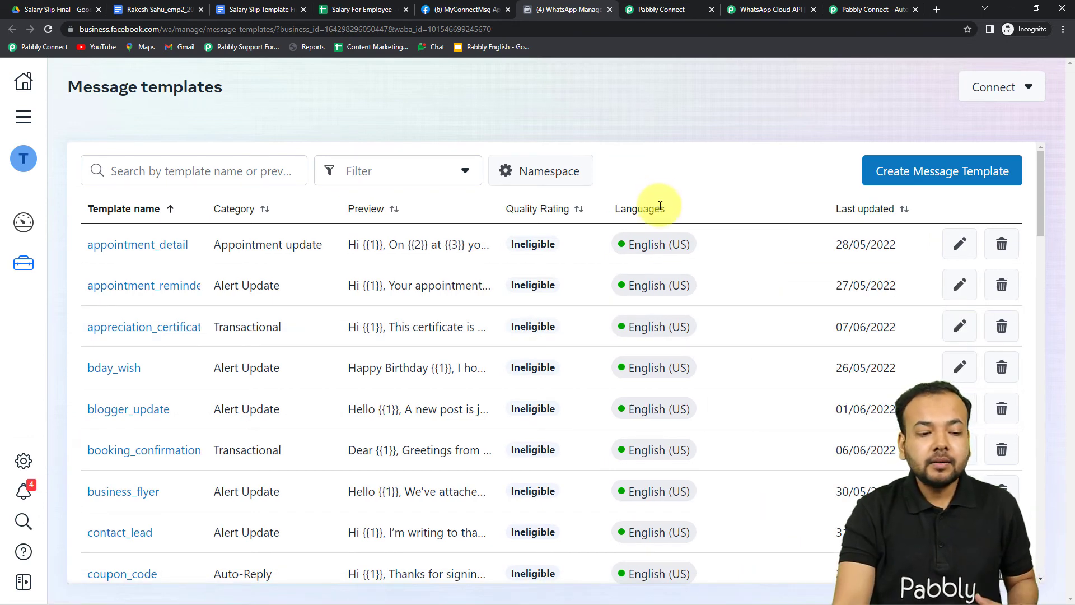
- Switch to the Pabbly Connect workflow and select salary_slip as the WhatsApp message's template name
{"action": "scroll", "coordinate": [616, 253], "scroll_direction": "down", "scroll_amount": 1}
{"action": "mouse_move", "coordinate": [624, 190]}
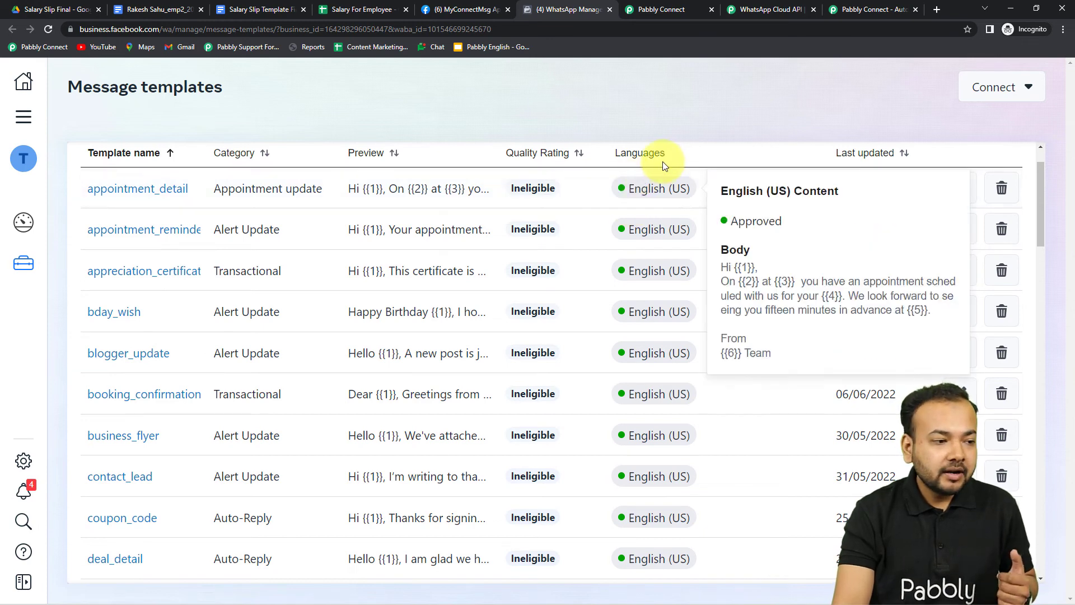
{"action": "left_click", "coordinate": [647, 11]}
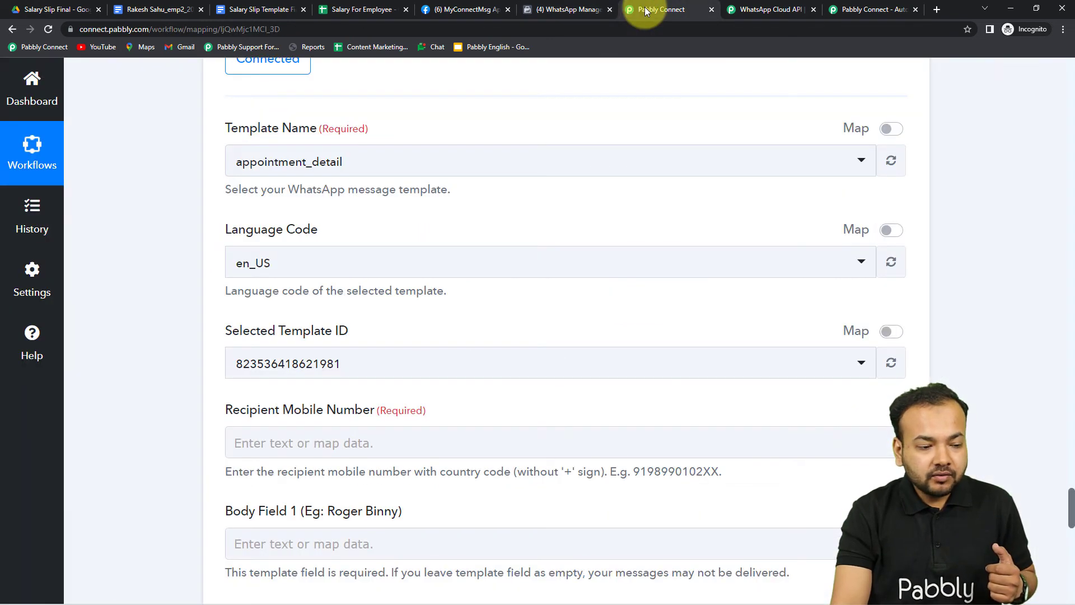
{"action": "left_click", "coordinate": [460, 172]}
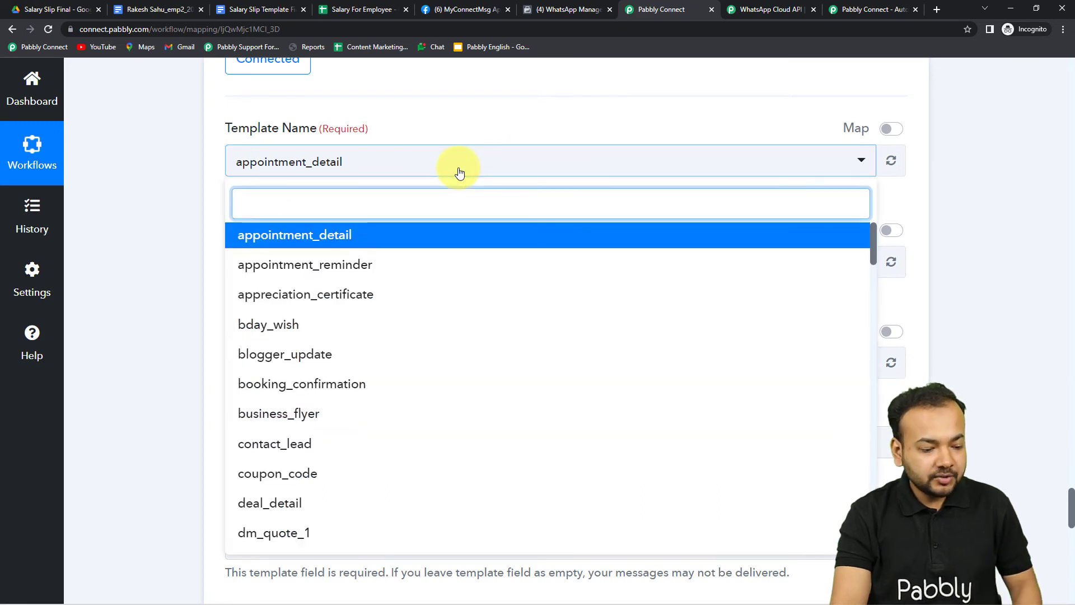
{"action": "type", "text": "sa"}
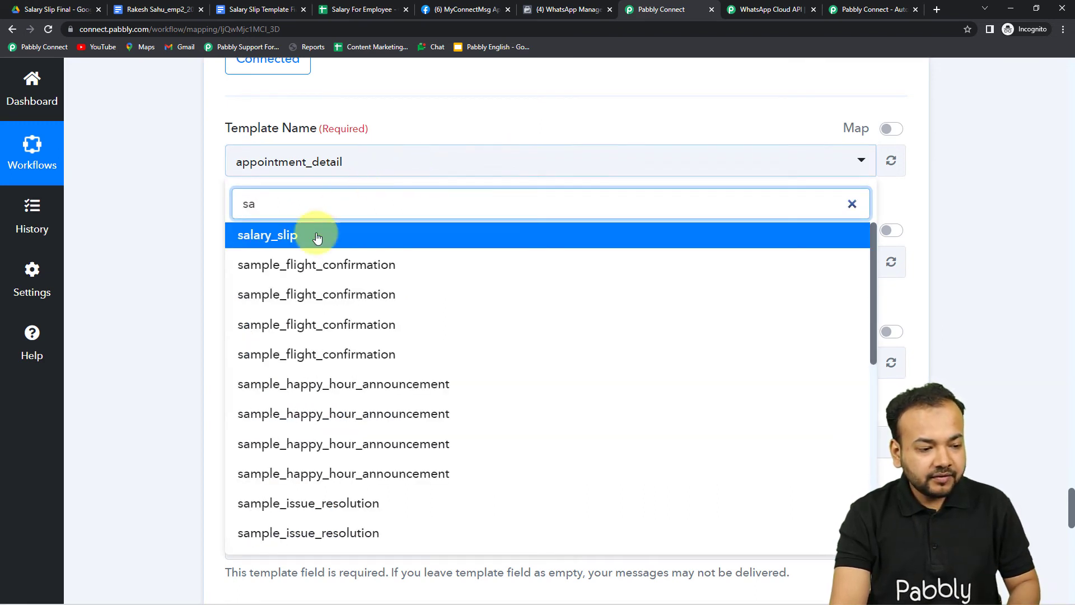
{"action": "left_click", "coordinate": [314, 242]}
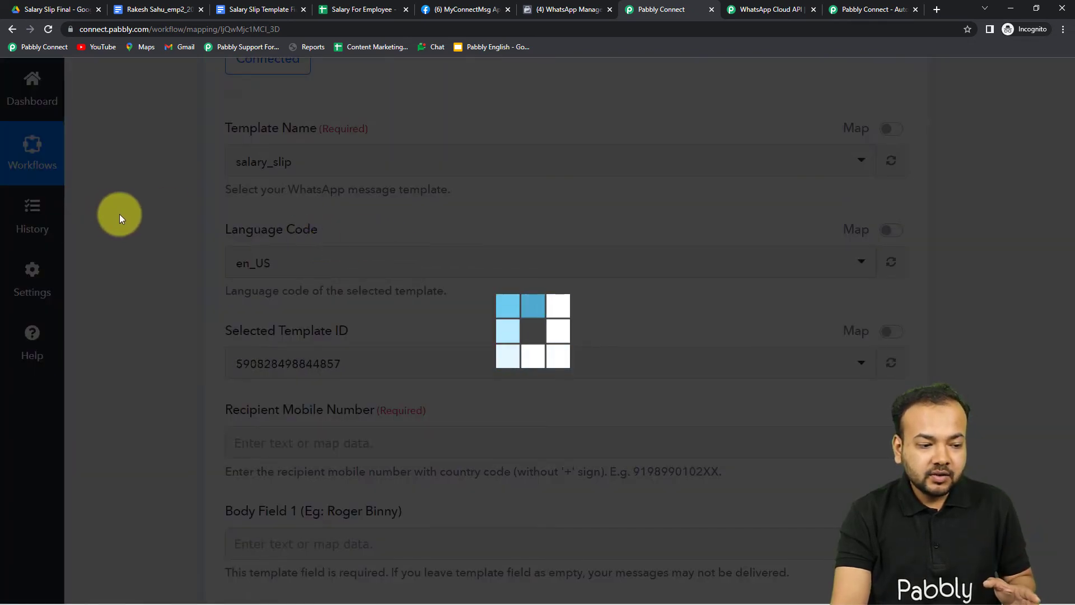
- Review the salary_slip template's recipient, header document and body fields, and check the mobile number in the Google Sheets trigger response
{"action": "scroll", "coordinate": [120, 217], "scroll_direction": "down", "scroll_amount": 2}
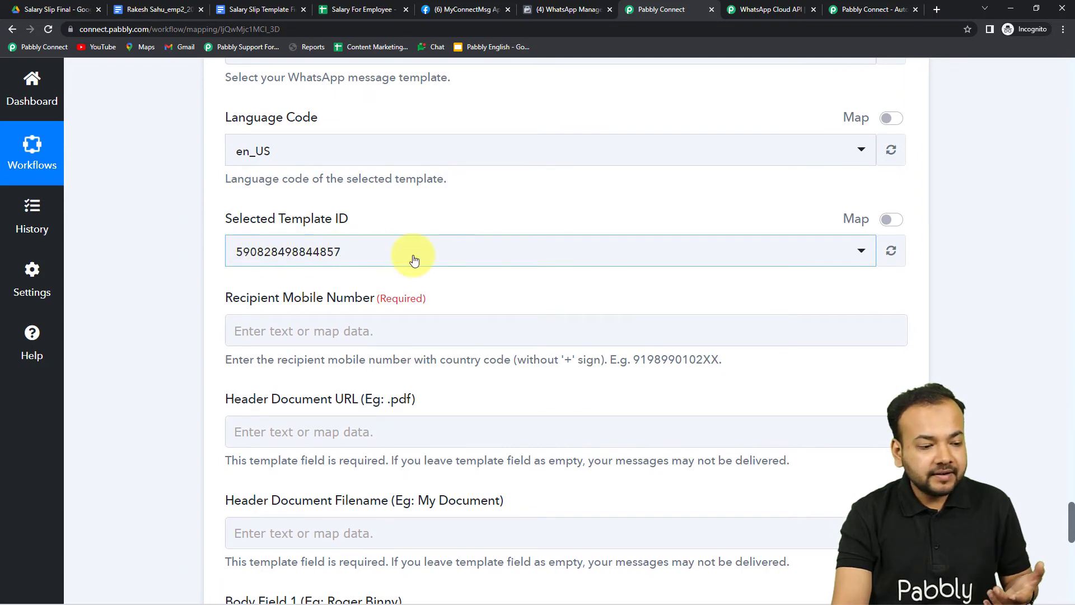
{"action": "scroll", "coordinate": [386, 247], "scroll_direction": "down", "scroll_amount": 1}
{"action": "scroll", "coordinate": [355, 246], "scroll_direction": "down", "scroll_amount": 2}
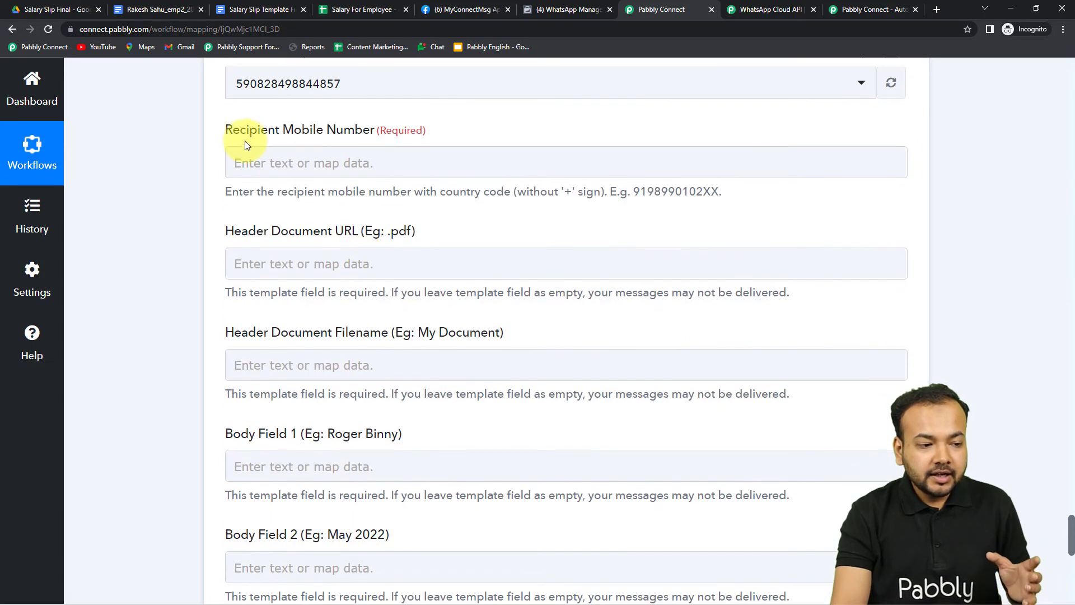
{"action": "left_click", "coordinate": [410, 165]}
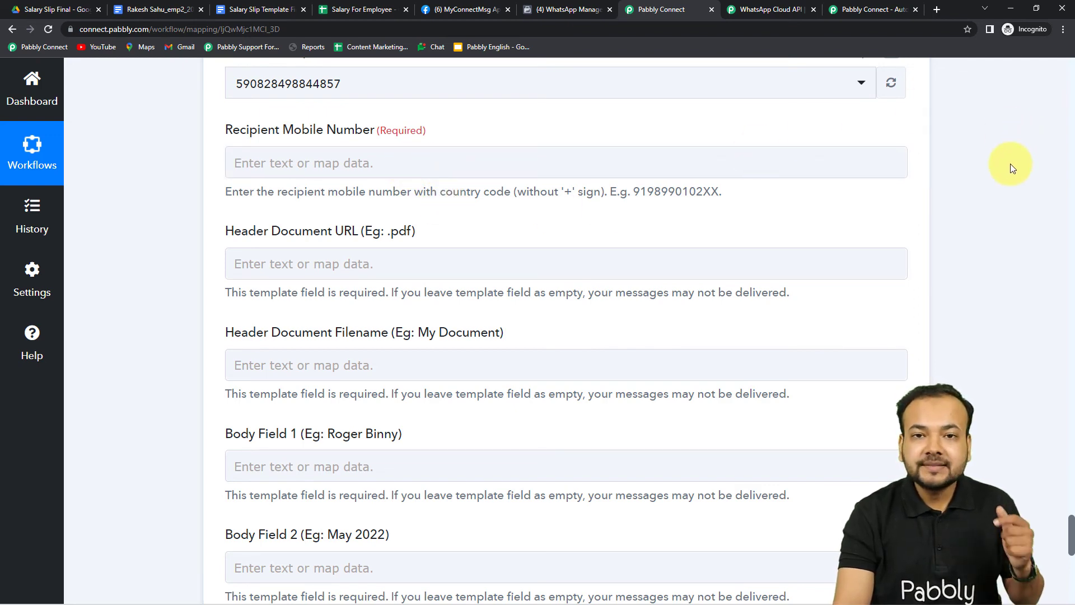
{"action": "left_click", "coordinate": [1071, 145]}
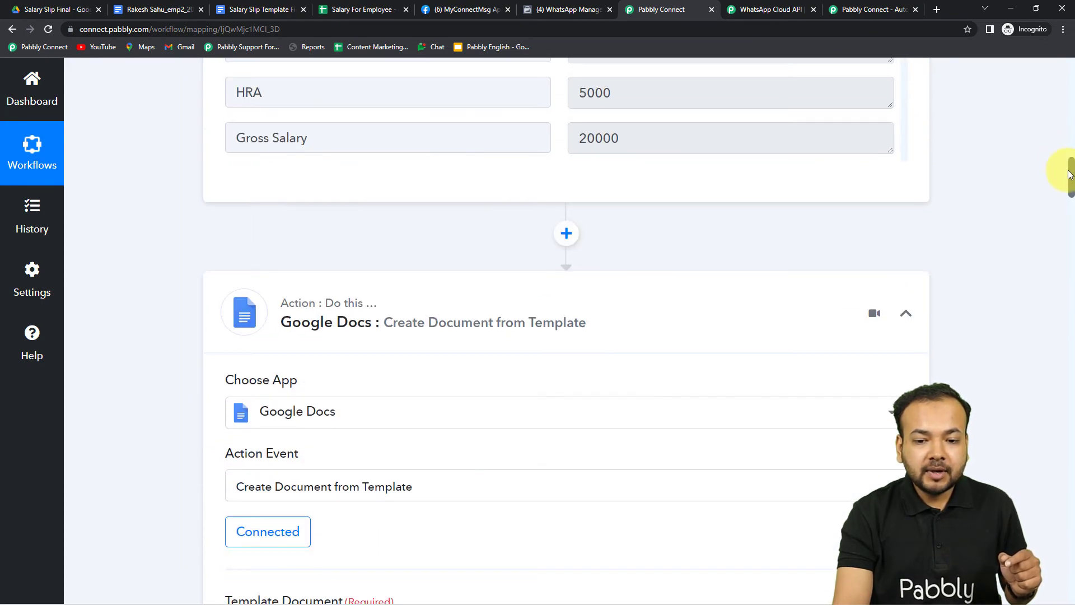
{"action": "mouse_move", "coordinate": [1070, 185]}
{"action": "left_mouse_down"}
{"action": "mouse_move", "coordinate": [1071, 132]}
{"action": "mouse_move", "coordinate": [1071, 174]}
{"action": "left_mouse_up"}
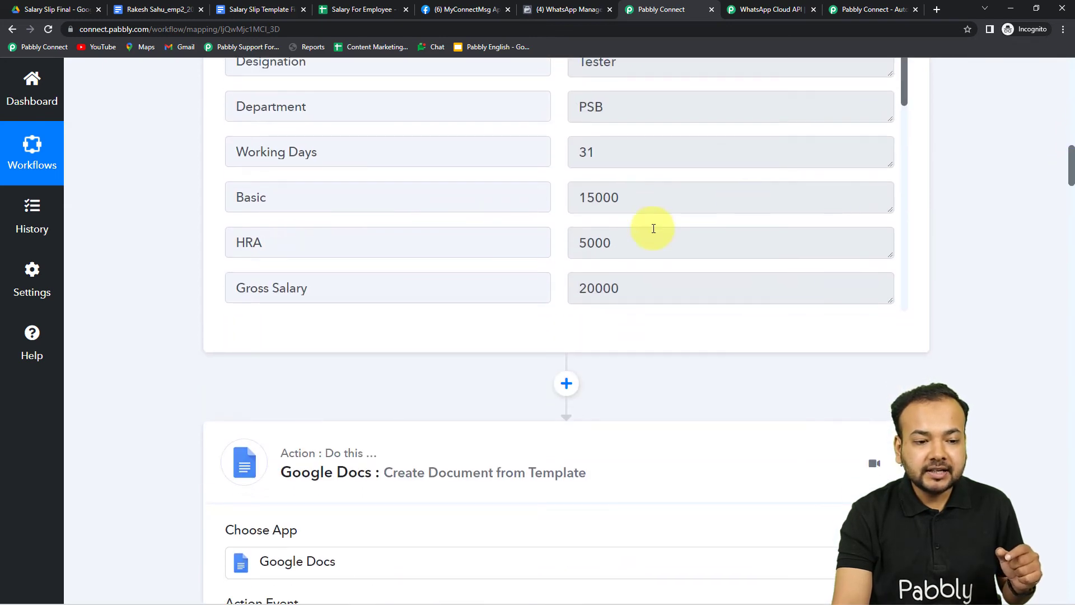
{"action": "scroll", "coordinate": [654, 227], "scroll_direction": "up", "scroll_amount": 2}
{"action": "scroll", "coordinate": [201, 184], "scroll_direction": "up", "scroll_amount": 3}
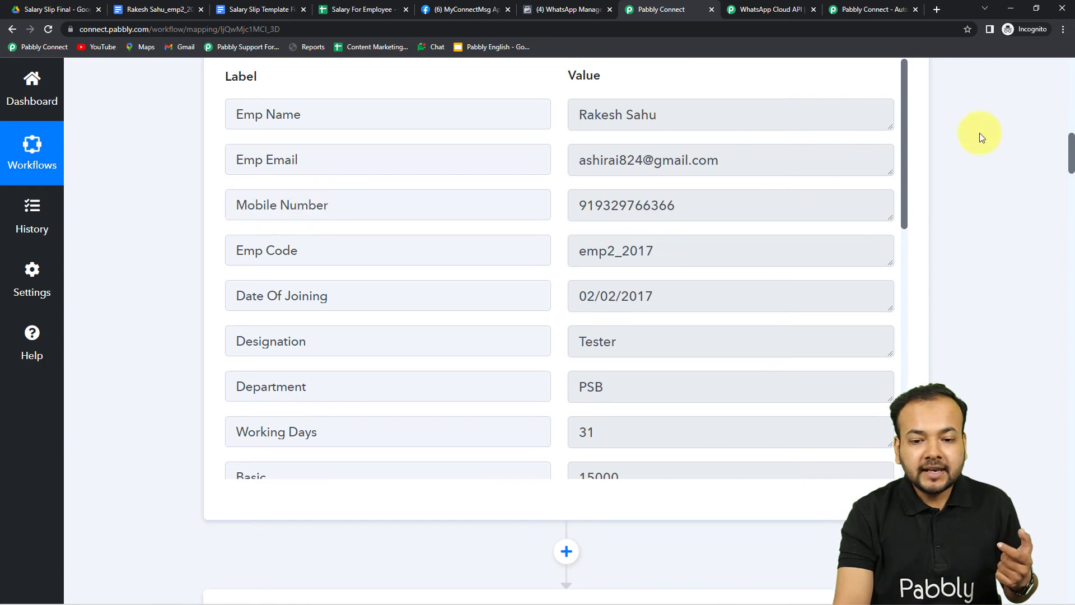
- Map the WhatsApp message's Recipient Mobile Number to the Mobile Number value from the Google Sheets trigger
{"action": "left_click_drag", "start_coordinate": [1070, 148], "coordinate": [1036, 488]}
{"action": "scroll", "coordinate": [1029, 495], "scroll_direction": "down", "scroll_amount": 11}
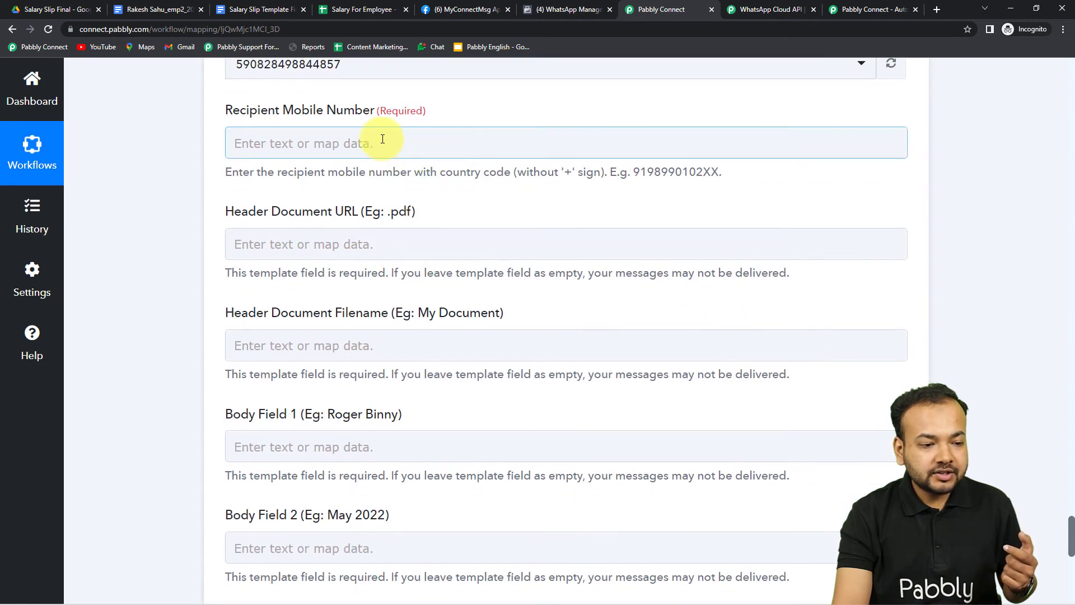
{"action": "left_click", "coordinate": [382, 141]}
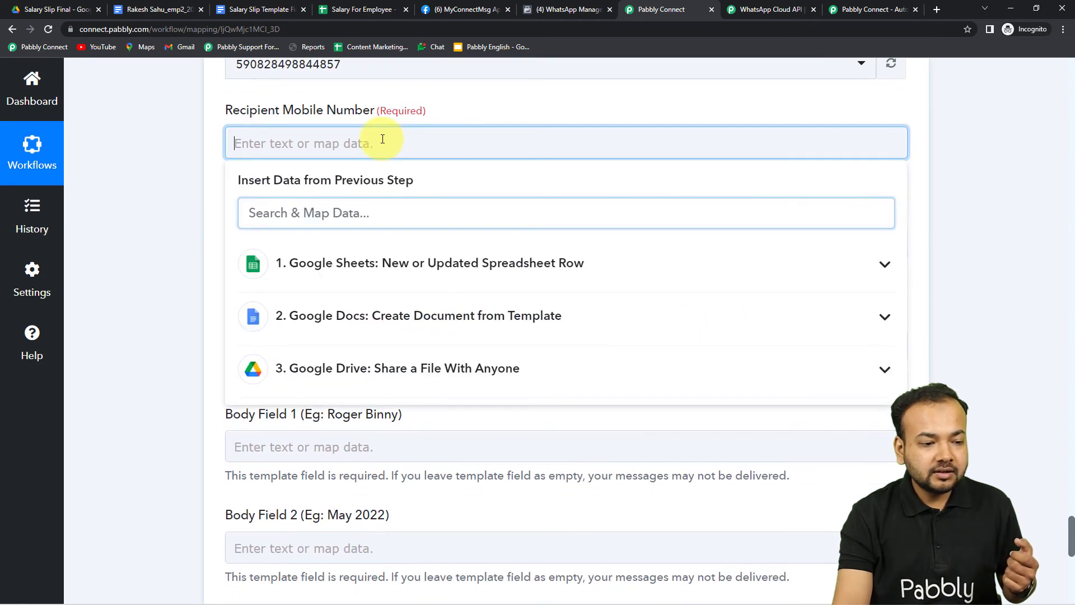
{"action": "left_click", "coordinate": [408, 277]}
{"action": "left_click", "coordinate": [327, 375]}
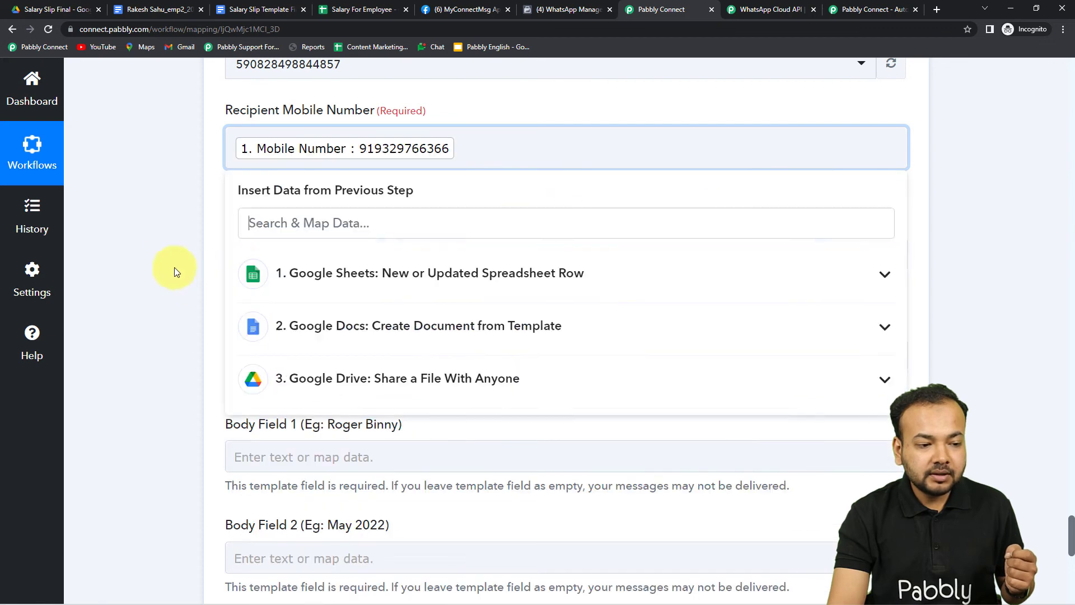
{"action": "left_click", "coordinate": [167, 260]}
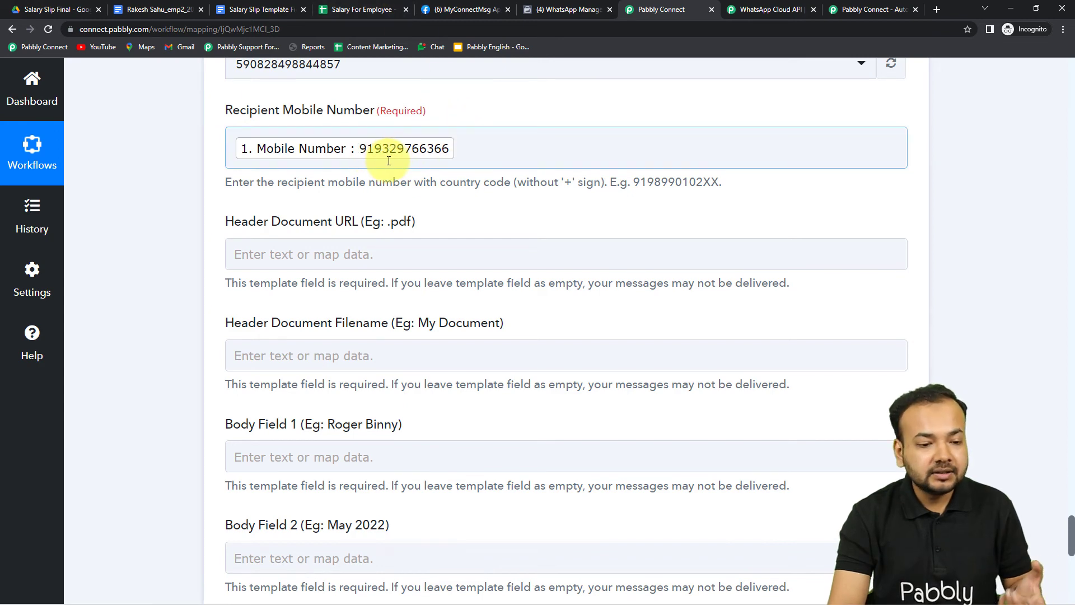
- Look over the Header Document URL and Header Document Filename fields of the WhatsApp action
{"action": "scroll", "coordinate": [516, 203], "scroll_direction": "down", "scroll_amount": 1}
{"action": "left_click", "coordinate": [516, 203]}
{"action": "scroll", "coordinate": [516, 203], "scroll_direction": "down", "scroll_amount": 2}
{"action": "scroll", "coordinate": [516, 205], "scroll_direction": "up", "scroll_amount": 2}
{"action": "left_click", "coordinate": [345, 198]}
{"action": "left_click", "coordinate": [595, 240]}
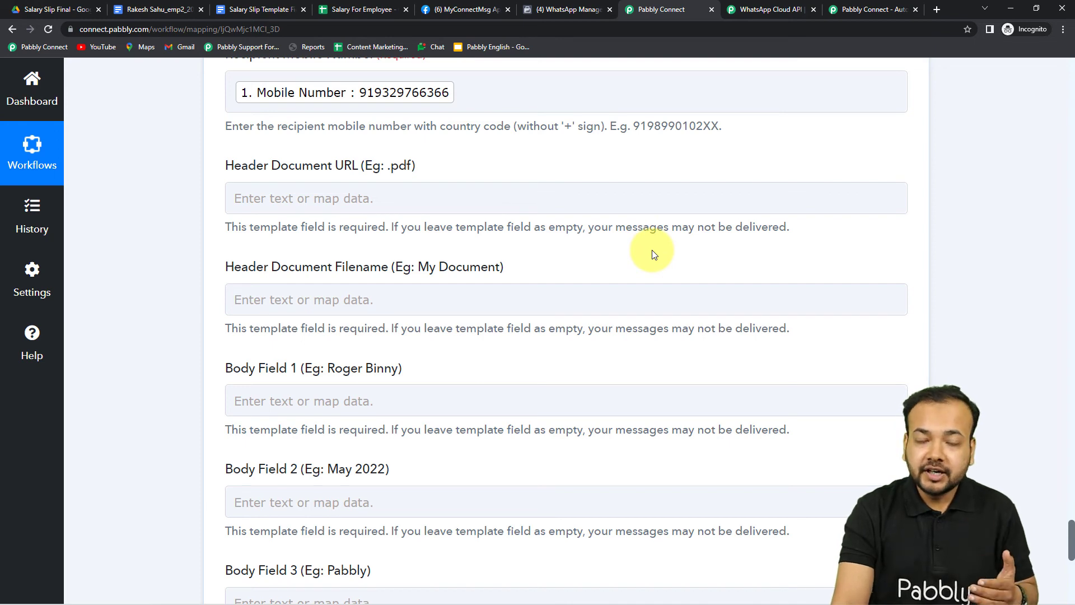
{"action": "scroll", "coordinate": [319, 241], "scroll_direction": "up", "scroll_amount": 1}
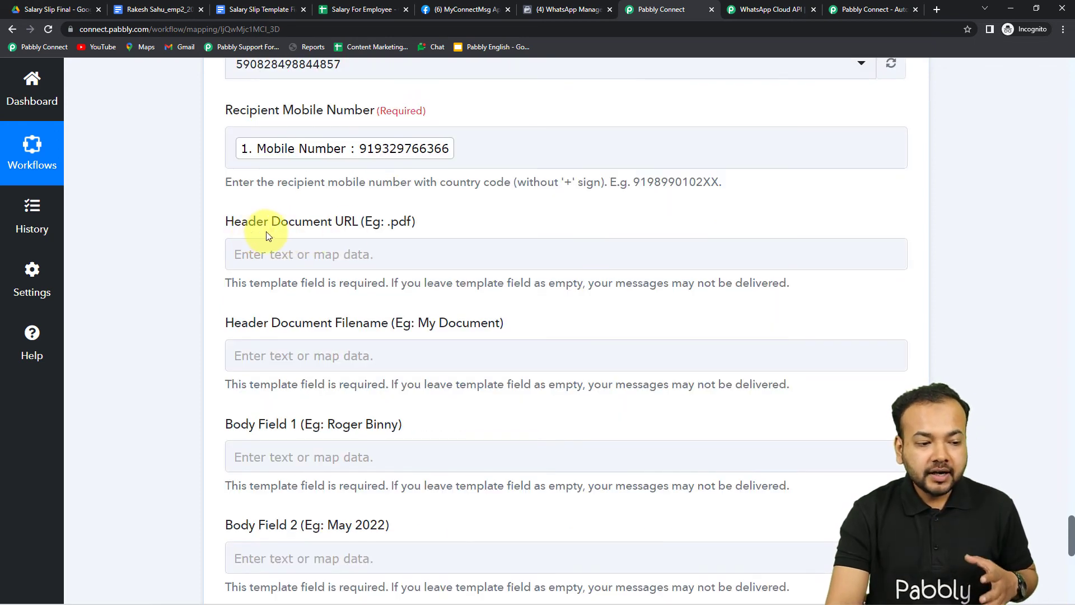
- Examine the Google Drive sharing step's response for the document's file name and PDF export link
{"action": "scroll", "coordinate": [423, 267], "scroll_direction": "up", "scroll_amount": 13}
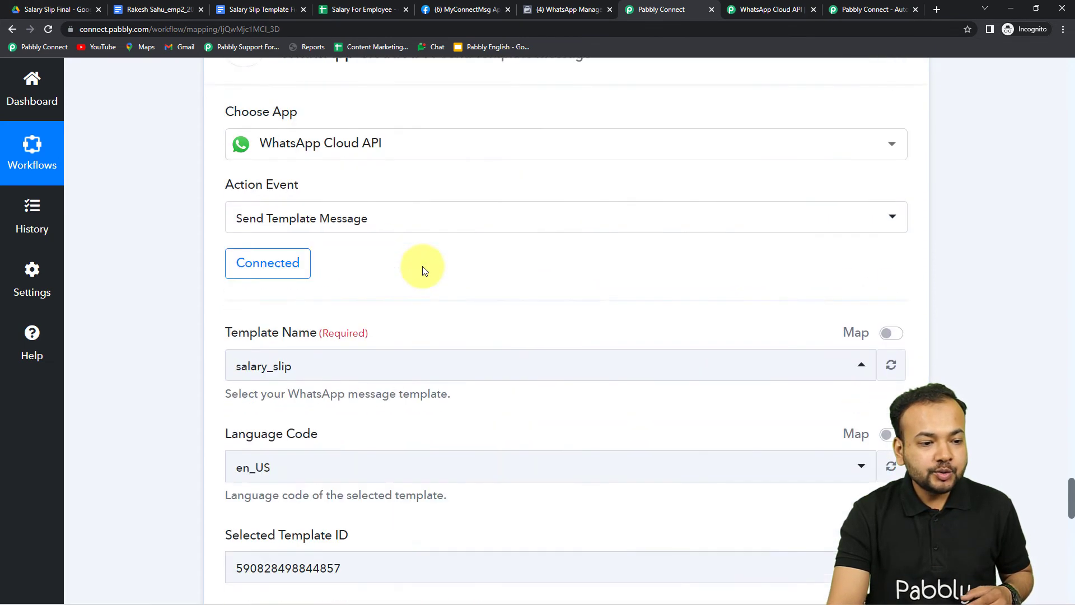
{"action": "scroll", "coordinate": [423, 271], "scroll_direction": "up", "scroll_amount": 4}
{"action": "scroll", "coordinate": [423, 271], "scroll_direction": "up", "scroll_amount": 2}
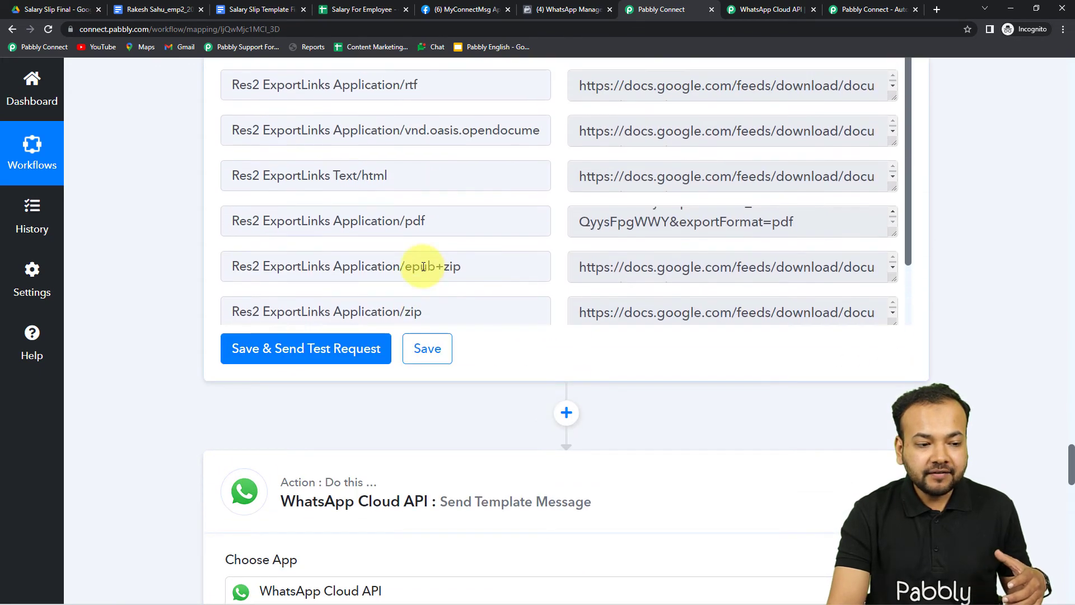
{"action": "scroll", "coordinate": [423, 258], "scroll_direction": "up", "scroll_amount": 2}
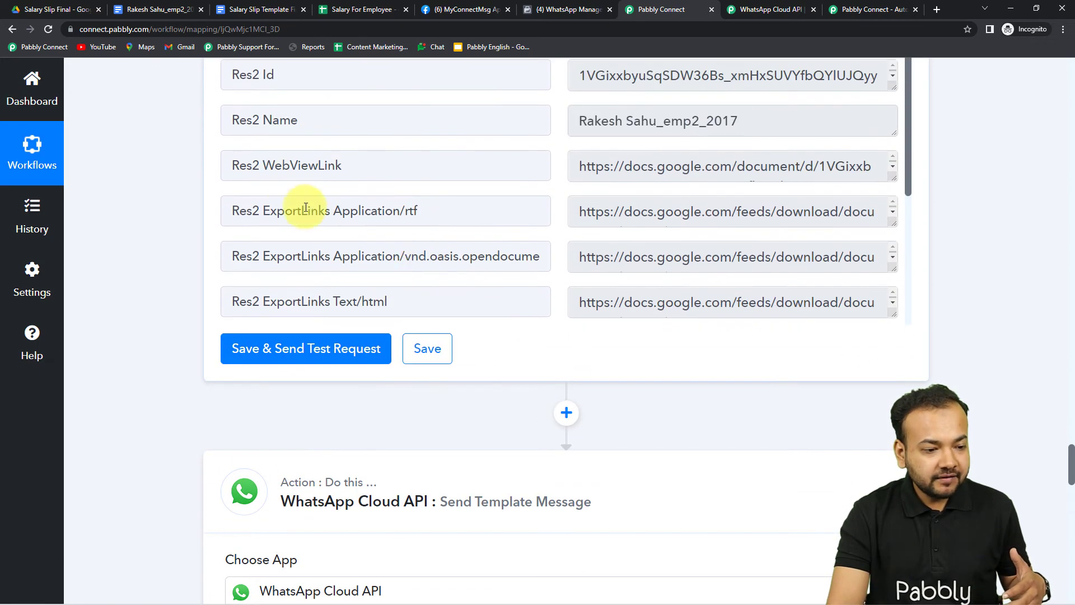
{"action": "scroll", "coordinate": [263, 211], "scroll_direction": "up", "scroll_amount": 2}
{"action": "scroll", "coordinate": [265, 207], "scroll_direction": "down", "scroll_amount": 5}
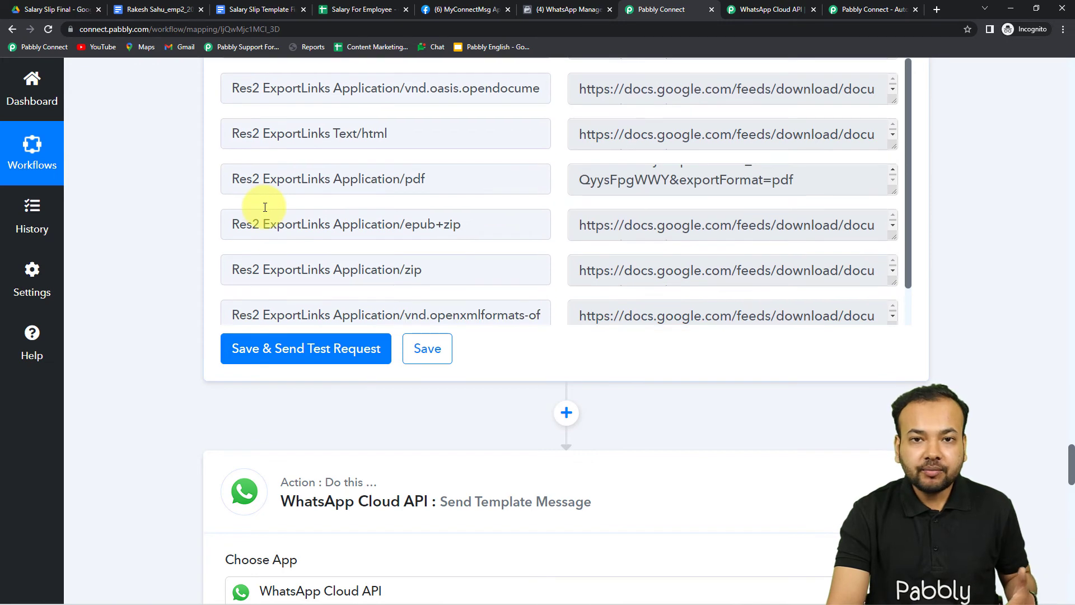
{"action": "scroll", "coordinate": [182, 200], "scroll_direction": "up", "scroll_amount": 4}
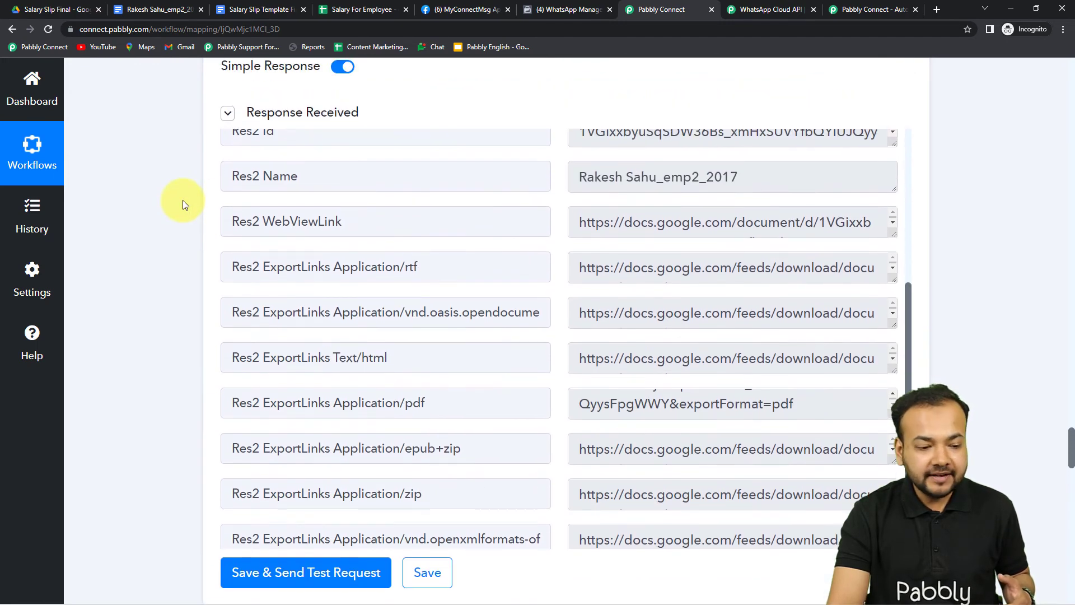
{"action": "scroll", "coordinate": [203, 240], "scroll_direction": "down", "scroll_amount": 2}
{"action": "scroll", "coordinate": [252, 239], "scroll_direction": "down", "scroll_amount": 1}
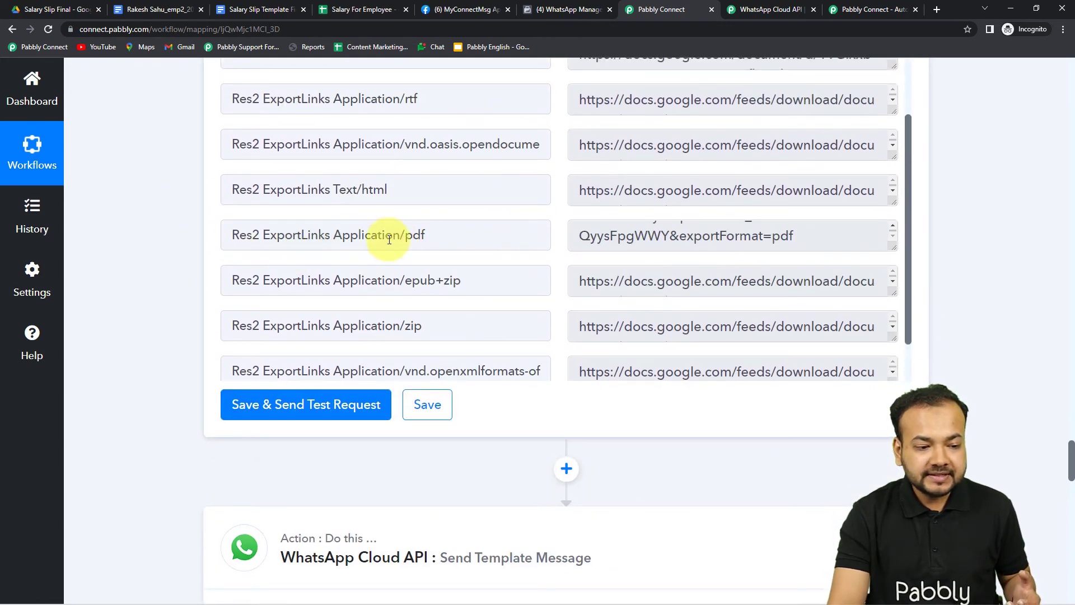
{"action": "scroll", "coordinate": [397, 235], "scroll_direction": "down", "scroll_amount": 1}
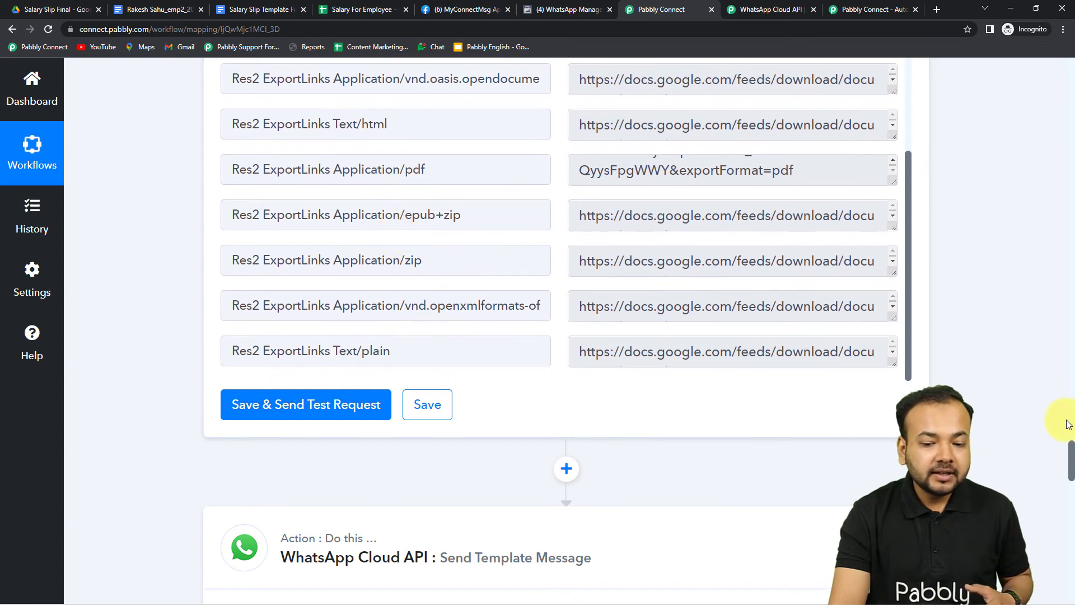
- Map the Header Document URL to Res2 ExportLinks Application/pdf from the Google Drive Share a File With Anyone step
{"action": "left_click_drag", "start_coordinate": [1072, 454], "coordinate": [1062, 527]}
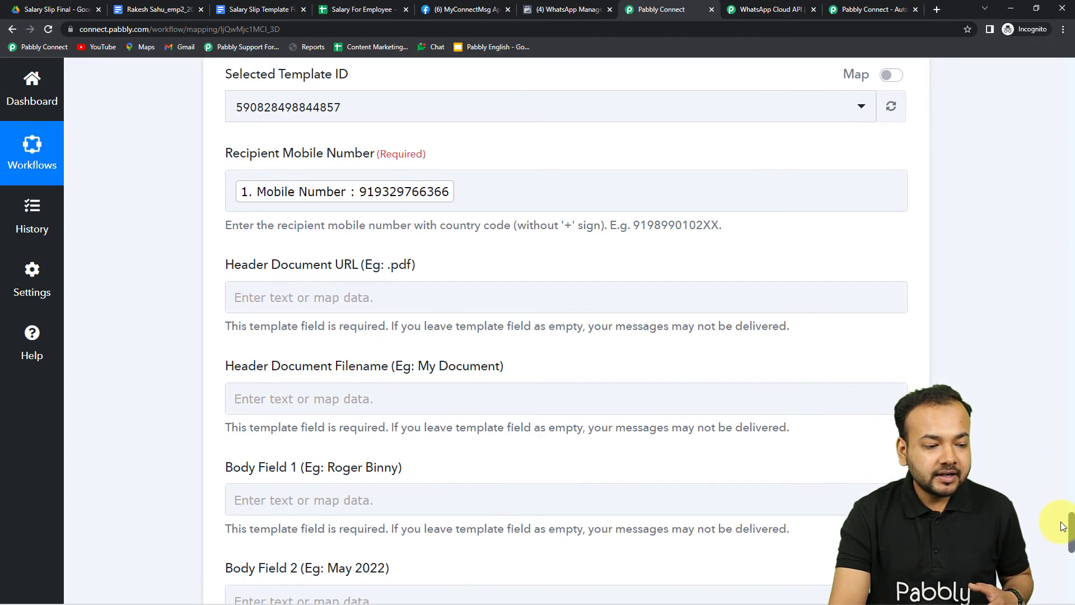
{"action": "scroll", "coordinate": [383, 355], "scroll_direction": "down", "scroll_amount": 2}
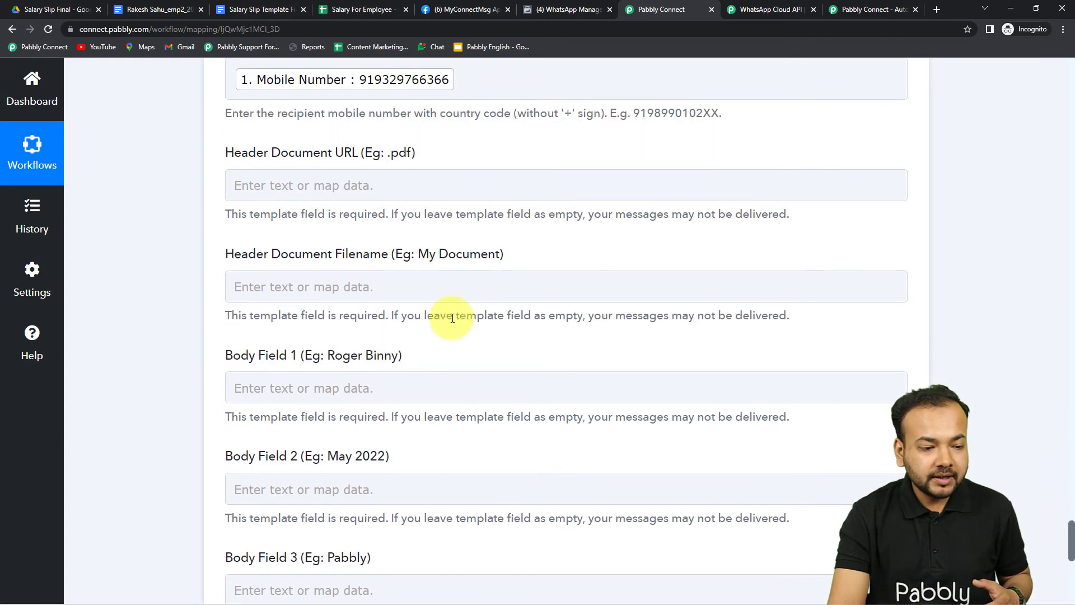
{"action": "left_click", "coordinate": [365, 192]}
{"action": "left_click", "coordinate": [348, 411]}
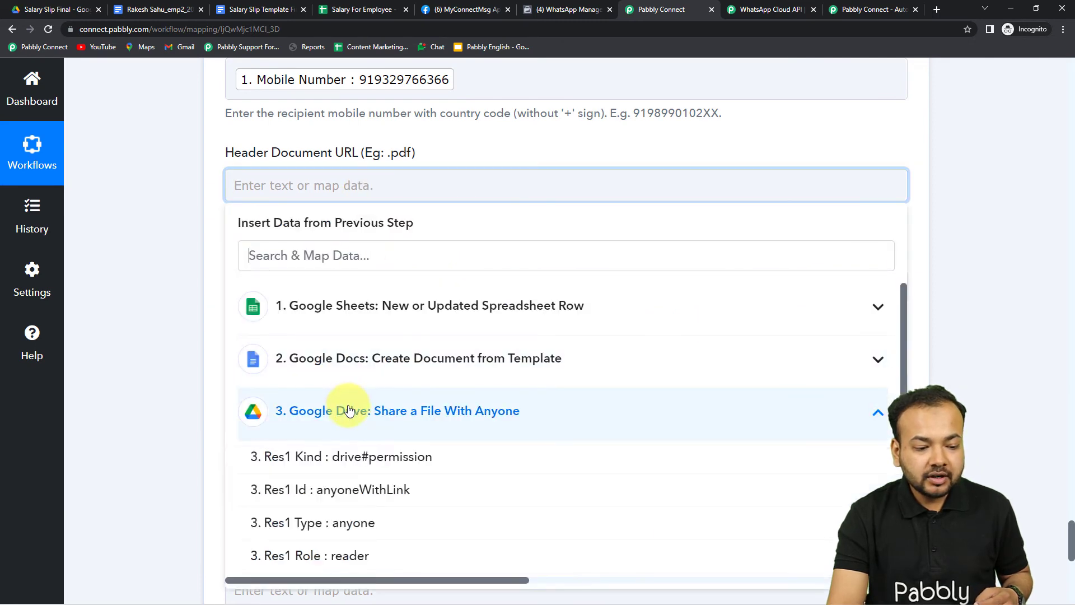
{"action": "scroll", "coordinate": [361, 498], "scroll_direction": "down", "scroll_amount": 6}
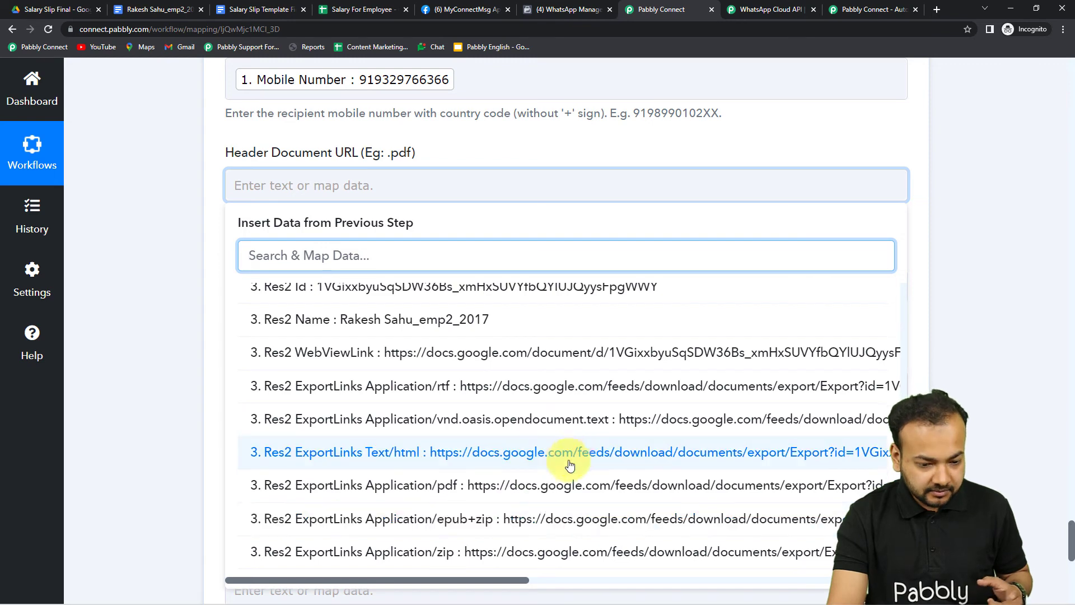
{"action": "left_click", "coordinate": [443, 491]}
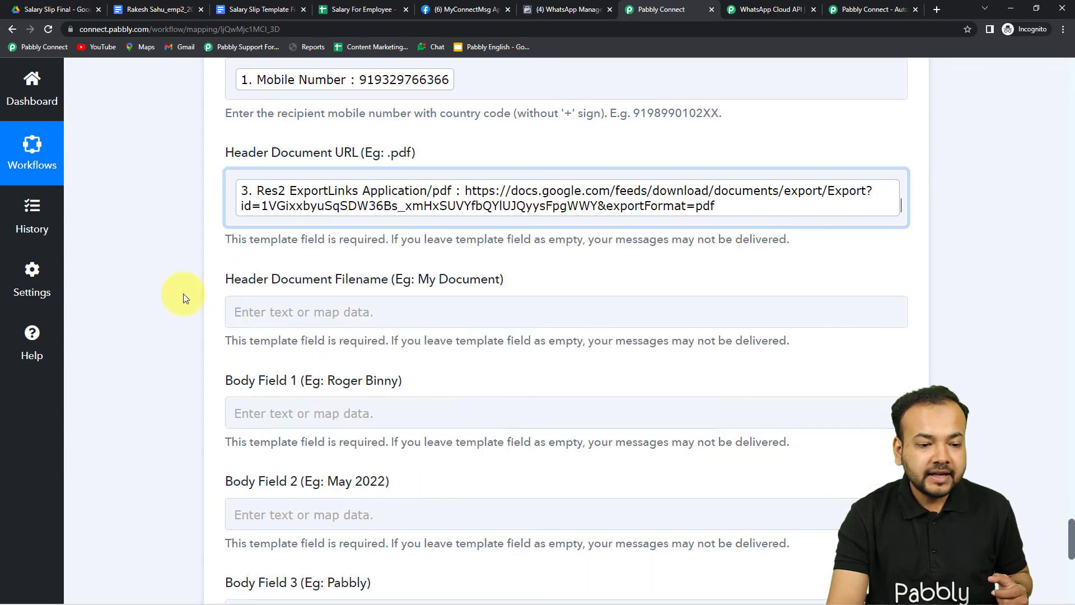
- Map the Header Document Filename to Res2 Name from the Google Drive Share a File With Anyone step
{"action": "scroll", "coordinate": [176, 289], "scroll_direction": "down", "scroll_amount": 2}
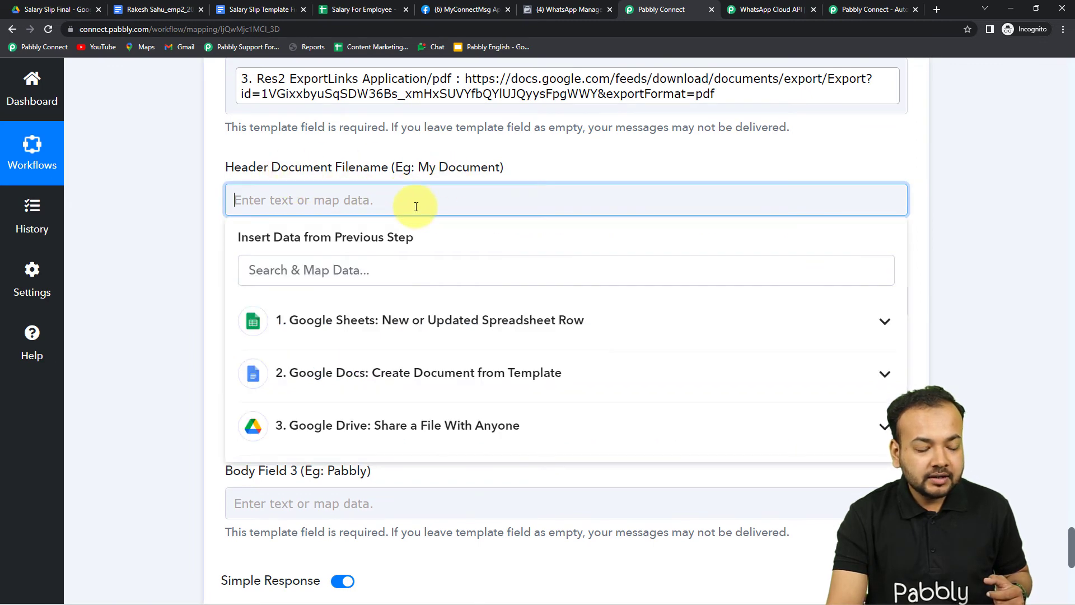
{"action": "scroll", "coordinate": [403, 252], "scroll_direction": "down", "scroll_amount": 2}
{"action": "left_click", "coordinate": [385, 312]}
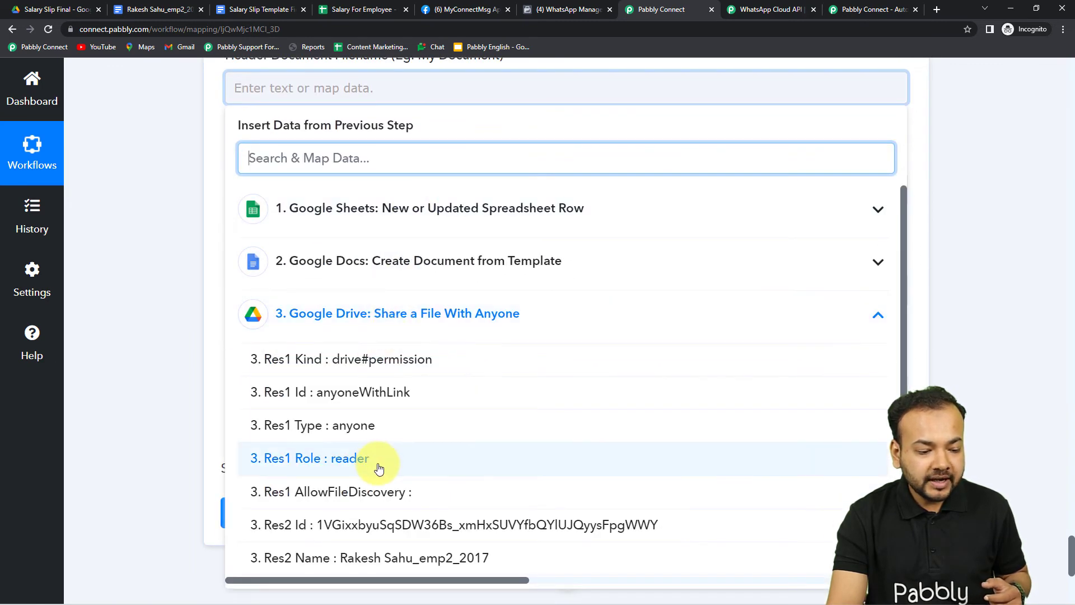
{"action": "scroll", "coordinate": [379, 468], "scroll_direction": "down", "scroll_amount": 1}
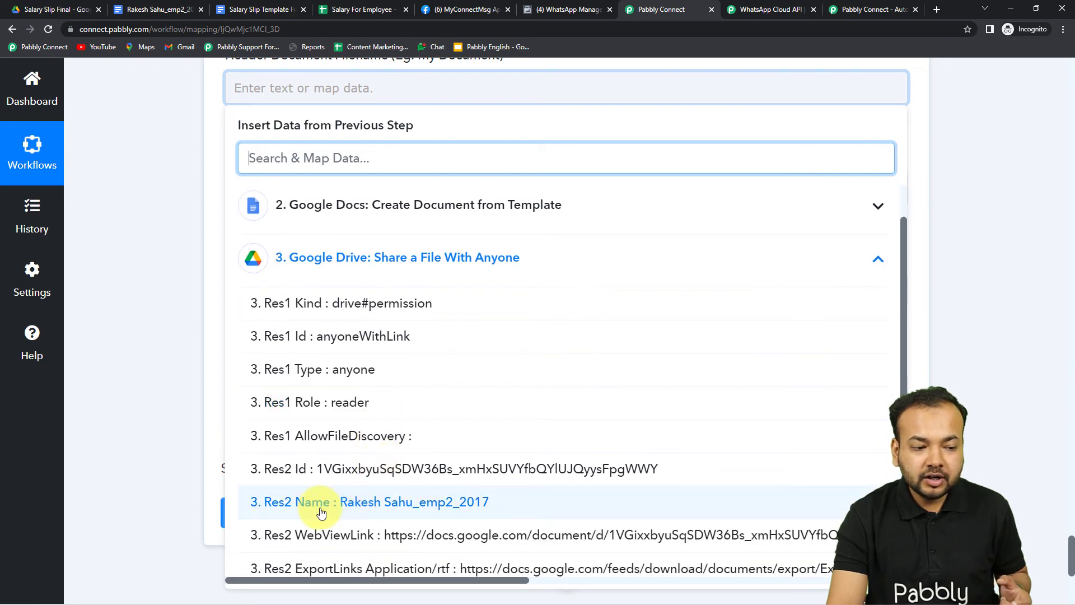
{"action": "left_click", "coordinate": [321, 502]}
{"action": "left_click", "coordinate": [152, 252]}
{"action": "scroll", "coordinate": [152, 252], "scroll_direction": "down", "scroll_amount": 1}
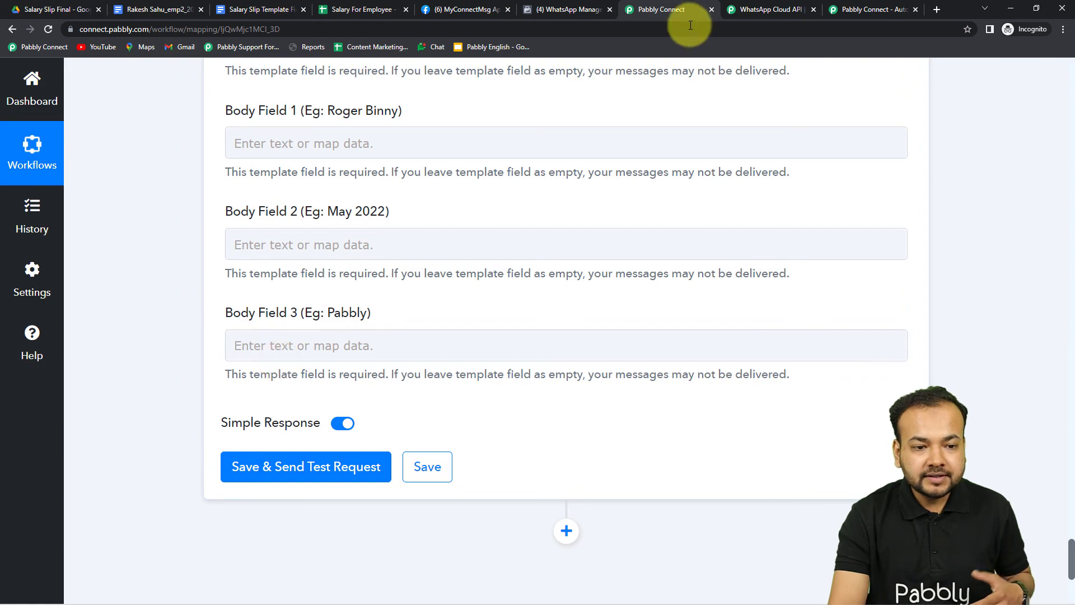
- Switch to WhatsApp Manager and open the salary_slip template to check the variables in its body text
{"action": "left_click", "coordinate": [575, 15]}
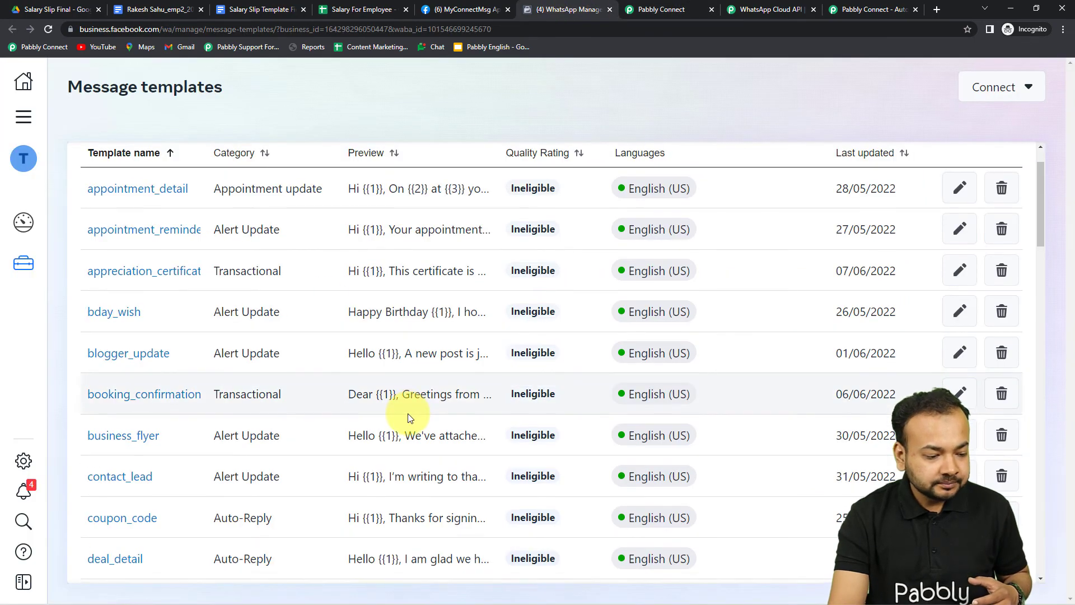
{"action": "scroll", "coordinate": [408, 414], "scroll_direction": "down", "scroll_amount": 5}
{"action": "scroll", "coordinate": [408, 417], "scroll_direction": "down", "scroll_amount": 13}
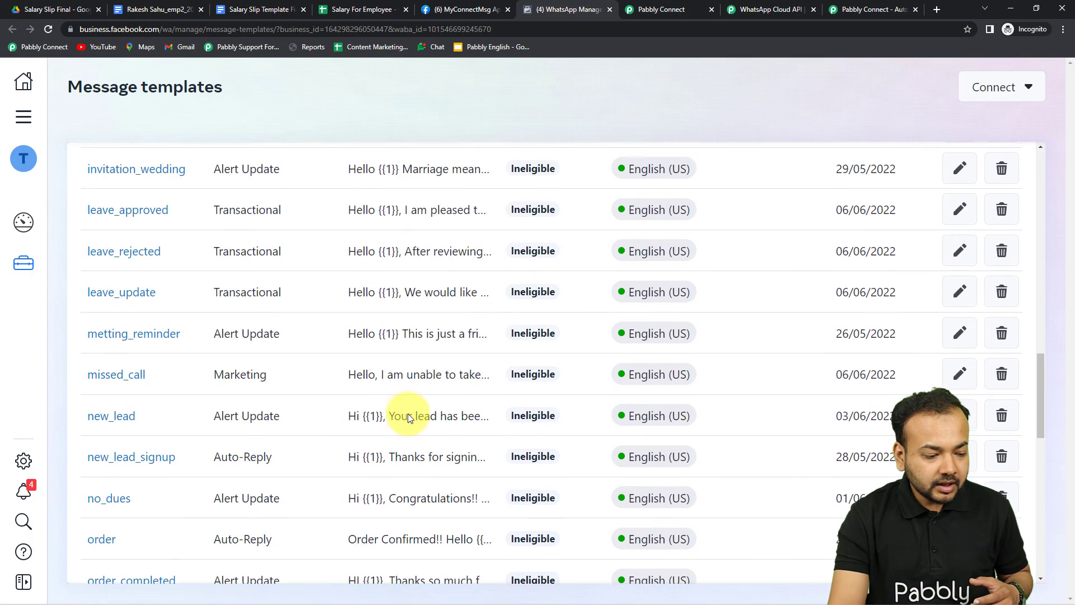
{"action": "scroll", "coordinate": [407, 417], "scroll_direction": "down", "scroll_amount": 11}
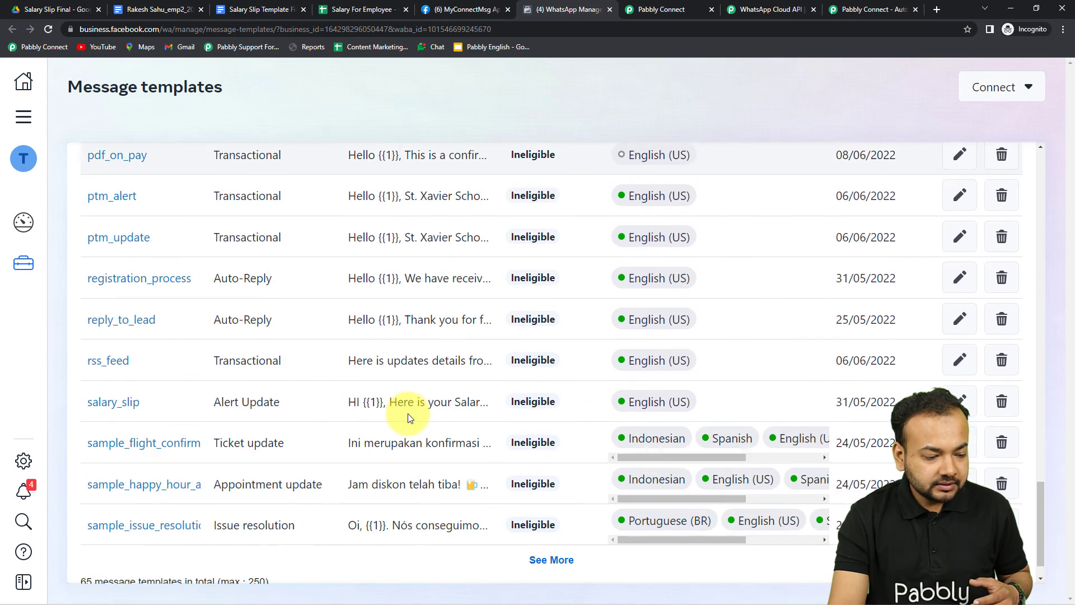
{"action": "left_click", "coordinate": [150, 409]}
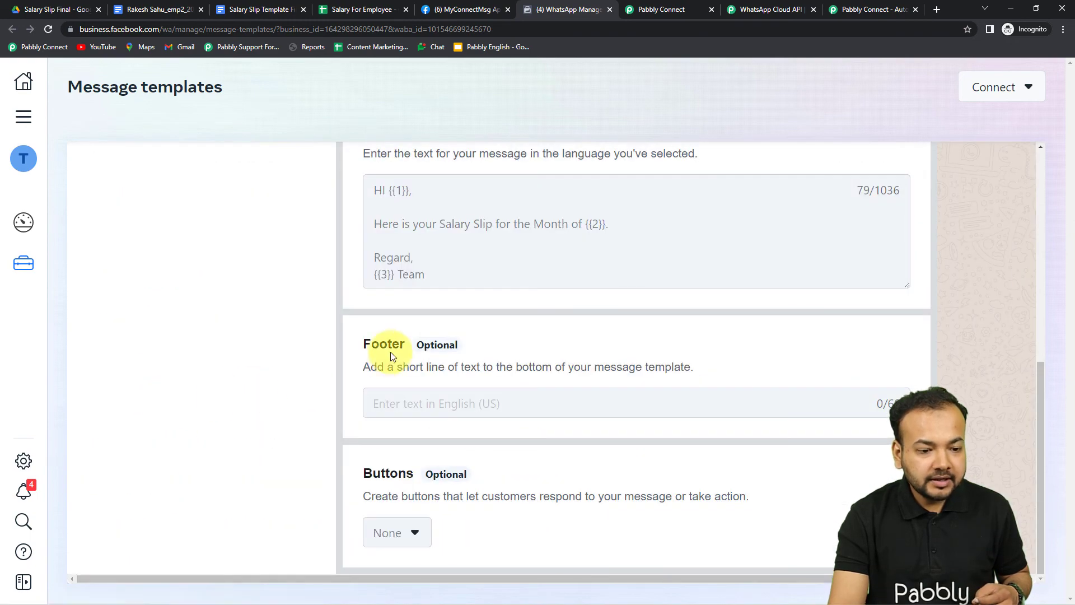
{"action": "scroll", "coordinate": [392, 313], "scroll_direction": "up", "scroll_amount": 1}
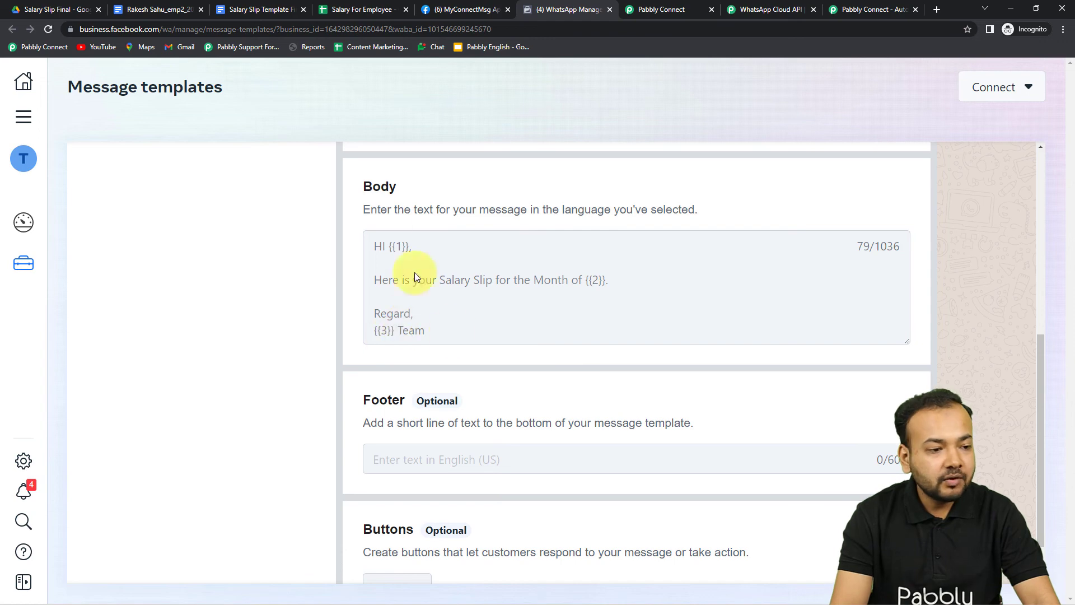
- Switch to the Pabbly Connect workflow and map Body Field 1 to Emp Name from the Google Sheets trigger
{"action": "left_click", "coordinate": [657, 12]}
{"action": "left_click", "coordinate": [348, 154]}
{"action": "left_click", "coordinate": [352, 141]}
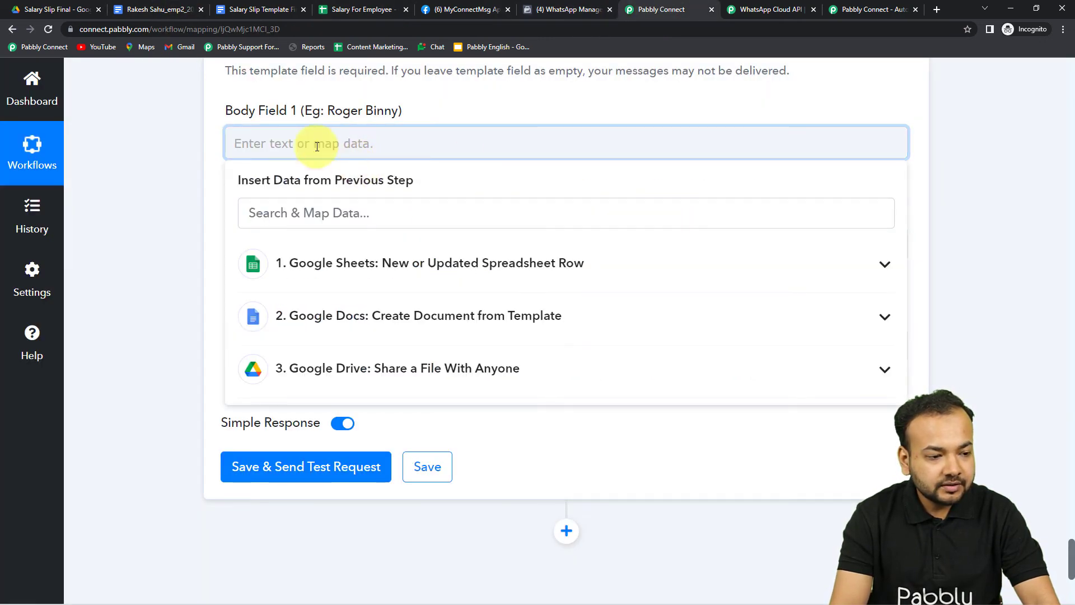
{"action": "left_click", "coordinate": [329, 277]}
{"action": "left_click", "coordinate": [271, 316]}
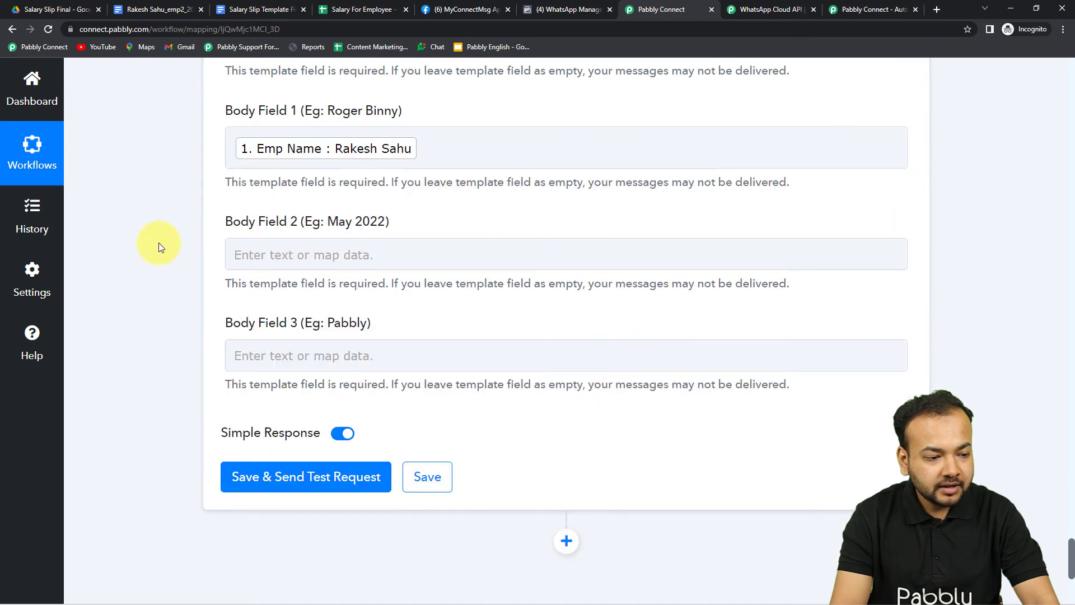
- Map Body Field 2 to Month Of Salary from the Google Sheets trigger
{"action": "left_click", "coordinate": [275, 257]}
{"action": "scroll", "coordinate": [274, 256], "scroll_direction": "down", "scroll_amount": 3}
{"action": "left_click", "coordinate": [283, 207]}
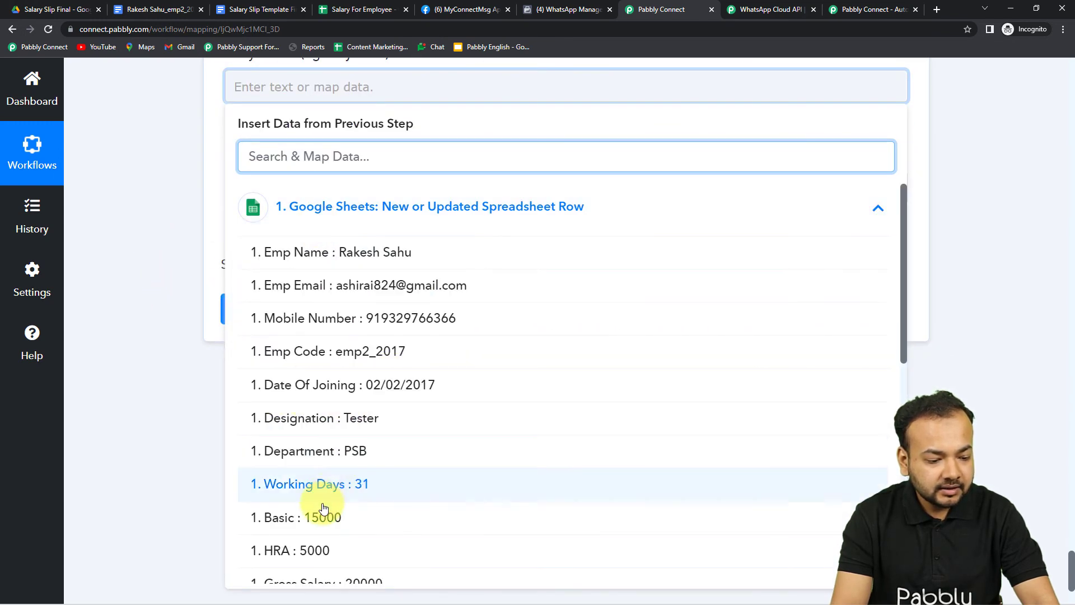
{"action": "scroll", "coordinate": [322, 398], "scroll_direction": "down", "scroll_amount": 2}
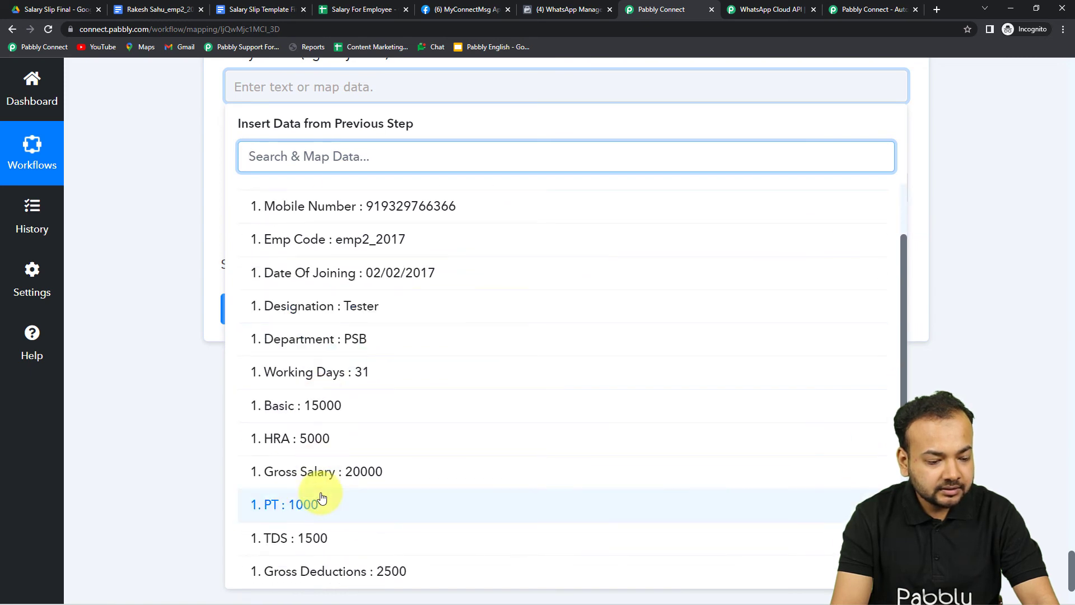
{"action": "scroll", "coordinate": [322, 499], "scroll_direction": "down", "scroll_amount": 3}
{"action": "left_click", "coordinate": [297, 470]}
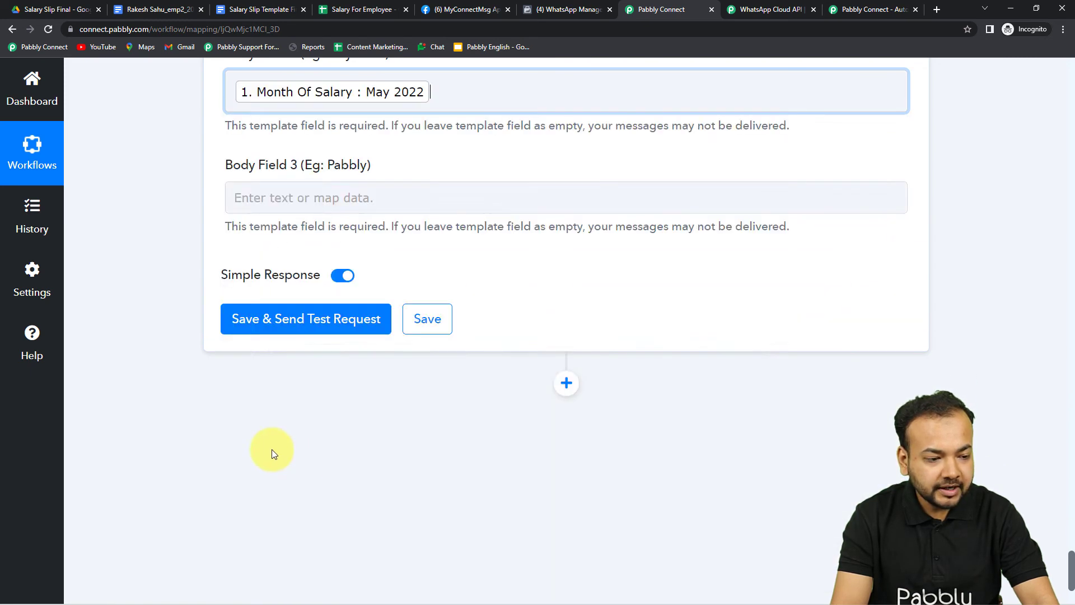
{"action": "left_click", "coordinate": [173, 355]}
- Enter "Pabbly" as Body Field 3 and review the mapped header and body fields
{"action": "left_click", "coordinate": [392, 200]}
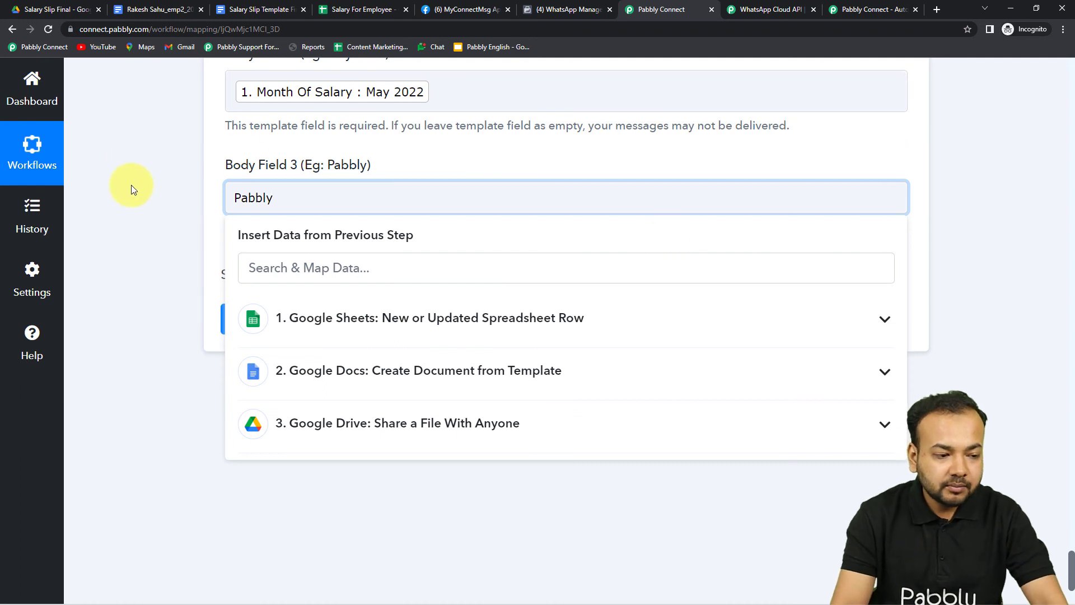
{"action": "left_click", "coordinate": [223, 225]}
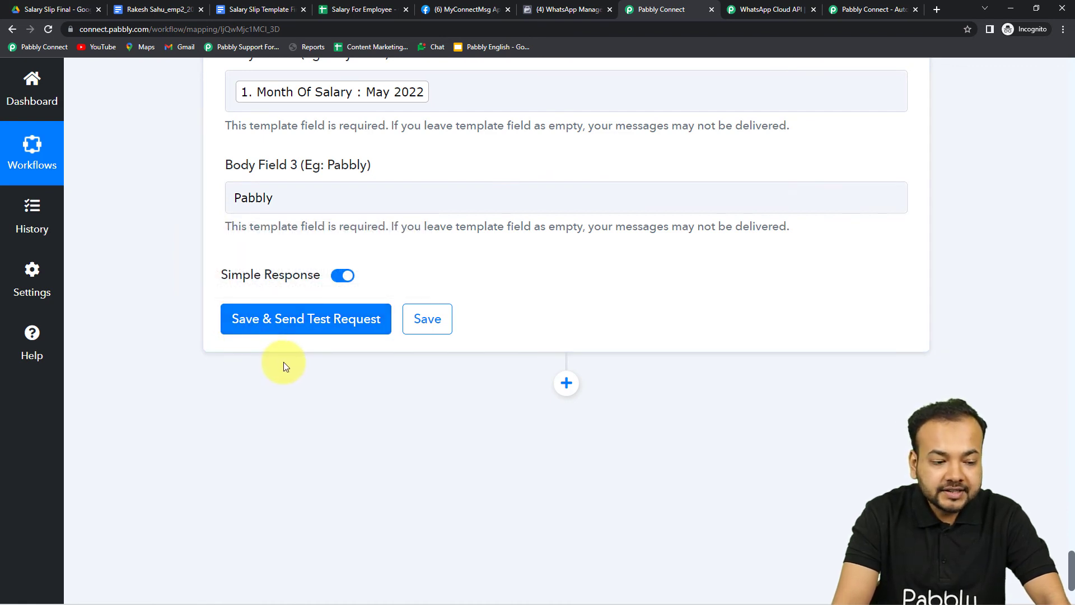
{"action": "scroll", "coordinate": [288, 365], "scroll_direction": "up", "scroll_amount": 8}
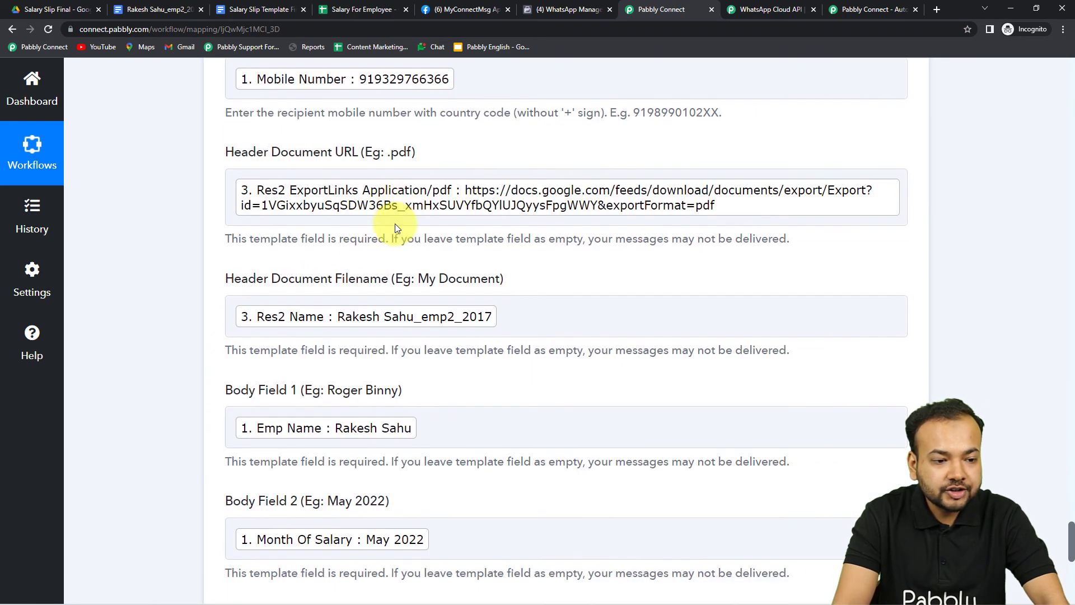
- Save the WhatsApp Cloud API template message action and send its test request
{"action": "scroll", "coordinate": [156, 190], "scroll_direction": "down", "scroll_amount": 4}
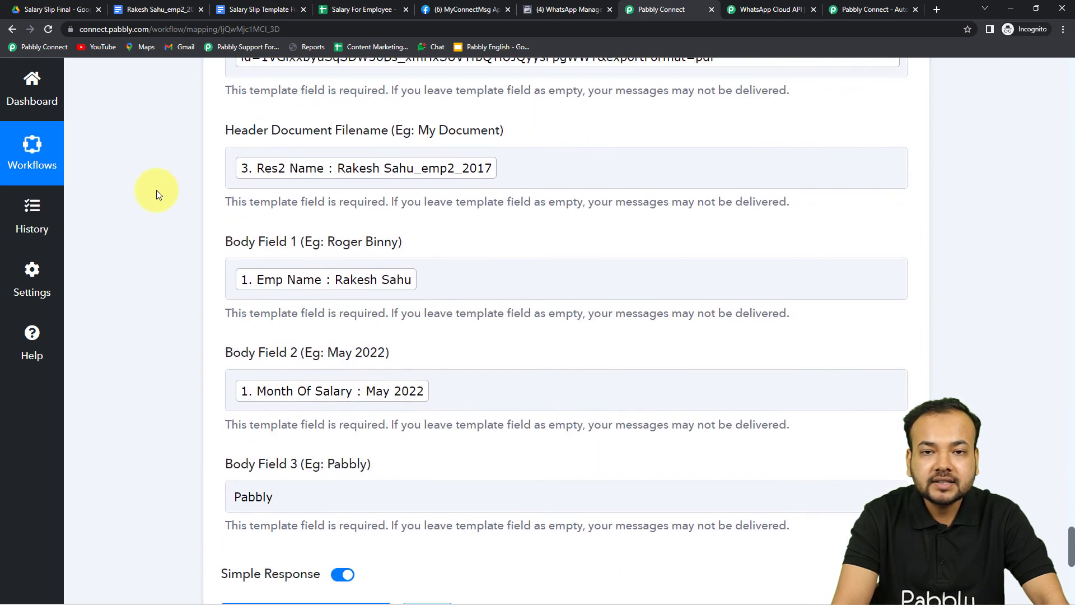
{"action": "scroll", "coordinate": [156, 190], "scroll_direction": "down", "scroll_amount": 2}
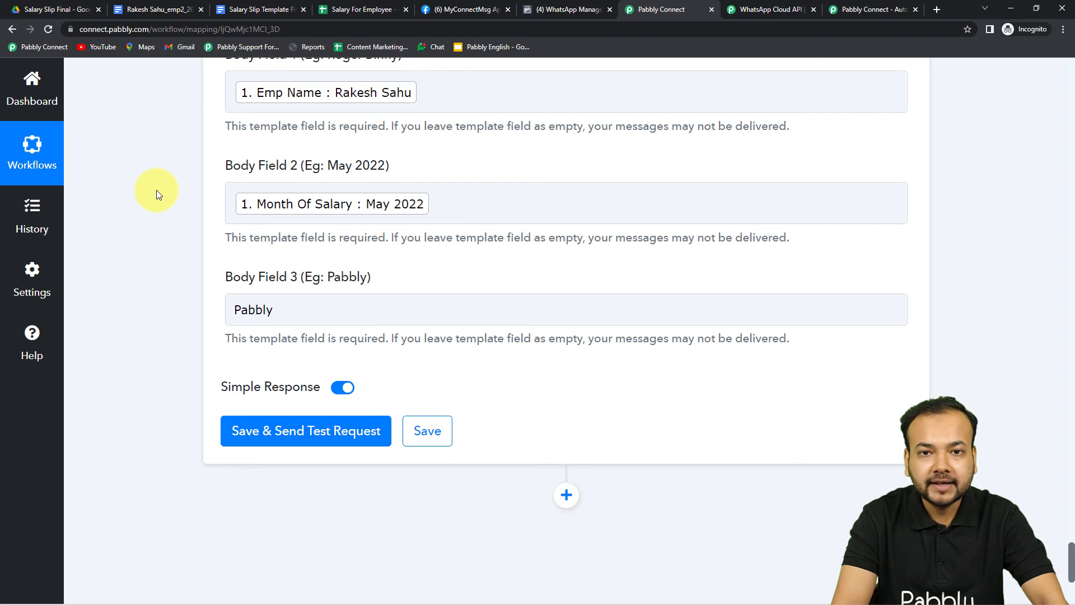
{"action": "left_click", "coordinate": [238, 431]}
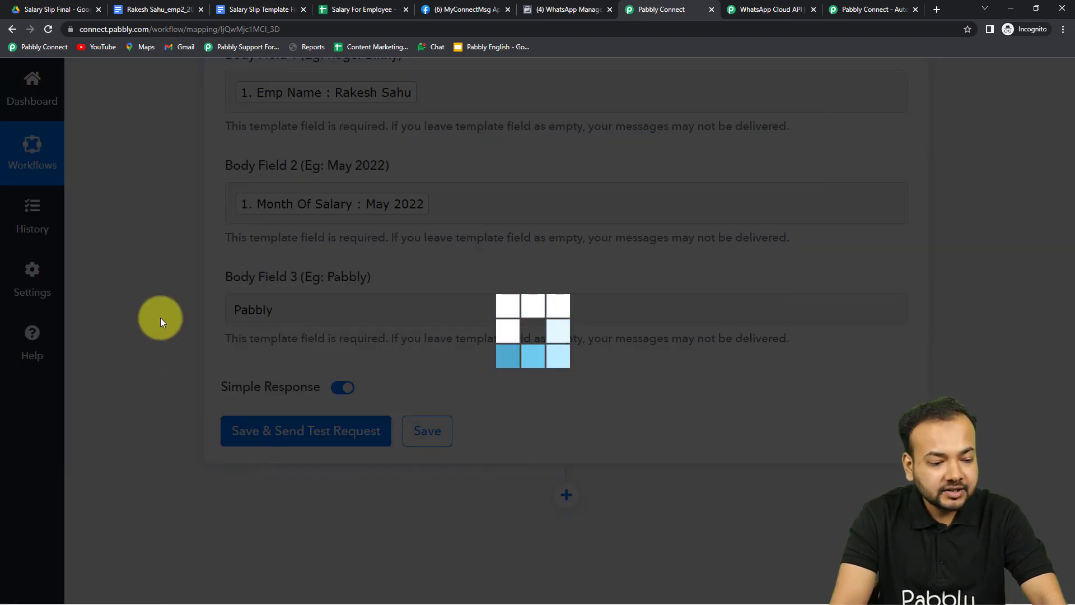
{"action": "scroll", "coordinate": [160, 317], "scroll_direction": "down", "scroll_amount": 1}
{"action": "scroll", "coordinate": [160, 317], "scroll_direction": "up", "scroll_amount": 4}
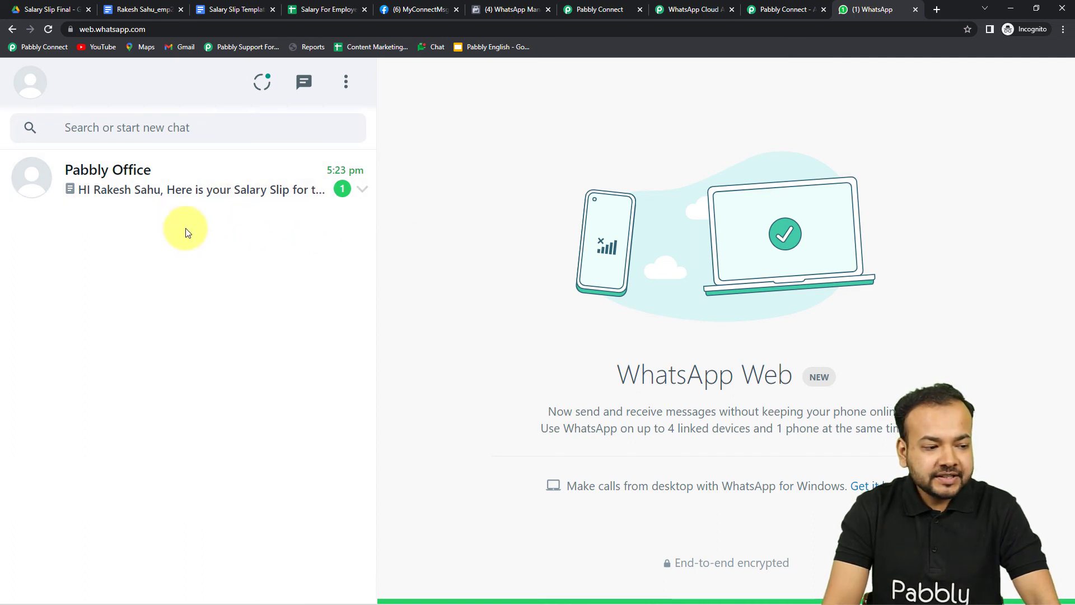
- In WhatsApp Web, open the Pabbly Office chat, then download the received salary slip PDF and open it to check its contents
{"action": "left_click", "coordinate": [198, 211]}
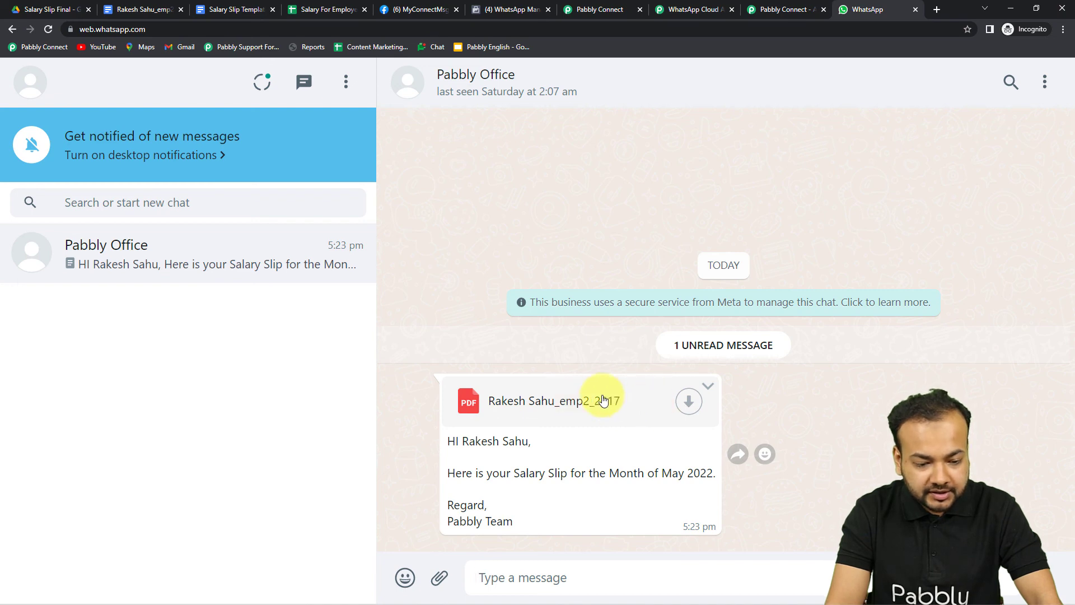
{"action": "left_click", "coordinate": [533, 411]}
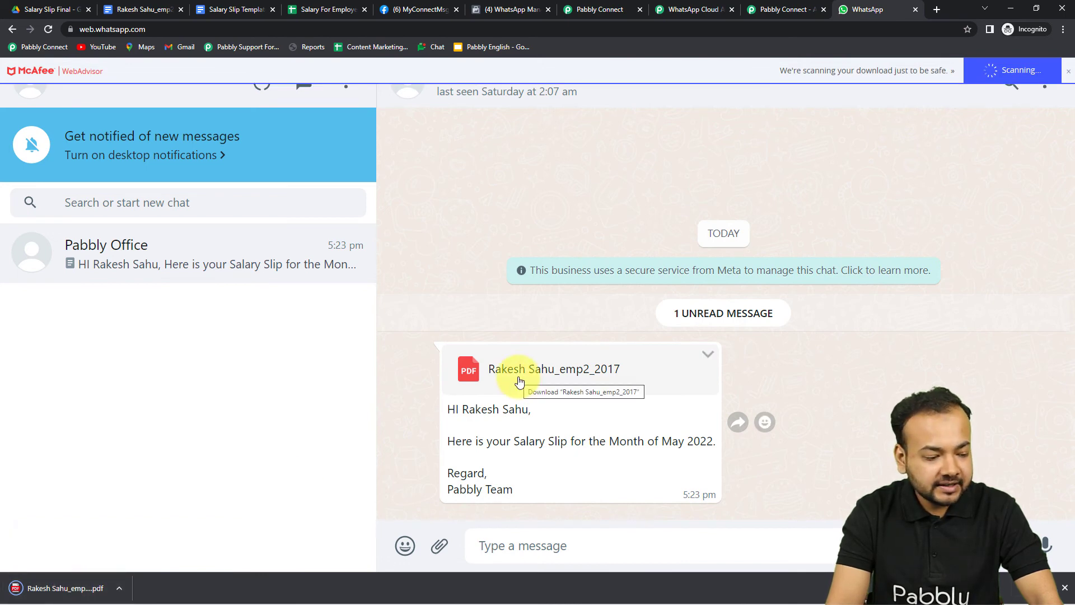
{"action": "left_click", "coordinate": [66, 588]}
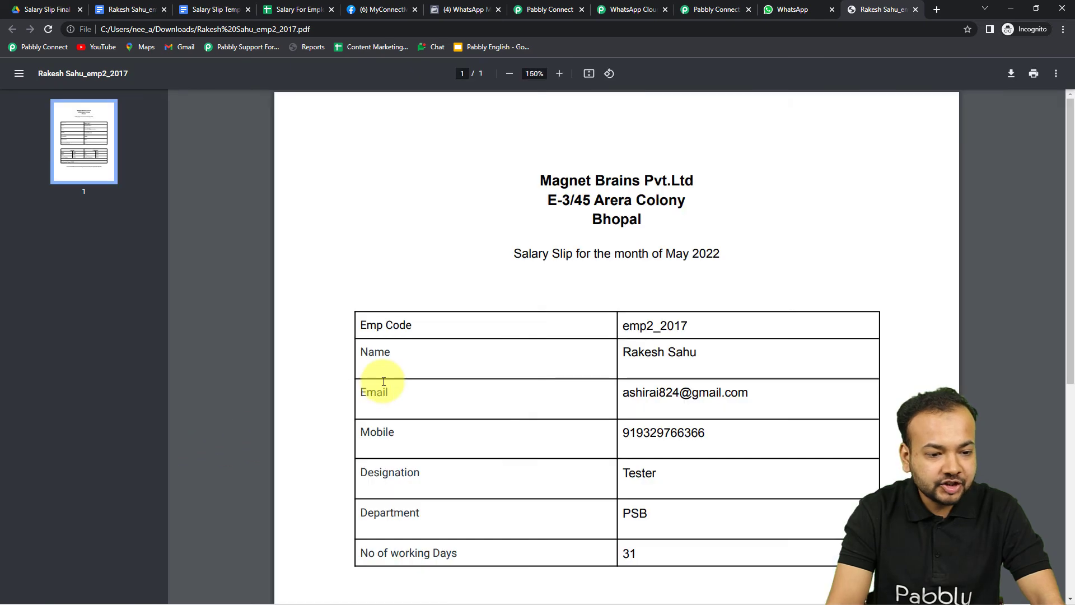
{"action": "scroll", "coordinate": [577, 392], "scroll_direction": "down", "scroll_amount": 2}
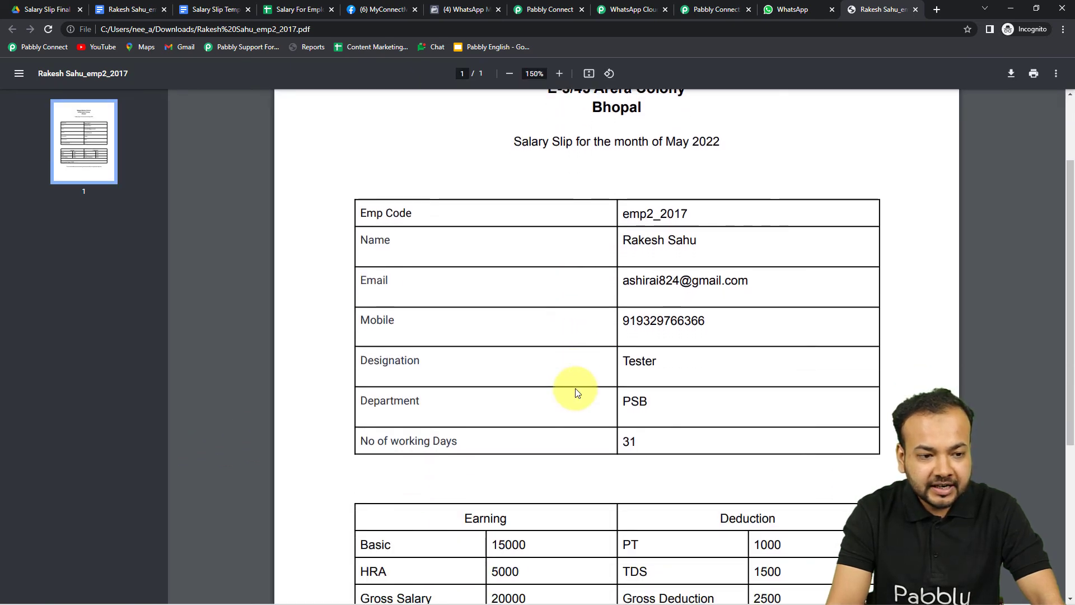
- Compare the generated salary slip in Google Docs with the downloaded PDF
{"action": "left_click", "coordinate": [702, 10]}
{"action": "left_click", "coordinate": [555, 9]}
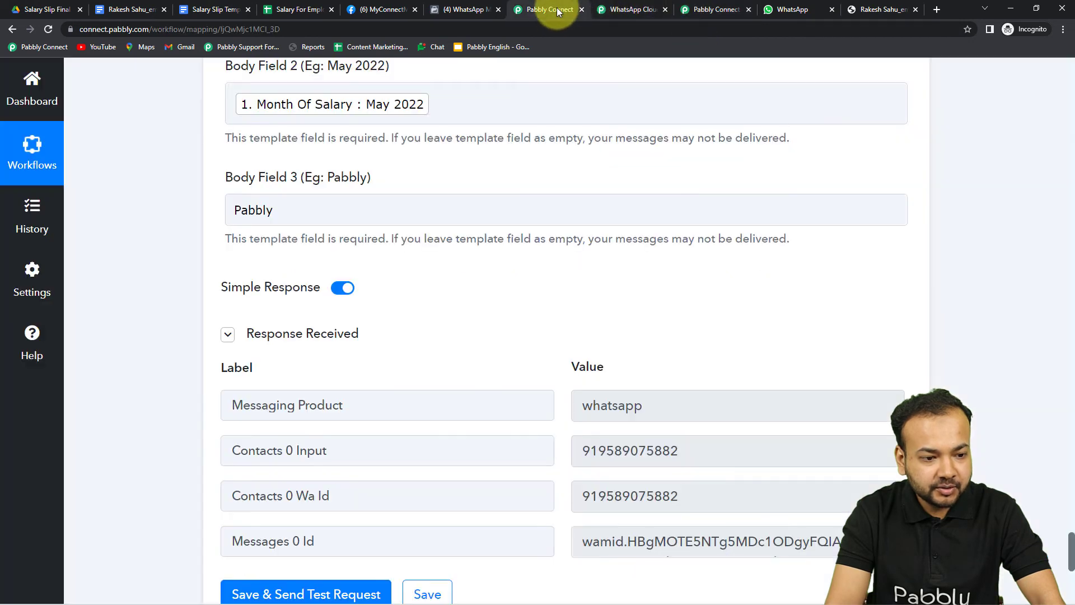
{"action": "scroll", "coordinate": [384, 285], "scroll_direction": "up", "scroll_amount": 6}
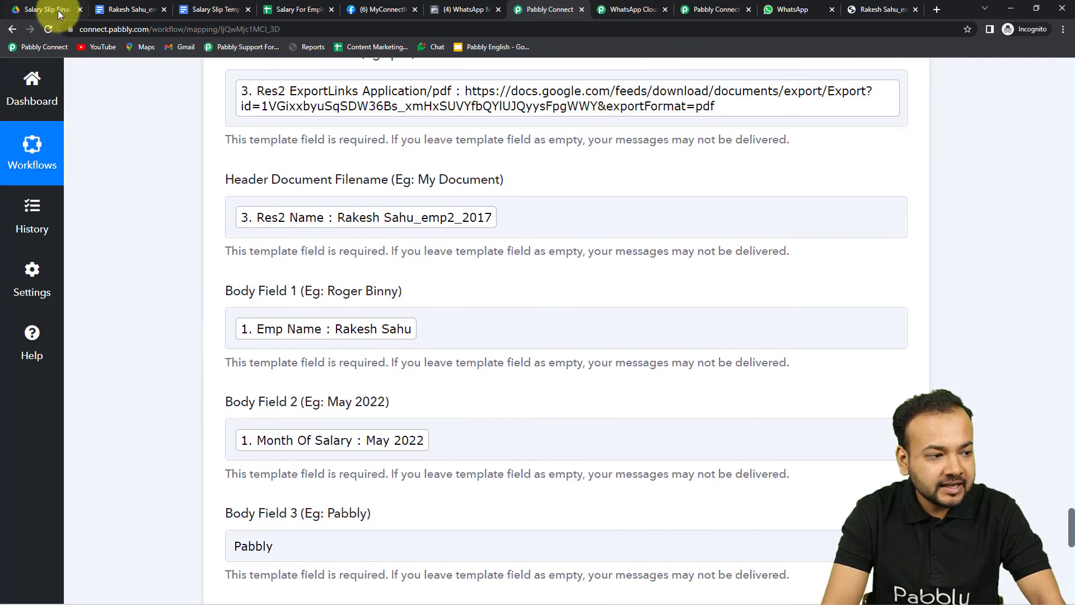
{"action": "left_click", "coordinate": [127, 10]}
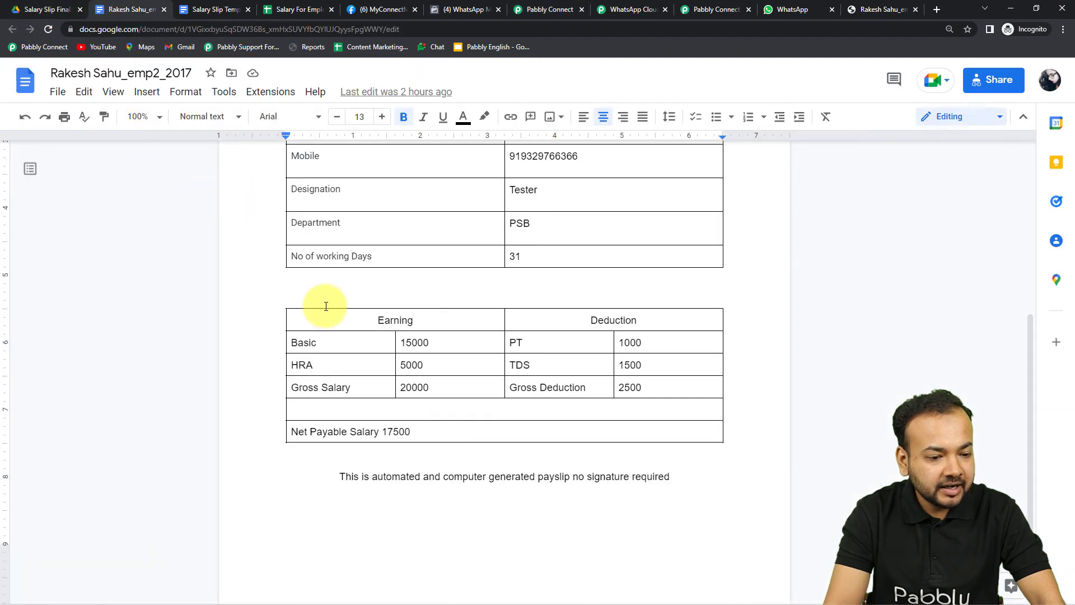
{"action": "scroll", "coordinate": [326, 306], "scroll_direction": "up", "scroll_amount": 5}
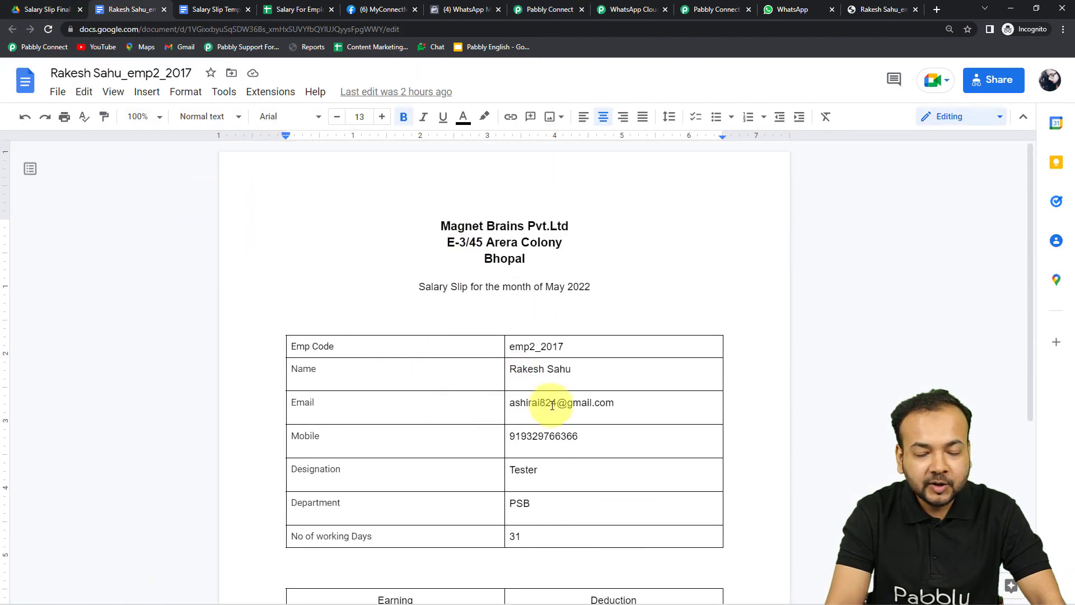
{"action": "left_click", "coordinate": [882, 9]}
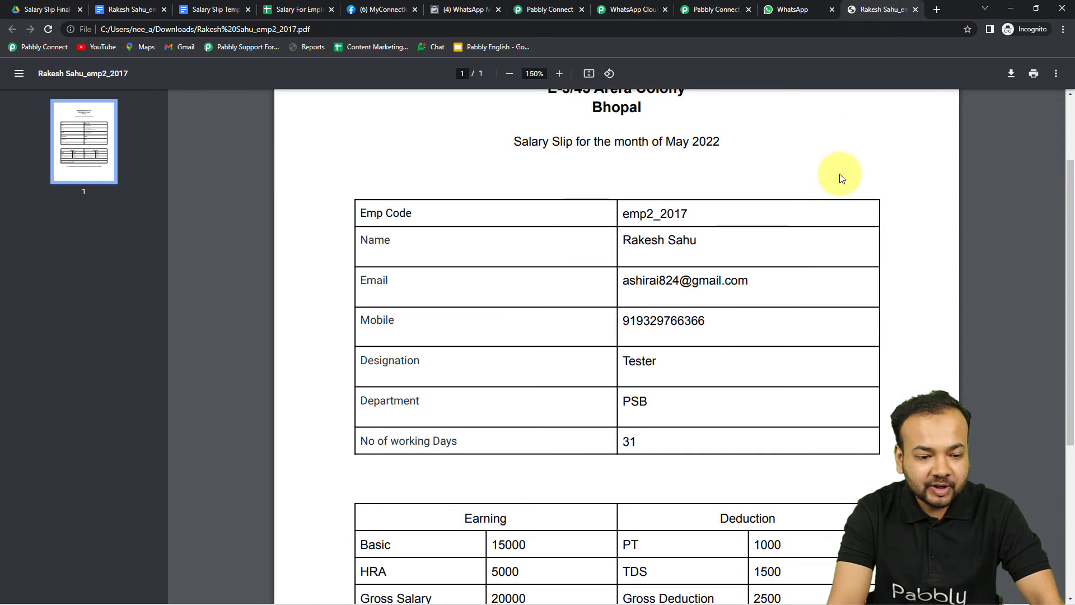
- Return to the Pabbly Connect workflow and review the Google Sheets trigger and the Google Docs action's template, document name, location and field mappings
{"action": "left_click", "coordinate": [546, 10]}
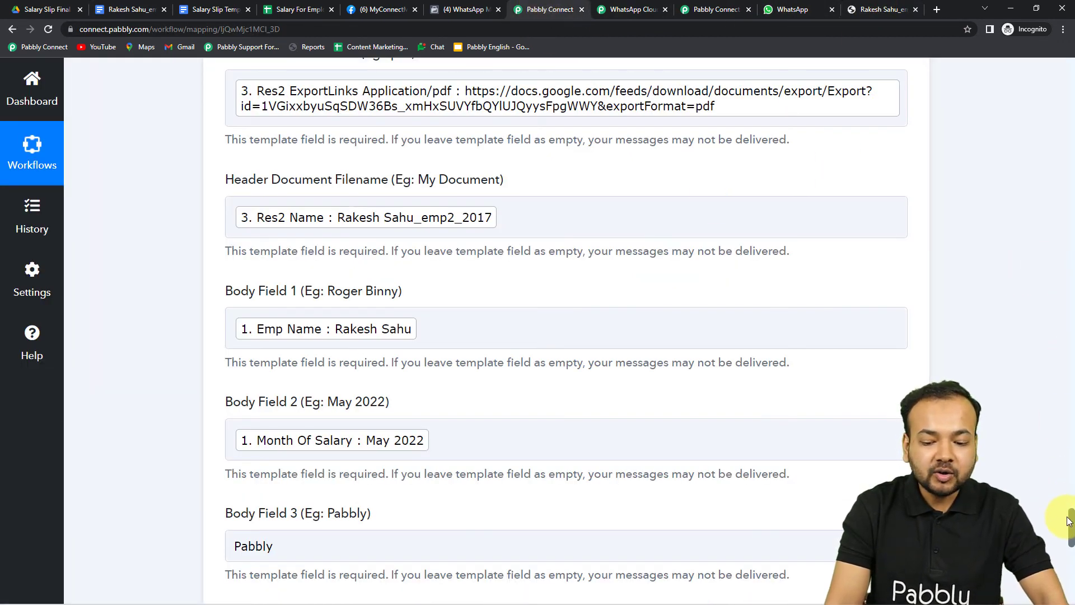
{"action": "left_click_drag", "start_coordinate": [1072, 497], "coordinate": [1070, 81]}
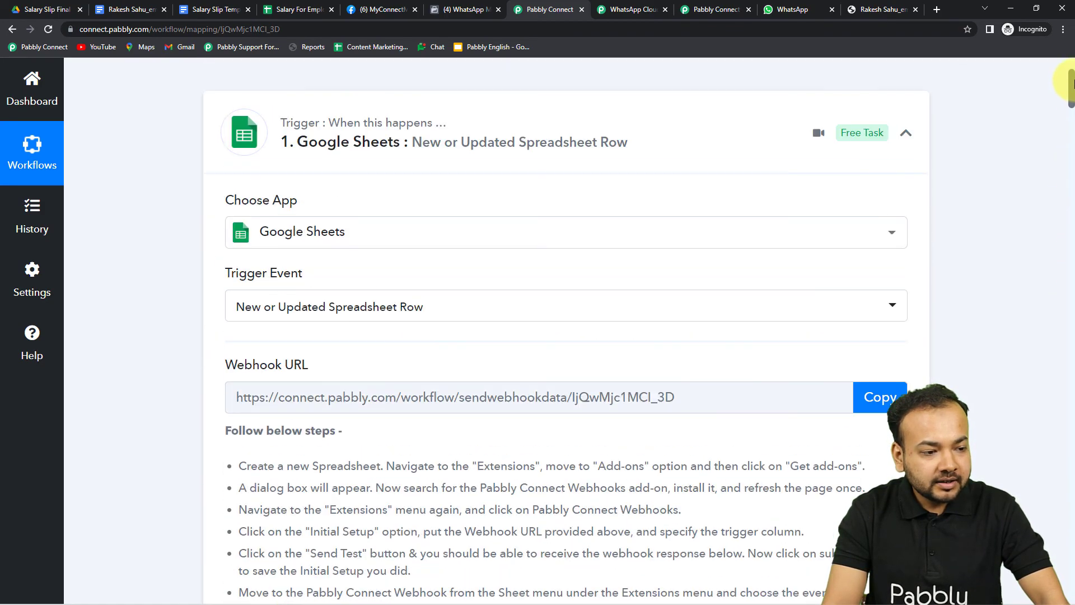
{"action": "scroll", "coordinate": [348, 233], "scroll_direction": "down", "scroll_amount": 7}
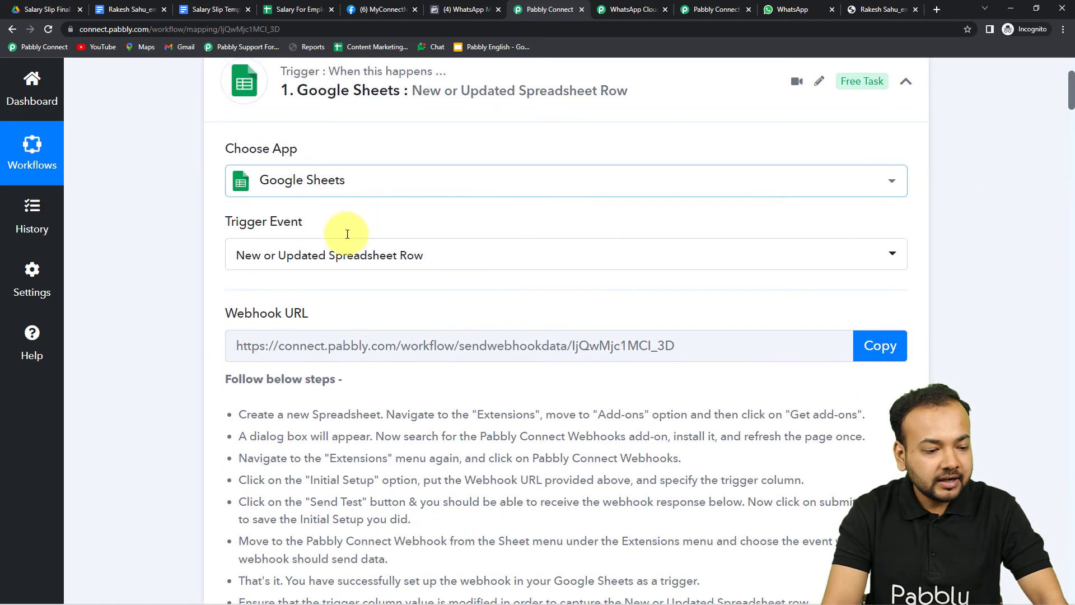
{"action": "scroll", "coordinate": [325, 263], "scroll_direction": "down", "scroll_amount": 19}
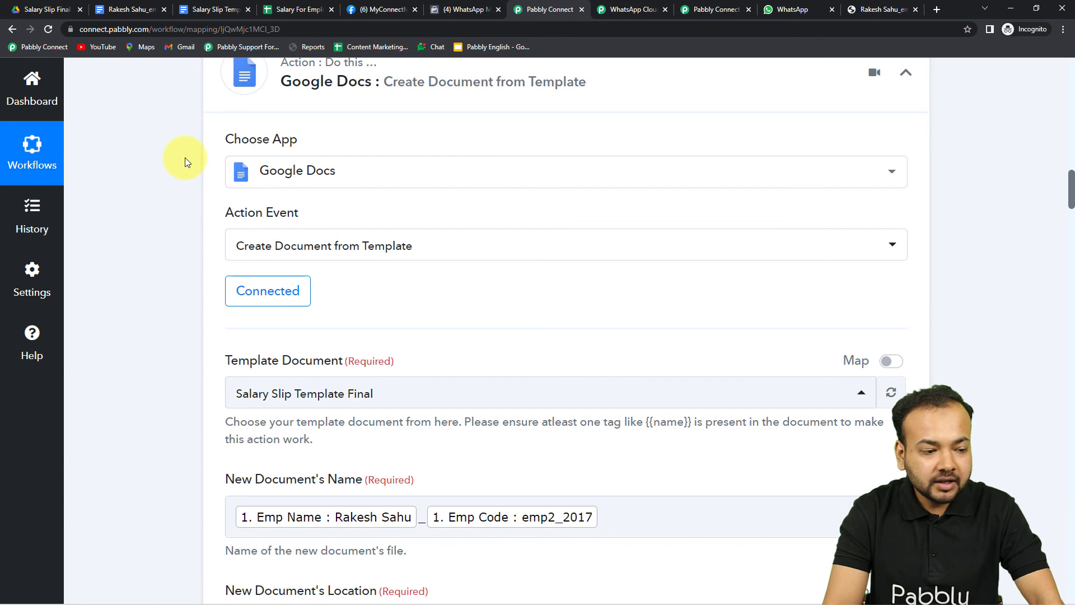
{"action": "scroll", "coordinate": [186, 162], "scroll_direction": "down", "scroll_amount": 6}
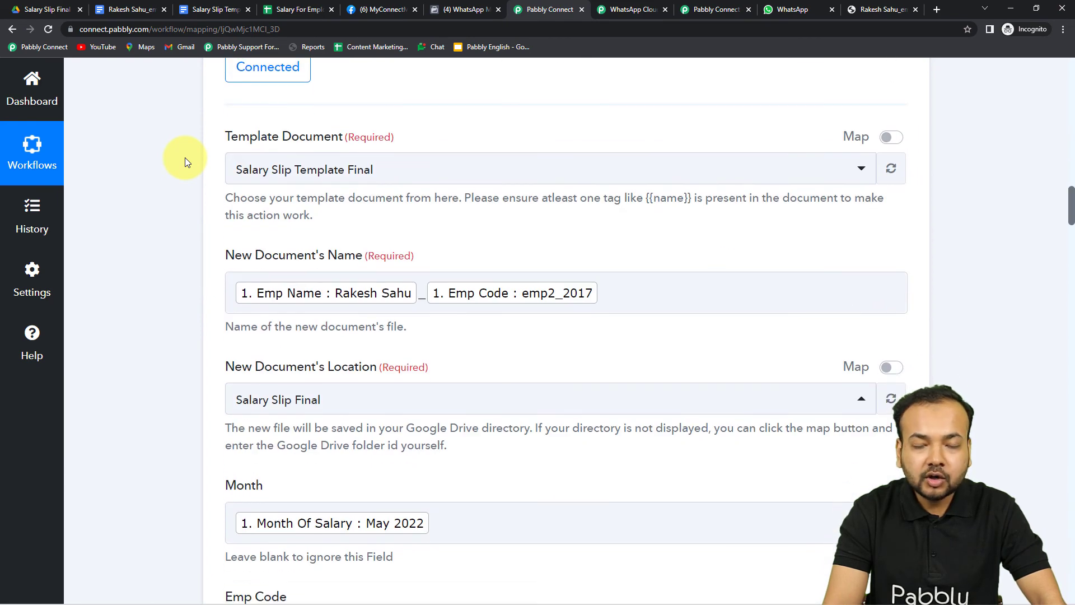
{"action": "scroll", "coordinate": [187, 161], "scroll_direction": "down", "scroll_amount": 5}
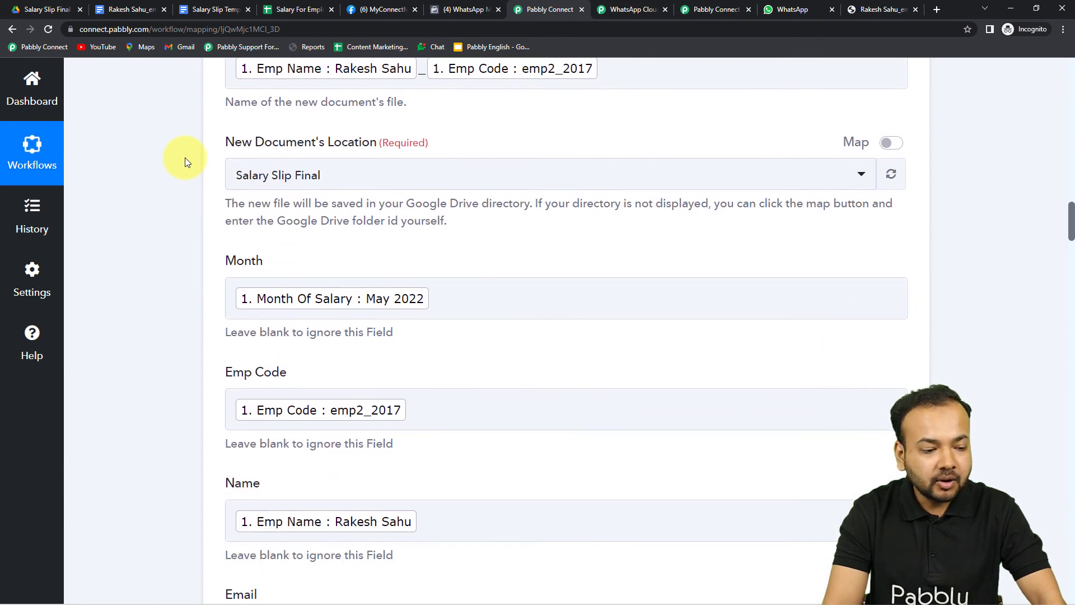
{"action": "scroll", "coordinate": [187, 162], "scroll_direction": "down", "scroll_amount": 16}
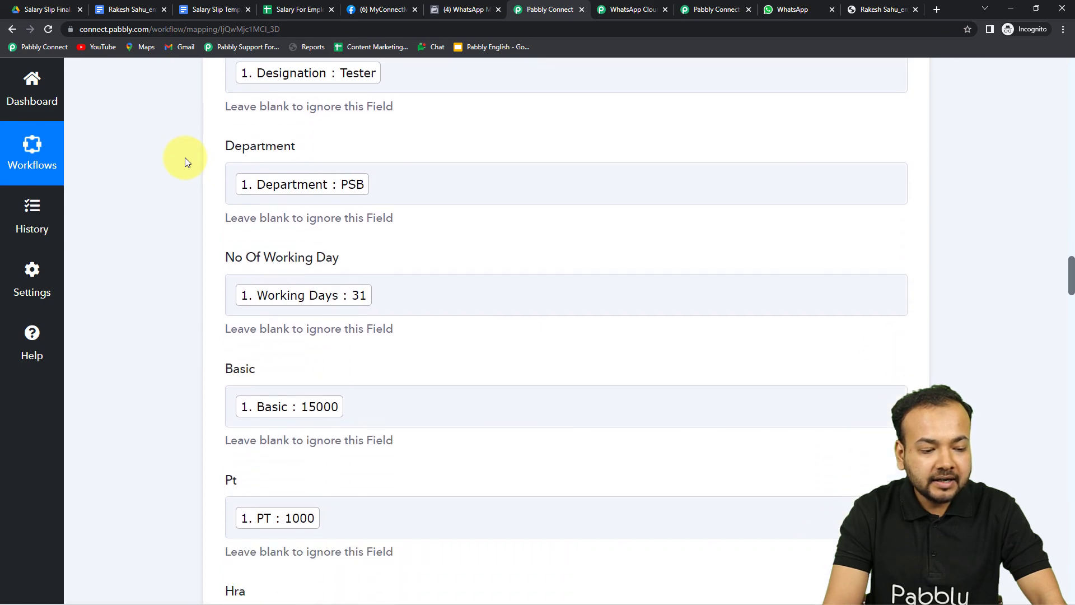
{"action": "scroll", "coordinate": [185, 162], "scroll_direction": "down", "scroll_amount": 6}
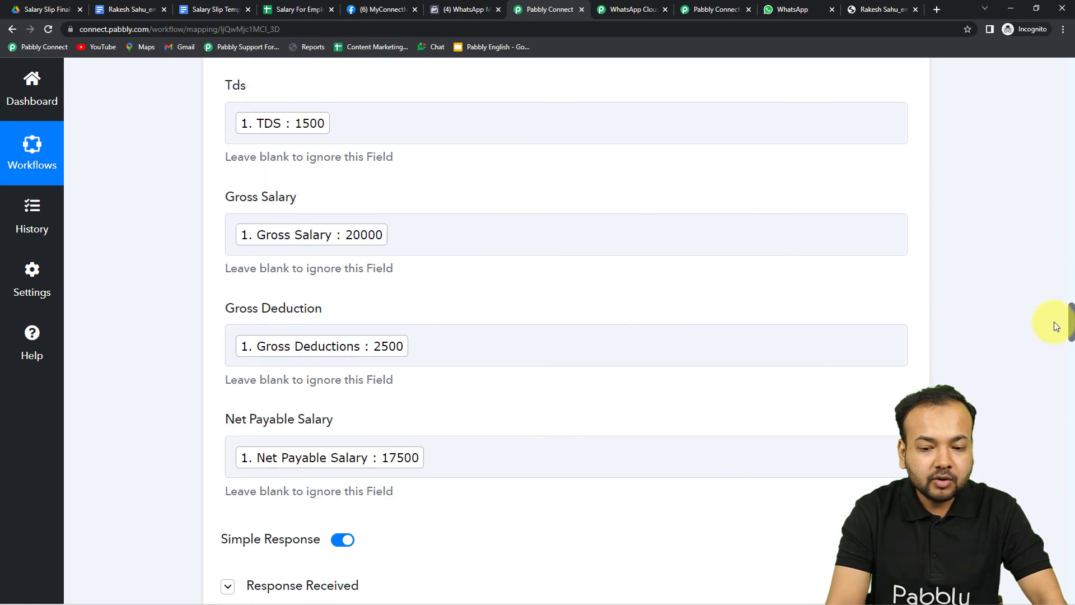
- Review the export links in the third step's response and the WhatsApp Cloud API action's template, language, recipient and document settings
{"action": "left_click_drag", "start_coordinate": [1073, 318], "coordinate": [1052, 392]}
{"action": "scroll", "coordinate": [563, 308], "scroll_direction": "down", "scroll_amount": 11}
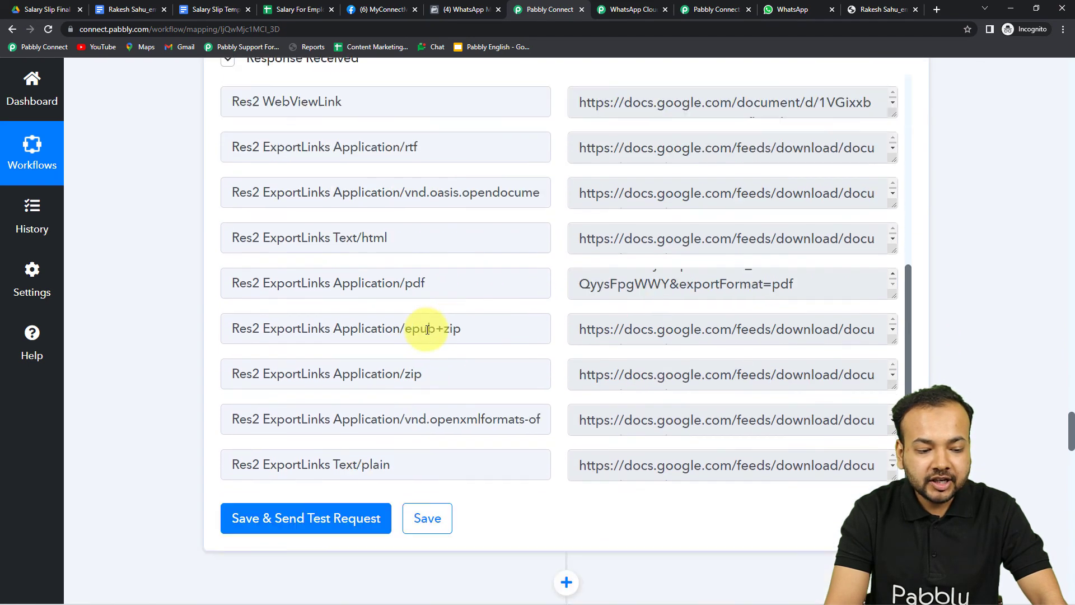
{"action": "scroll", "coordinate": [428, 331], "scroll_direction": "down", "scroll_amount": 7}
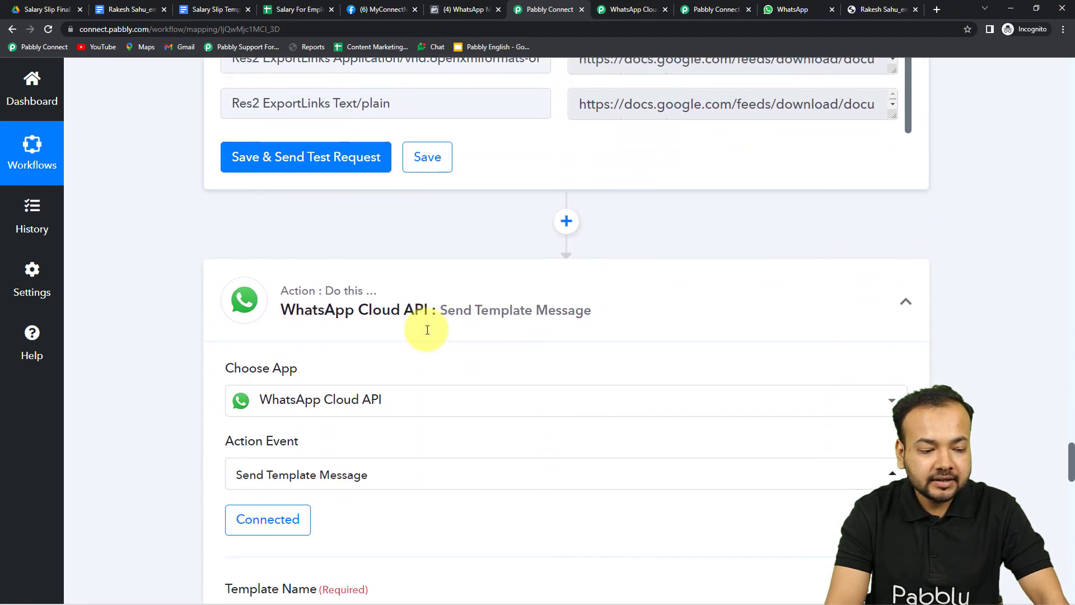
{"action": "scroll", "coordinate": [426, 334], "scroll_direction": "down", "scroll_amount": 3}
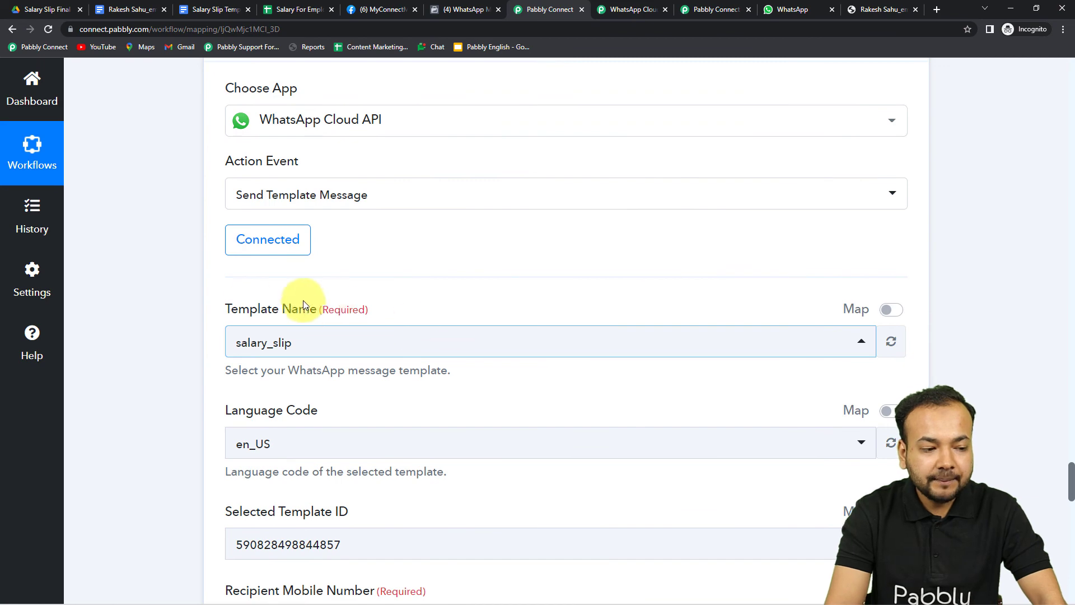
{"action": "scroll", "coordinate": [203, 308], "scroll_direction": "down", "scroll_amount": 1}
{"action": "scroll", "coordinate": [205, 302], "scroll_direction": "up", "scroll_amount": 2}
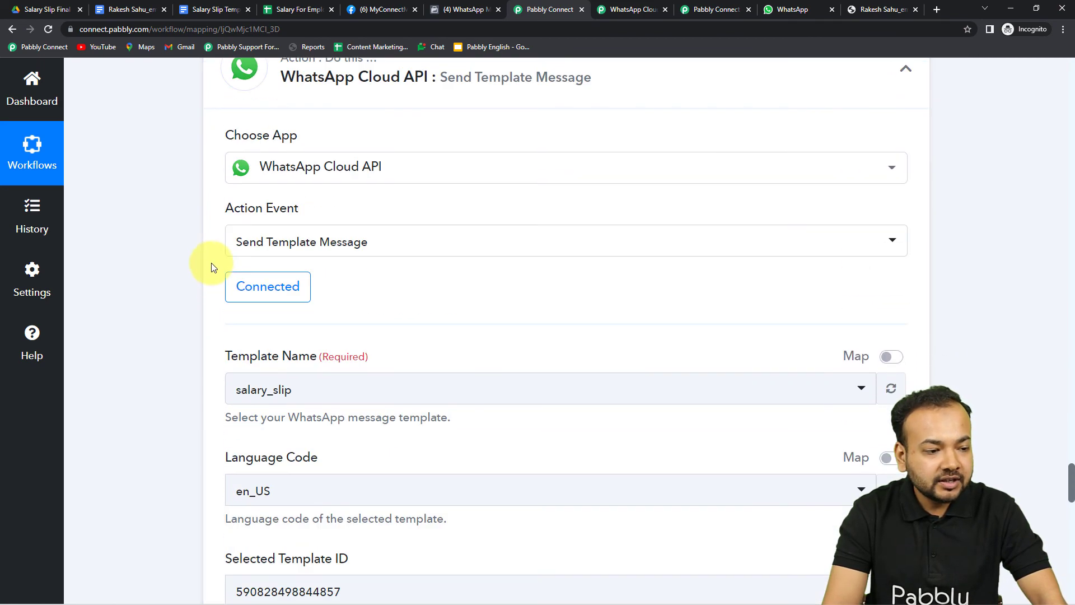
{"action": "scroll", "coordinate": [177, 218], "scroll_direction": "down", "scroll_amount": 7}
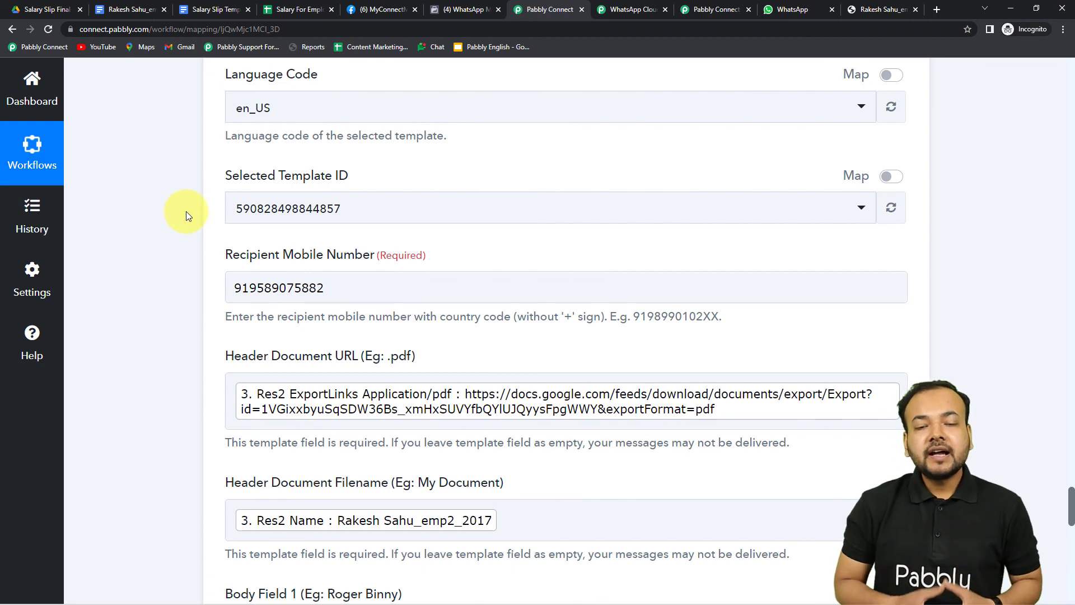
- Switch to the Salary For Employee spreadsheet and submit the initial setup of Pabbly Connect Webhooks
{"action": "left_click", "coordinate": [292, 10]}
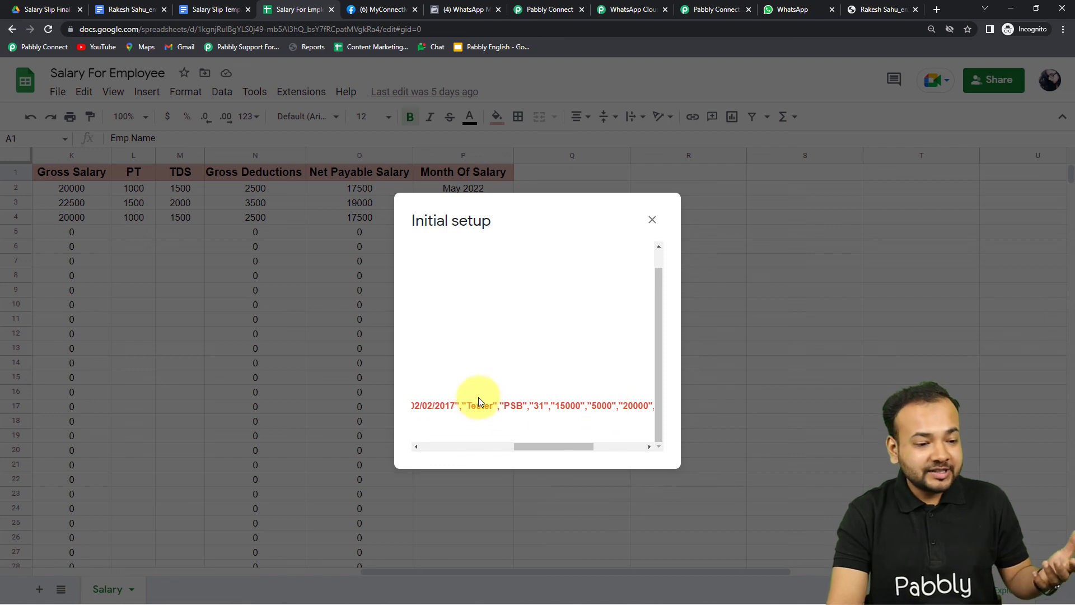
{"action": "left_click_drag", "start_coordinate": [547, 446], "coordinate": [432, 456]}
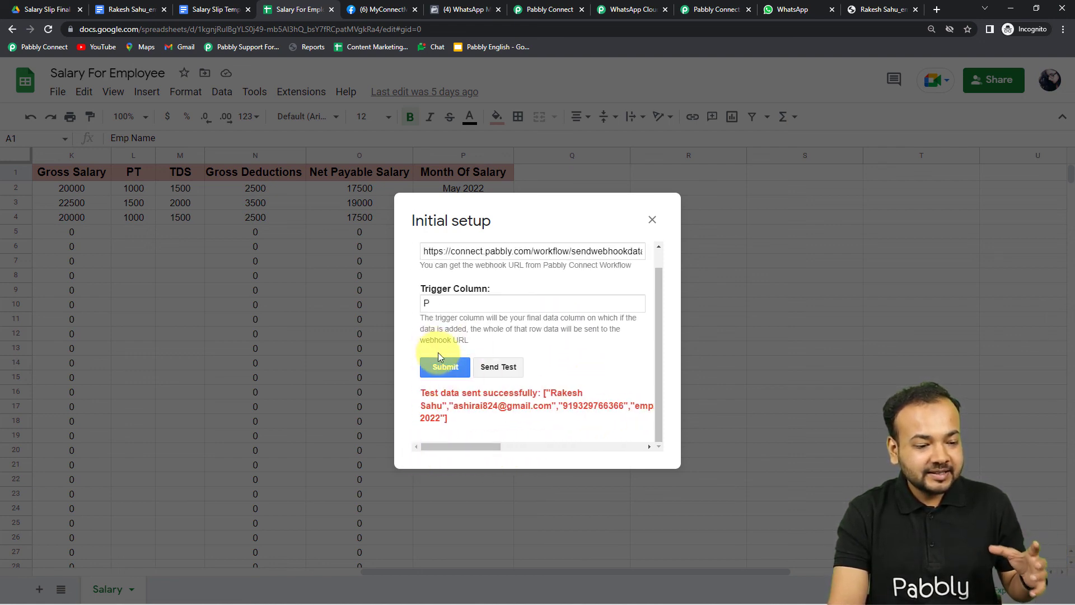
{"action": "left_click", "coordinate": [445, 371]}
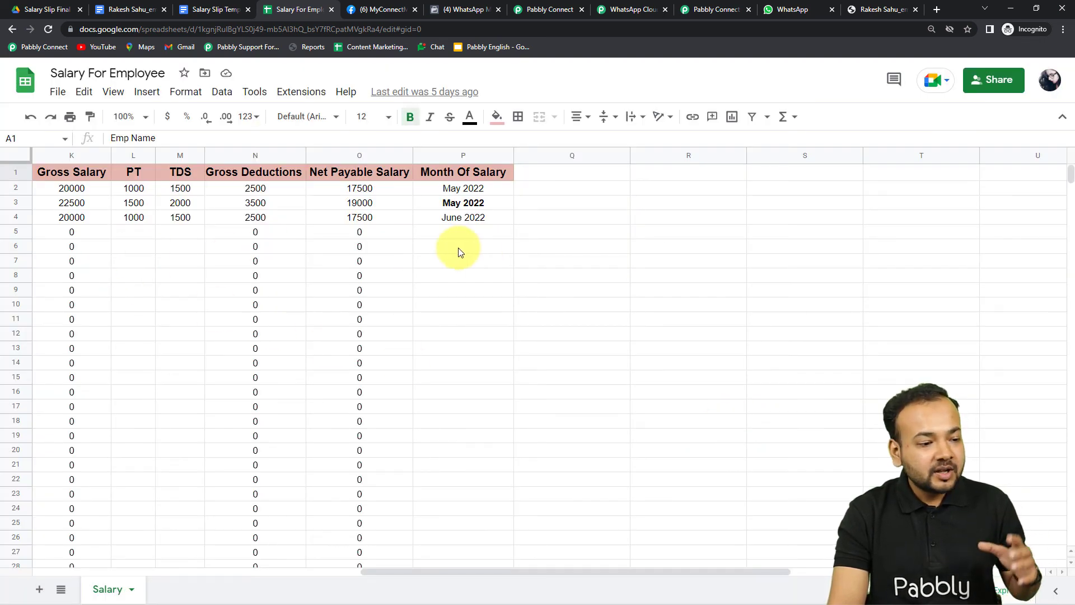
- Check the spreadsheet's Pabbly Connect Webhooks options for sending data on event, on schedule, as custom data or all at once
{"action": "left_click", "coordinate": [303, 93]}
{"action": "mouse_move", "coordinate": [302, 196]}
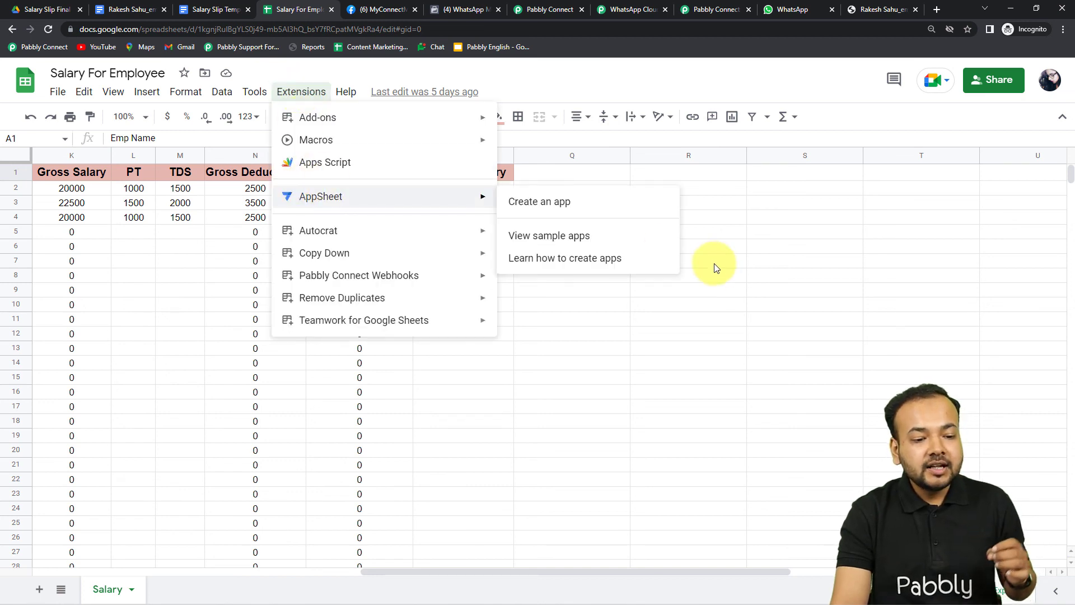
{"action": "left_click", "coordinate": [700, 325]}
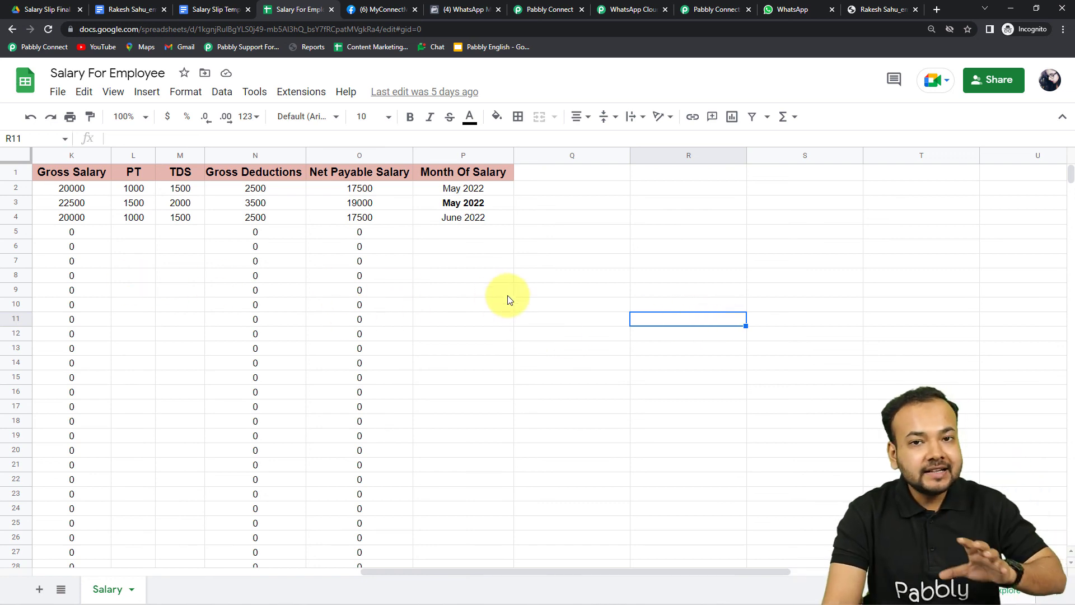
{"action": "left_click", "coordinate": [315, 96]}
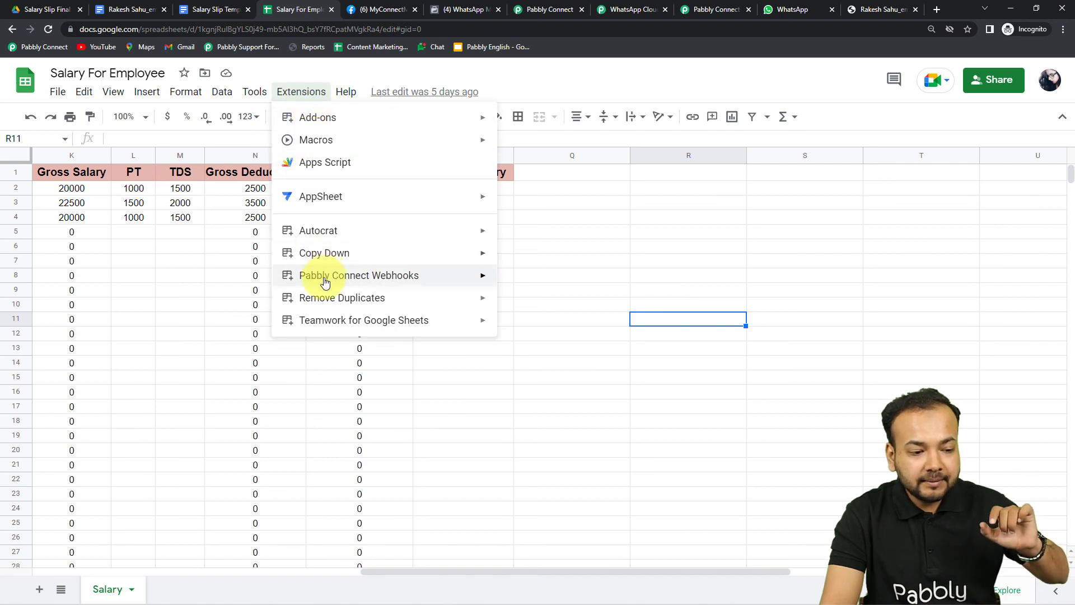
{"action": "mouse_move", "coordinate": [376, 276]}
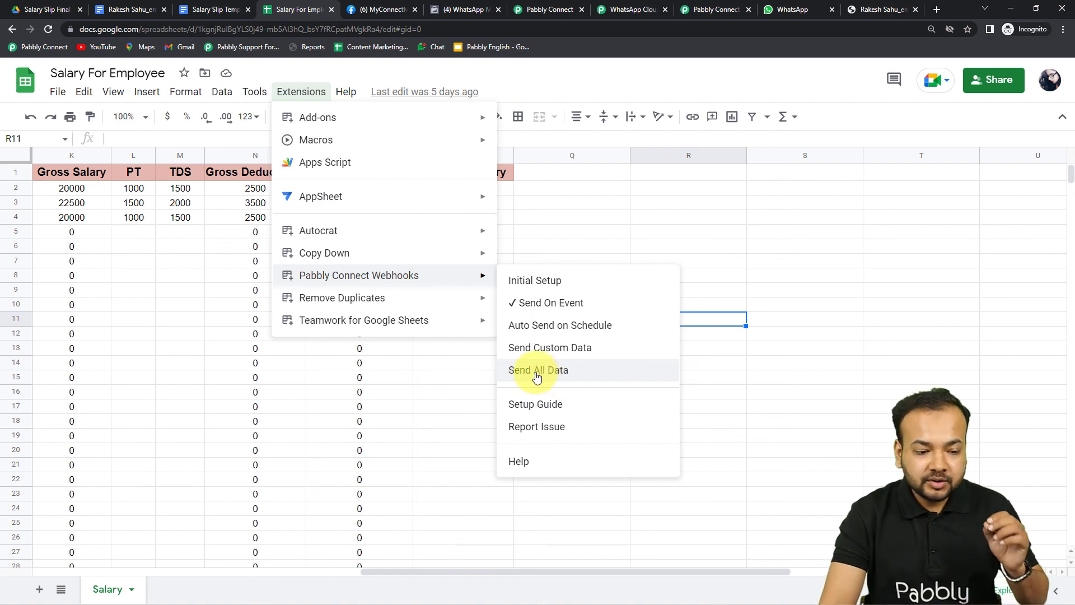
{"action": "left_click", "coordinate": [718, 380]}
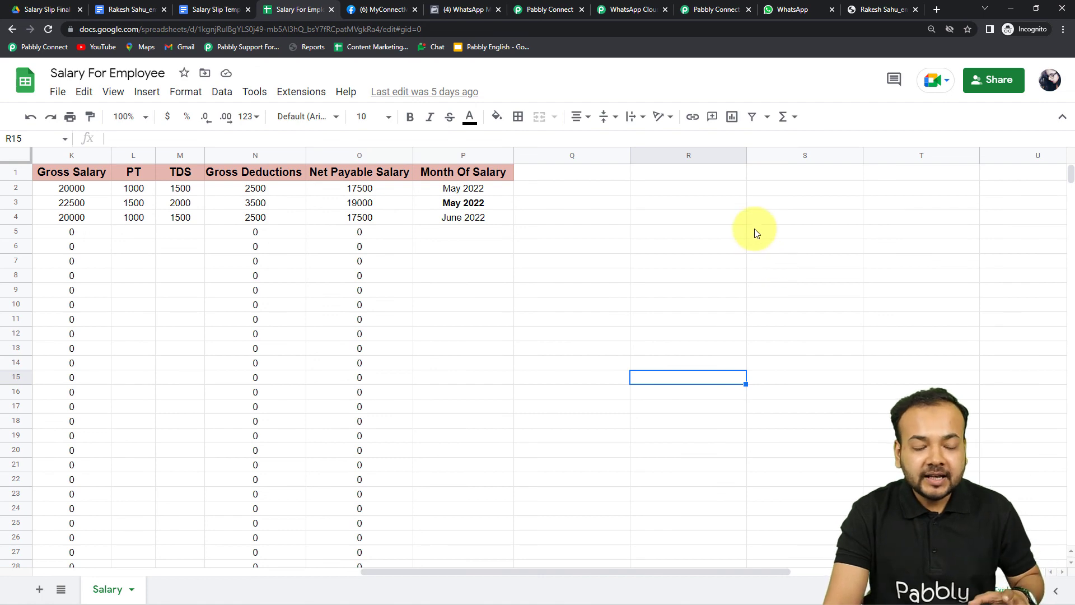
- Switch back to the Pabbly Connect workflow and recheck the header and body field mappings of the WhatsApp message
{"action": "left_click", "coordinate": [546, 11]}
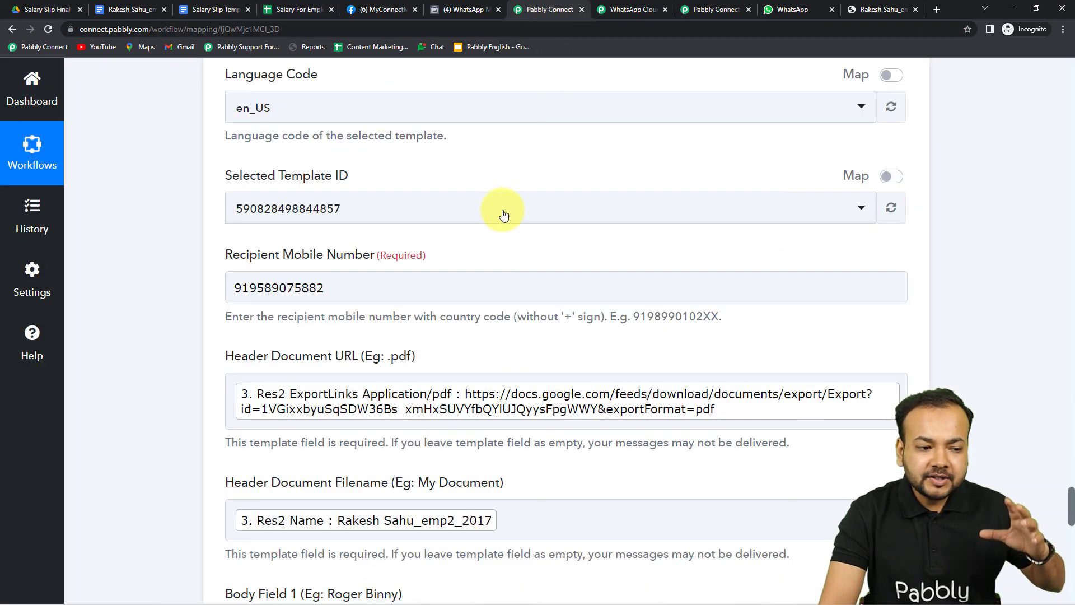
{"action": "scroll", "coordinate": [504, 212], "scroll_direction": "down", "scroll_amount": 3}
{"action": "scroll", "coordinate": [504, 214], "scroll_direction": "down", "scroll_amount": 3}
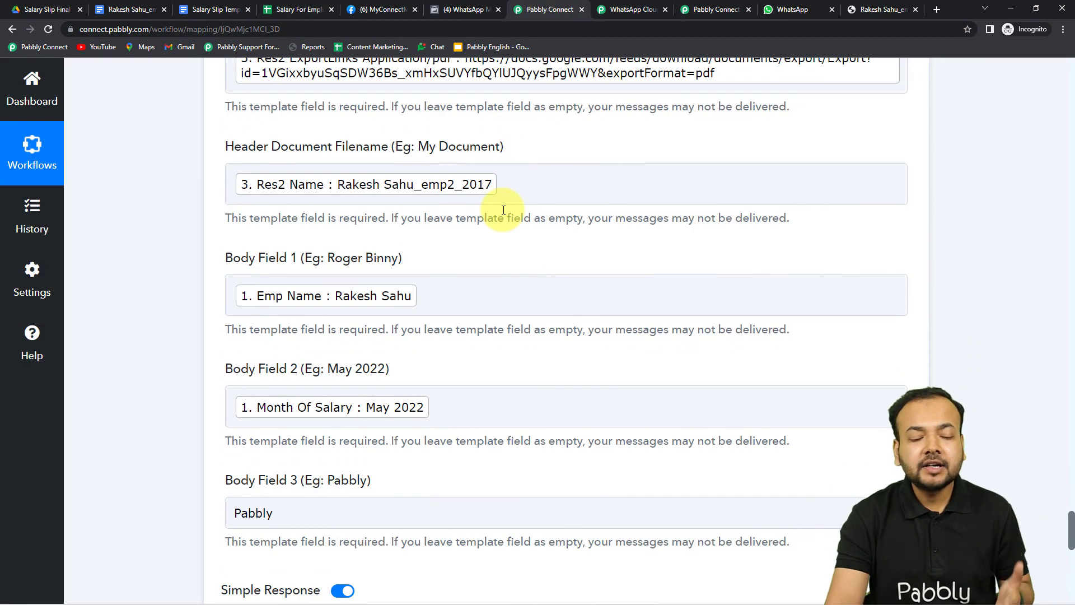